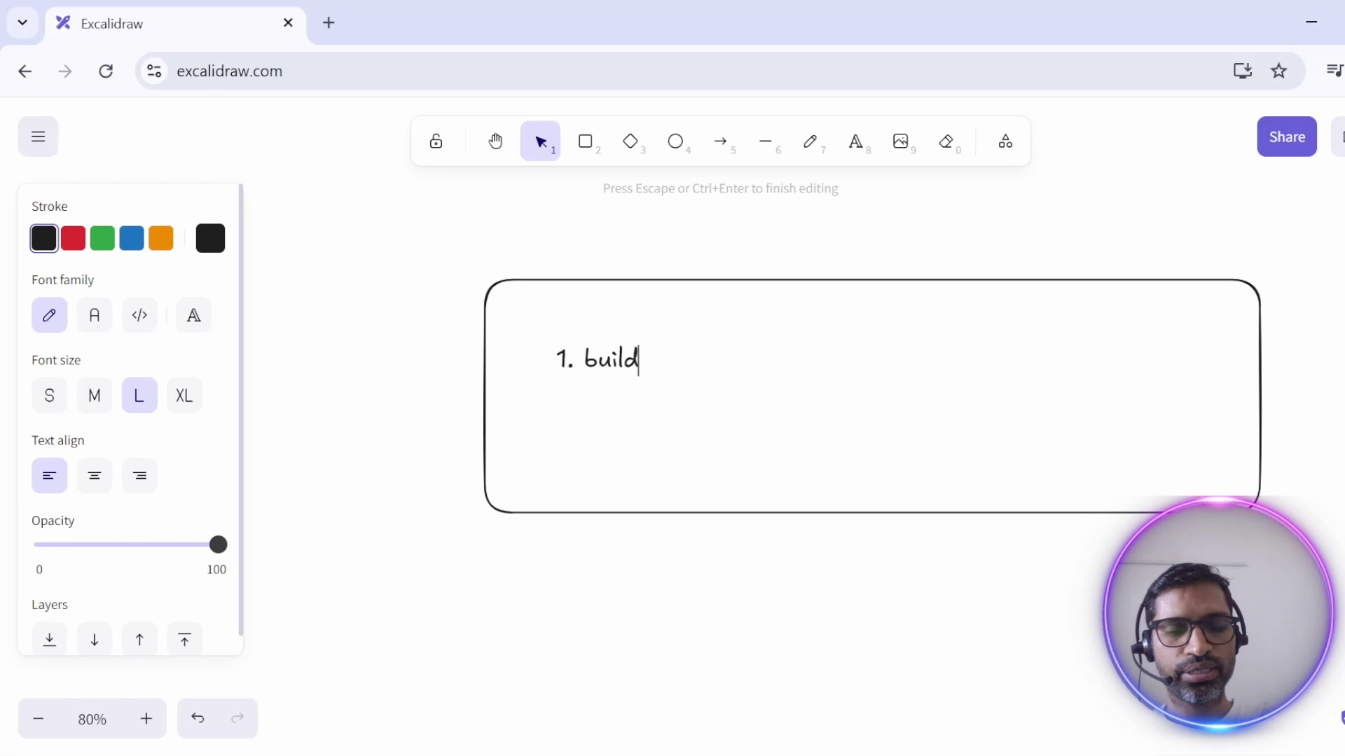
- Complete the first list item in the text box as "1. build and run the app on local env"
{"action": "type", "text": "and "}
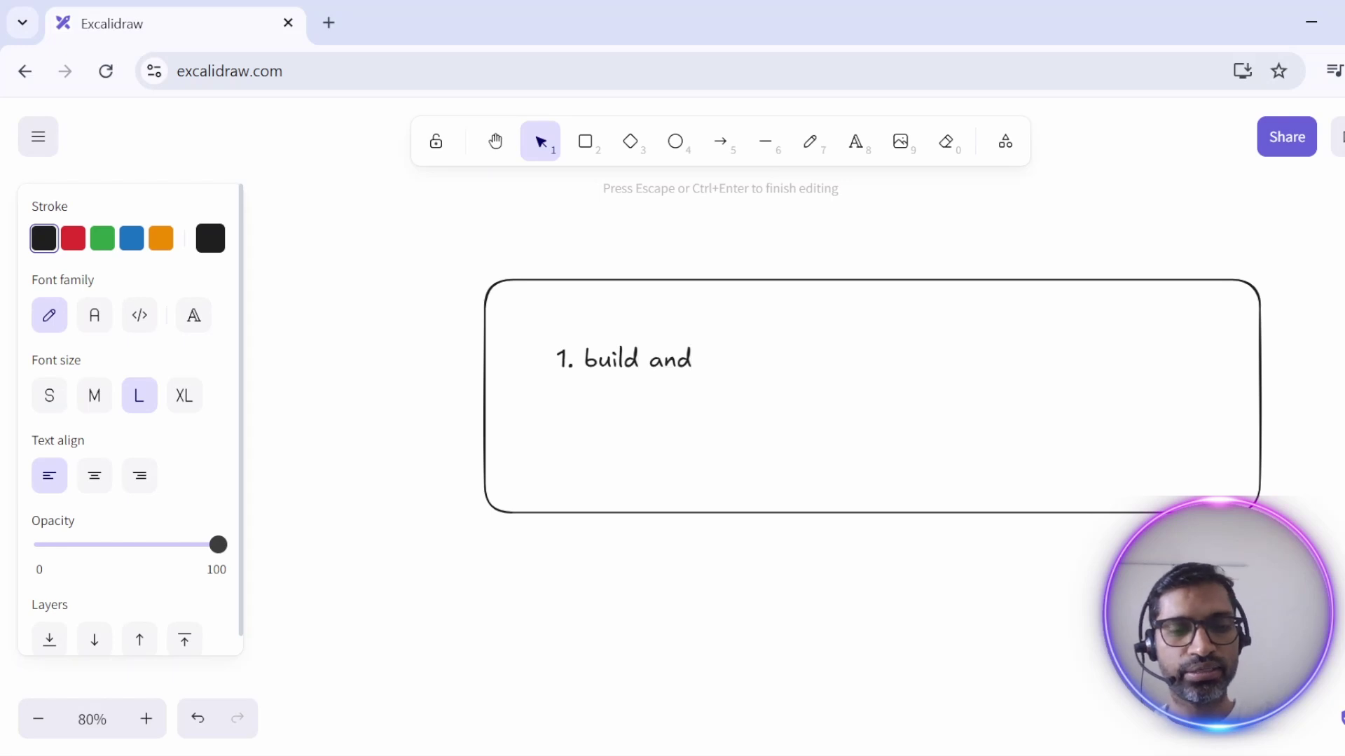
{"action": "type", "text": "run the ap"}
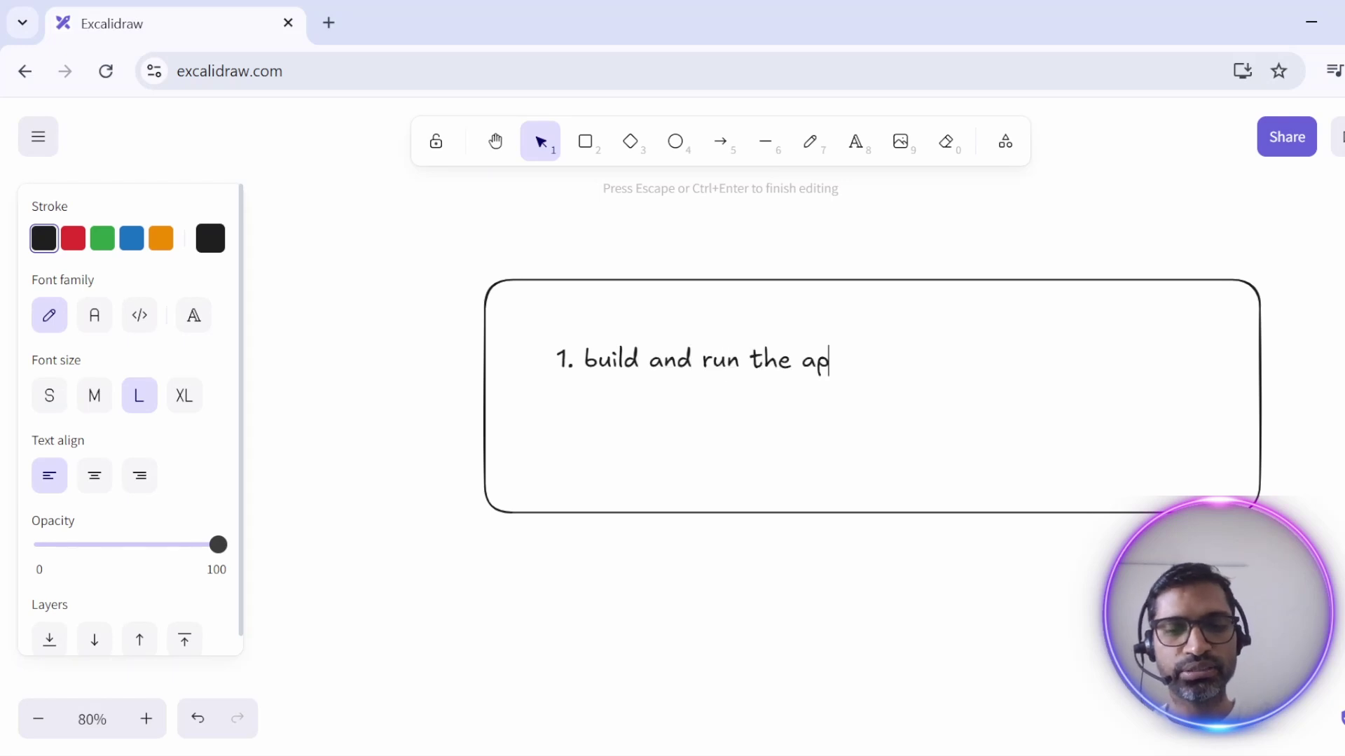
{"action": "type", "text": "p on local env"}
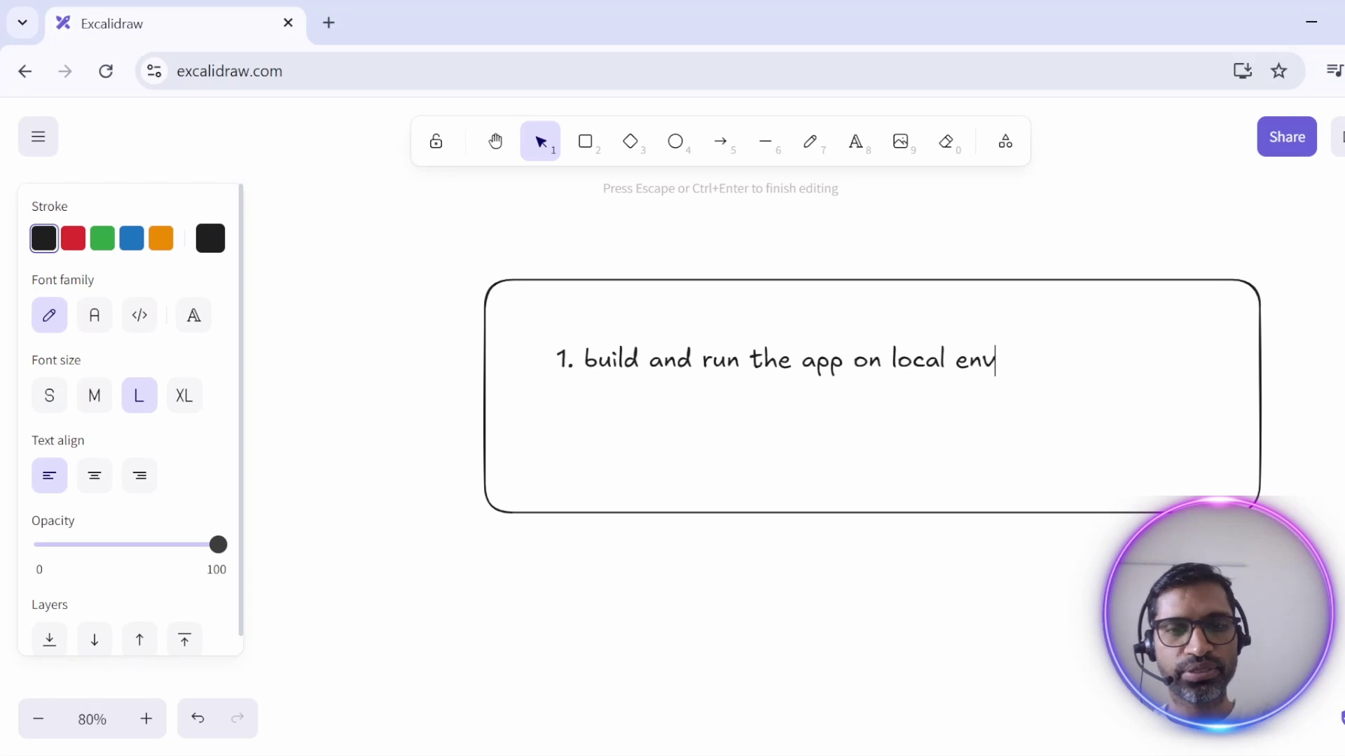
- Add the second list item "2. deployed app on streamlit cloud (free, easiest and quickiest)"
{"action": "key", "text": "Return"}
{"action": "type", "text": "2. "}
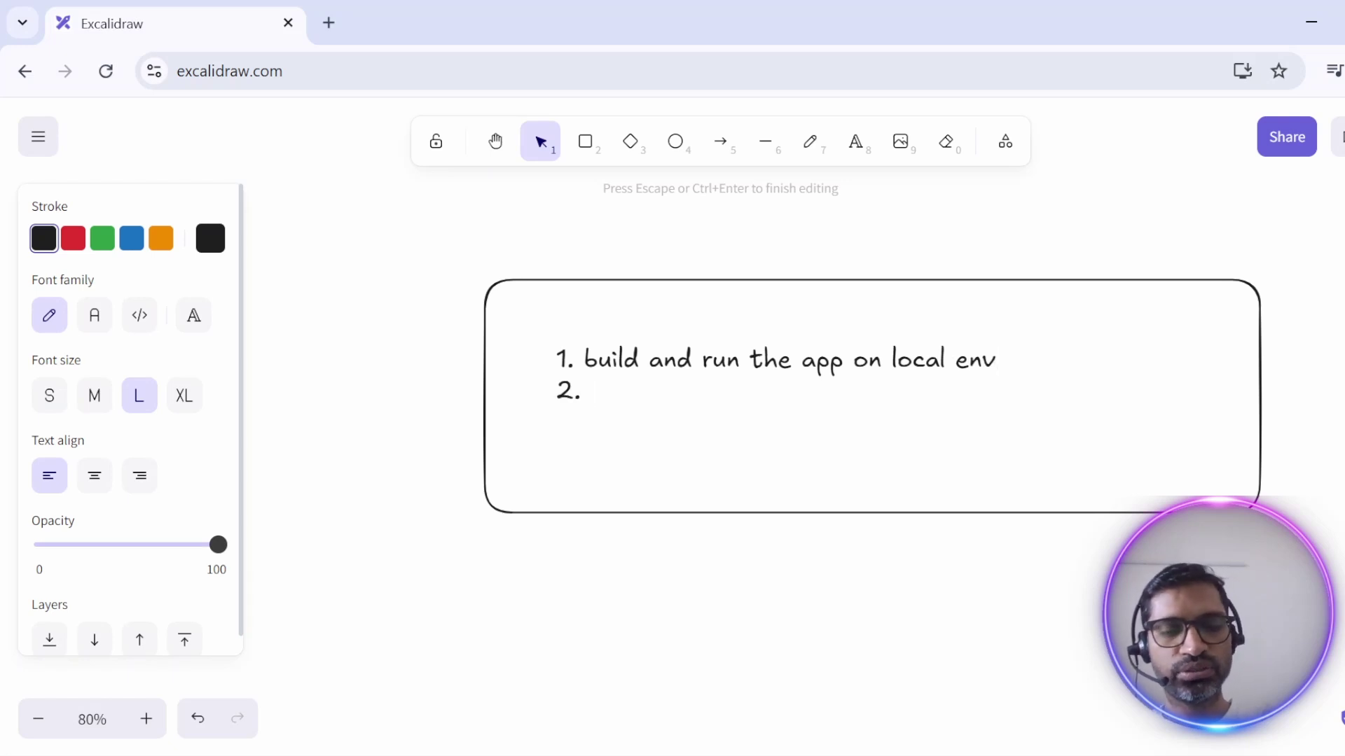
{"action": "type", "text": "deployed "}
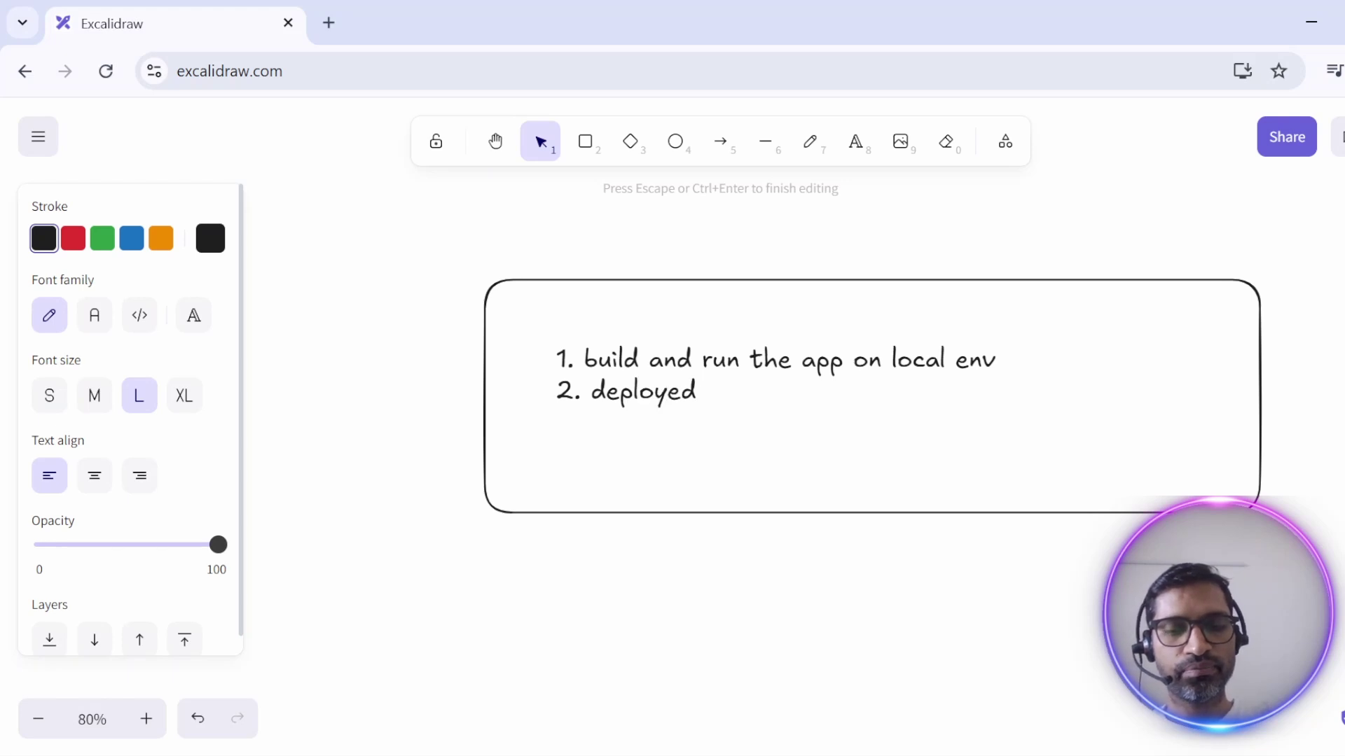
{"action": "type", "text": "app on s"}
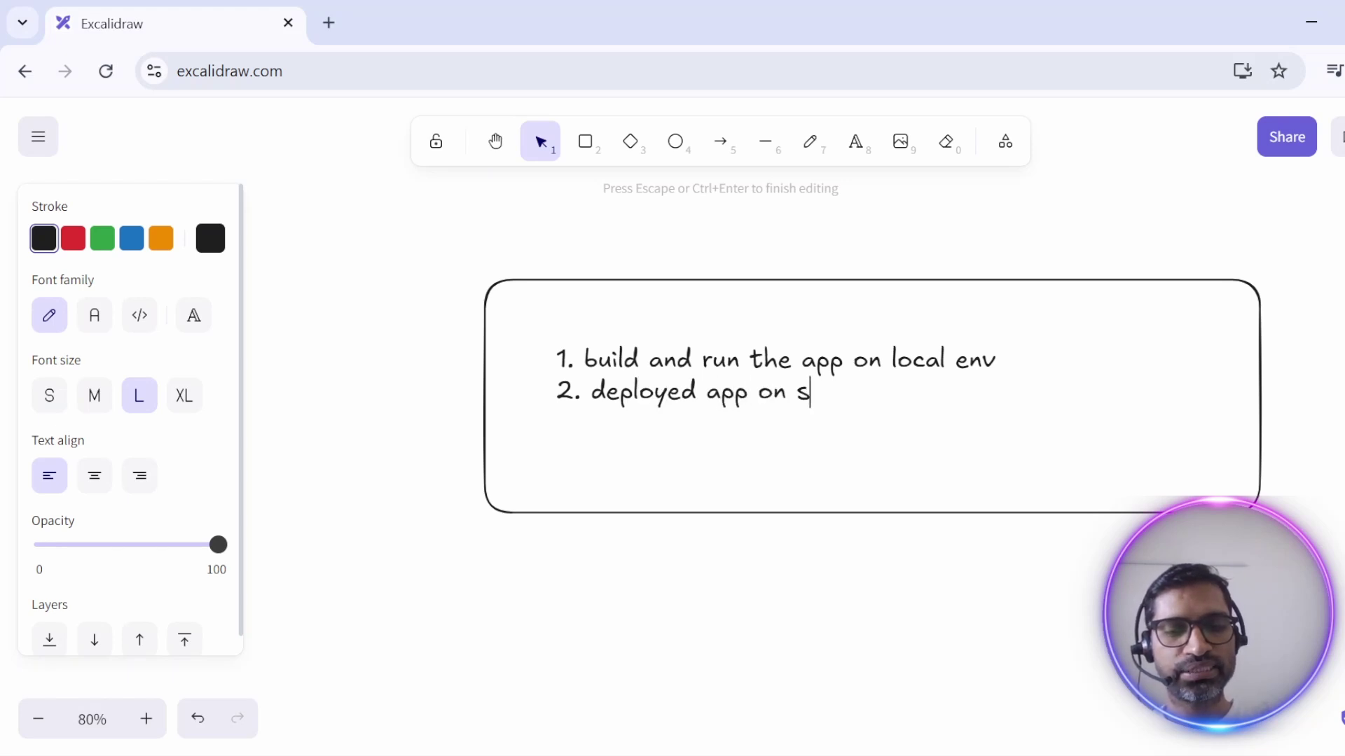
{"action": "type", "text": "treamlit c"}
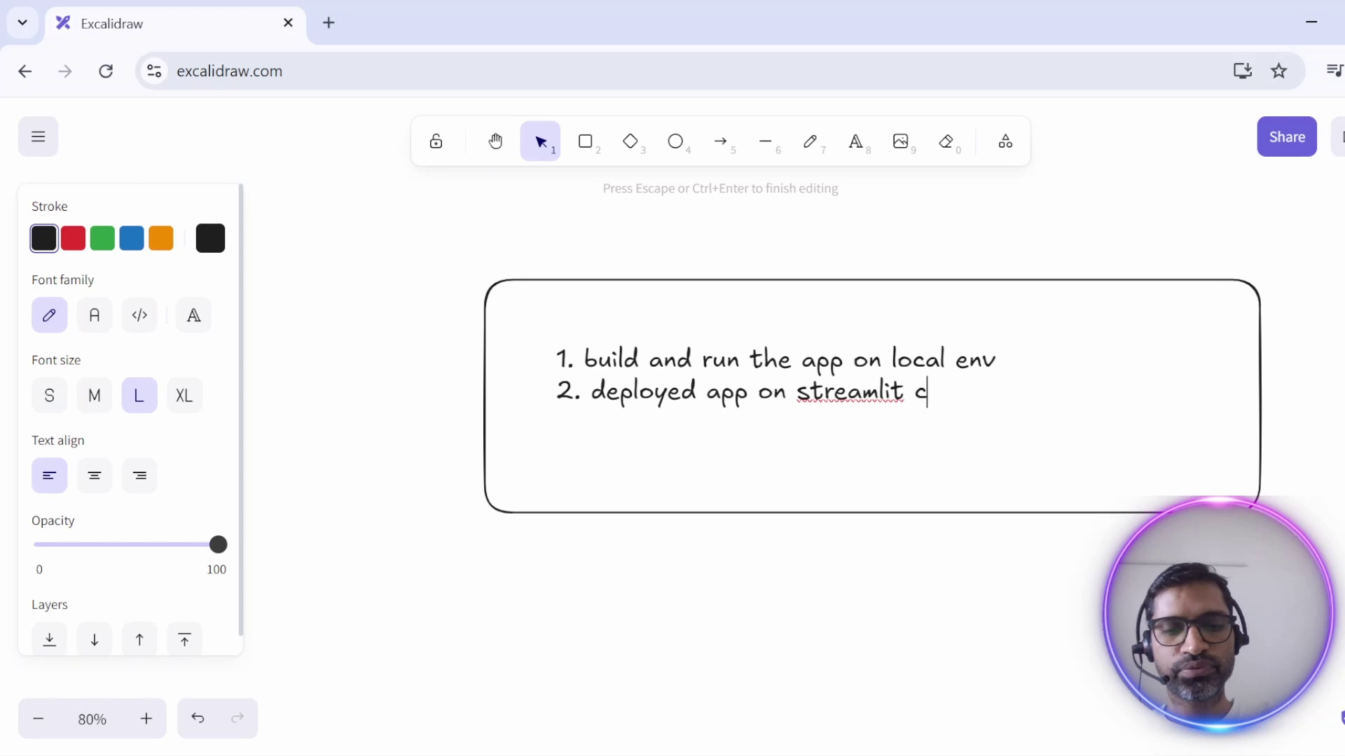
{"action": "type", "text": "loud (f"}
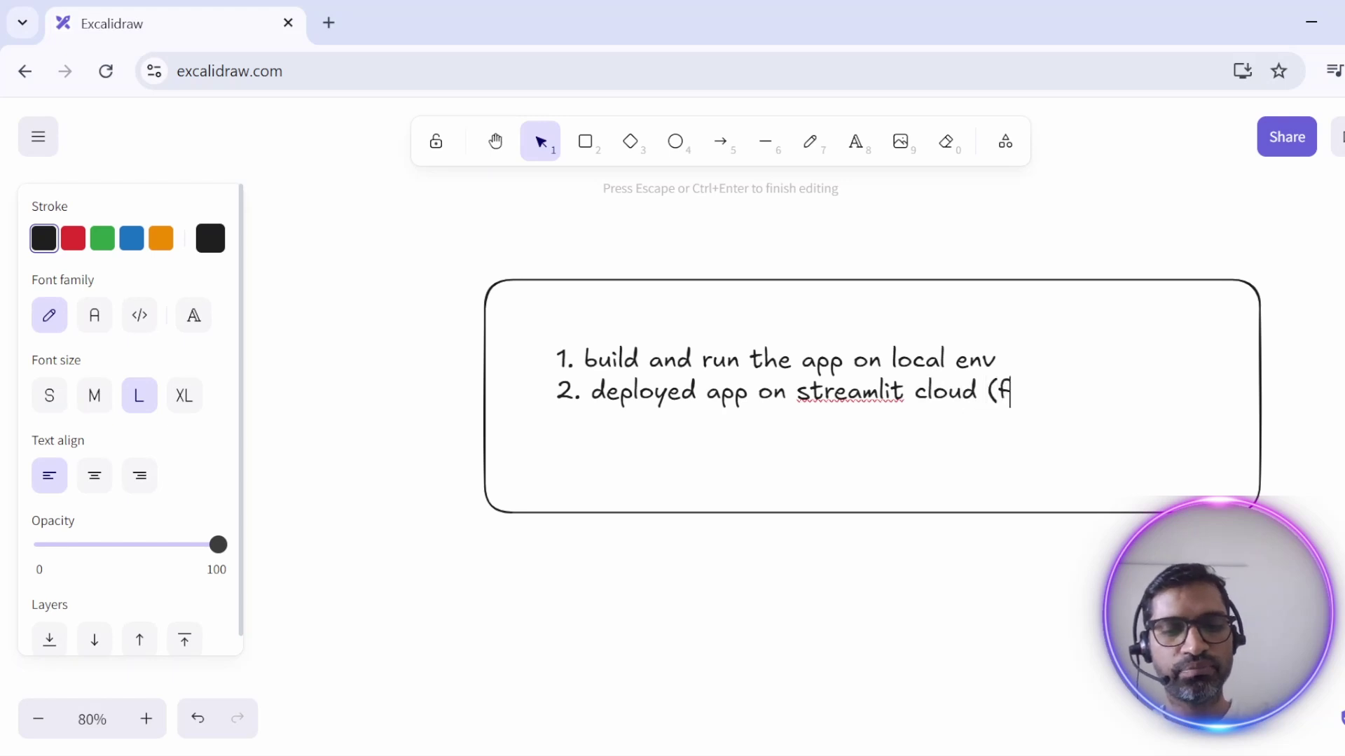
{"action": "type", "text": "ree, easiest"}
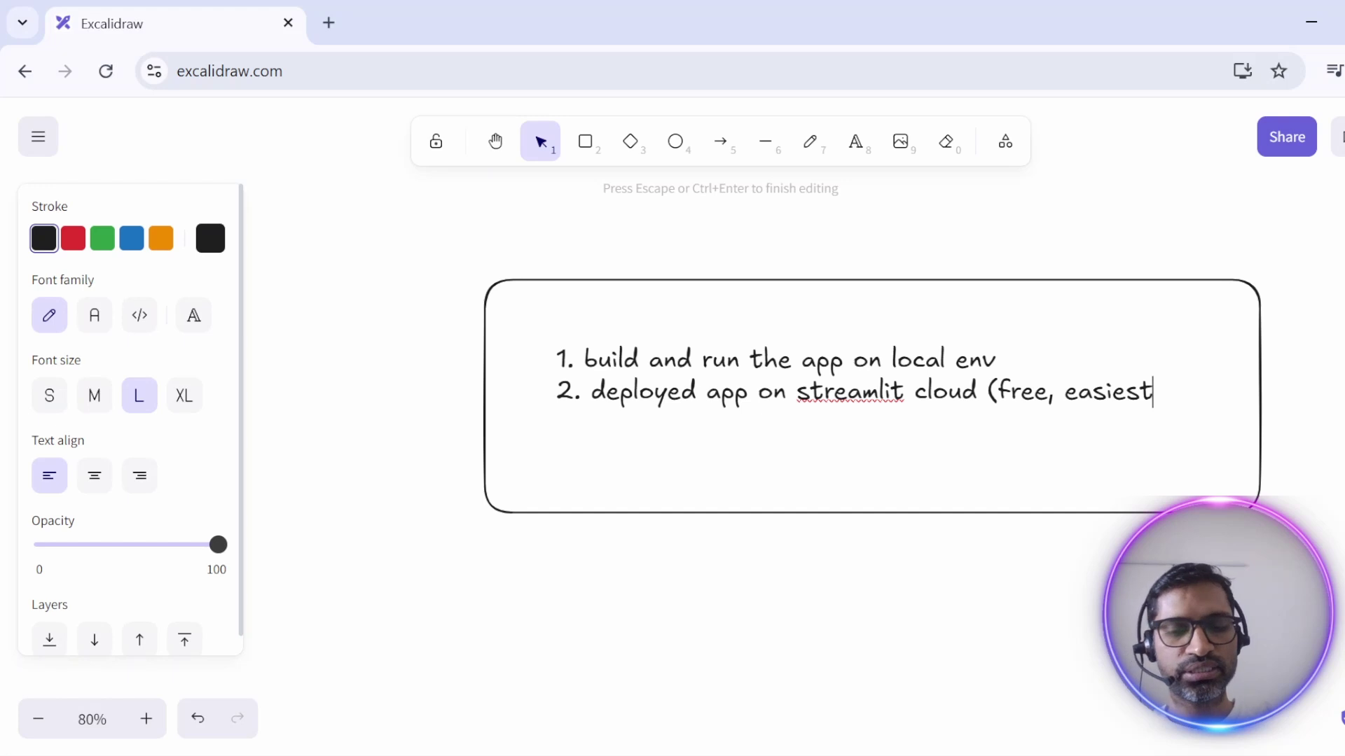
{"action": "type", "text": " and quickiest"}
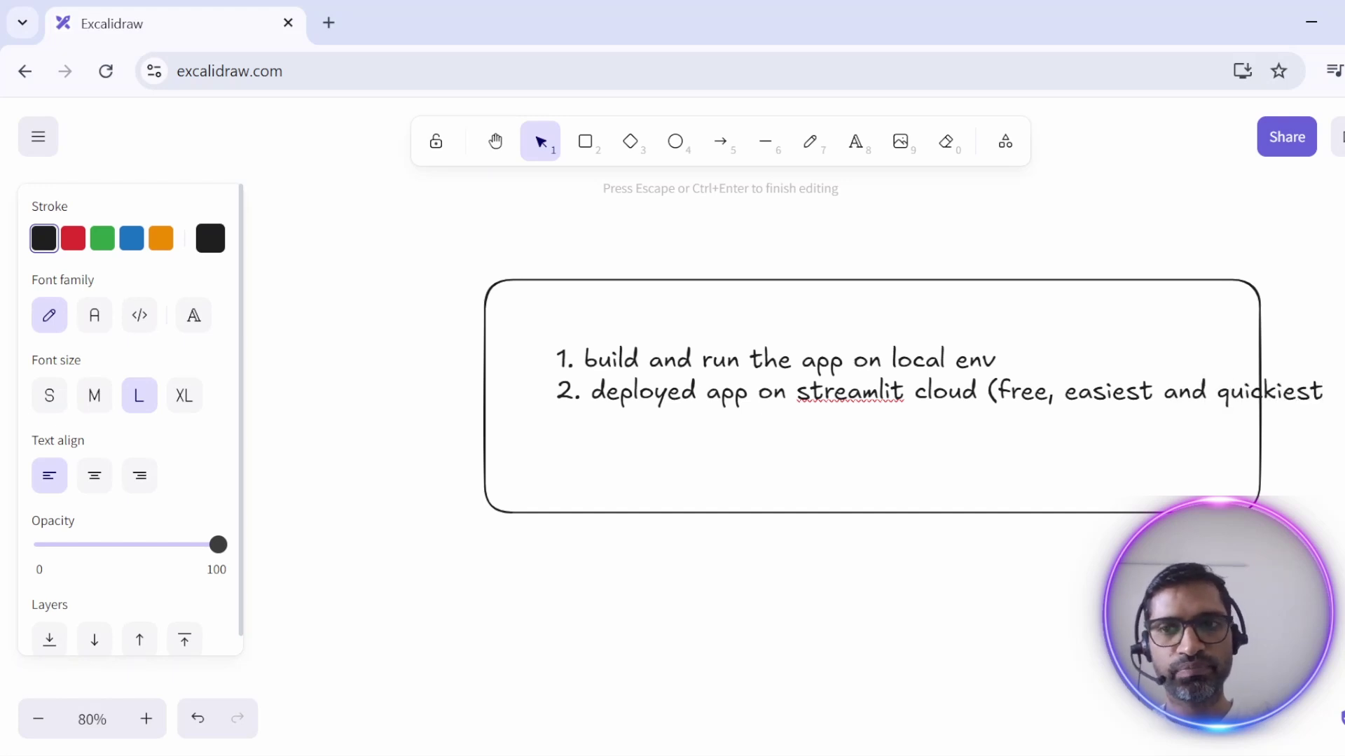
{"action": "type", "text": ")"}
- Add the third list item "3. App deployment on azure" below the Streamlit line
{"action": "key", "text": "Return"}
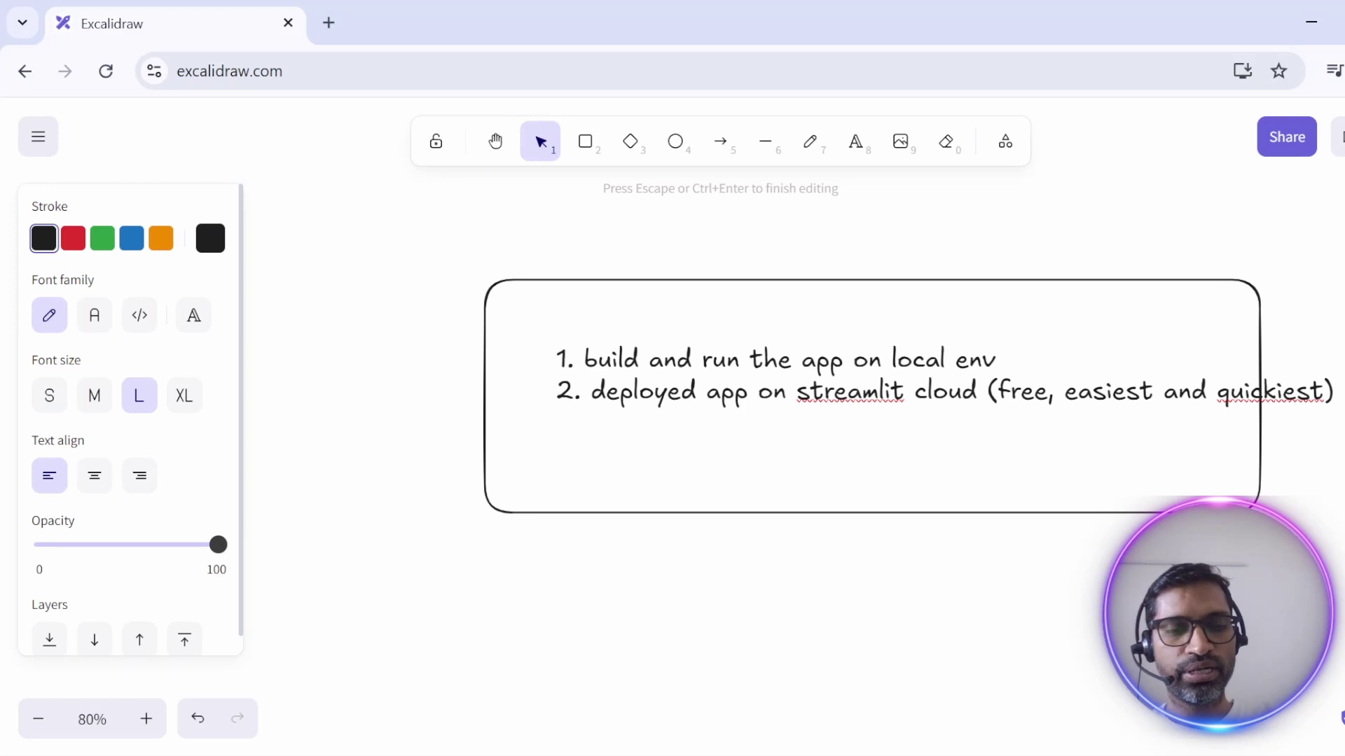
{"action": "type", "text": "3."}
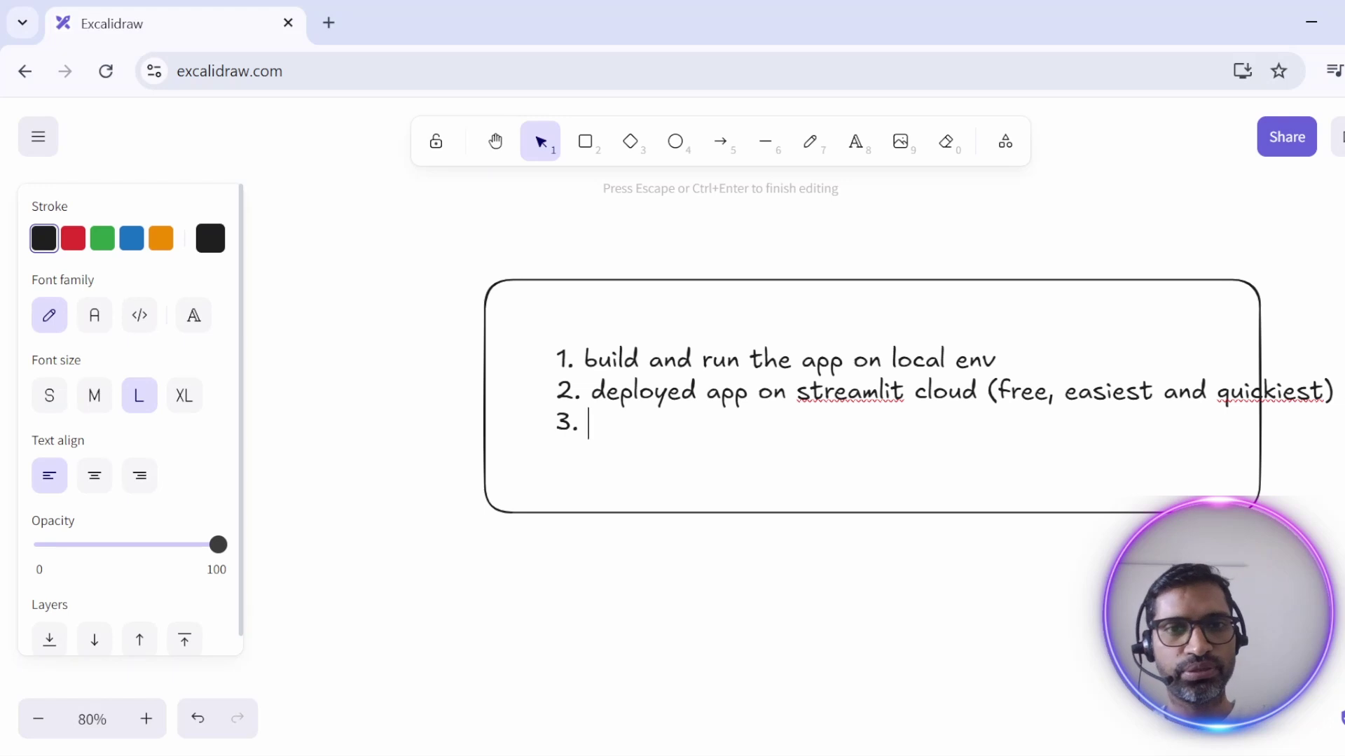
{"action": "type", "text": "AZure "}
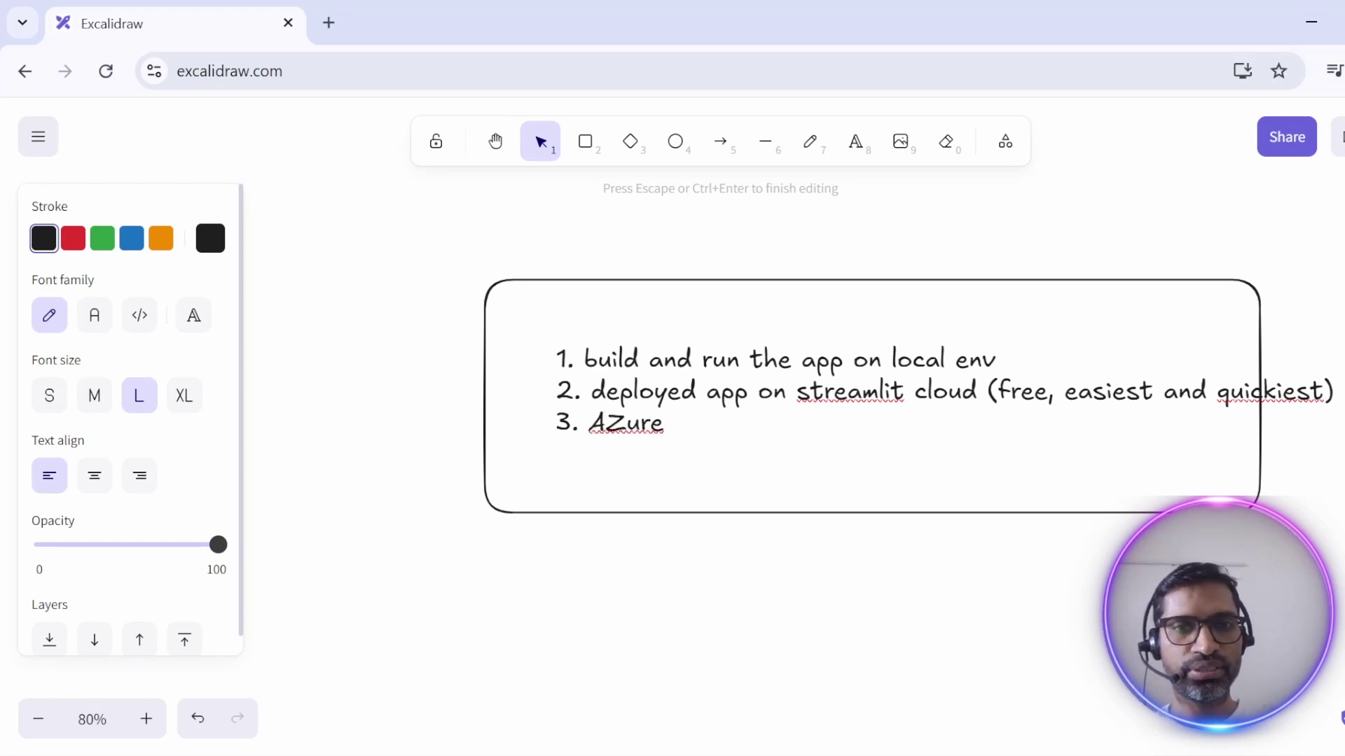
{"action": "type", "text": "deployment"}
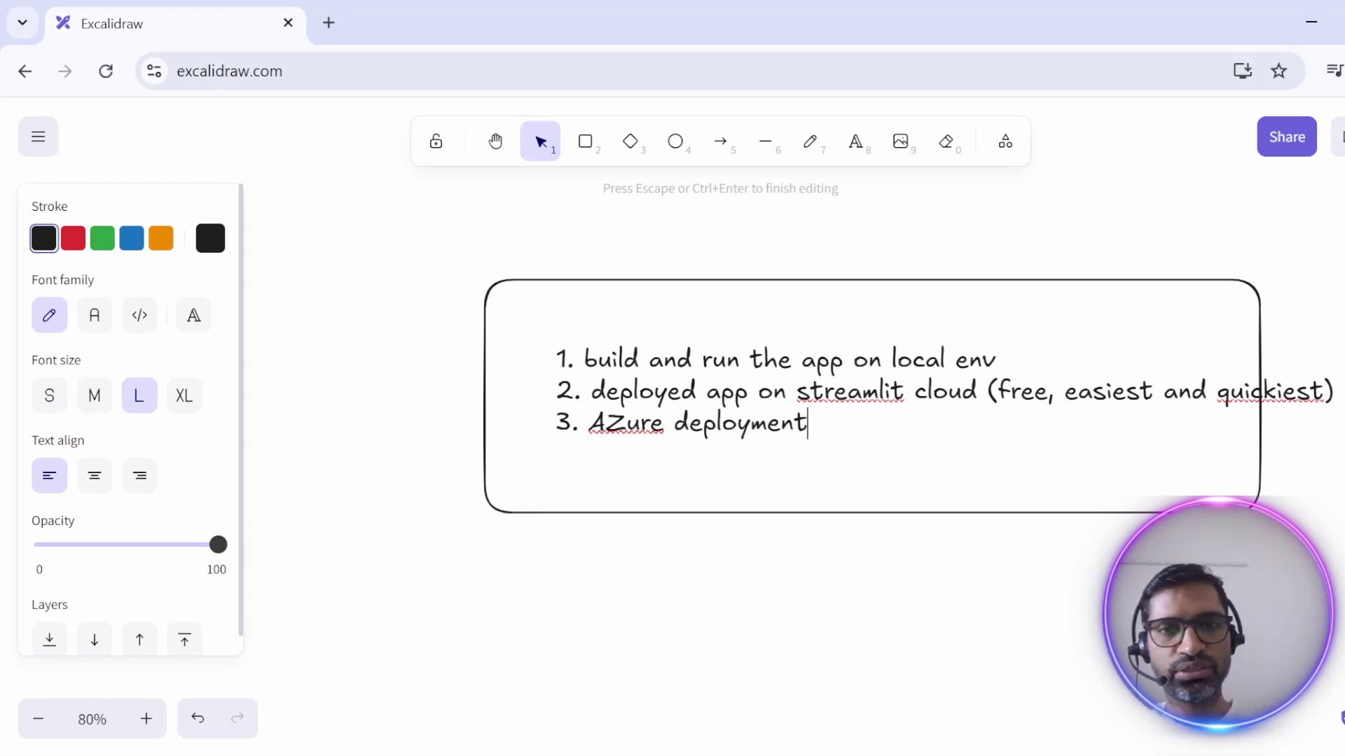
{"action": "double_click", "coordinate": [624, 423]}
{"action": "type", "text": "A"}
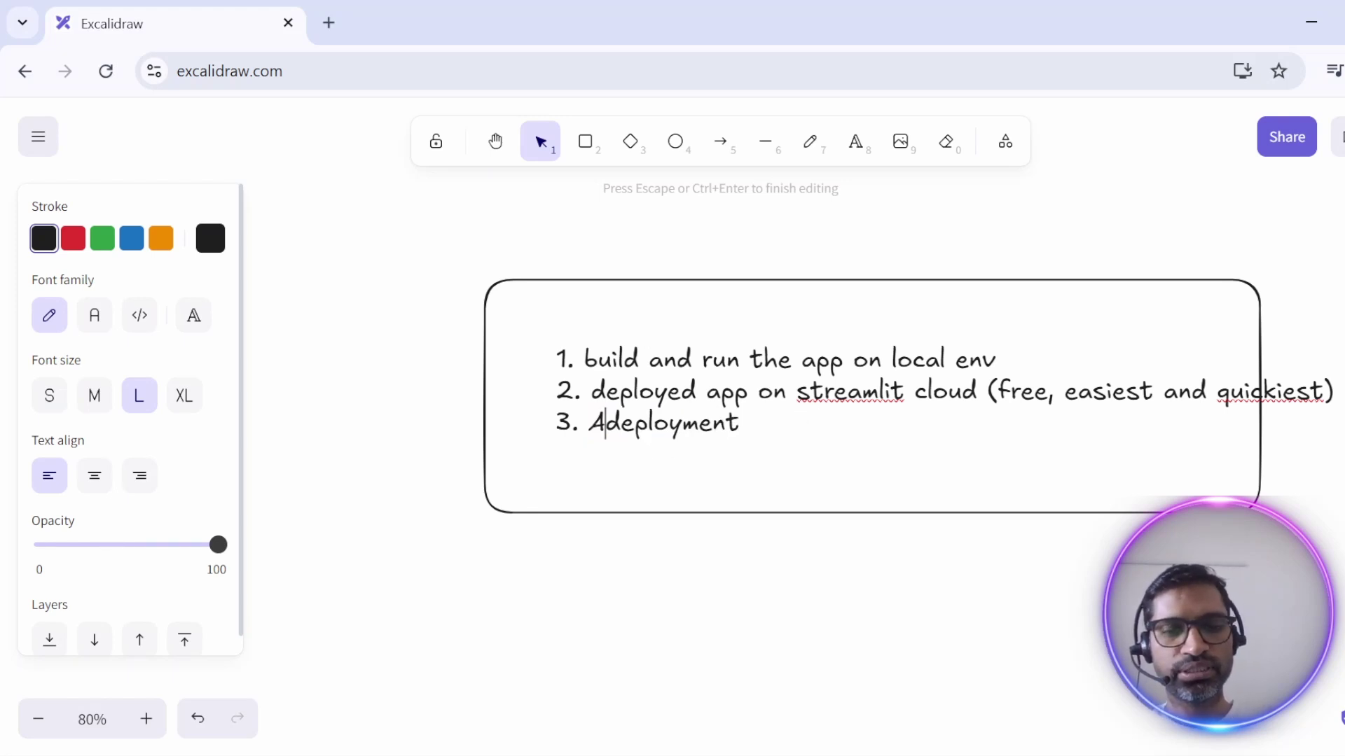
{"action": "type", "text": "pp"}
{"action": "key", "text": "End"}
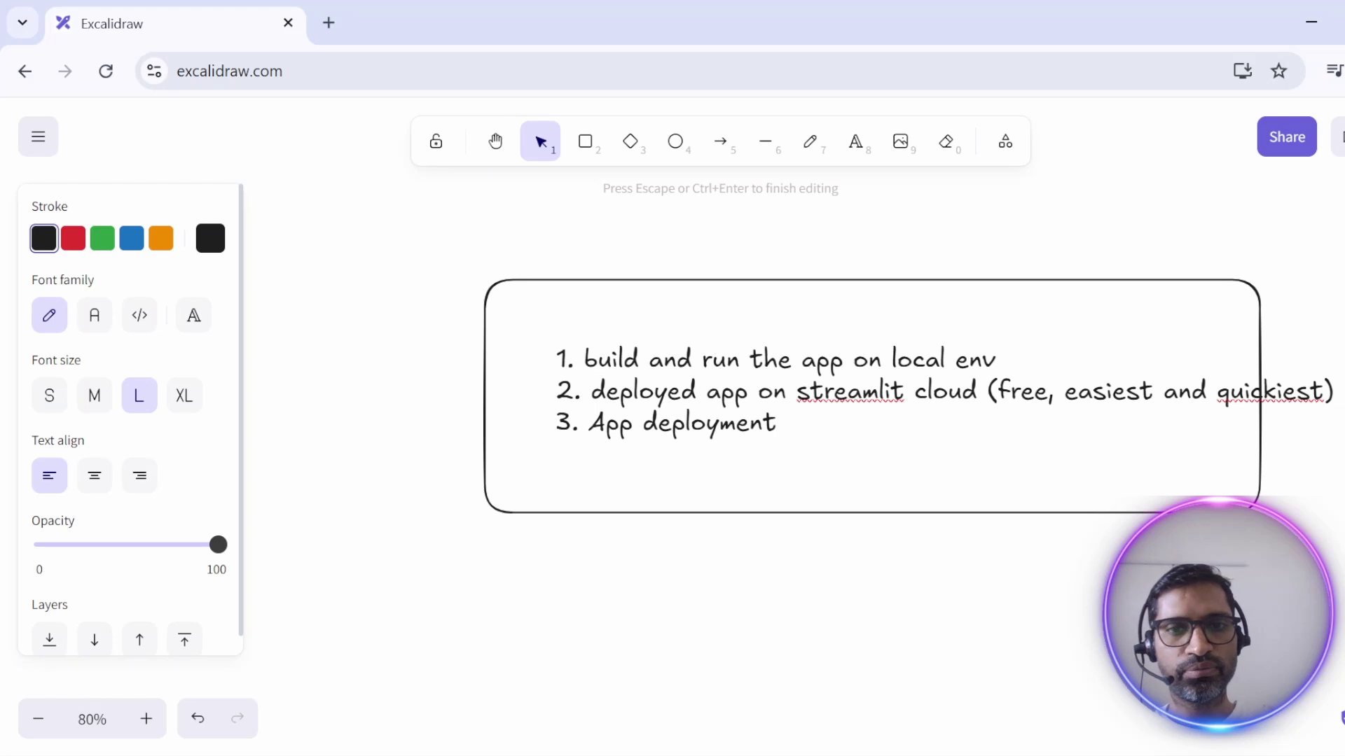
{"action": "type", "text": "on azur"}
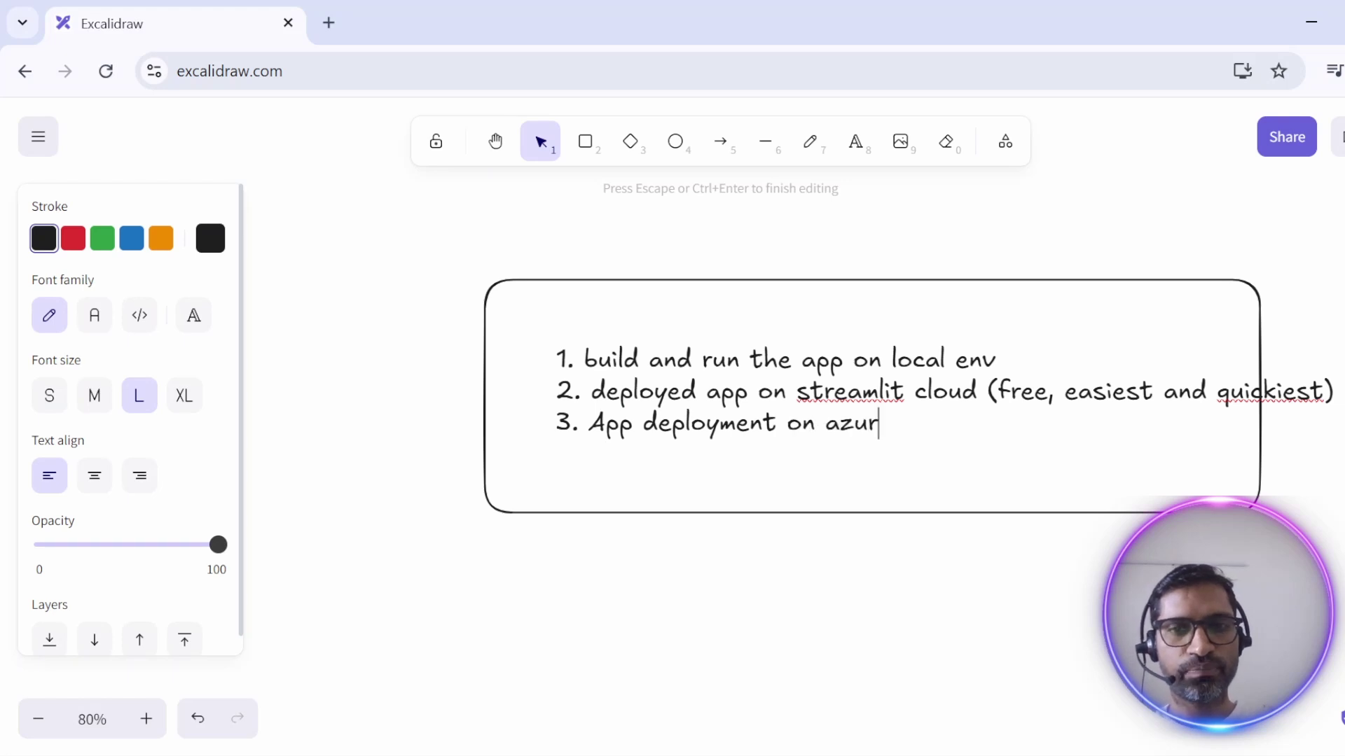
{"action": "type", "text": "w"}
{"action": "key", "text": "BackSpace"}
{"action": "type", "text": "e"}
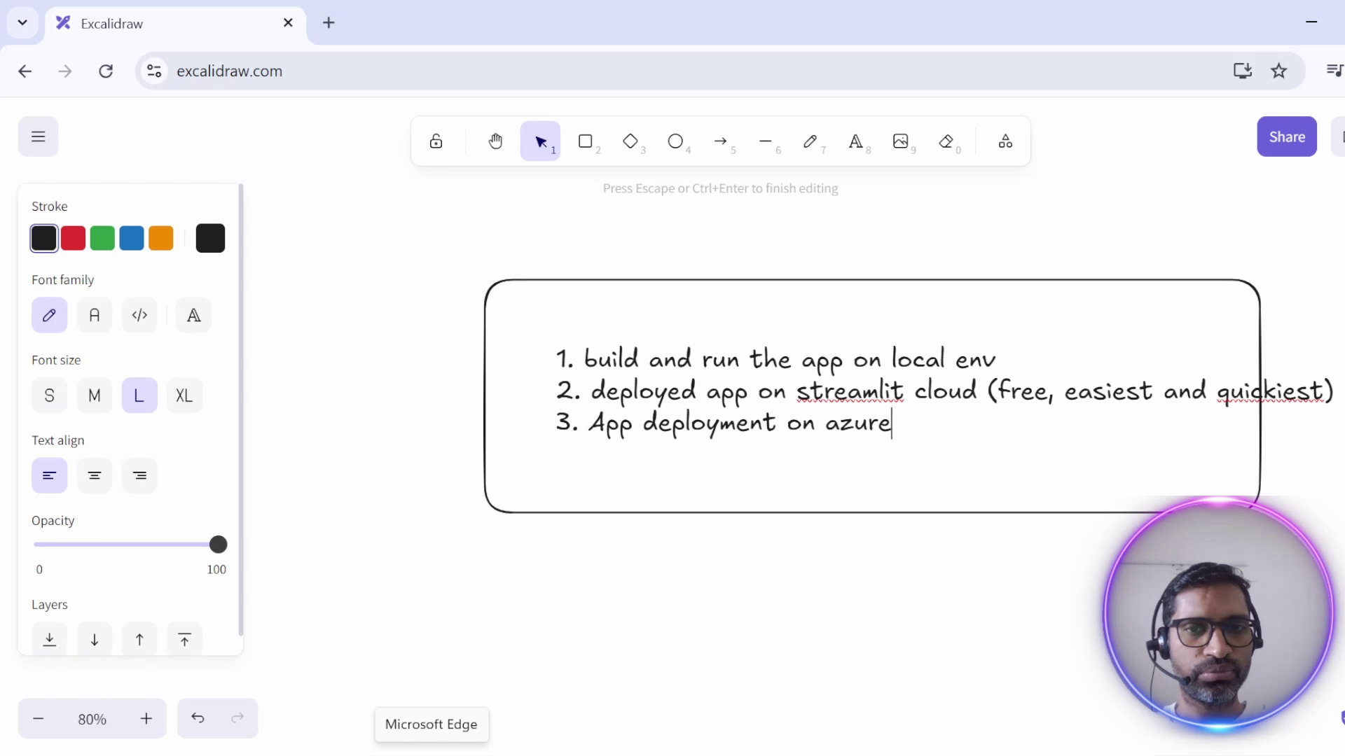
- Add the sub-item "3.1. free account in azure" and start a new line numbered "3.2" beneath it
{"action": "key", "text": "Return"}
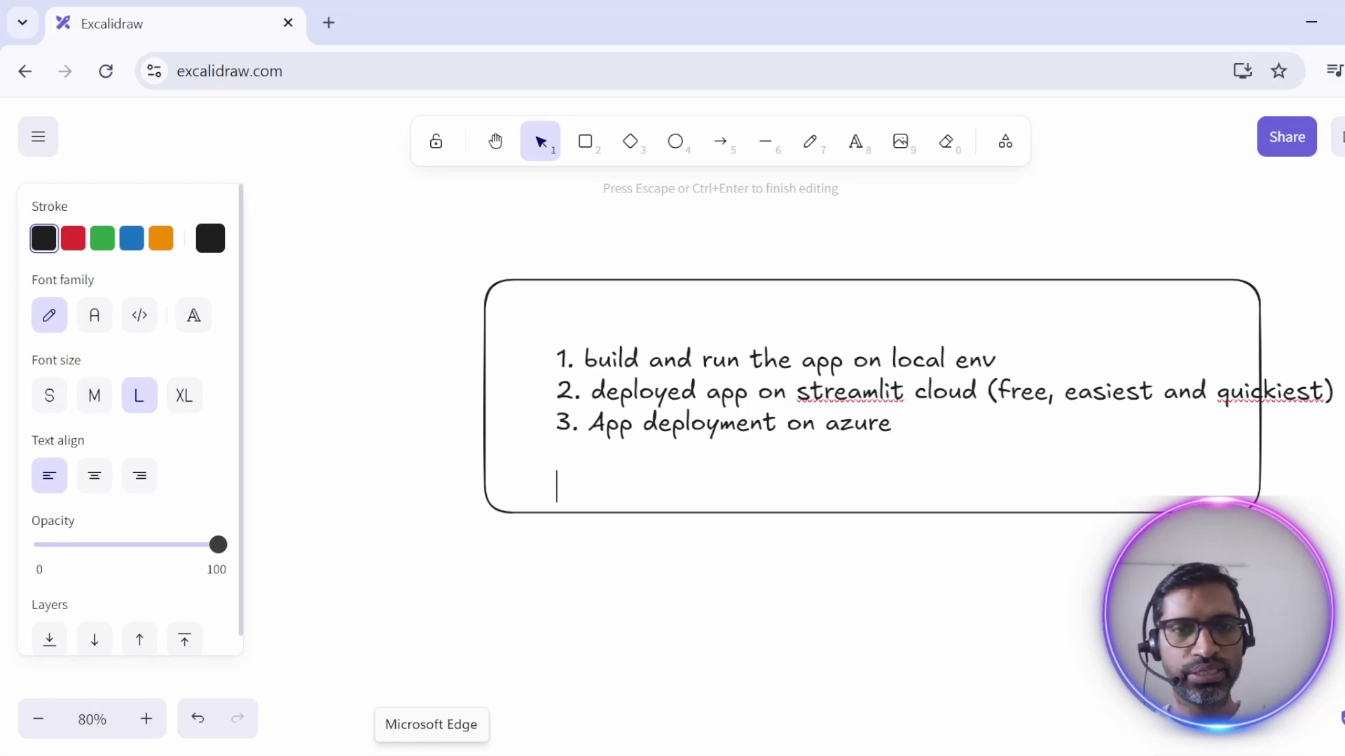
{"action": "type", "text": "3."}
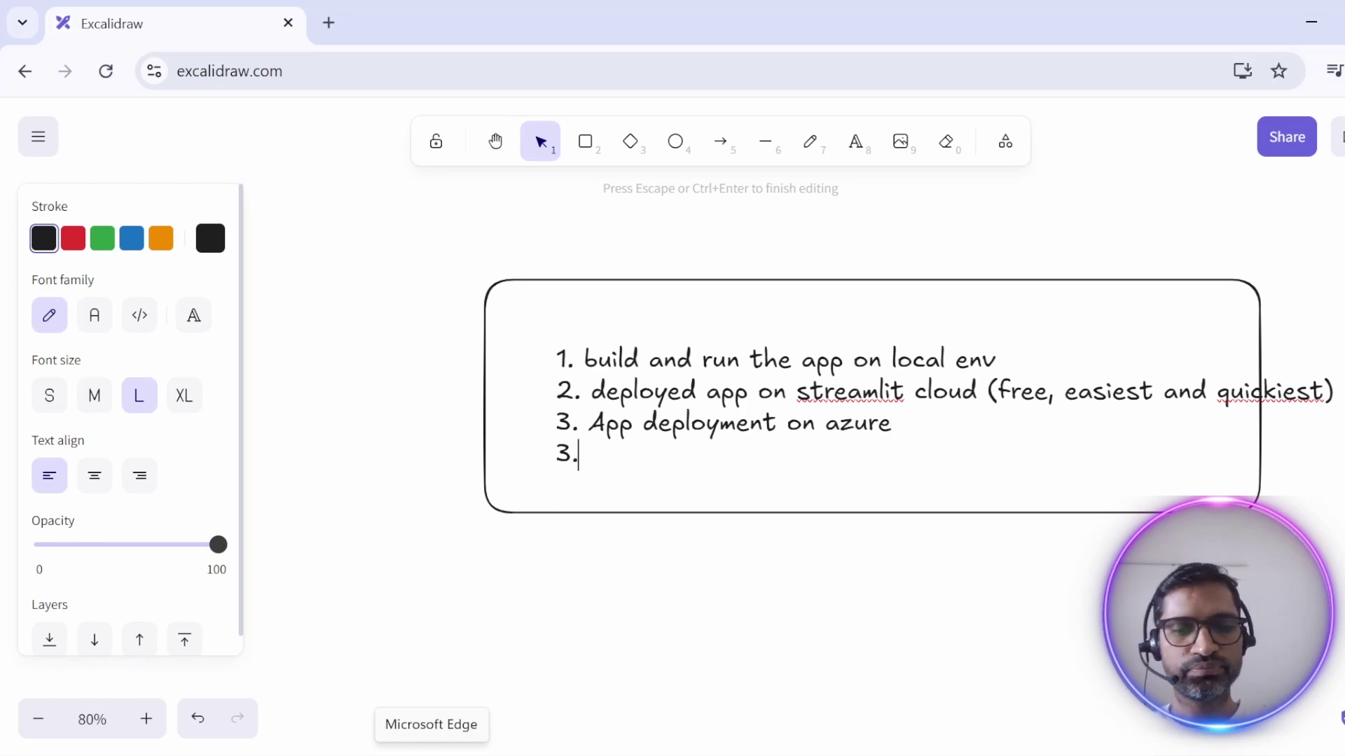
{"action": "type", "text": "1. "}
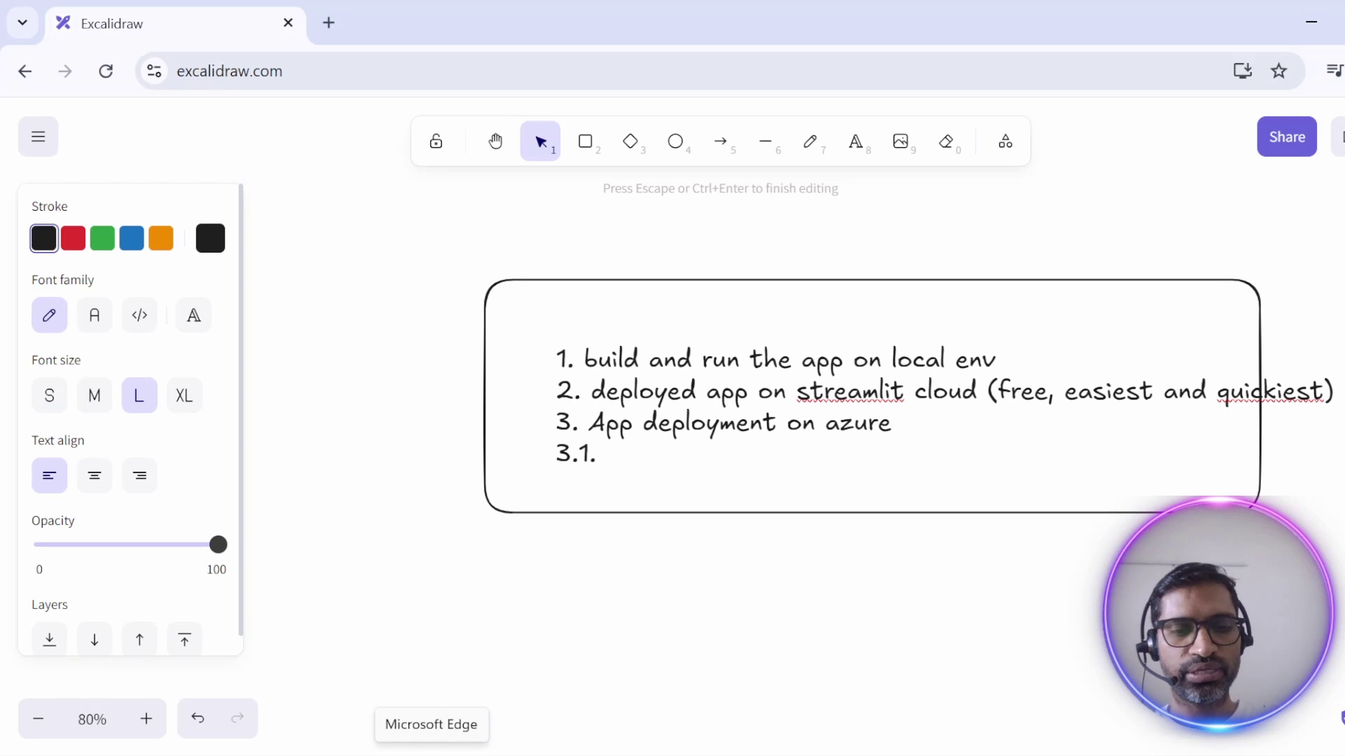
{"action": "type", "text": "free aco"}
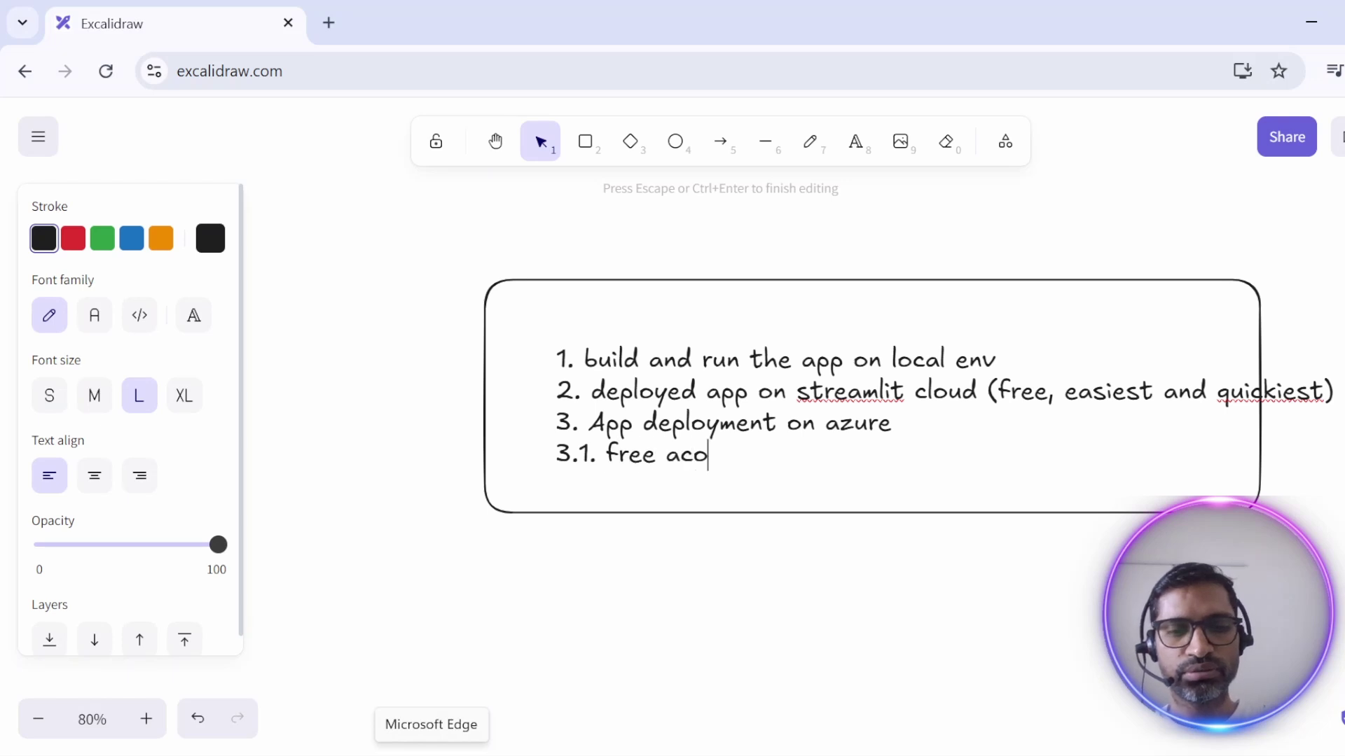
{"action": "key", "text": "BackSpace"}
{"action": "type", "text": "cou"}
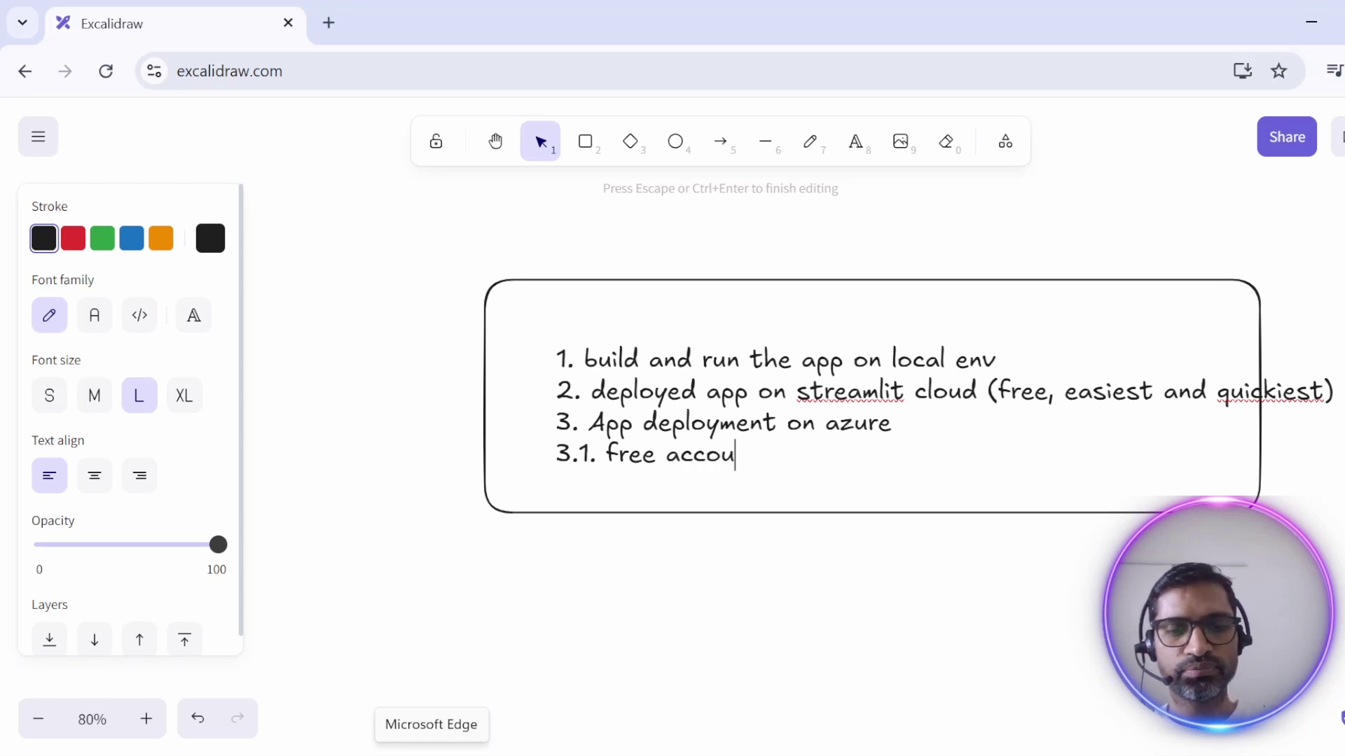
{"action": "type", "text": "nt in azure"}
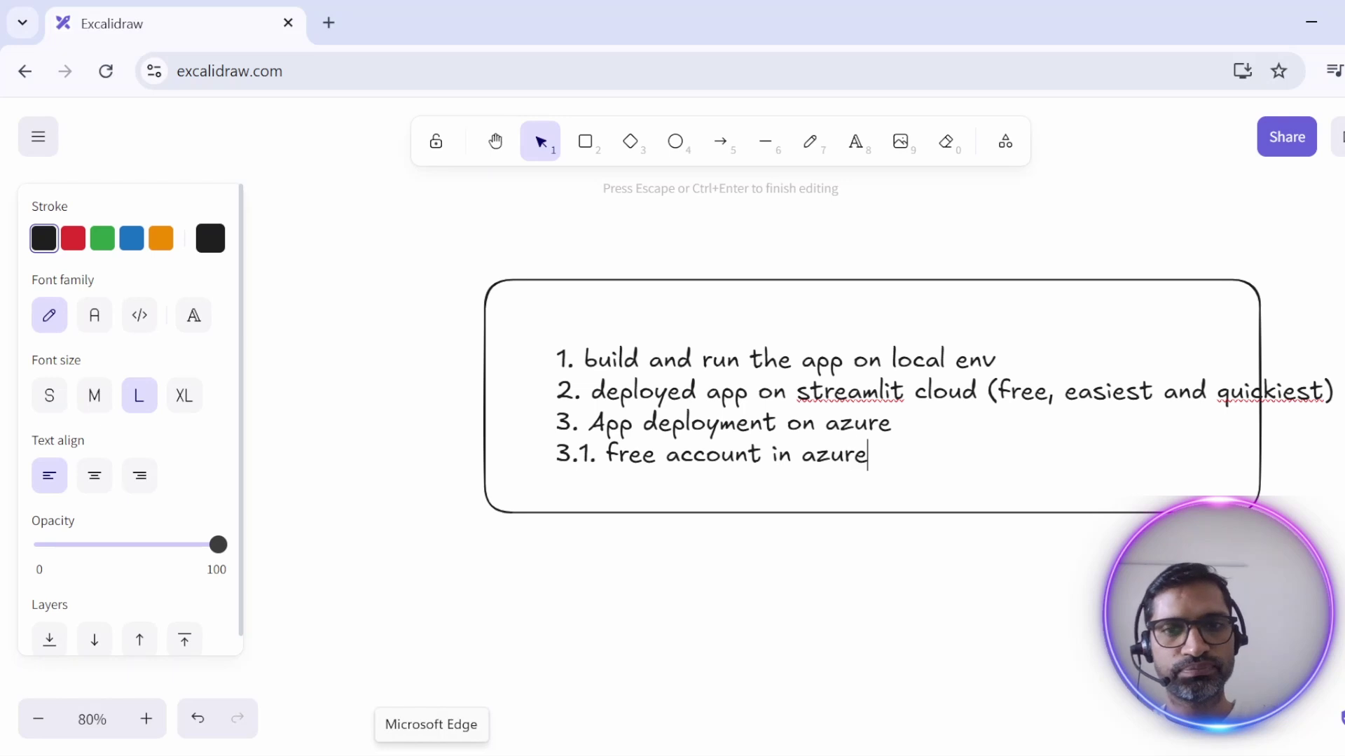
{"action": "key", "text": "Return"}
{"action": "type", "text": "3.2"}
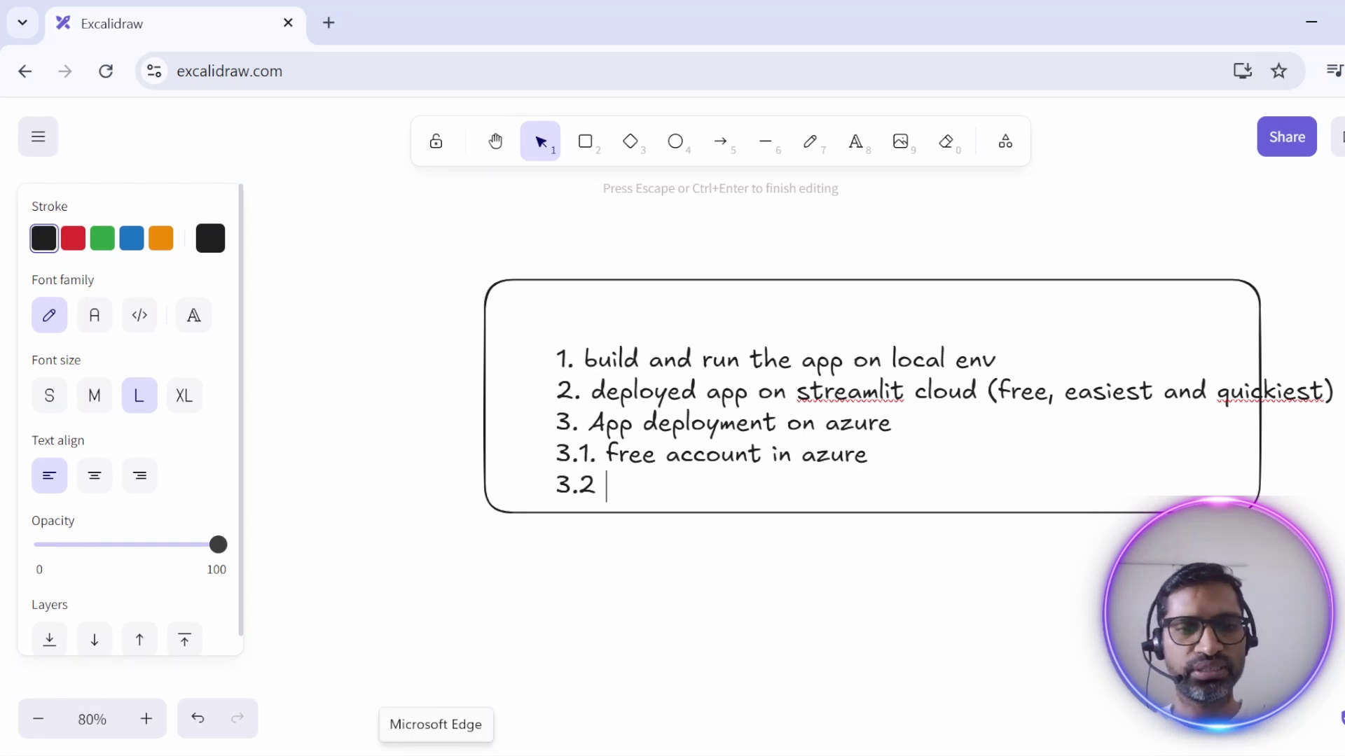
- Switch to Microsoft Edge and open the Azure portal at portal.azure.com
{"action": "left_click", "coordinate": [436, 755]}
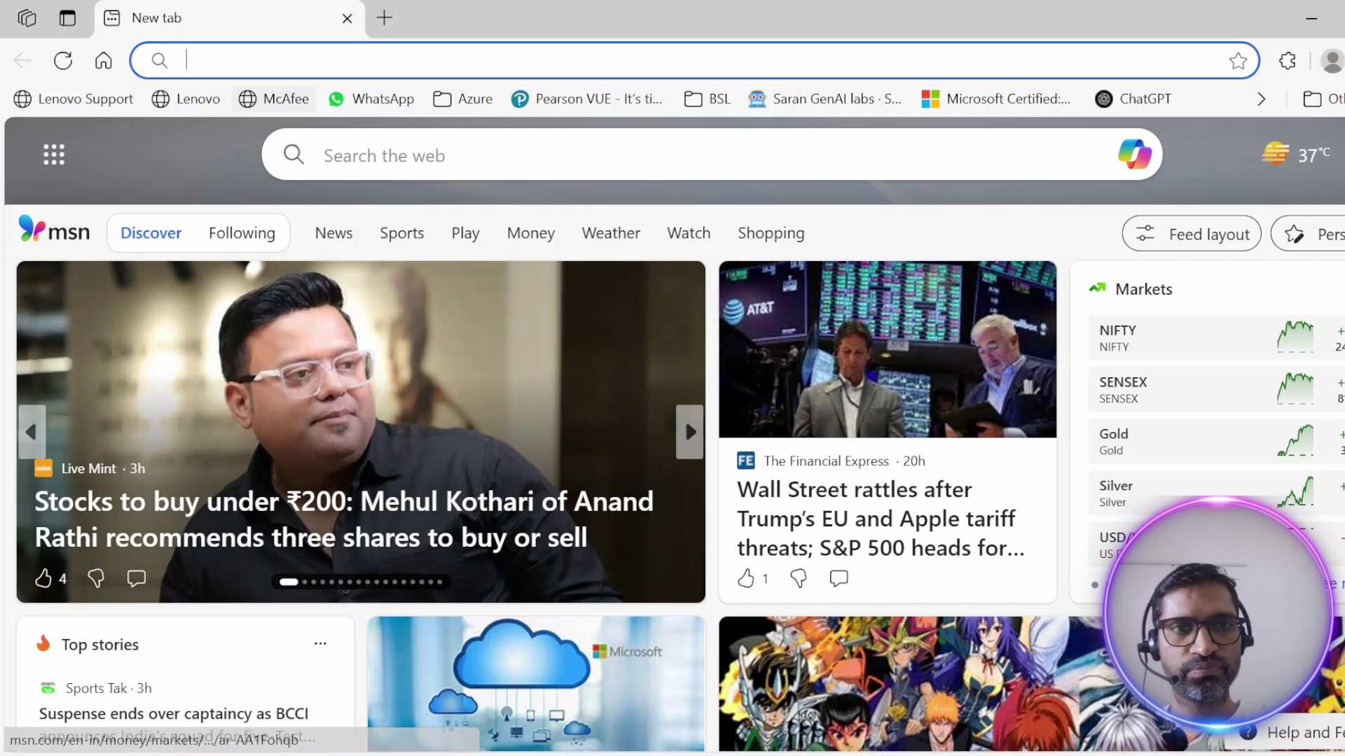
{"action": "left_click", "coordinate": [266, 60]}
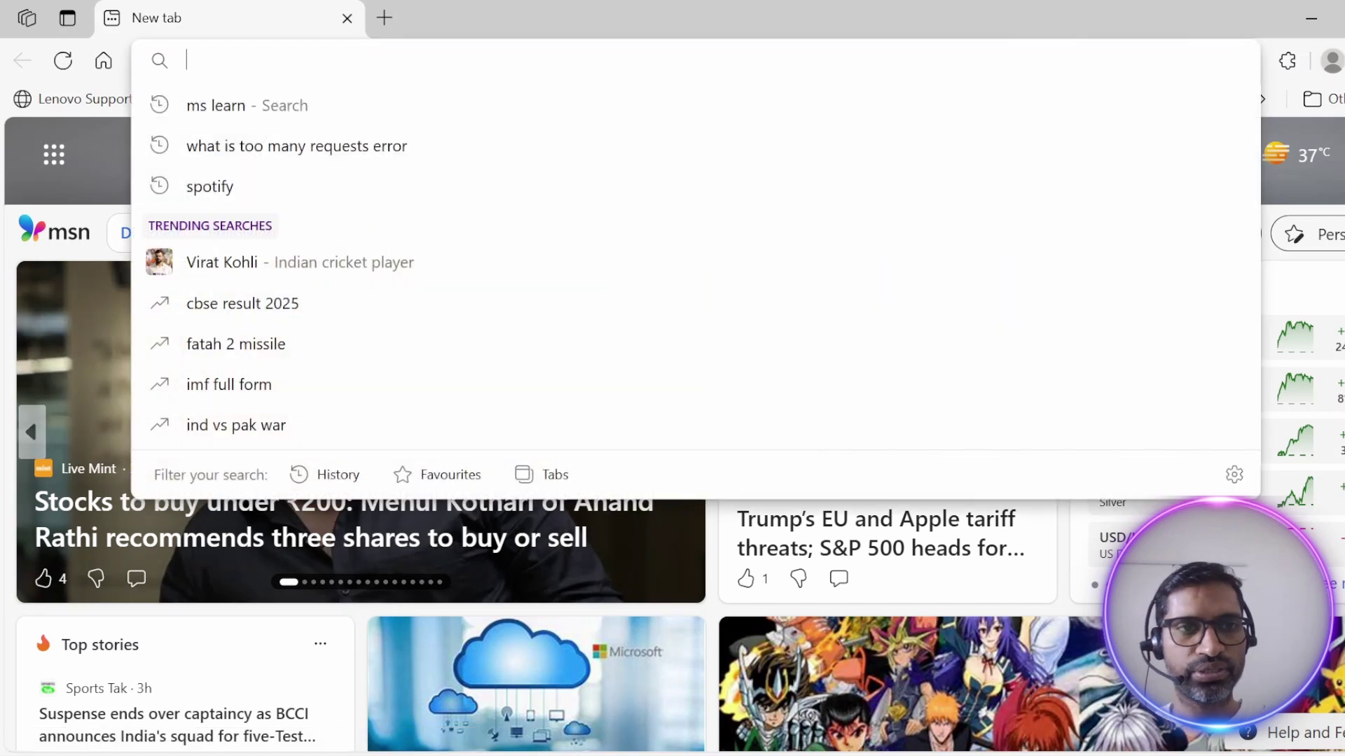
{"action": "type", "text": "az"}
{"action": "key", "text": "BackSpace"}
{"action": "key", "text": "BackSpace"}
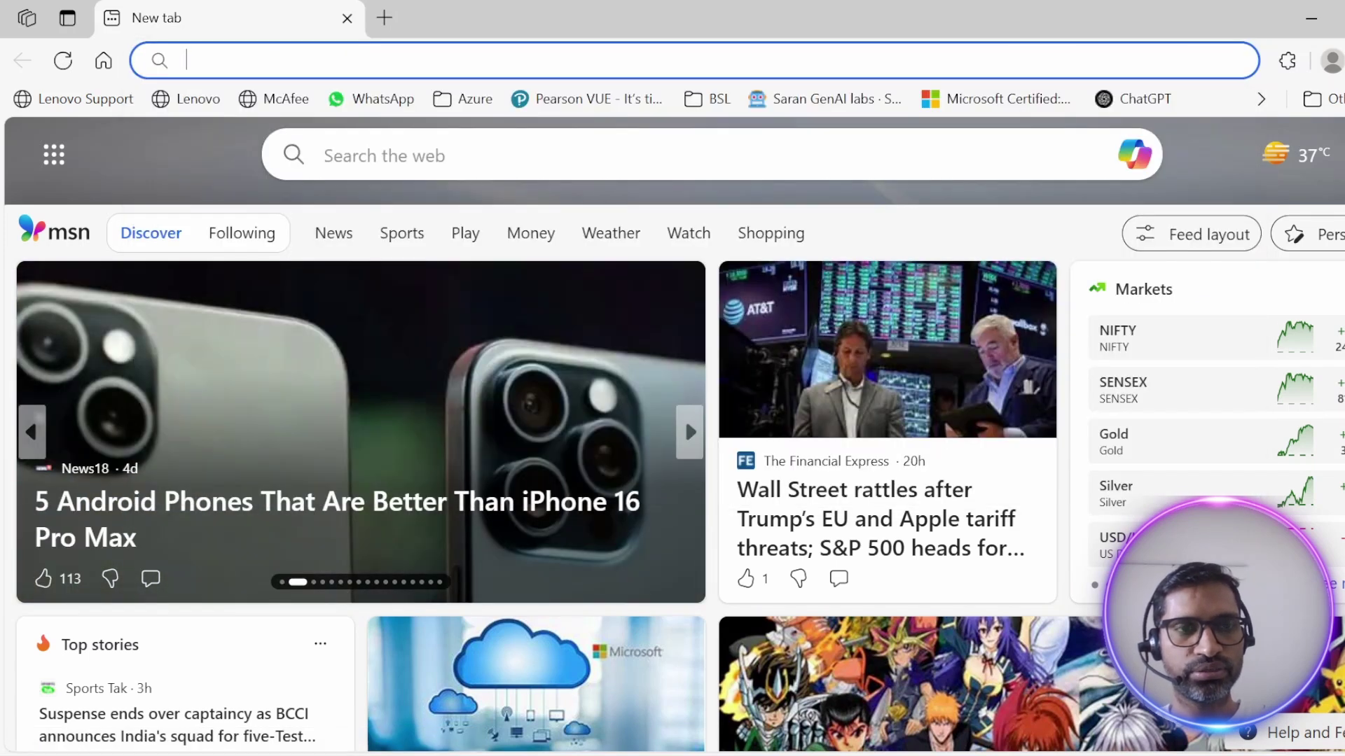
{"action": "type", "text": "portal.azure.com"}
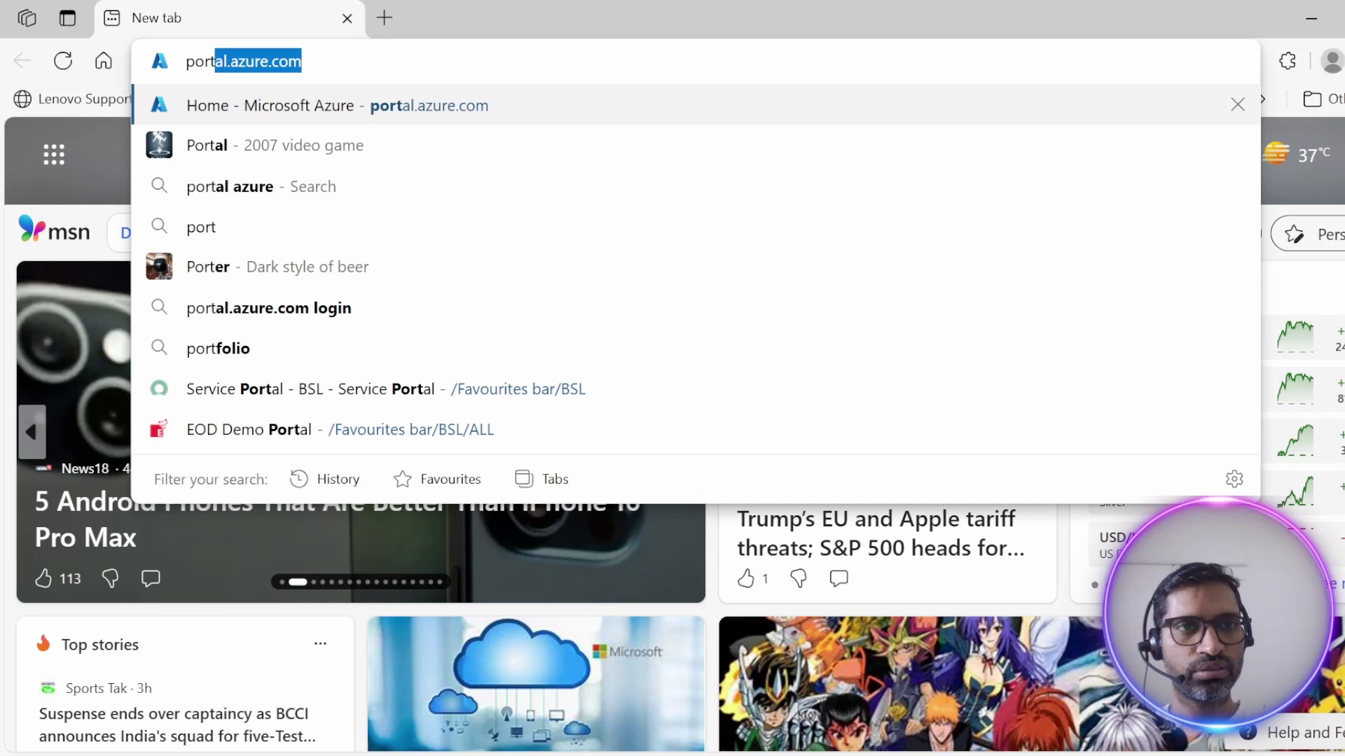
{"action": "key", "text": "Return"}
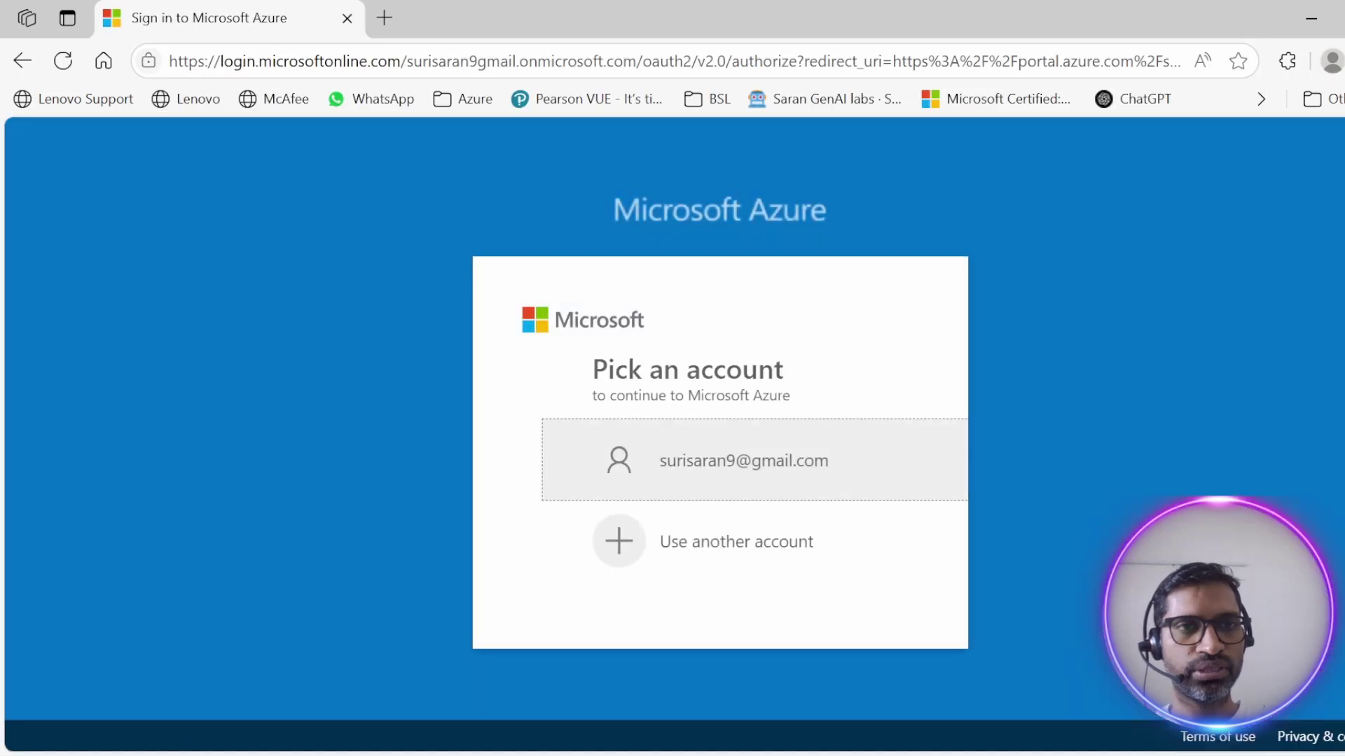
- Sign in to Azure with the listed account by entering the account password, and decline the browser's offer to update the saved password
{"action": "left_click", "coordinate": [708, 460]}
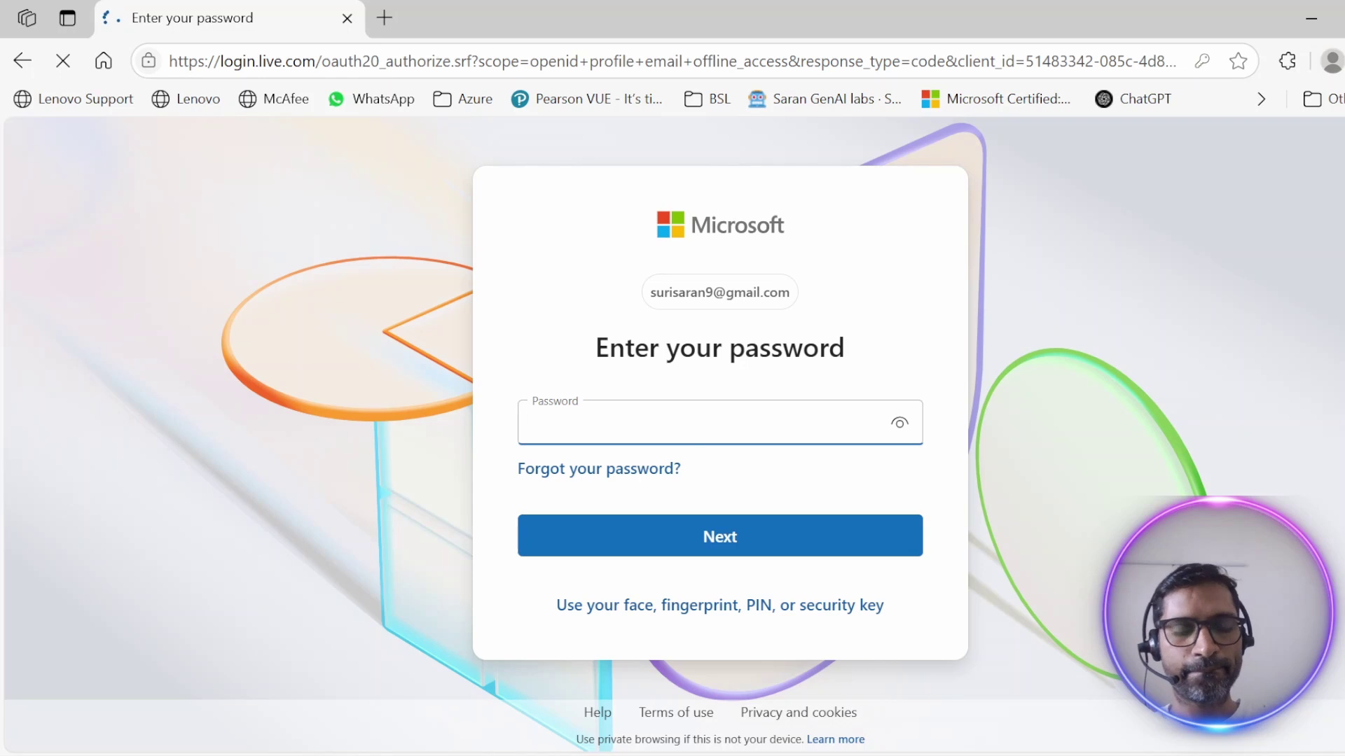
{"action": "type", "text": "••••••••••"}
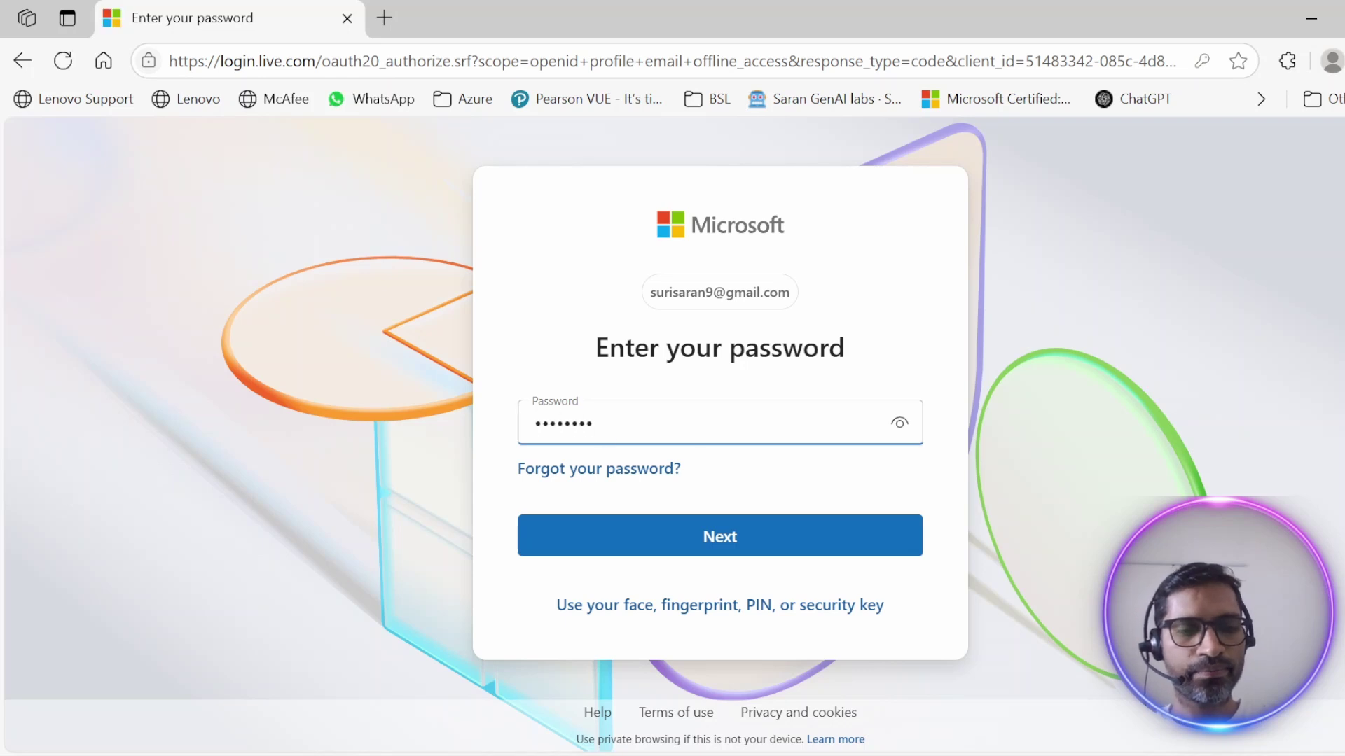
{"action": "key", "text": "BackSpace"}
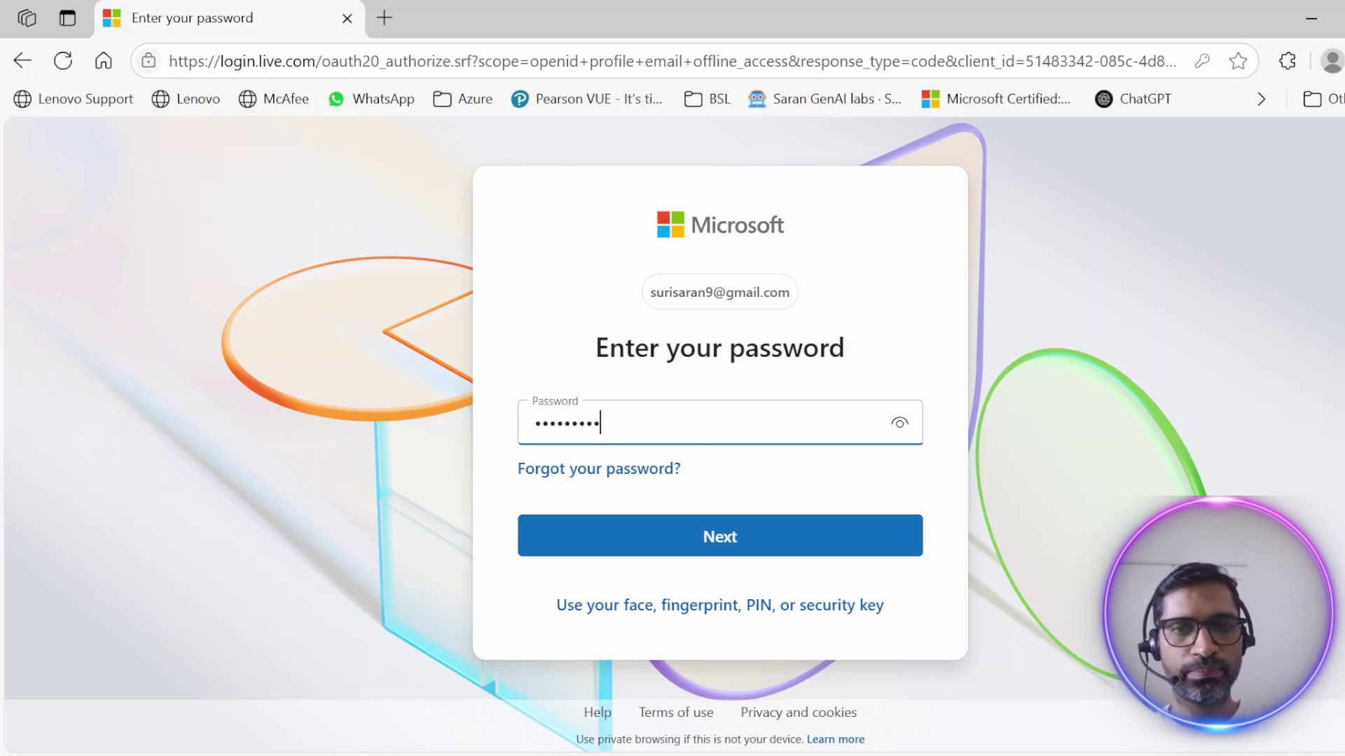
{"action": "key", "text": "BackSpace"}
{"action": "key", "text": "BackSpace"}
{"action": "key", "text": "BackSpace"}
{"action": "key", "text": "BackSpace"}
{"action": "key", "text": "BackSpace"}
{"action": "key", "text": "BackSpace"}
{"action": "key", "text": "BackSpace"}
{"action": "key", "text": "BackSpace"}
{"action": "key", "text": "BackSpace"}
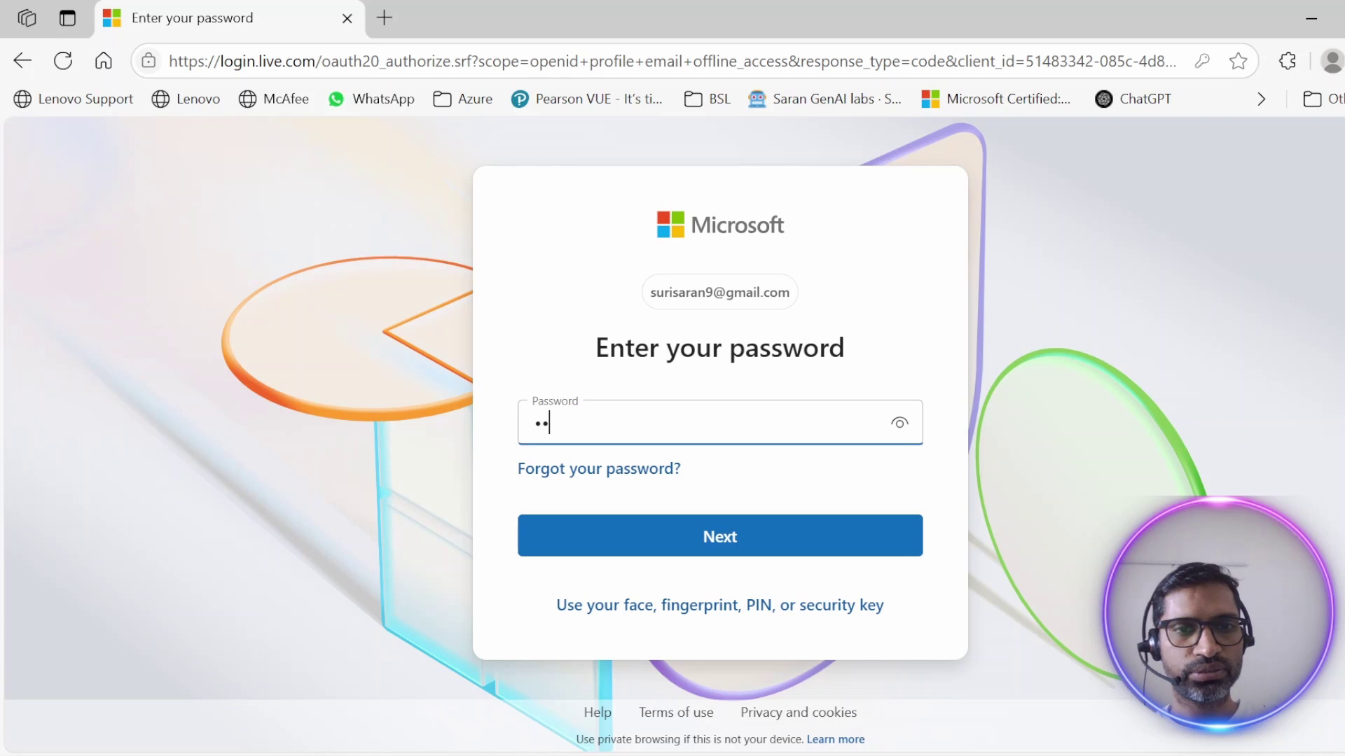
{"action": "type", "text": "•••••••••"}
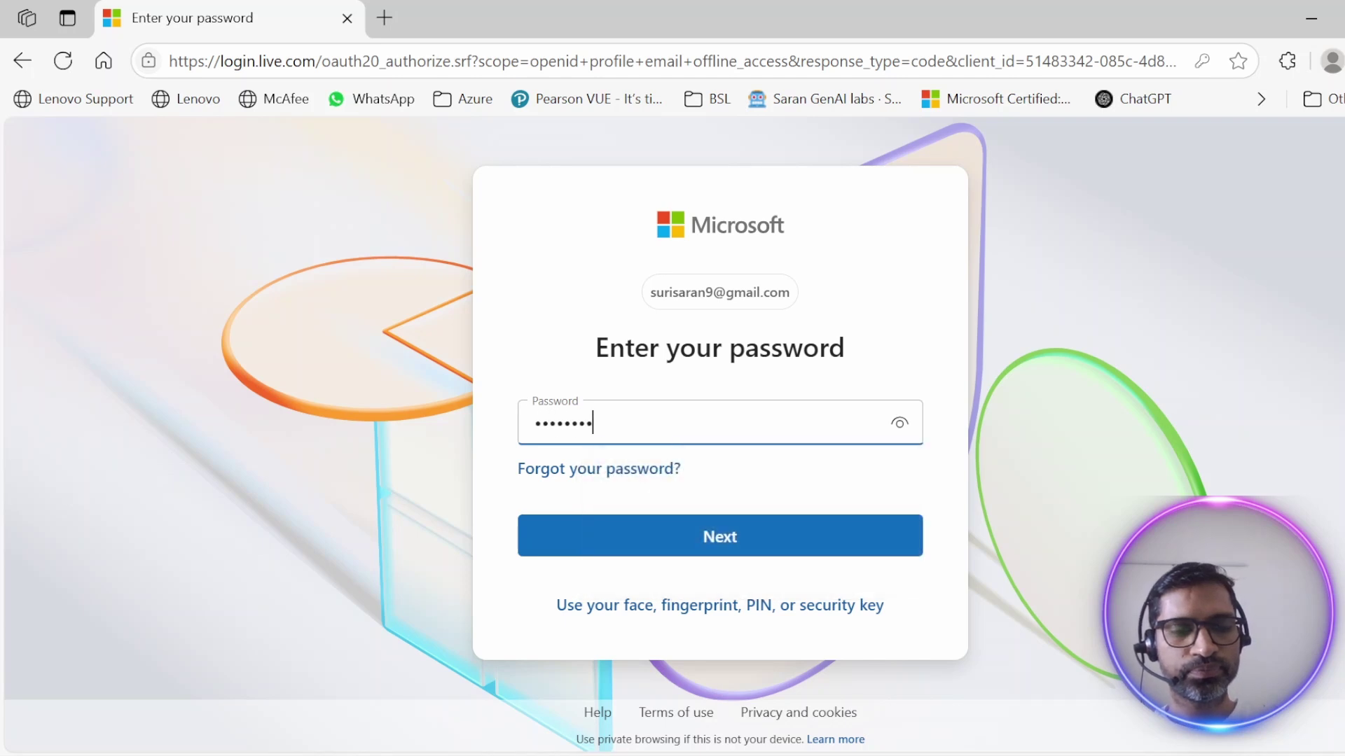
{"action": "type", "text": "•••"}
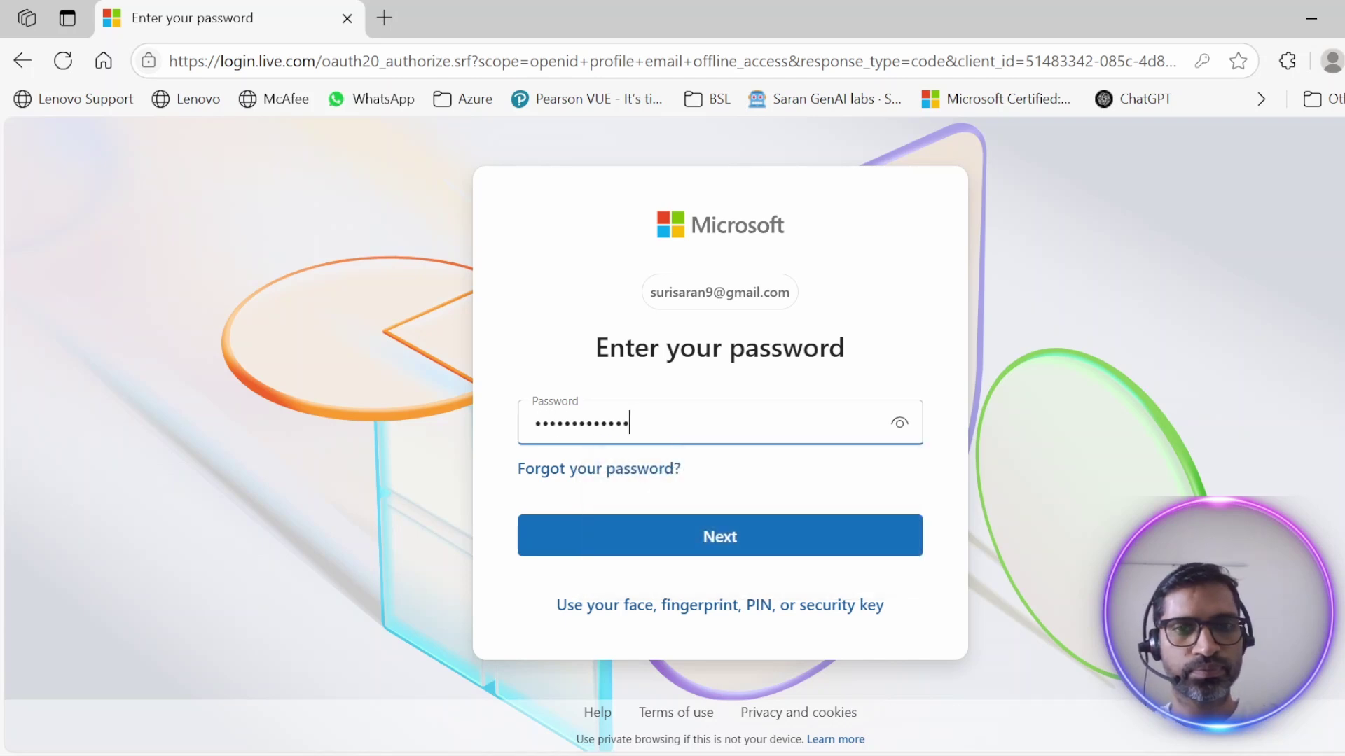
{"action": "left_click", "coordinate": [730, 532]}
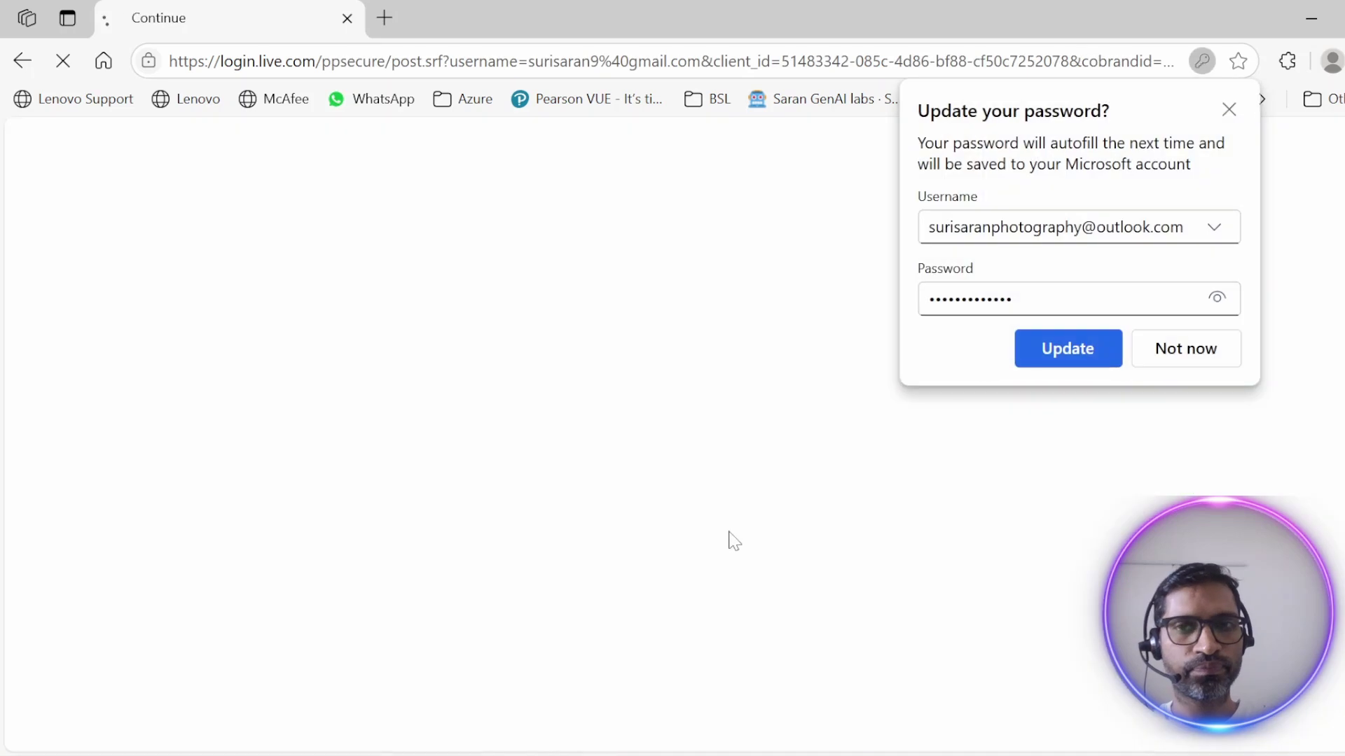
{"action": "left_click", "coordinate": [1205, 350]}
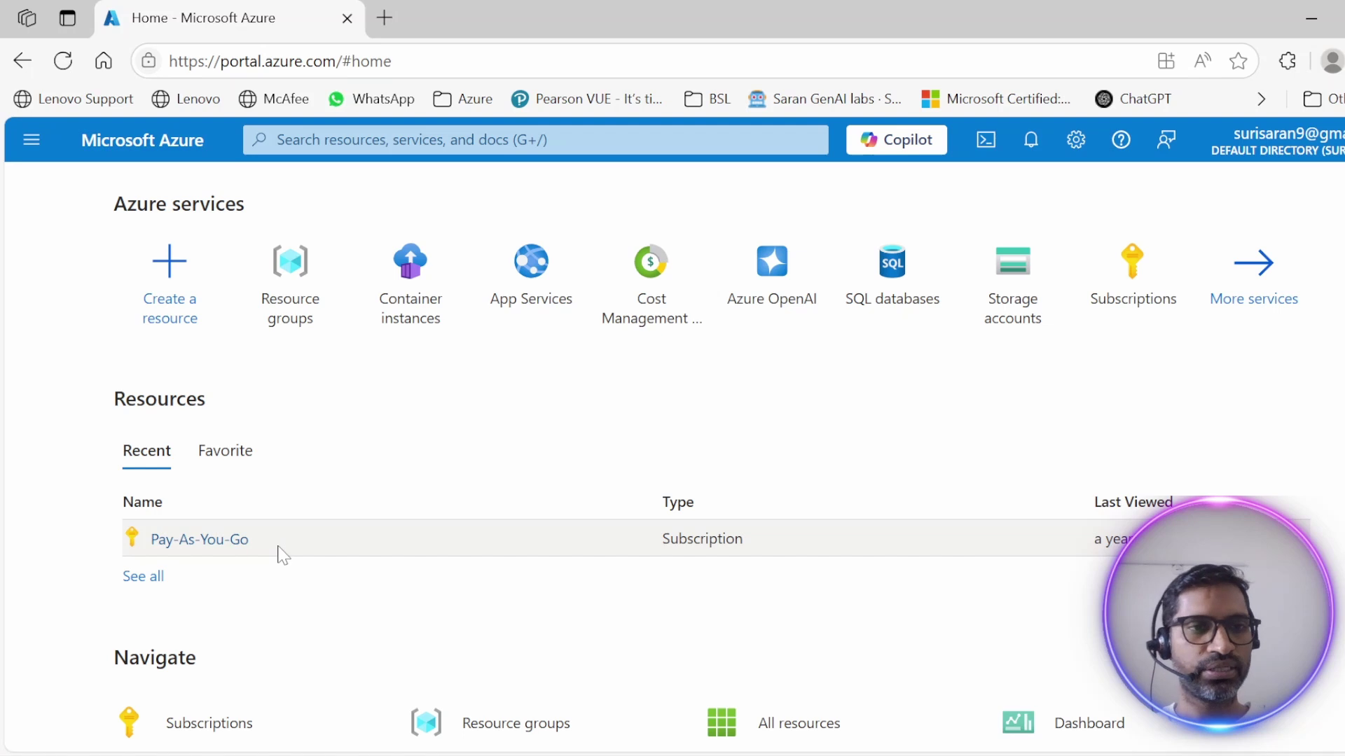
- Start creating a new resource group and enter DemoOBS_RG as its name
{"action": "mouse_move", "coordinate": [233, 557]}
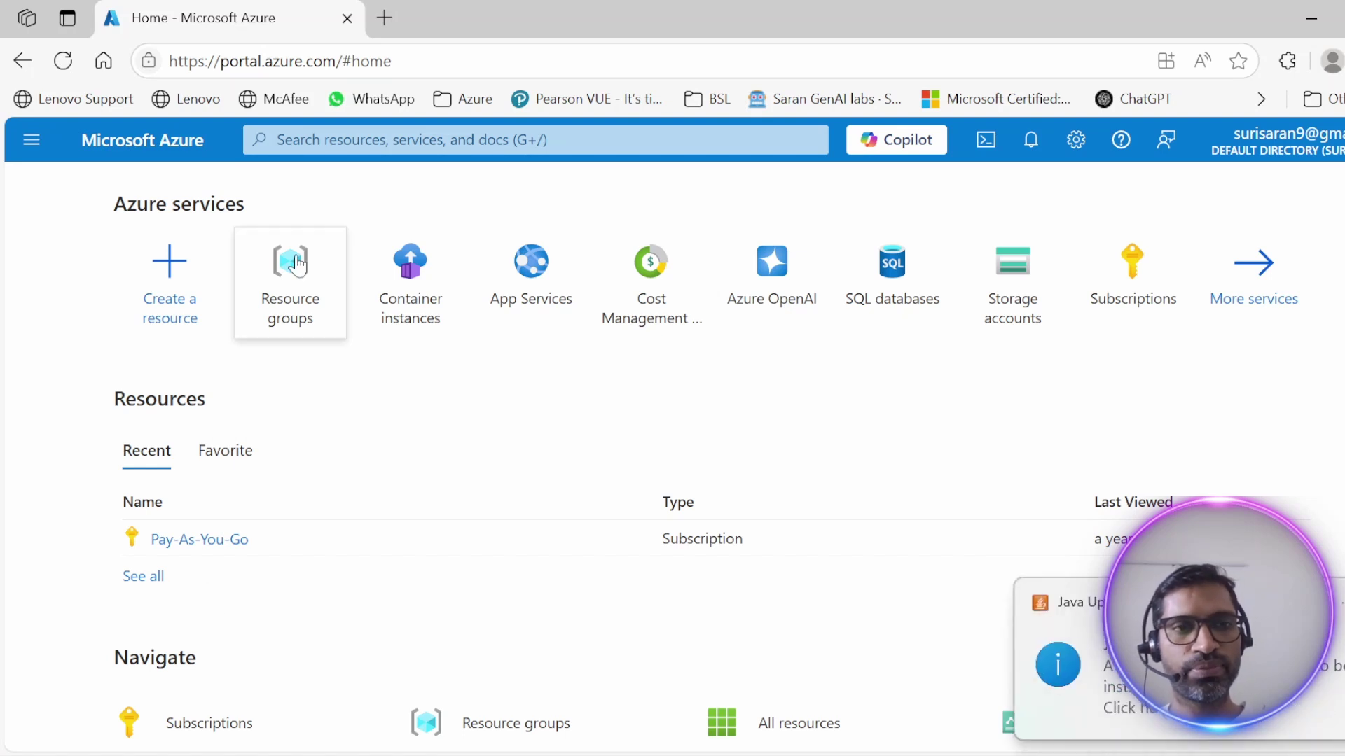
{"action": "left_click_drag", "start_coordinate": [297, 265], "coordinate": [452, 274]}
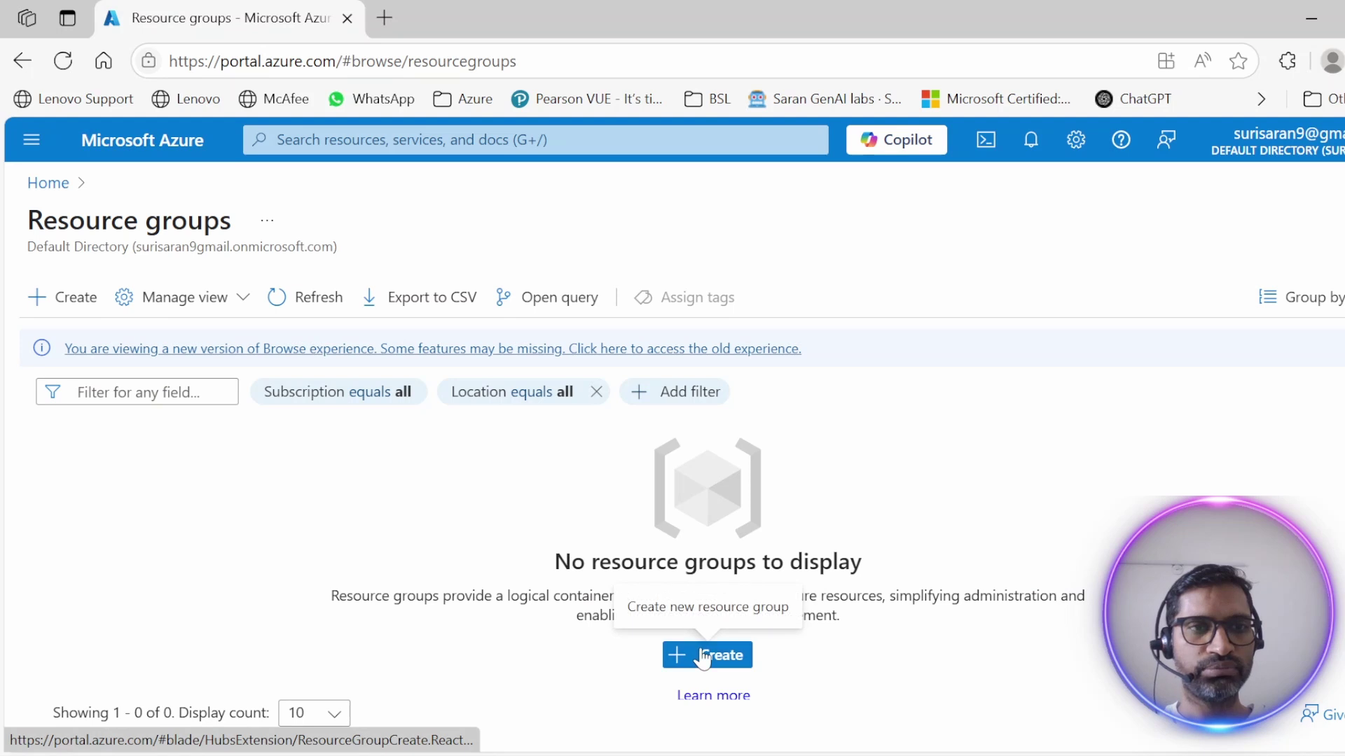
{"action": "left_click", "coordinate": [703, 658]}
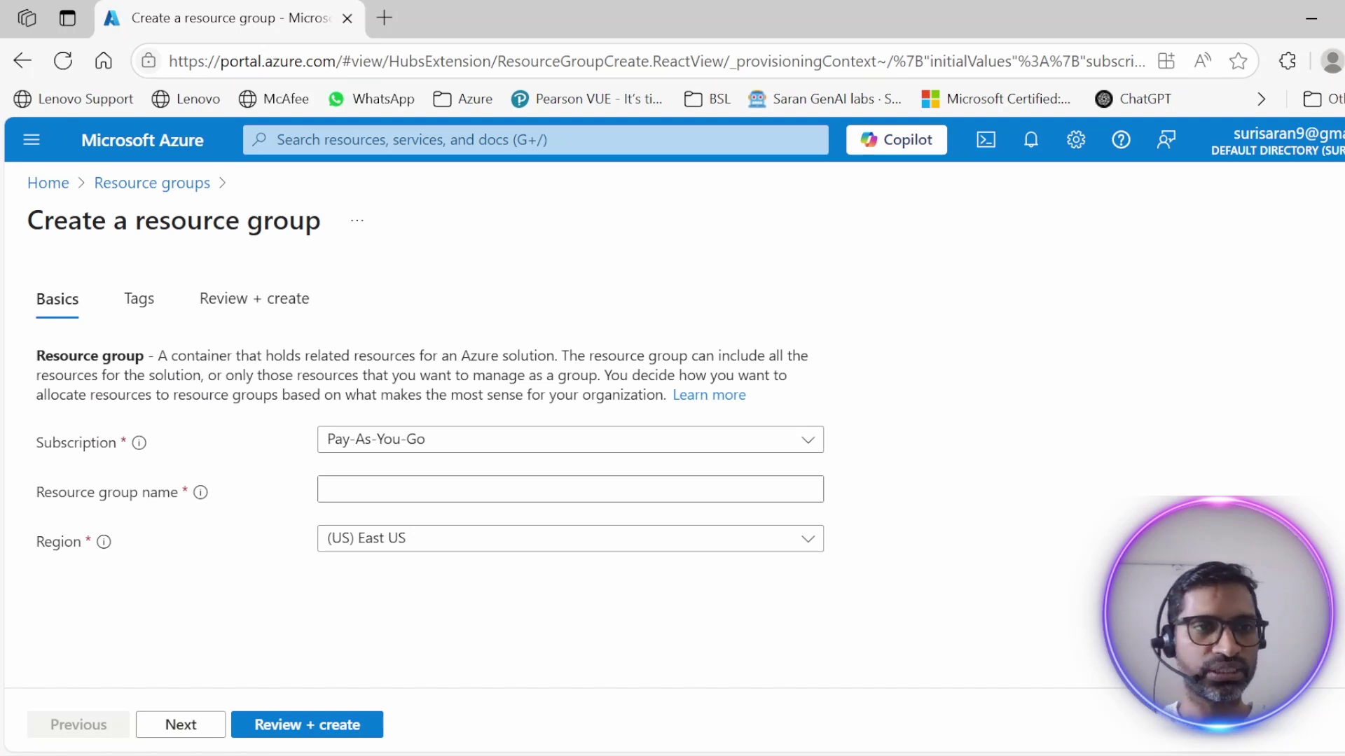
{"action": "left_click", "coordinate": [384, 494]}
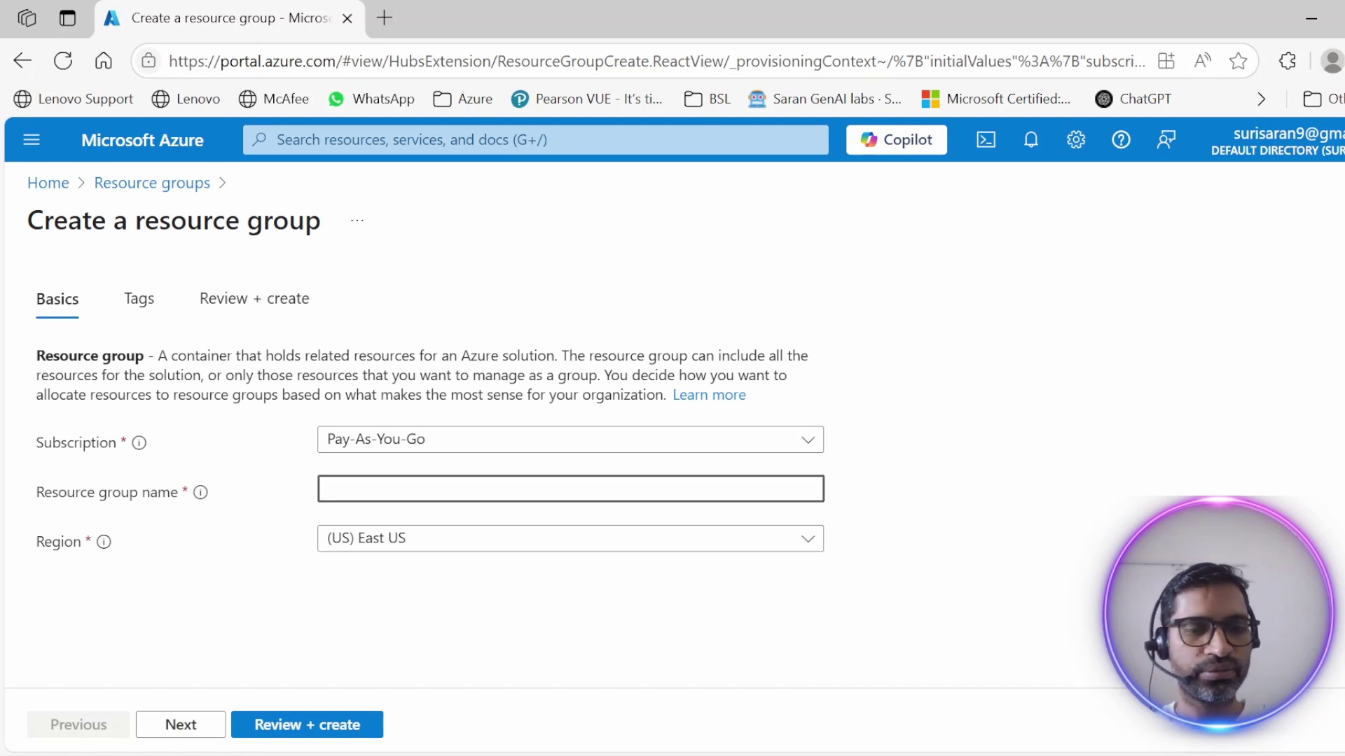
{"action": "type", "text": "Demo"}
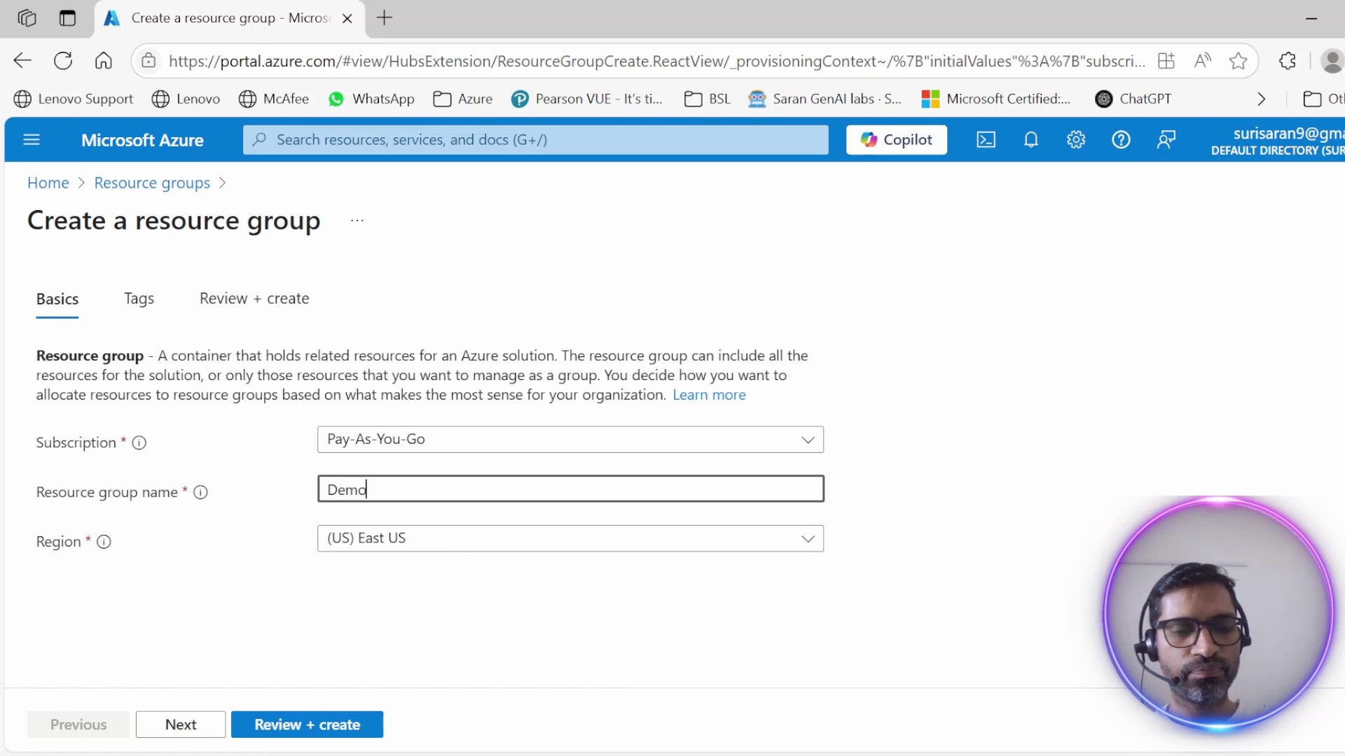
{"action": "type", "text": "OBS"}
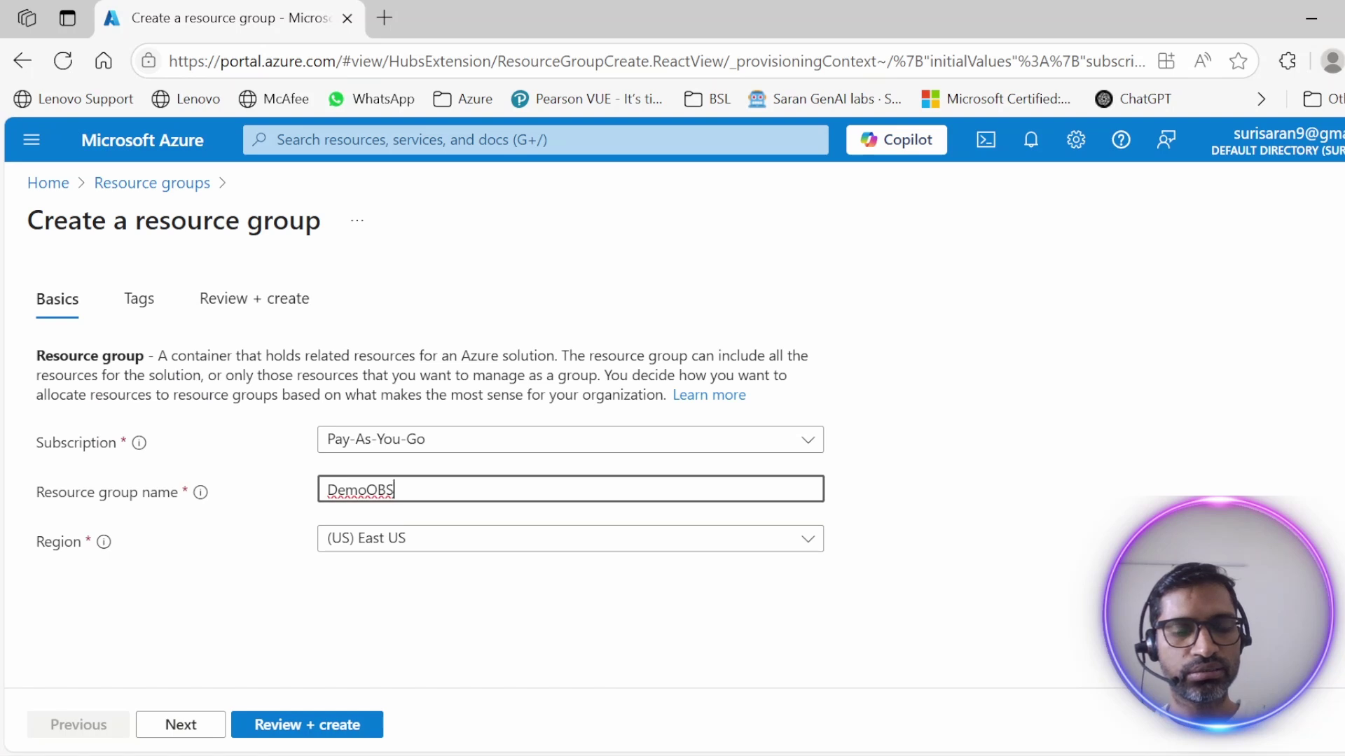
{"action": "type", "text": "_RG"}
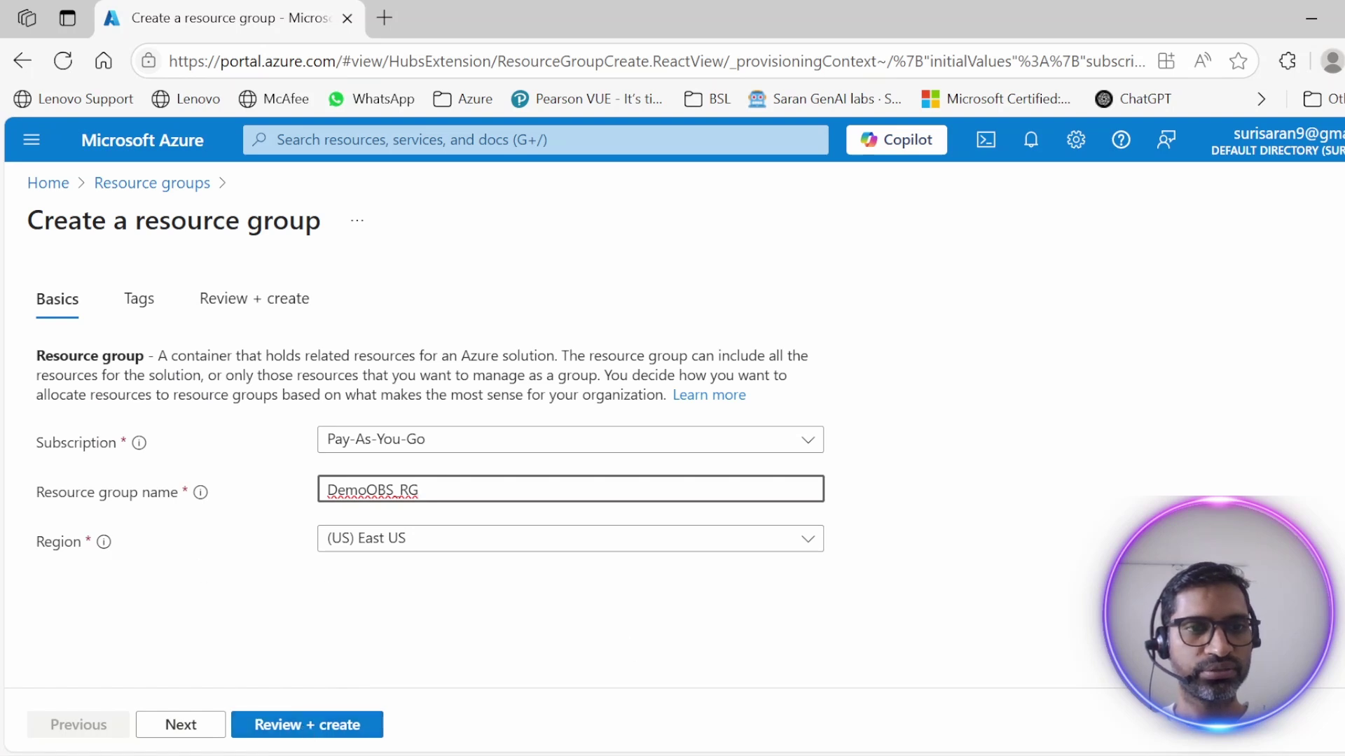
- Change the new resource group's name to DemoResourceGroup and create the group
{"action": "left_click_drag", "start_coordinate": [414, 489], "coordinate": [367, 489]}
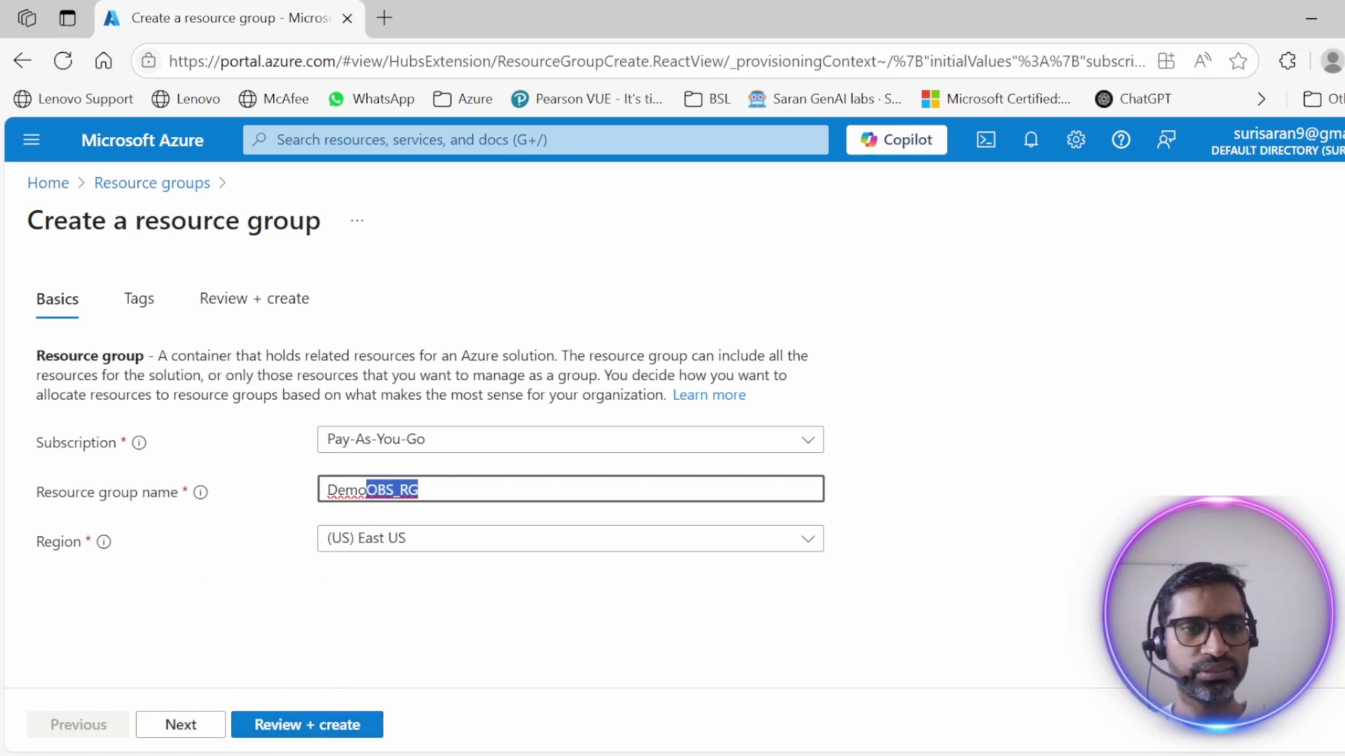
{"action": "type", "text": "Resourc"}
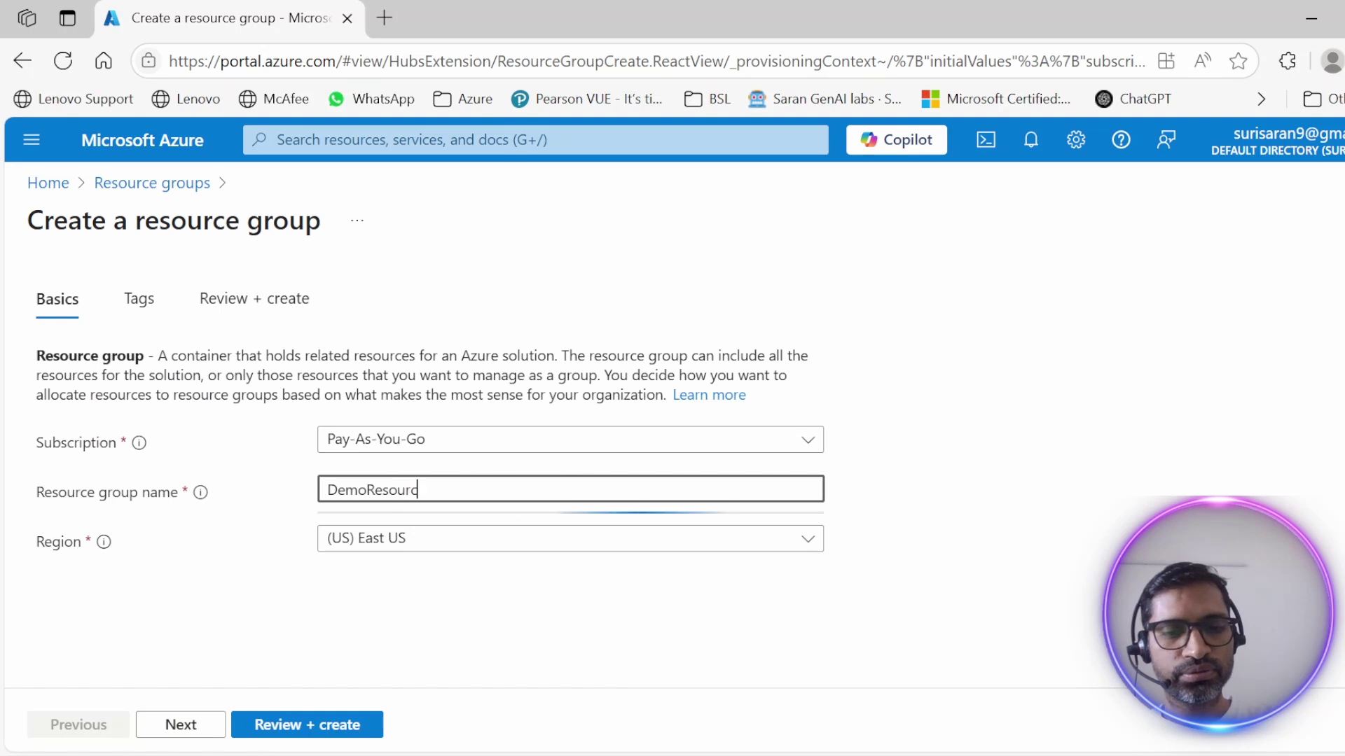
{"action": "type", "text": "eGroup"}
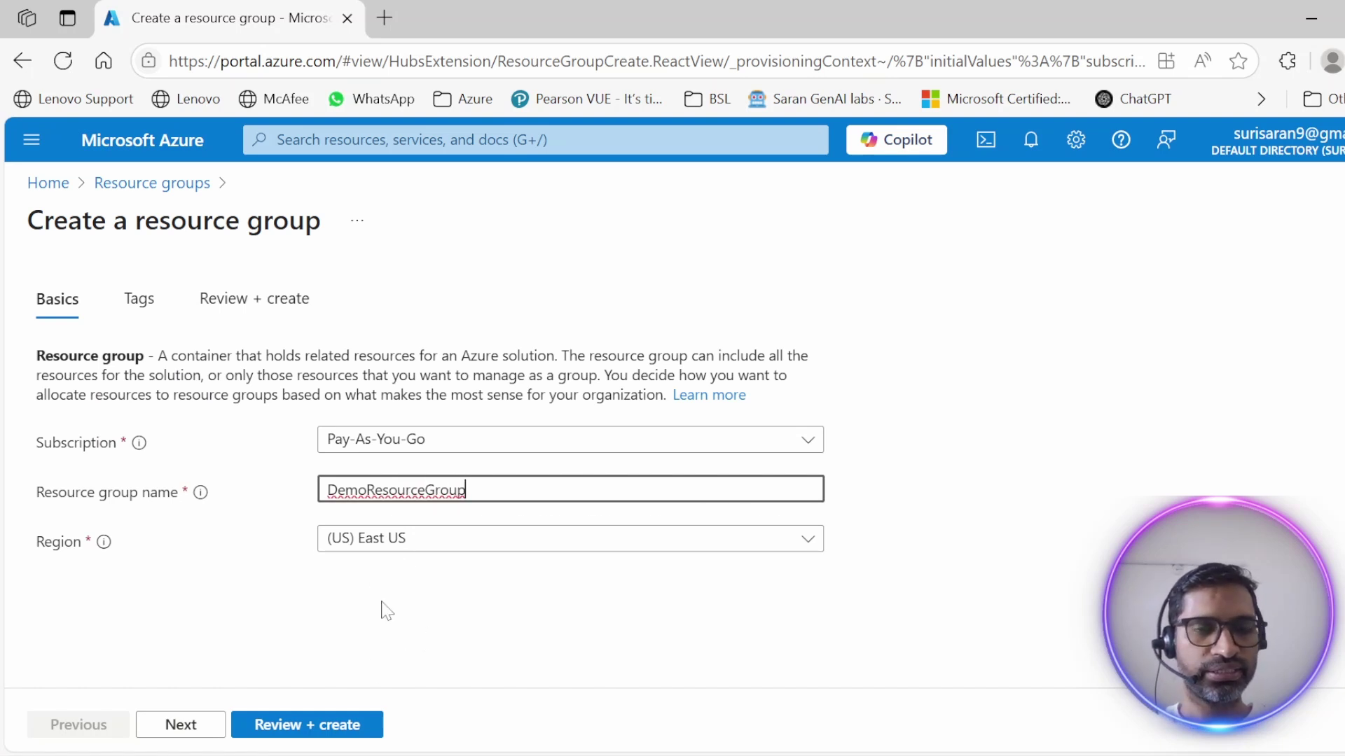
{"action": "left_click", "coordinate": [295, 727]}
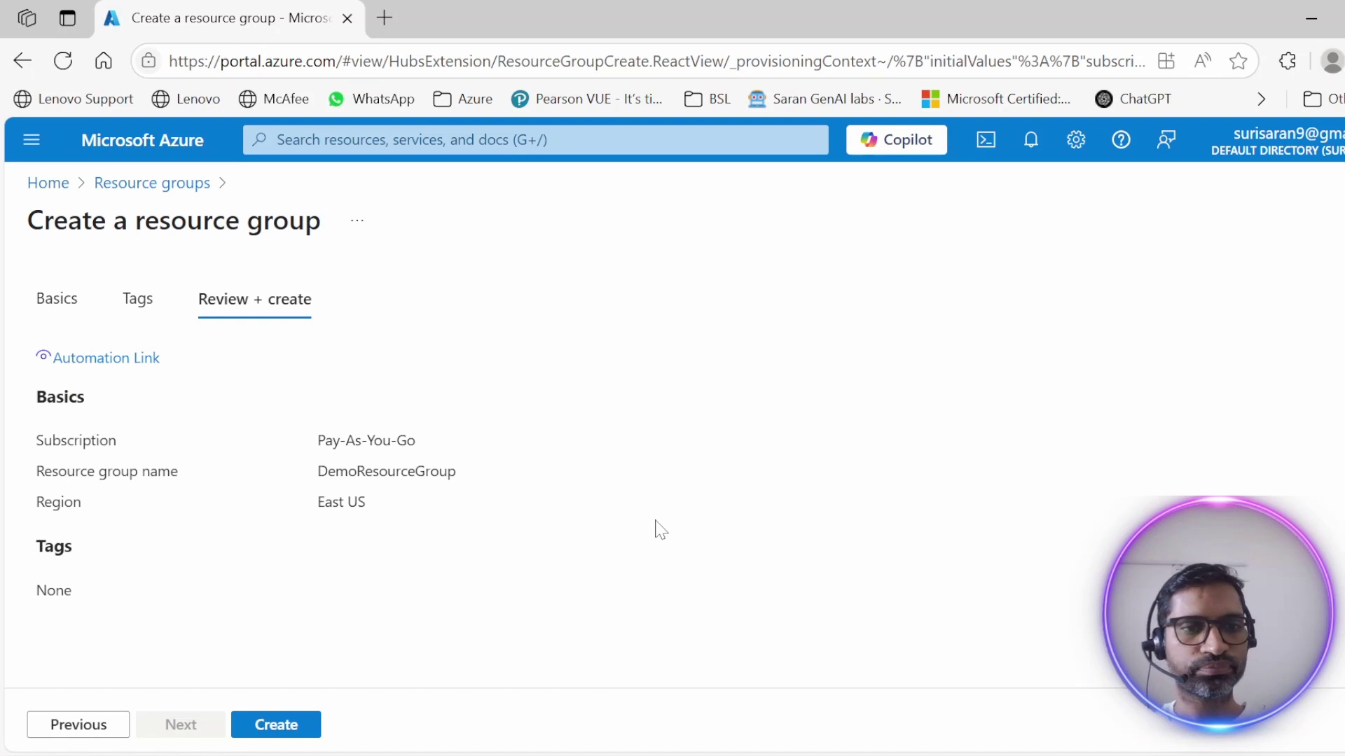
{"action": "left_click", "coordinate": [276, 725]}
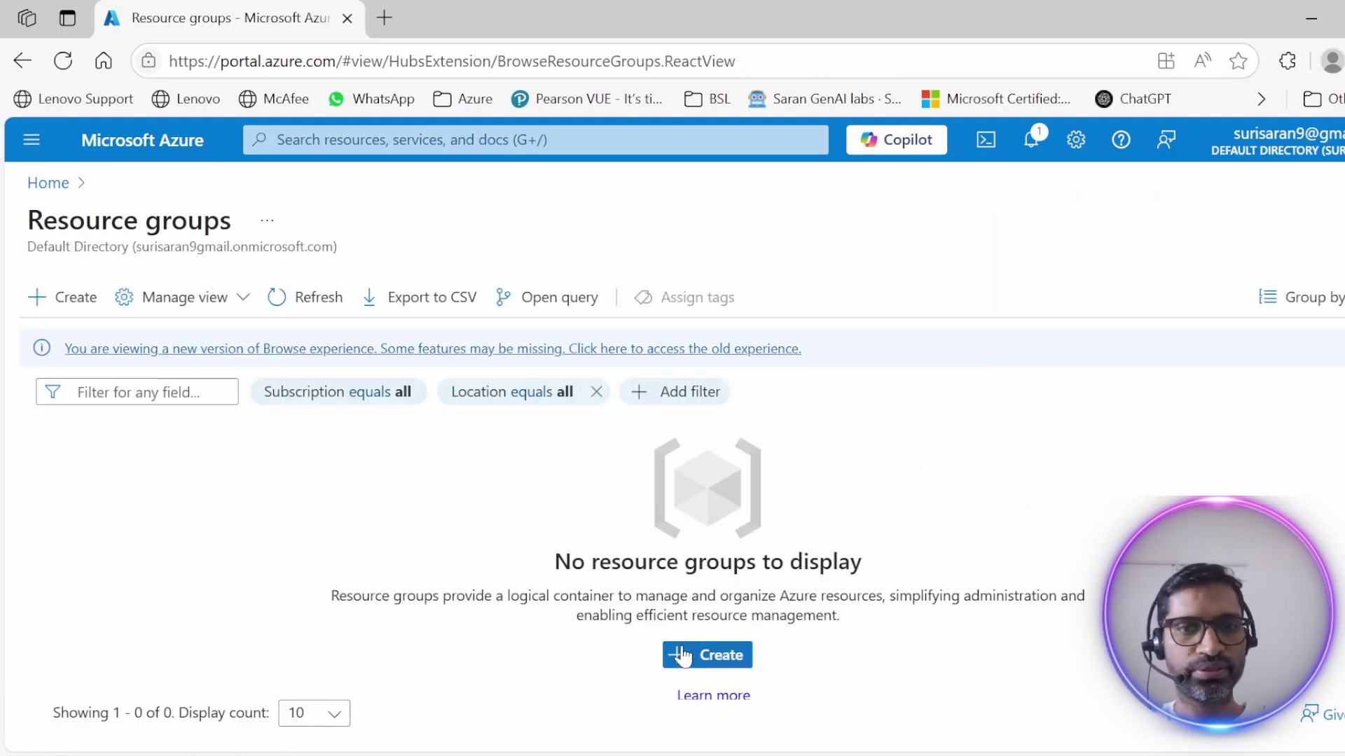
- Look through the portal home page and the reloaded resource groups list for DemoResourceGroup
{"action": "left_click", "coordinate": [55, 188]}
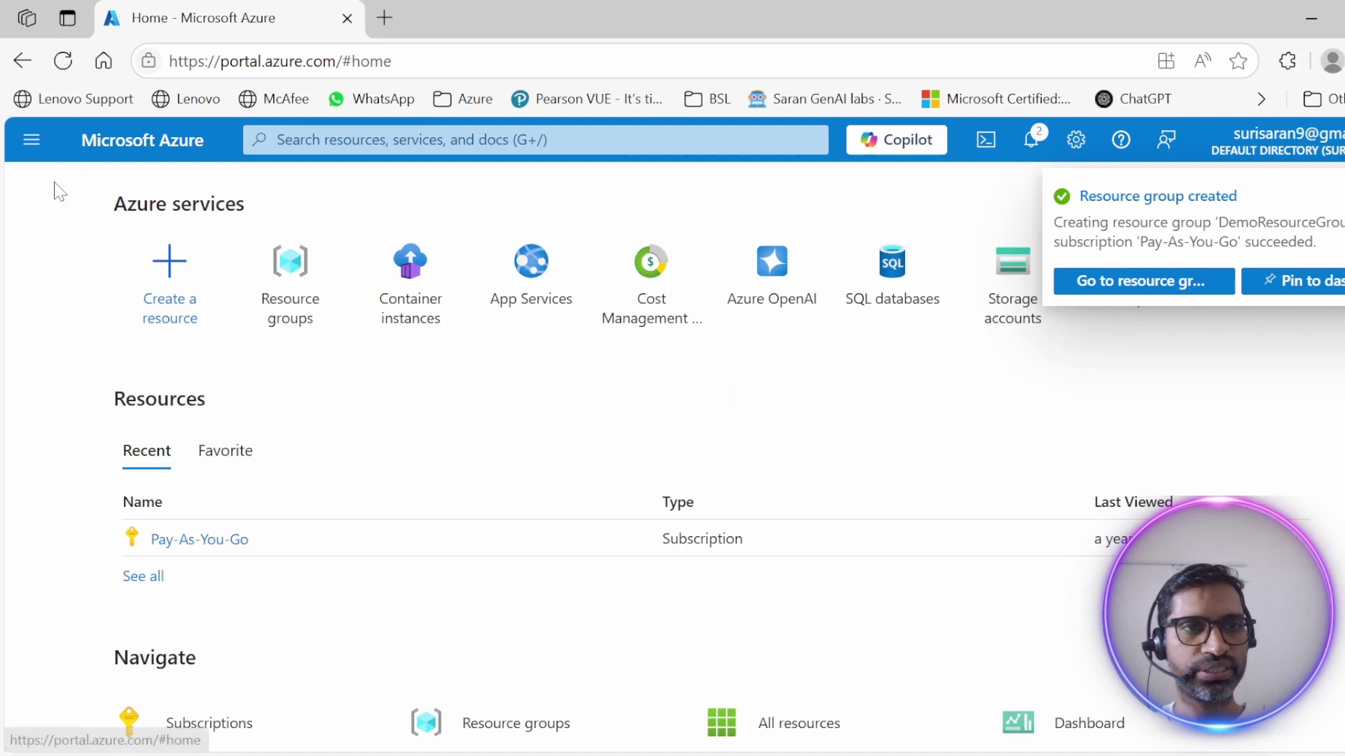
{"action": "scroll", "coordinate": [510, 510], "scroll_direction": "down", "scroll_amount": 3}
{"action": "scroll", "coordinate": [511, 510], "scroll_direction": "up", "scroll_amount": 3}
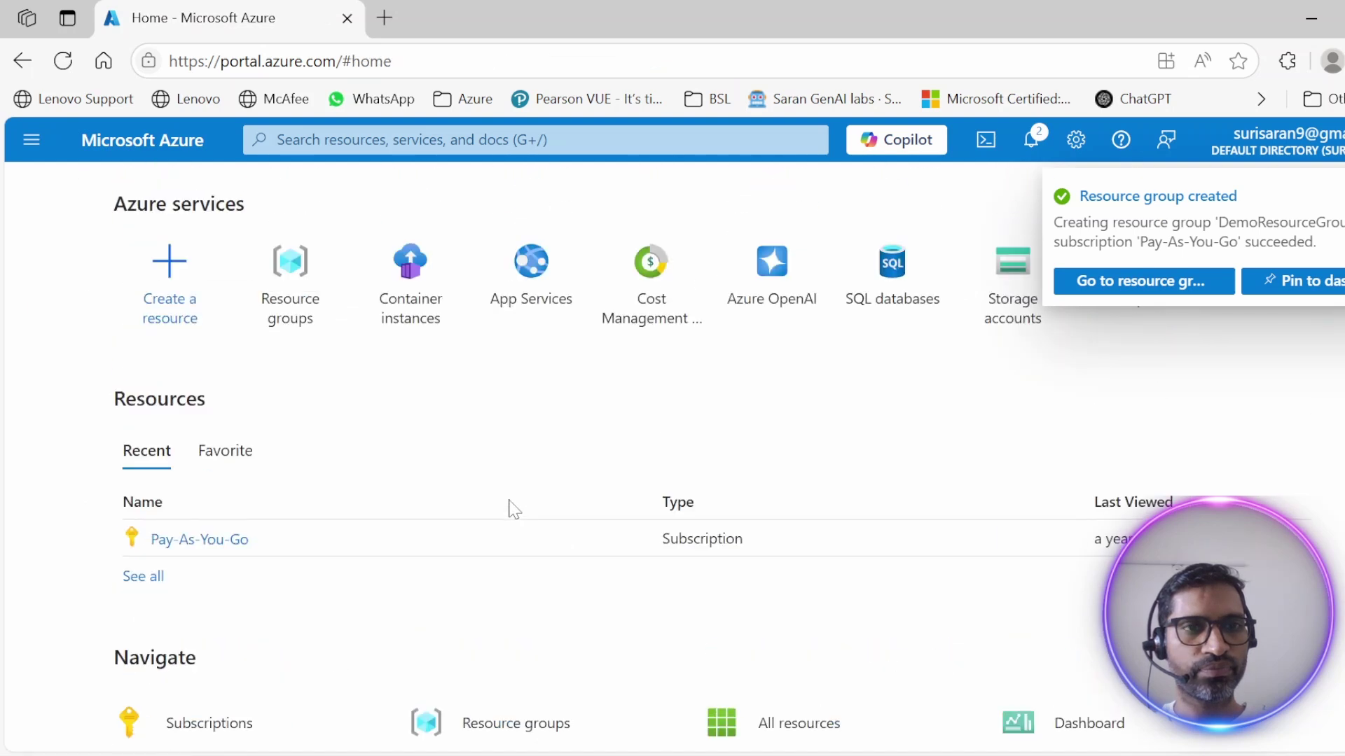
{"action": "scroll", "coordinate": [490, 540], "scroll_direction": "down", "scroll_amount": 4}
{"action": "scroll", "coordinate": [489, 540], "scroll_direction": "down", "scroll_amount": 2}
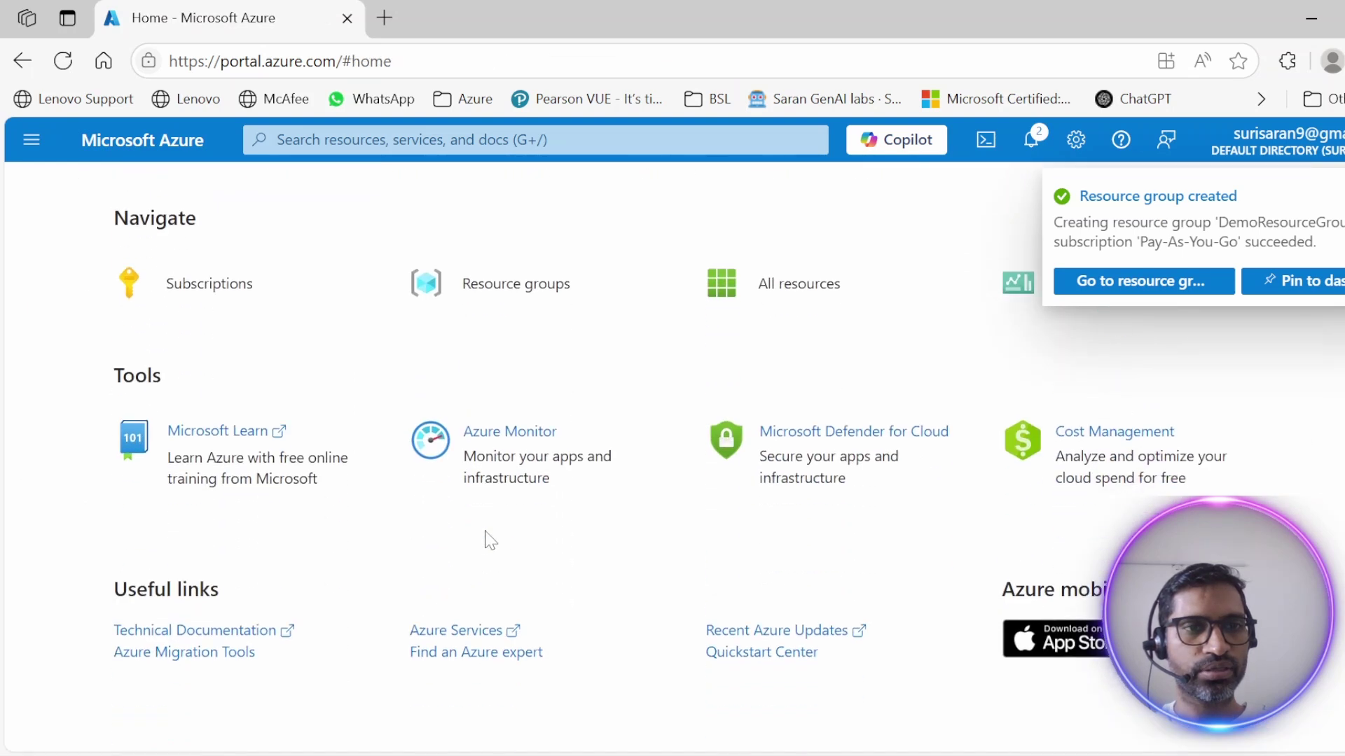
{"action": "scroll", "coordinate": [420, 497], "scroll_direction": "up", "scroll_amount": 5}
{"action": "left_click", "coordinate": [293, 292]}
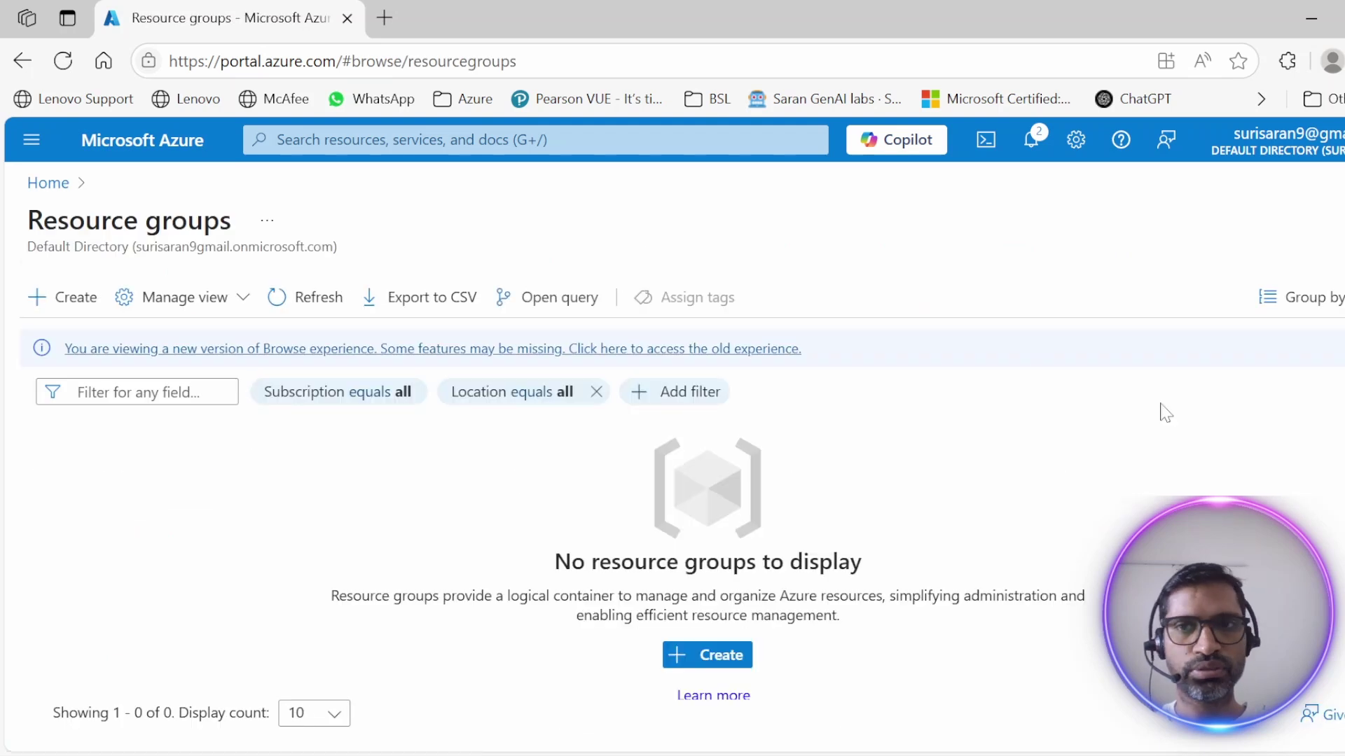
{"action": "left_click", "coordinate": [64, 65]}
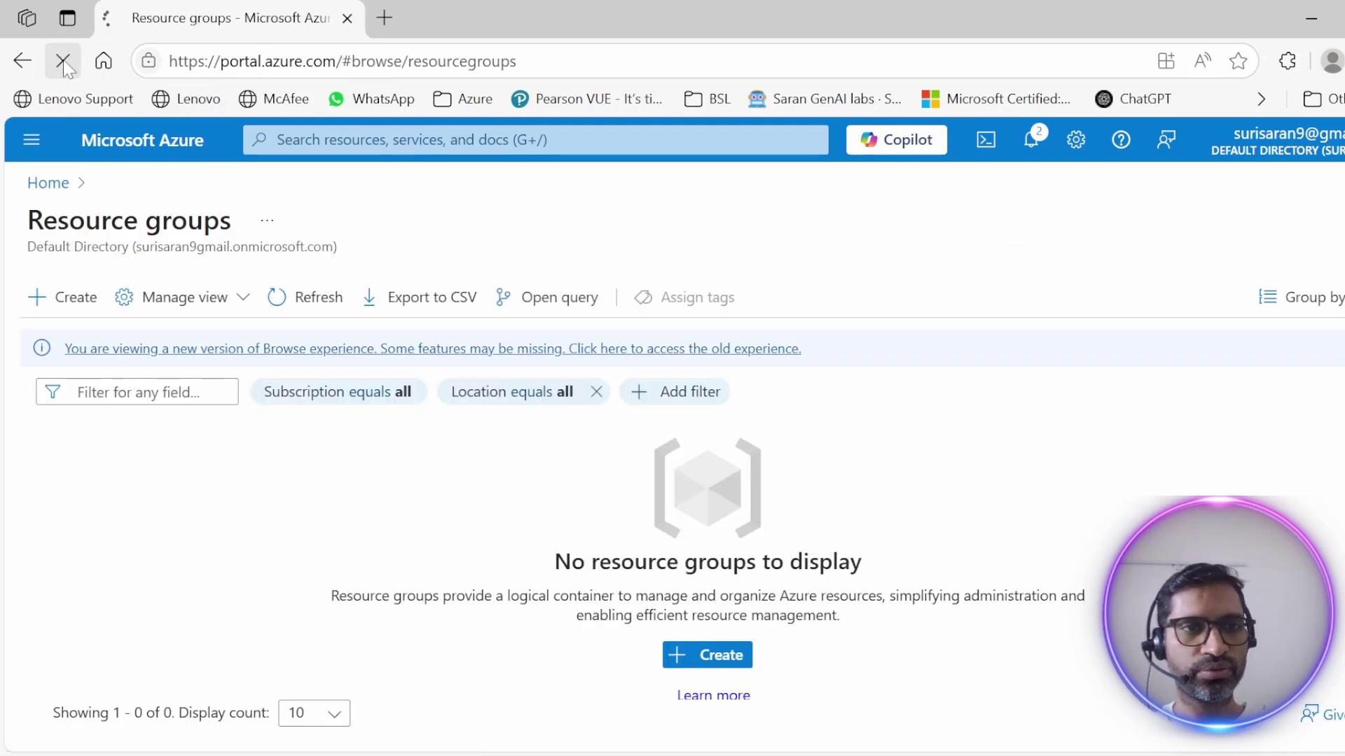
{"action": "left_click", "coordinate": [722, 665]}
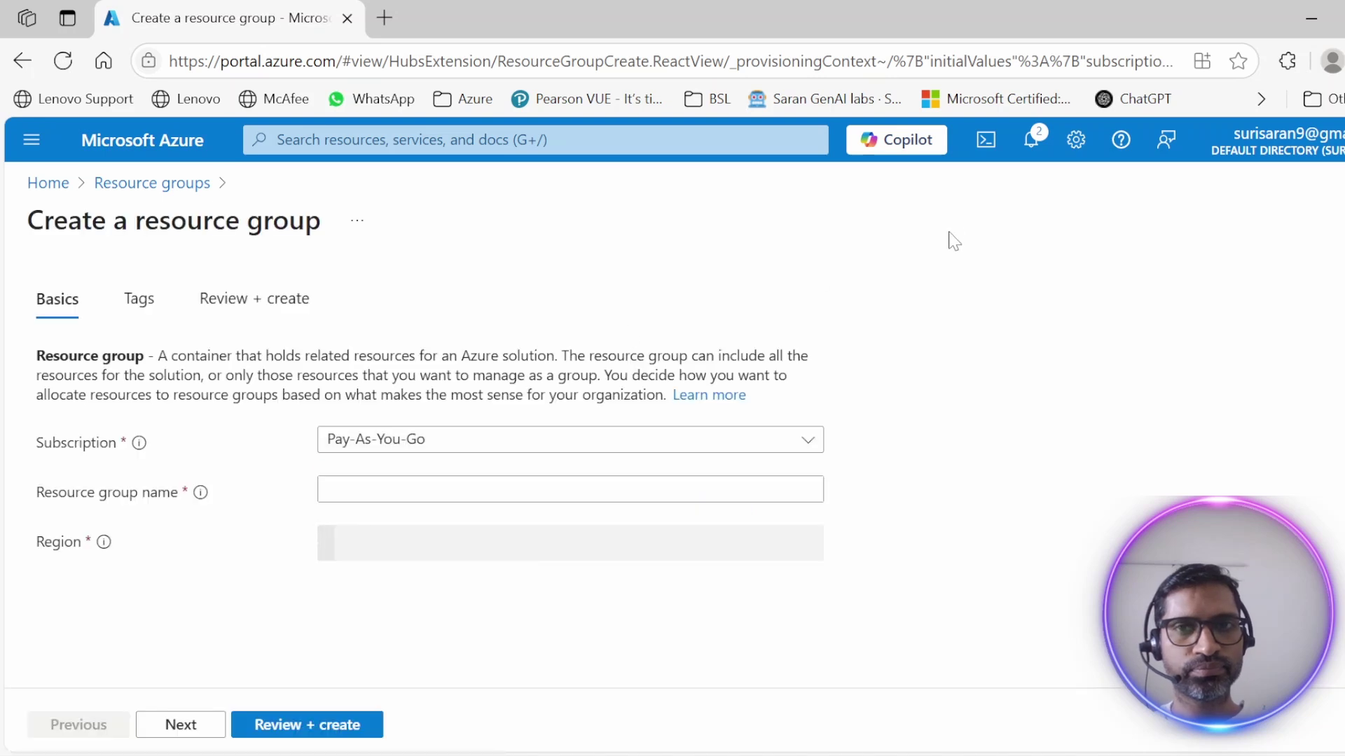
- Open DemoResourceGroup from its creation notification to view its overview
{"action": "left_click", "coordinate": [1035, 139]}
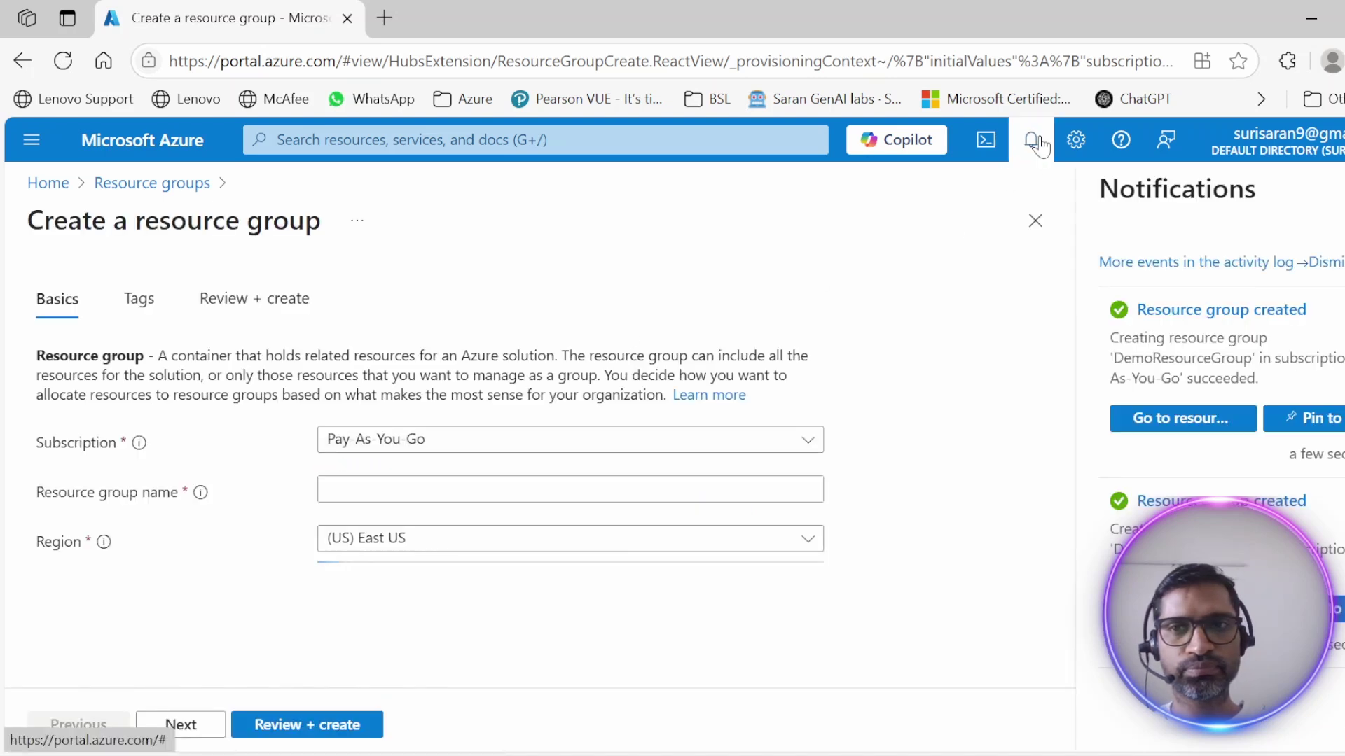
{"action": "left_click", "coordinate": [1180, 424]}
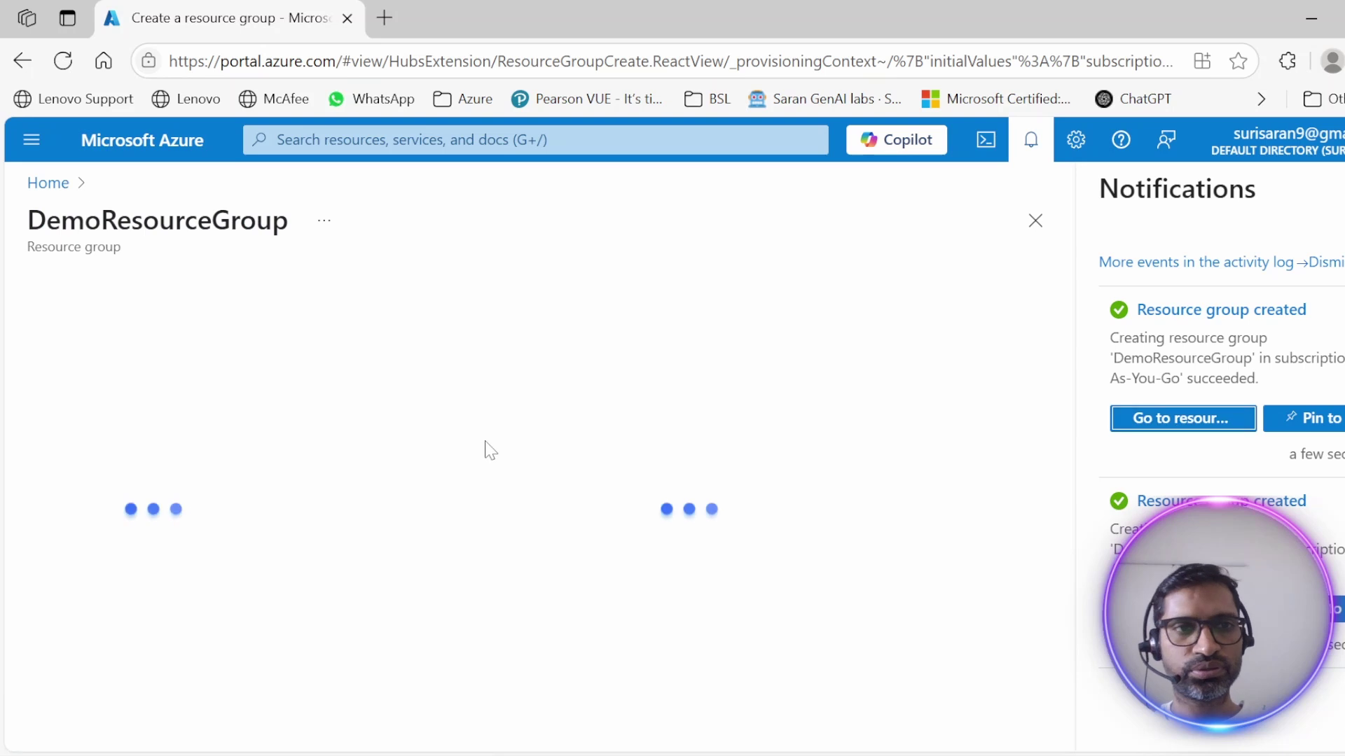
{"action": "left_click", "coordinate": [598, 412]}
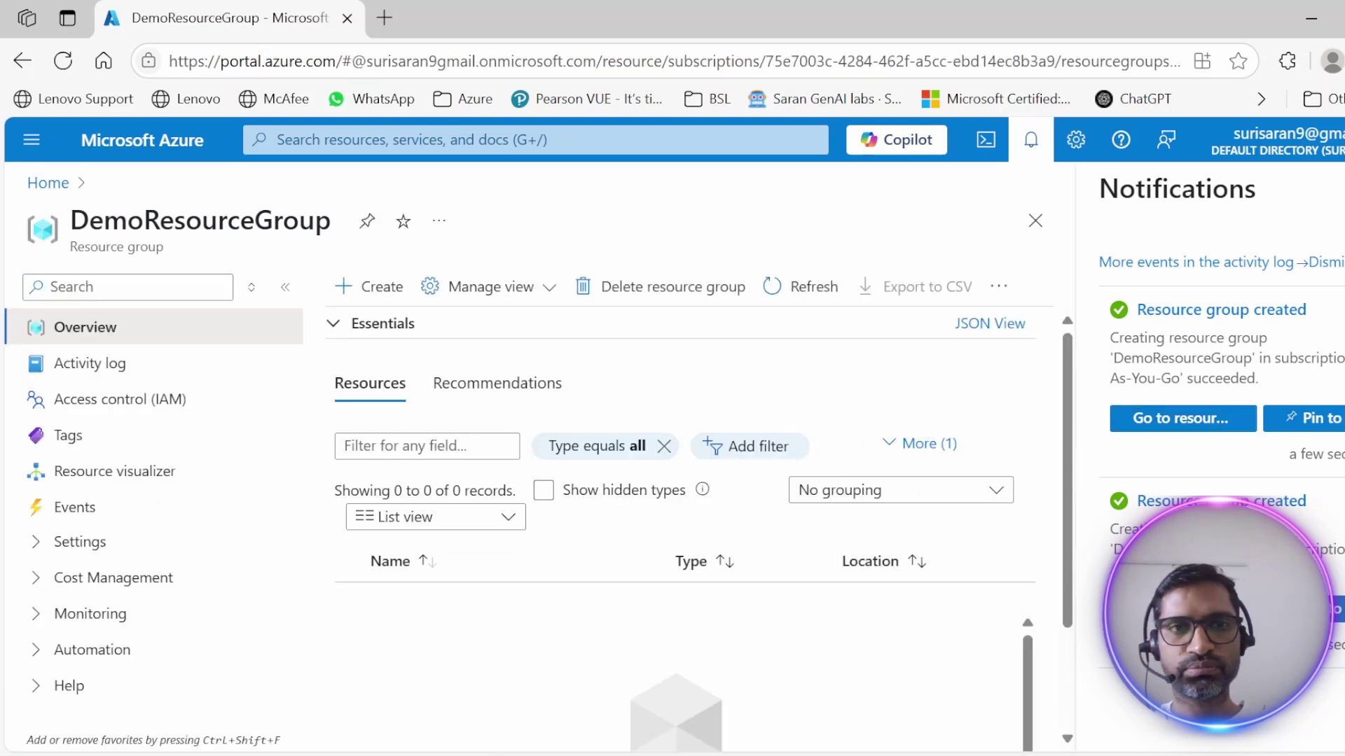
- Return to the portal home page and open DemoResourceGroup from the recent resources
{"action": "left_click", "coordinate": [42, 185]}
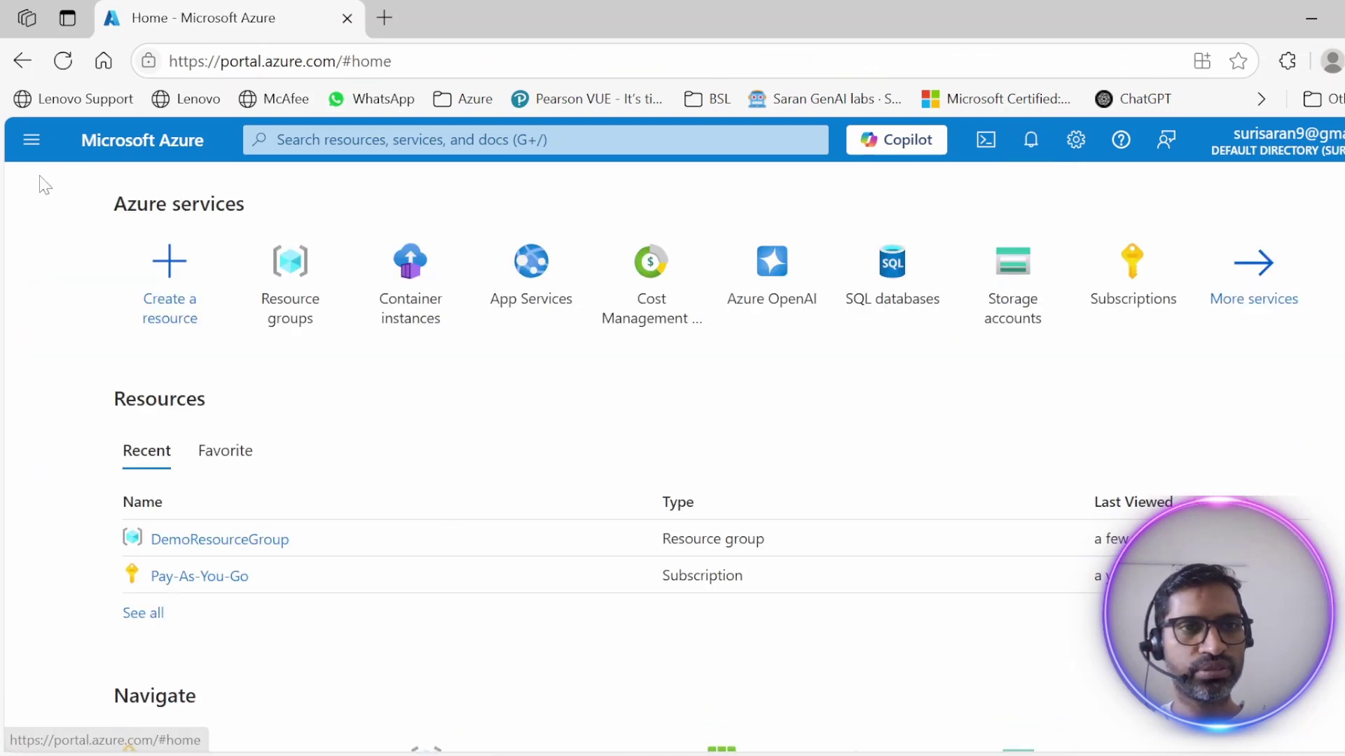
{"action": "left_click", "coordinate": [265, 552]}
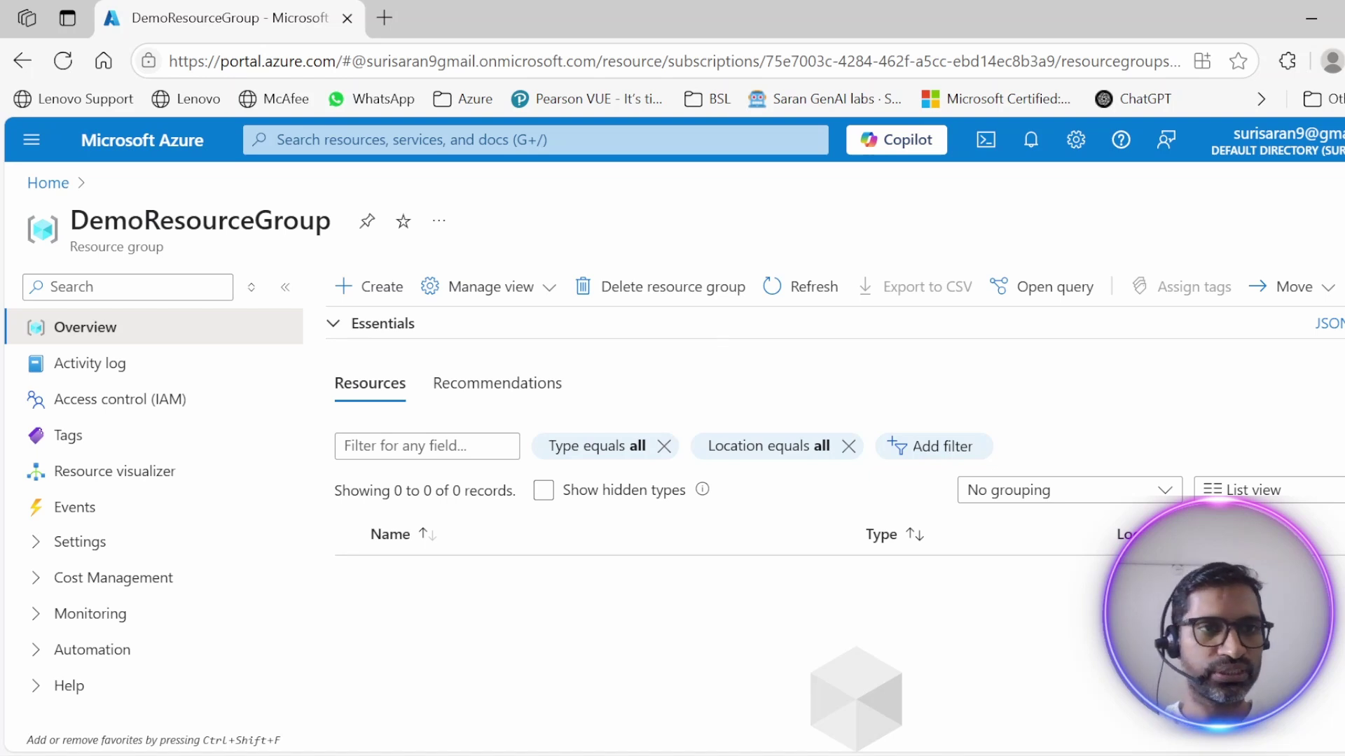
{"action": "double_click", "coordinate": [200, 221]}
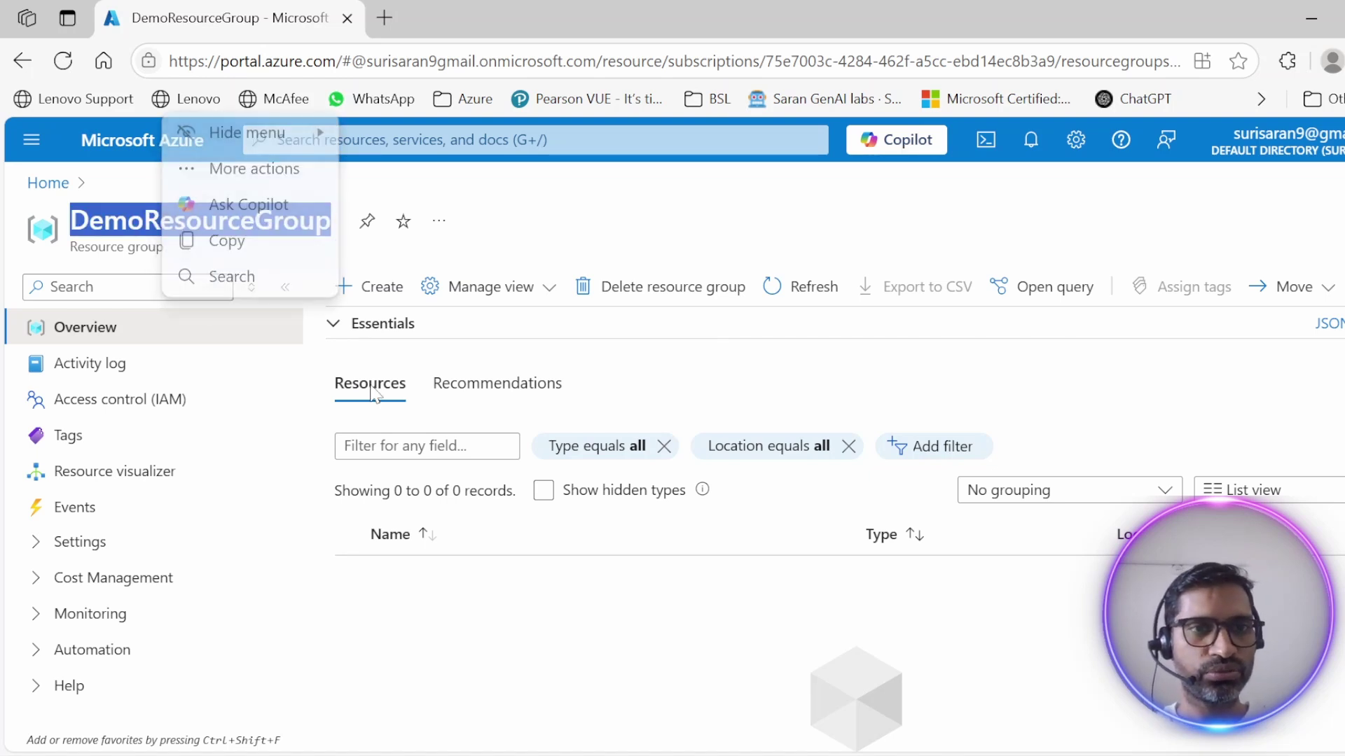
- Start adding a resource to DemoResourceGroup and search the Marketplace for "app services plan"
{"action": "left_click", "coordinate": [380, 289]}
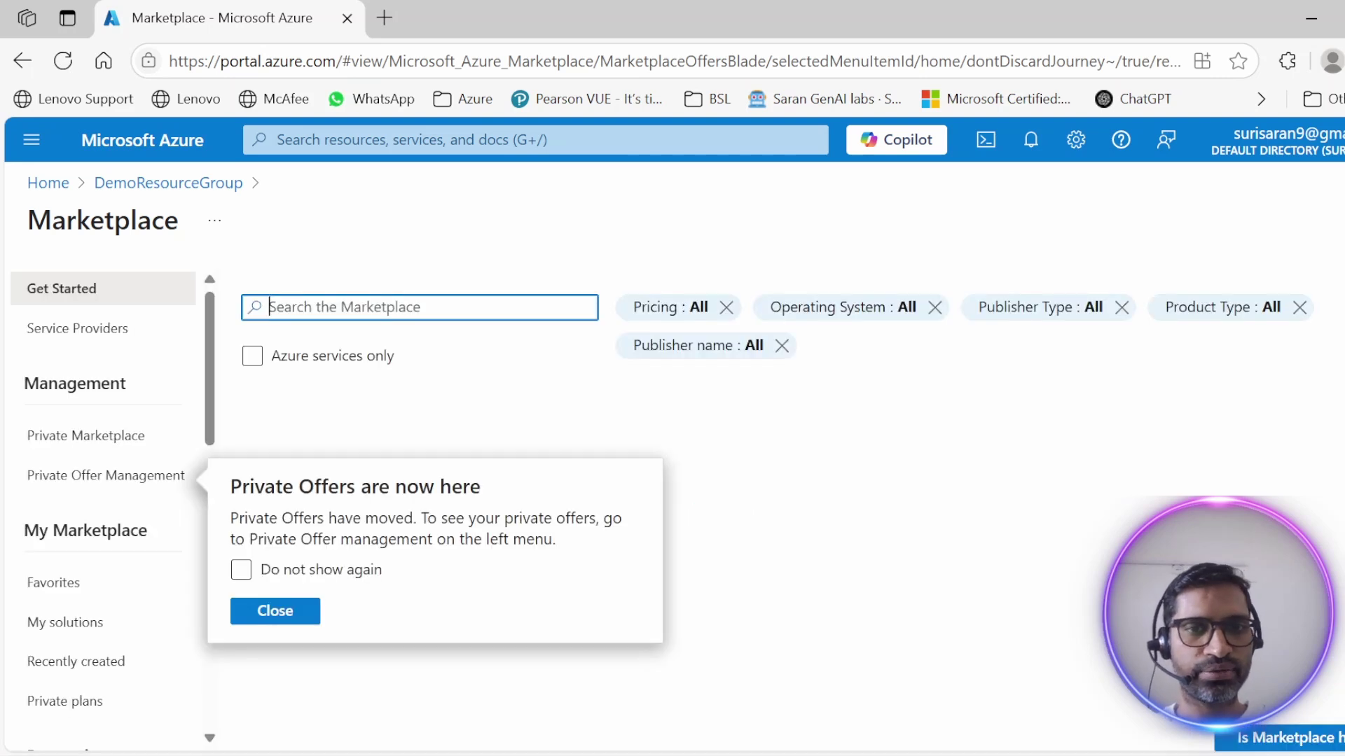
{"action": "type", "text": "App servi"}
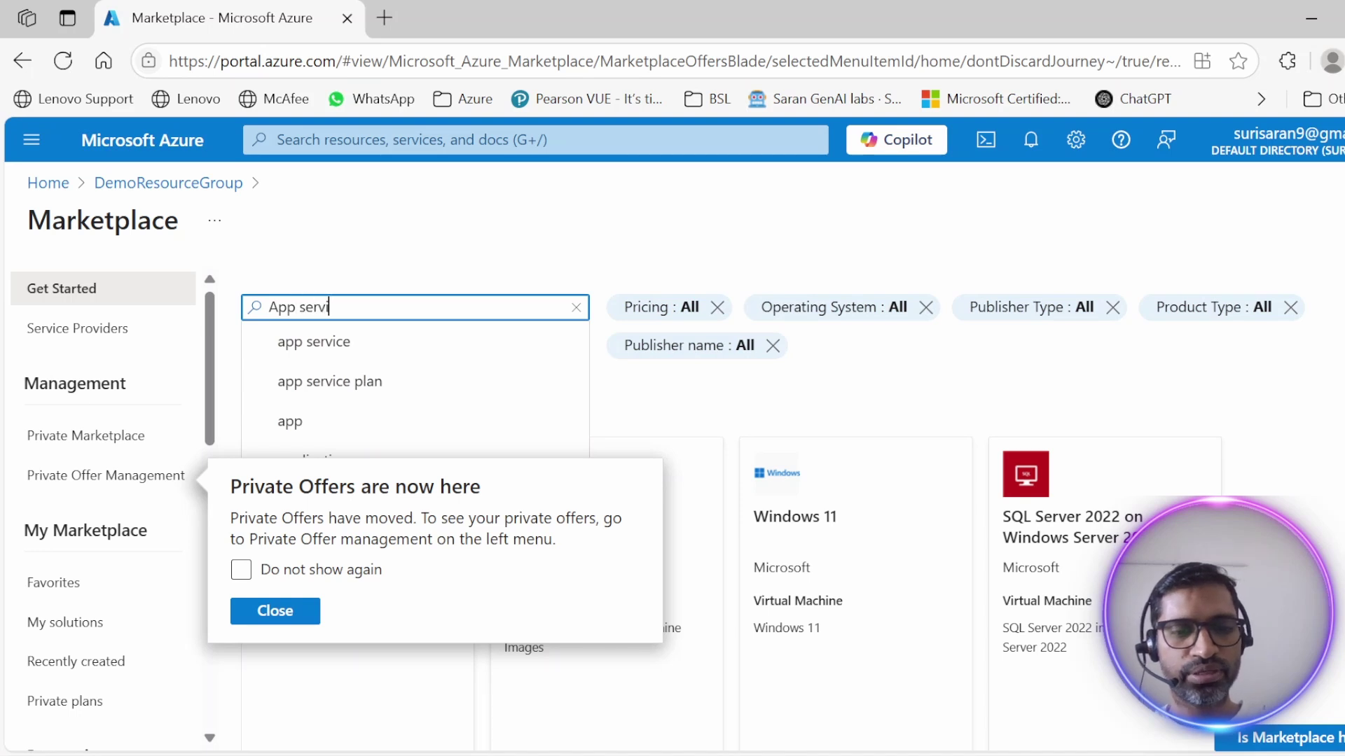
{"action": "type", "text": "ces"}
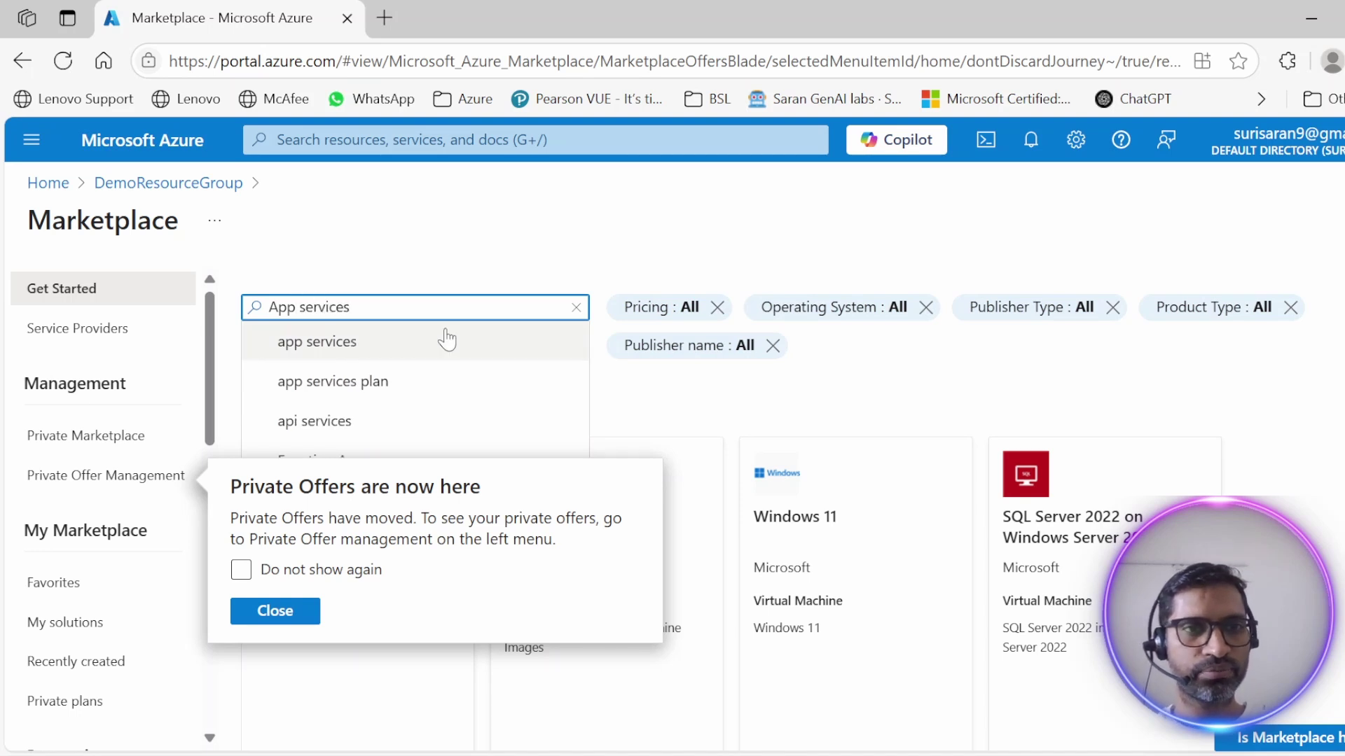
{"action": "left_click", "coordinate": [399, 385]}
{"action": "scroll", "coordinate": [615, 573], "scroll_direction": "down", "scroll_amount": 2}
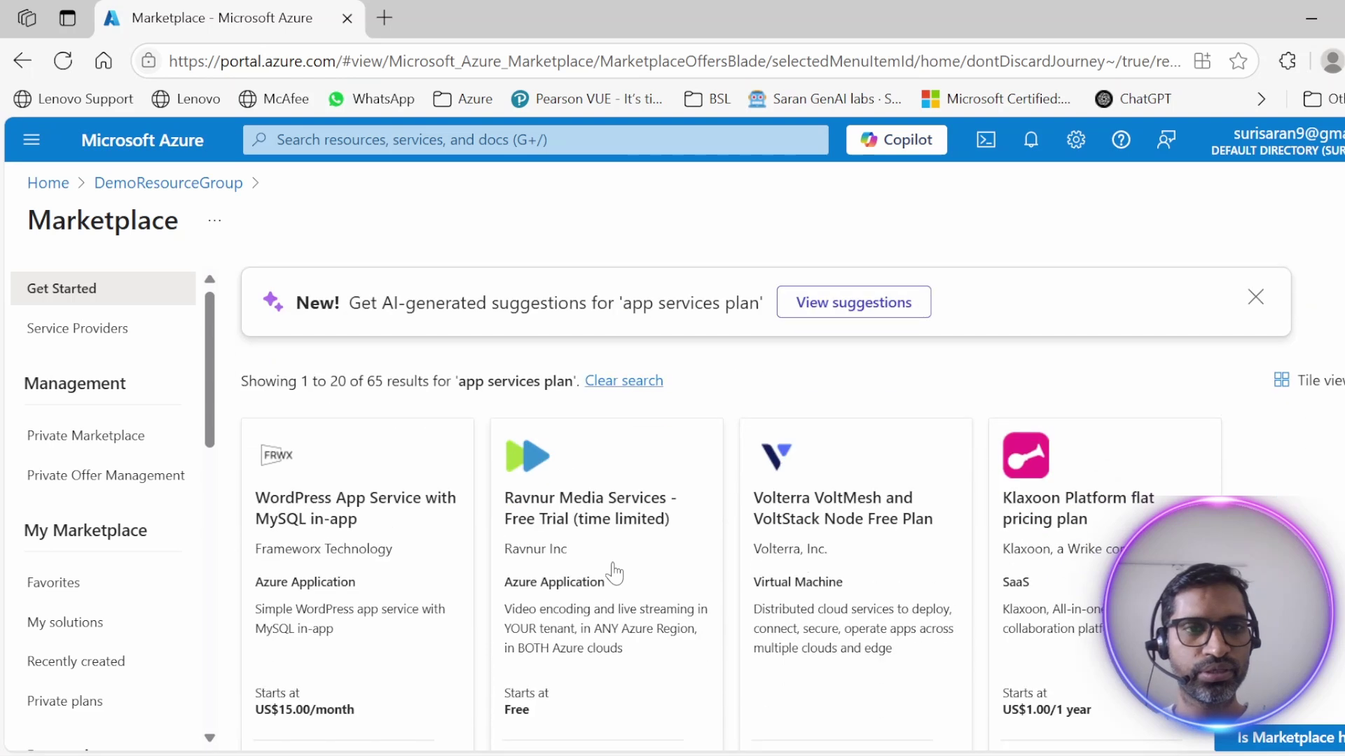
{"action": "scroll", "coordinate": [614, 573], "scroll_direction": "up", "scroll_amount": 2}
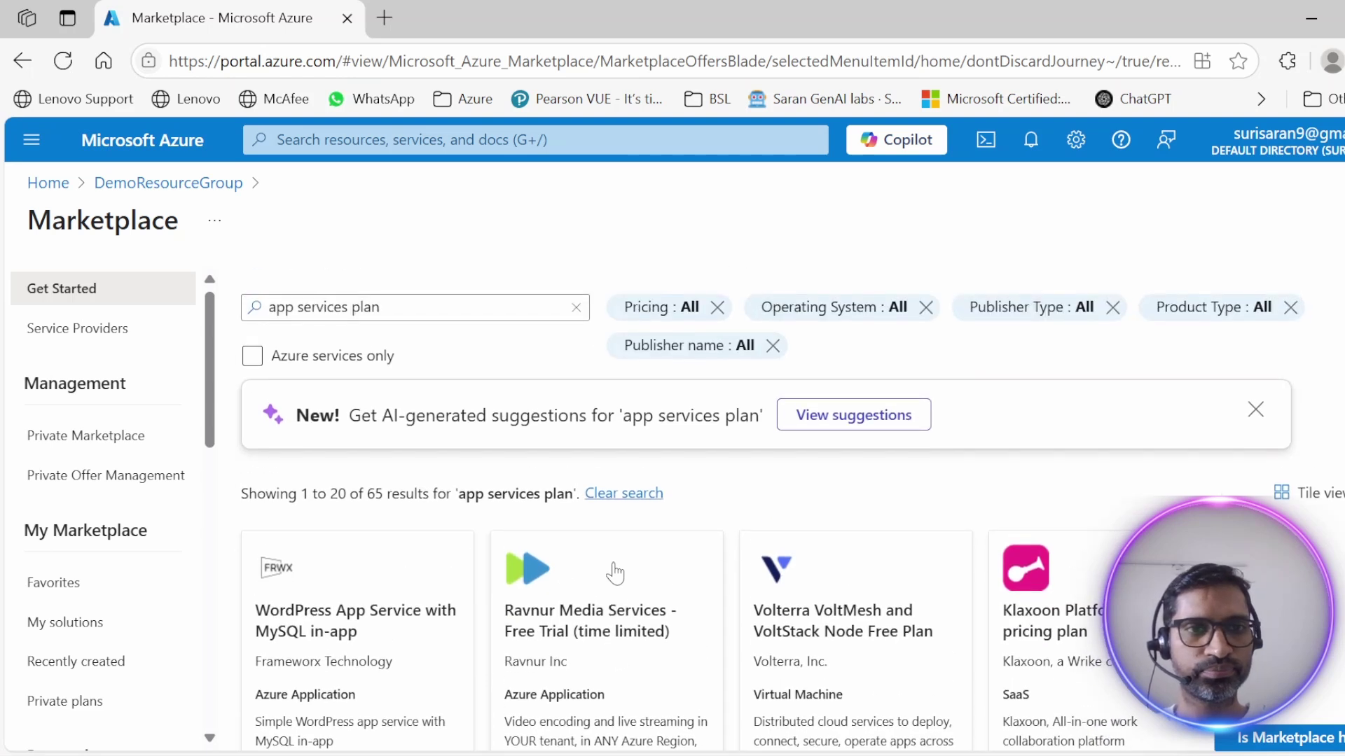
- Dismiss the AI suggestions banner, search the Marketplace for "app service plan", and open the App Service Plan creation form
{"action": "left_click", "coordinate": [382, 307]}
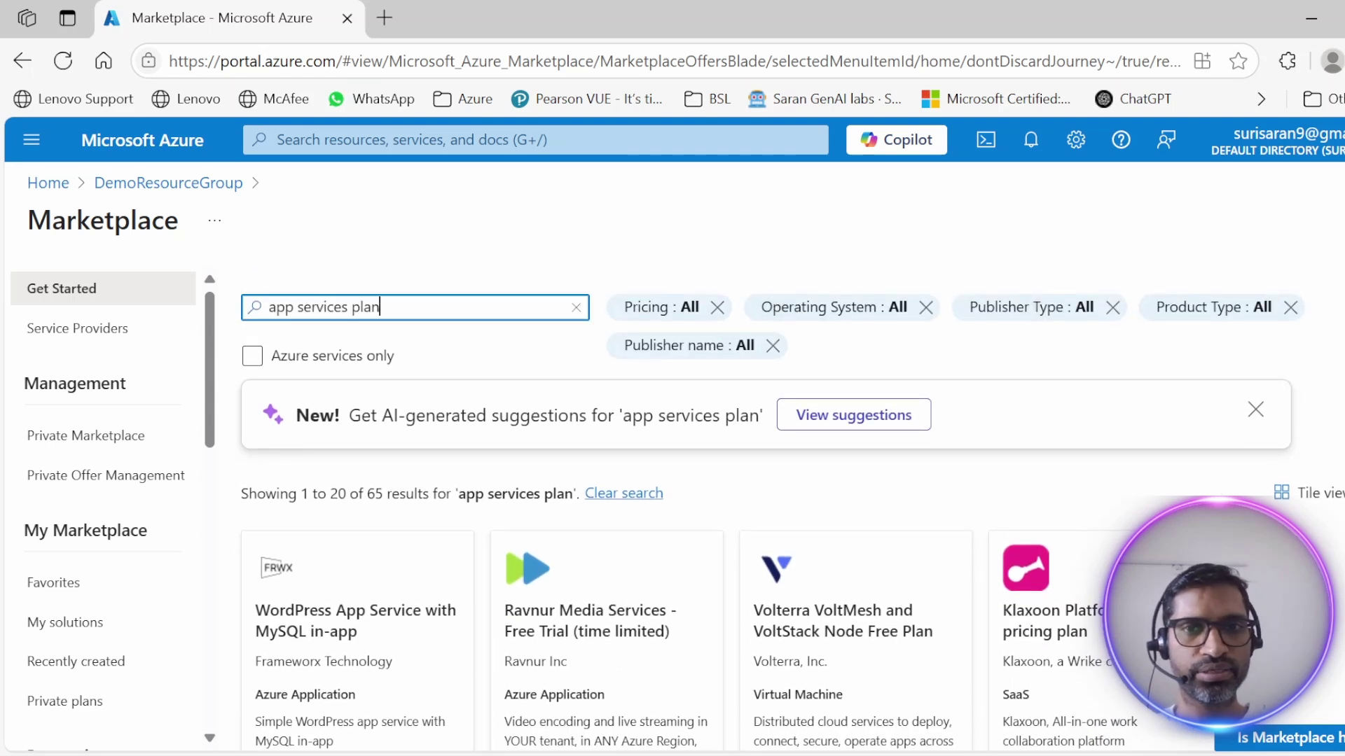
{"action": "left_click", "coordinate": [1255, 411]}
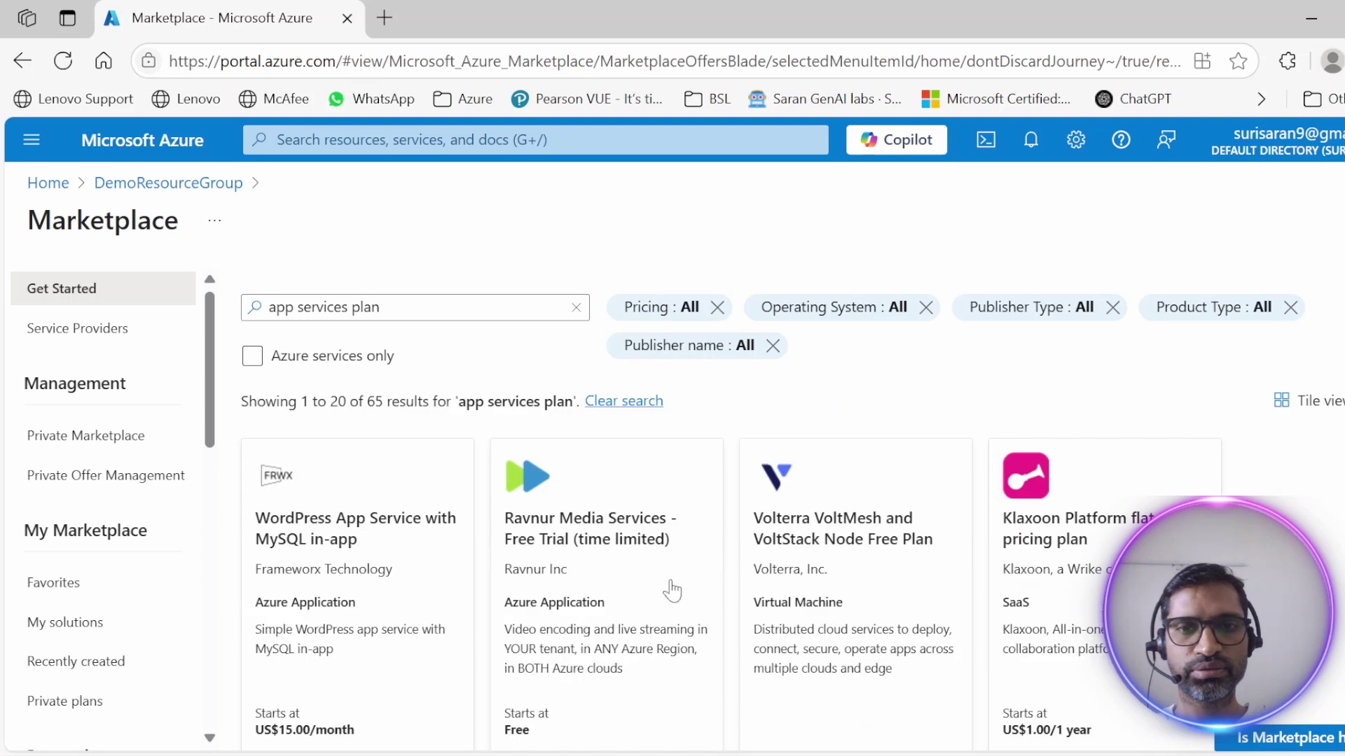
{"action": "scroll", "coordinate": [662, 581], "scroll_direction": "down", "scroll_amount": 5}
{"action": "scroll", "coordinate": [659, 566], "scroll_direction": "up", "scroll_amount": 5}
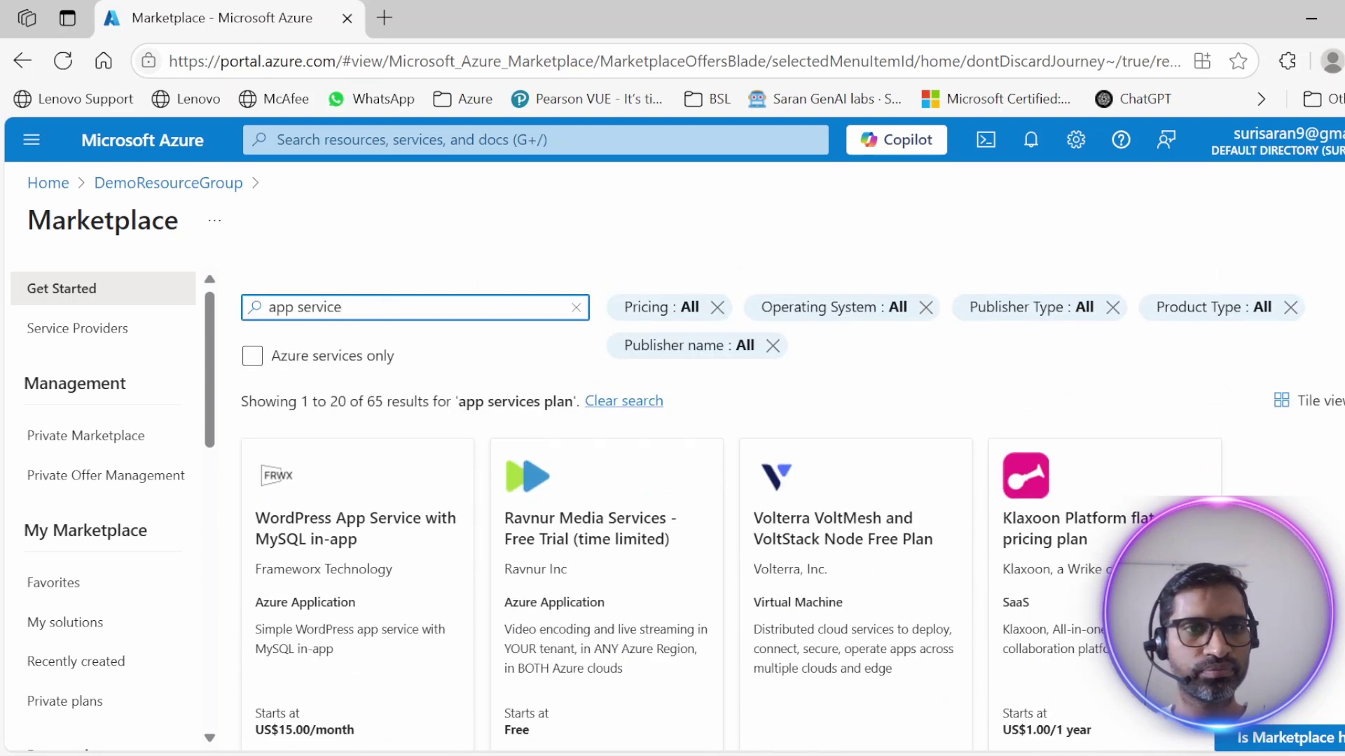
{"action": "left_click", "coordinate": [378, 381]}
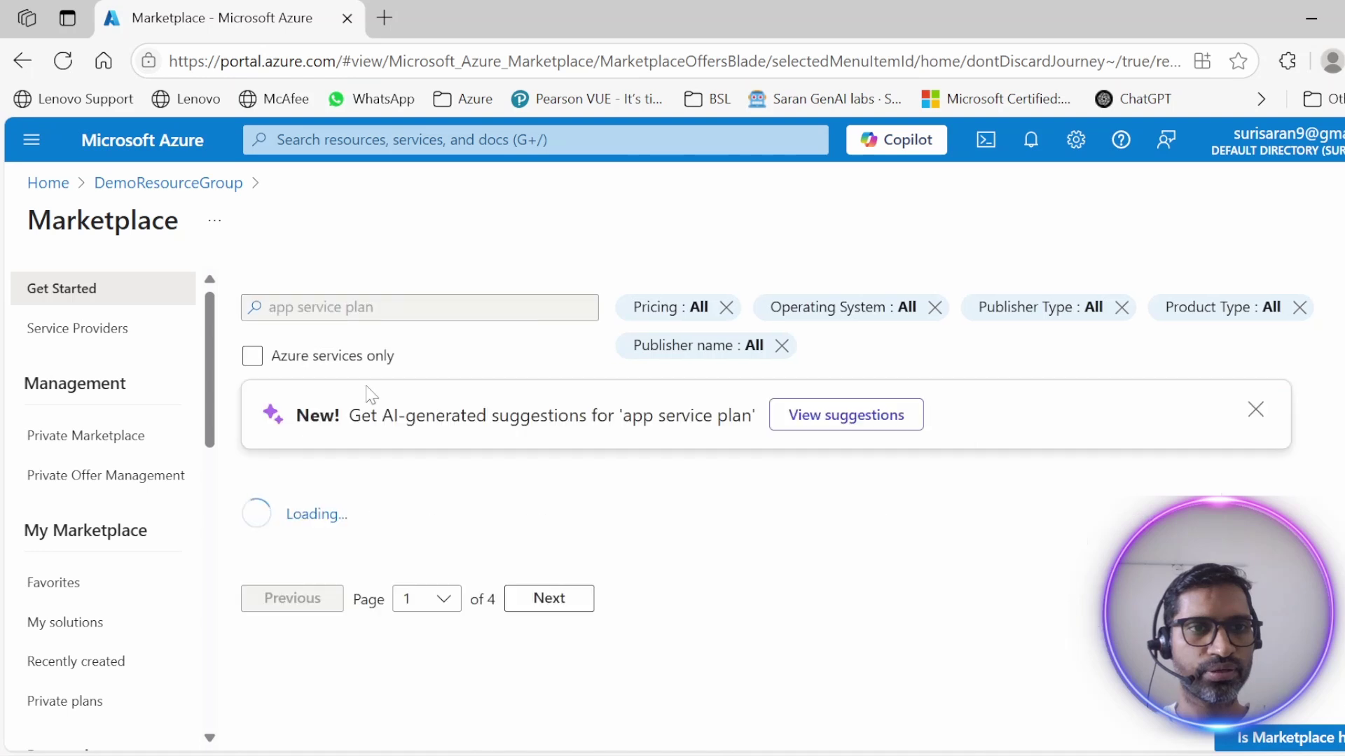
{"action": "scroll", "coordinate": [651, 544], "scroll_direction": "down", "scroll_amount": 3}
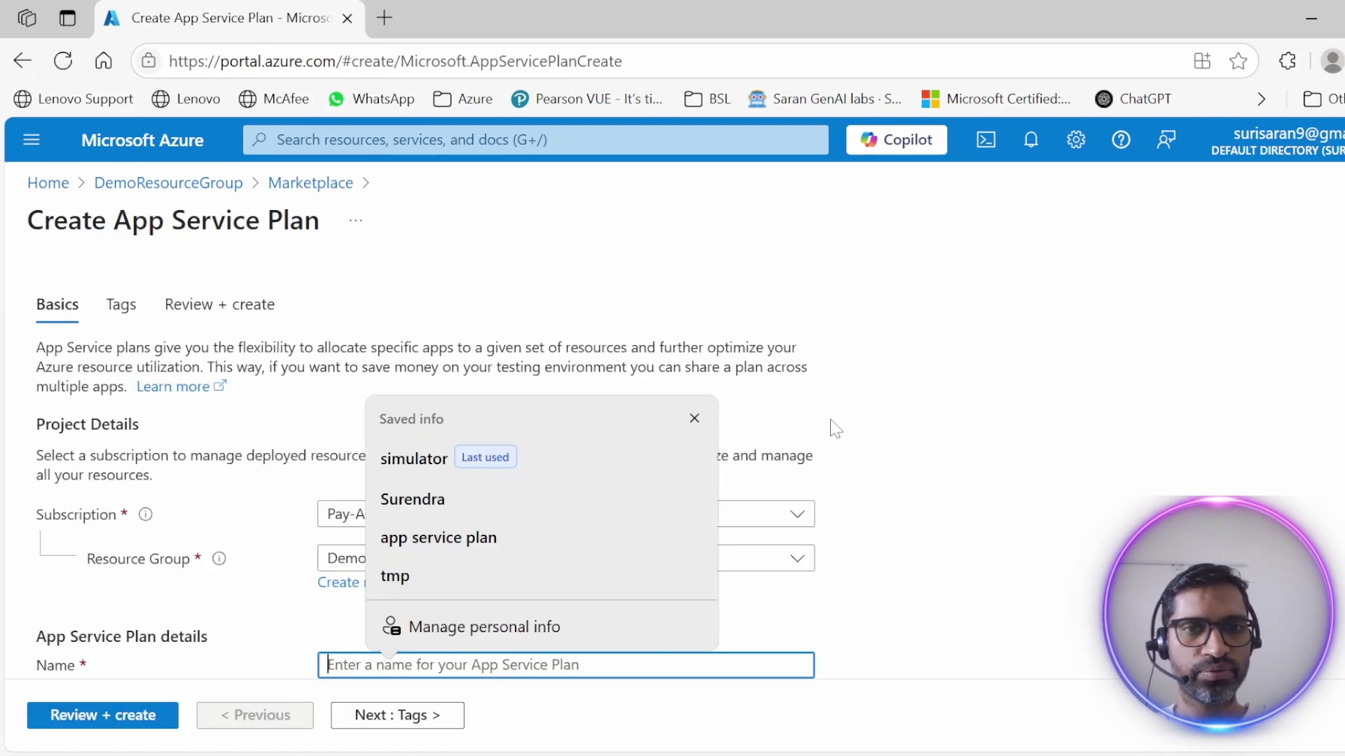
- Dismiss the saved name suggestions and check the resource groups available for the new App Service plan
{"action": "left_click", "coordinate": [694, 418]}
{"action": "scroll", "coordinate": [1323, 420], "scroll_direction": "down", "scroll_amount": 3}
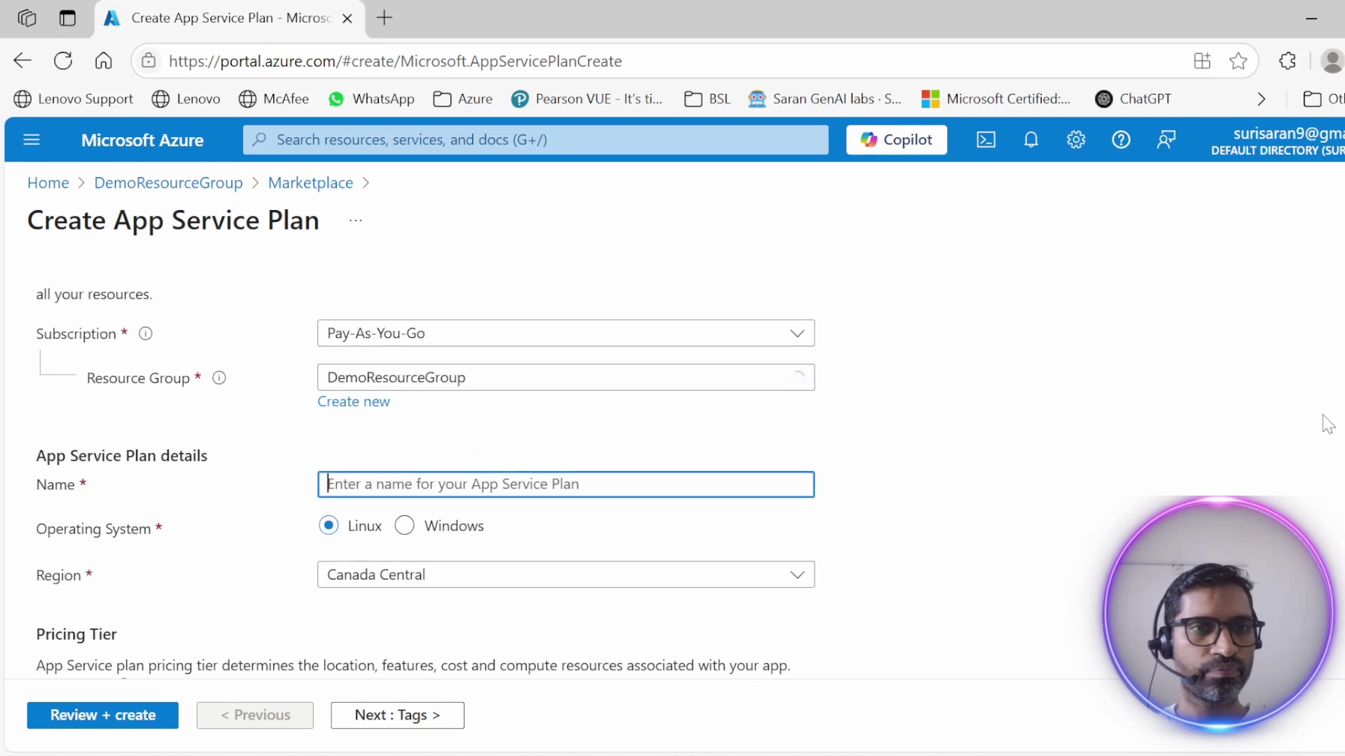
{"action": "scroll", "coordinate": [1325, 423], "scroll_direction": "up", "scroll_amount": 1}
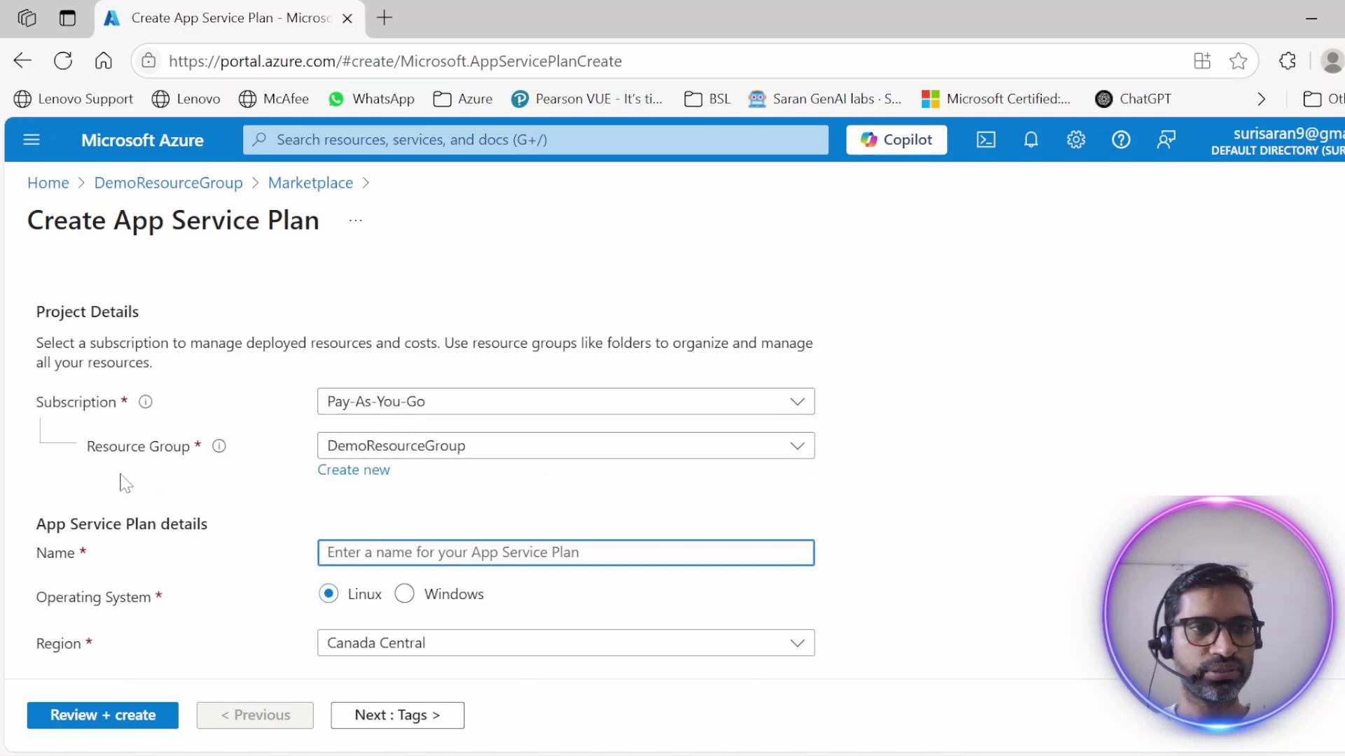
{"action": "left_click", "coordinate": [591, 459]}
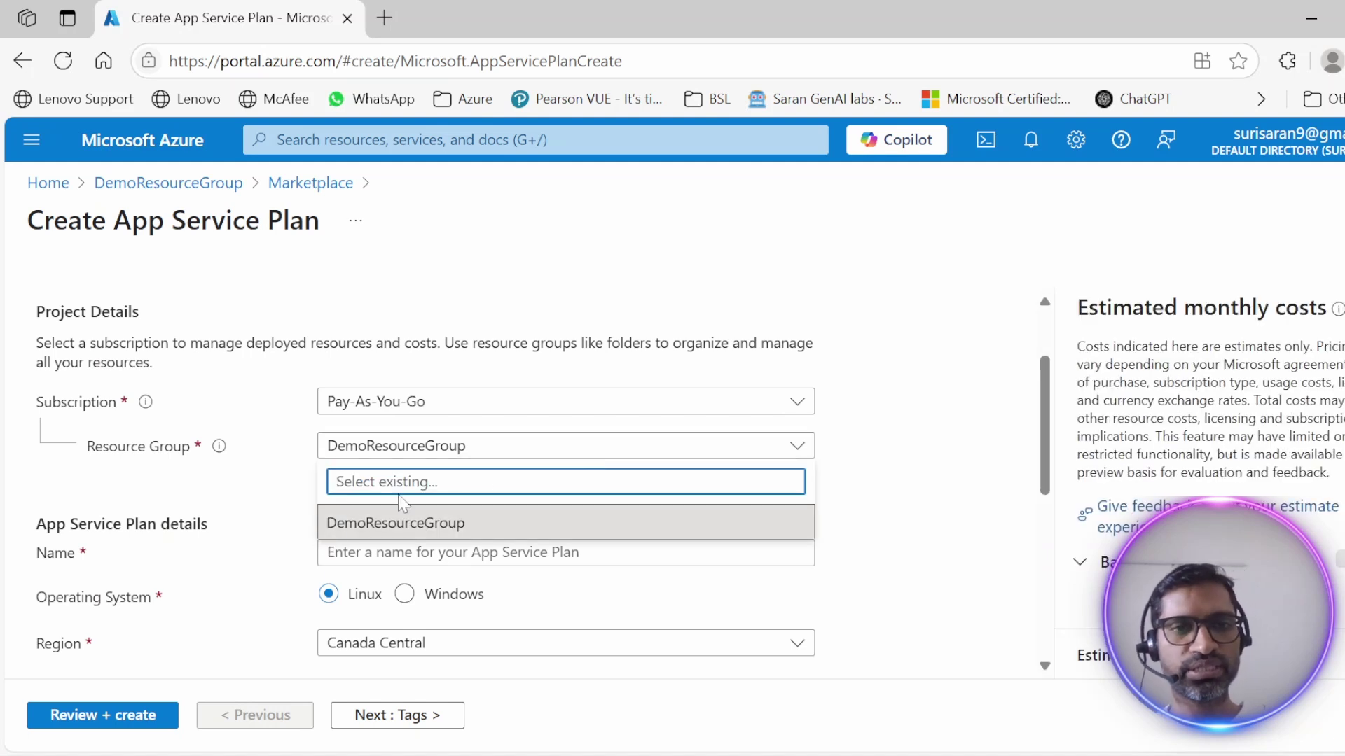
{"action": "left_click", "coordinate": [915, 488]}
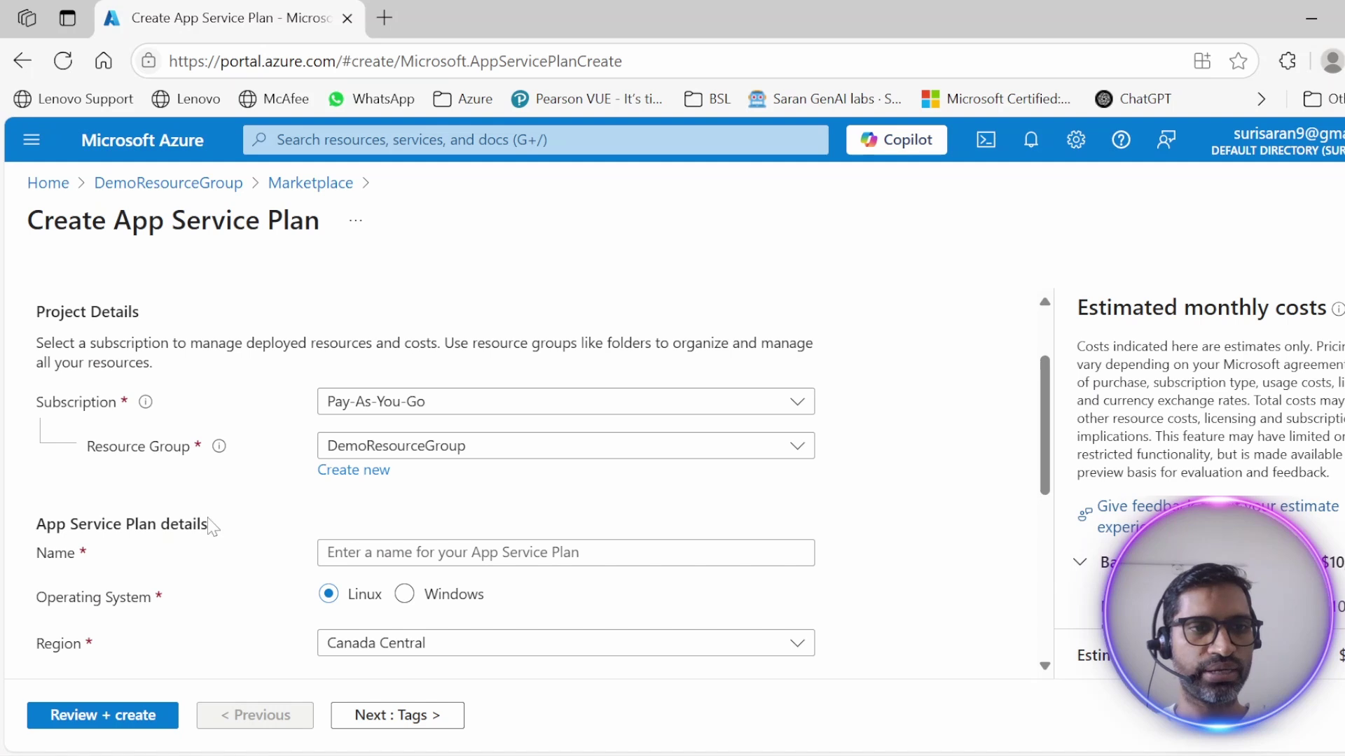
- Name the new App Service plan DemoAppserviceplan
{"action": "left_click", "coordinate": [448, 552]}
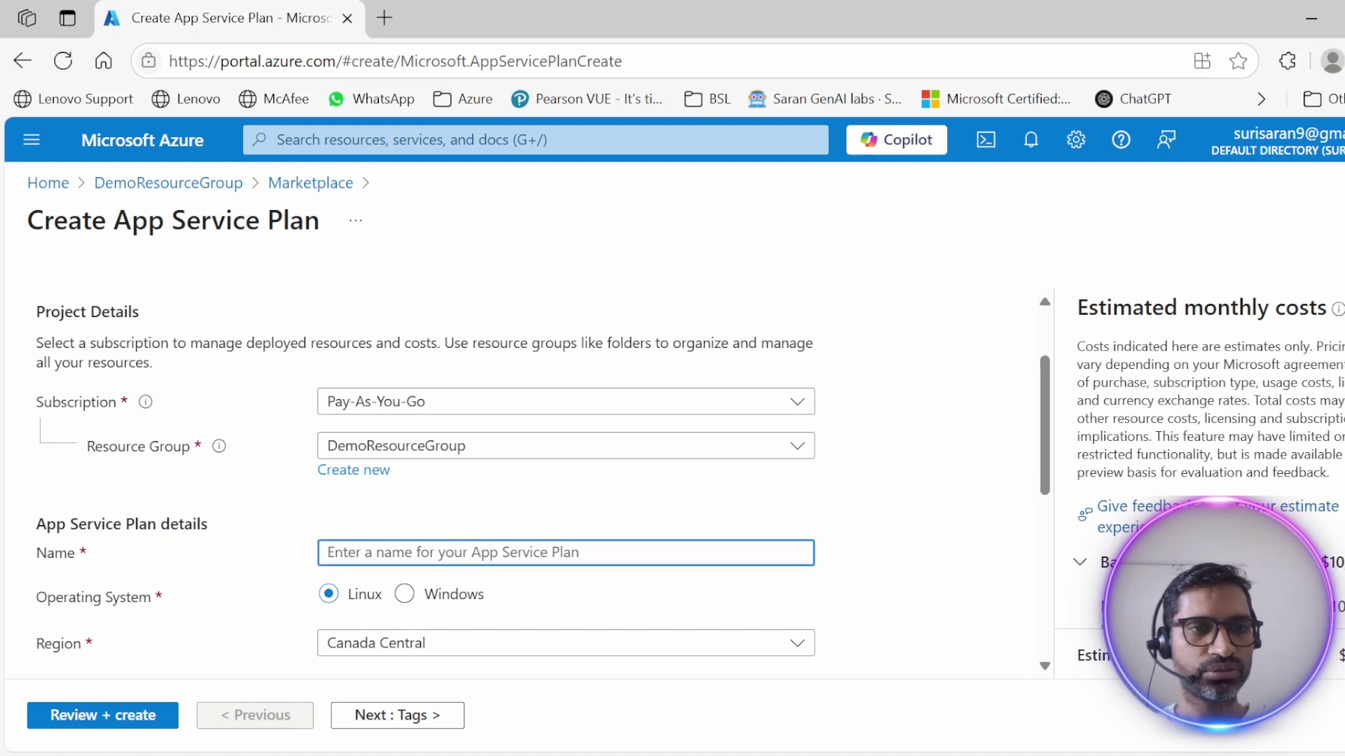
{"action": "scroll", "coordinate": [522, 483], "scroll_direction": "down", "scroll_amount": 2}
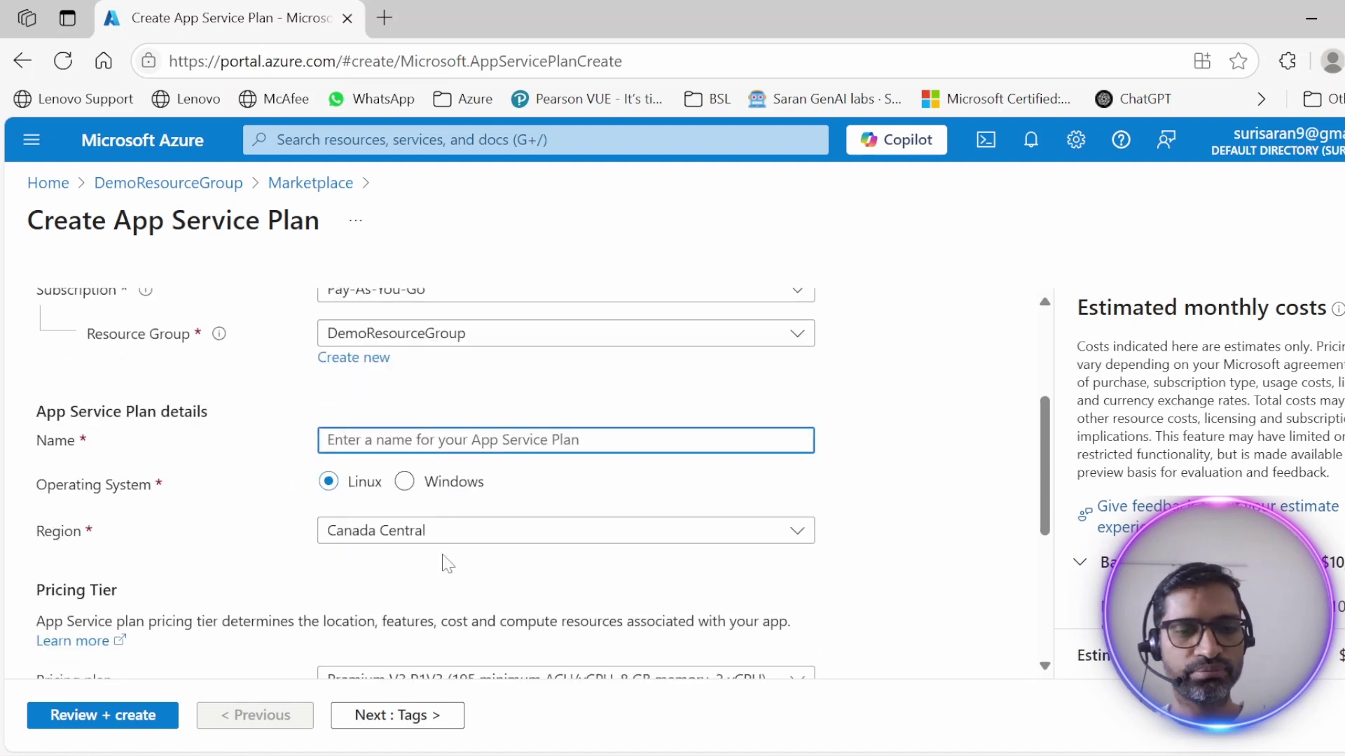
{"action": "type", "text": "DemoAppserviceplan"}
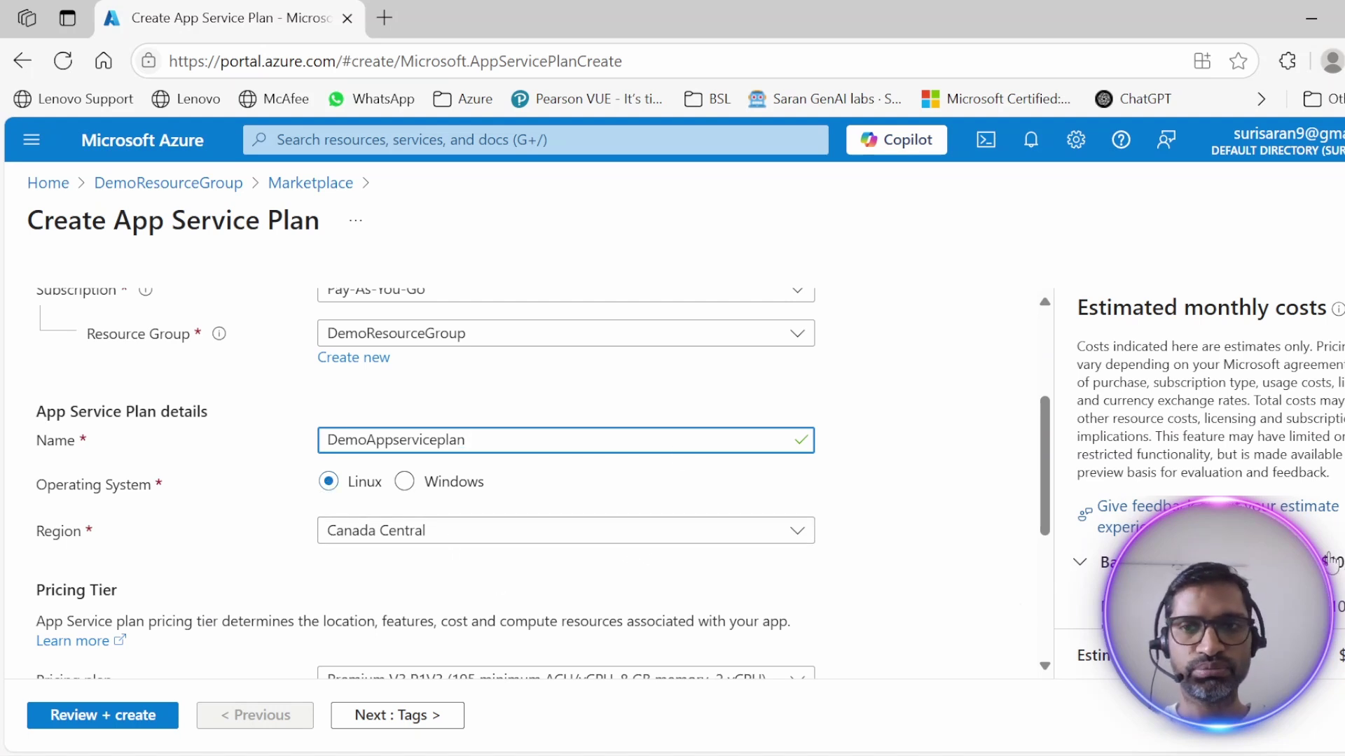
- Set the pricing plan to Premium V3 P0V3 and check the estimated monthly costs and zone redundancy setting
{"action": "scroll", "coordinate": [532, 532], "scroll_direction": "down", "scroll_amount": 2}
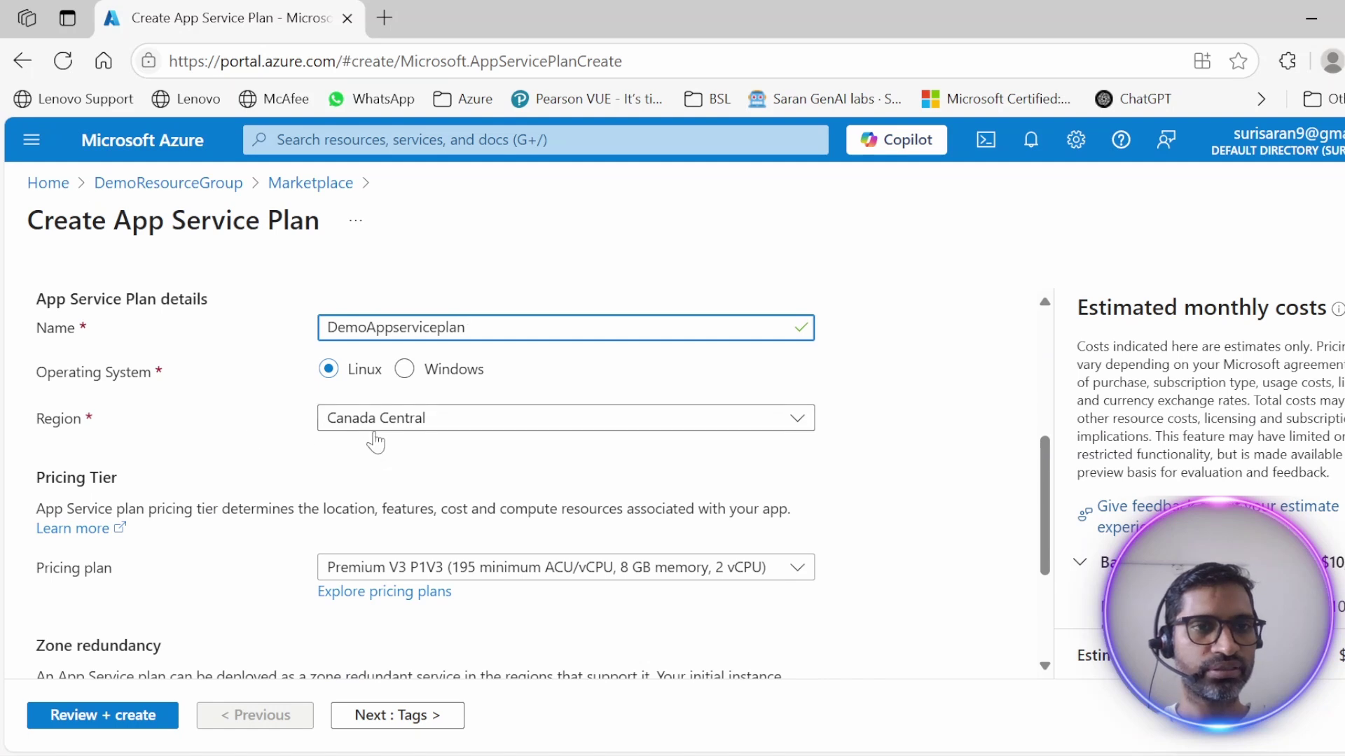
{"action": "scroll", "coordinate": [192, 514], "scroll_direction": "down", "scroll_amount": 2}
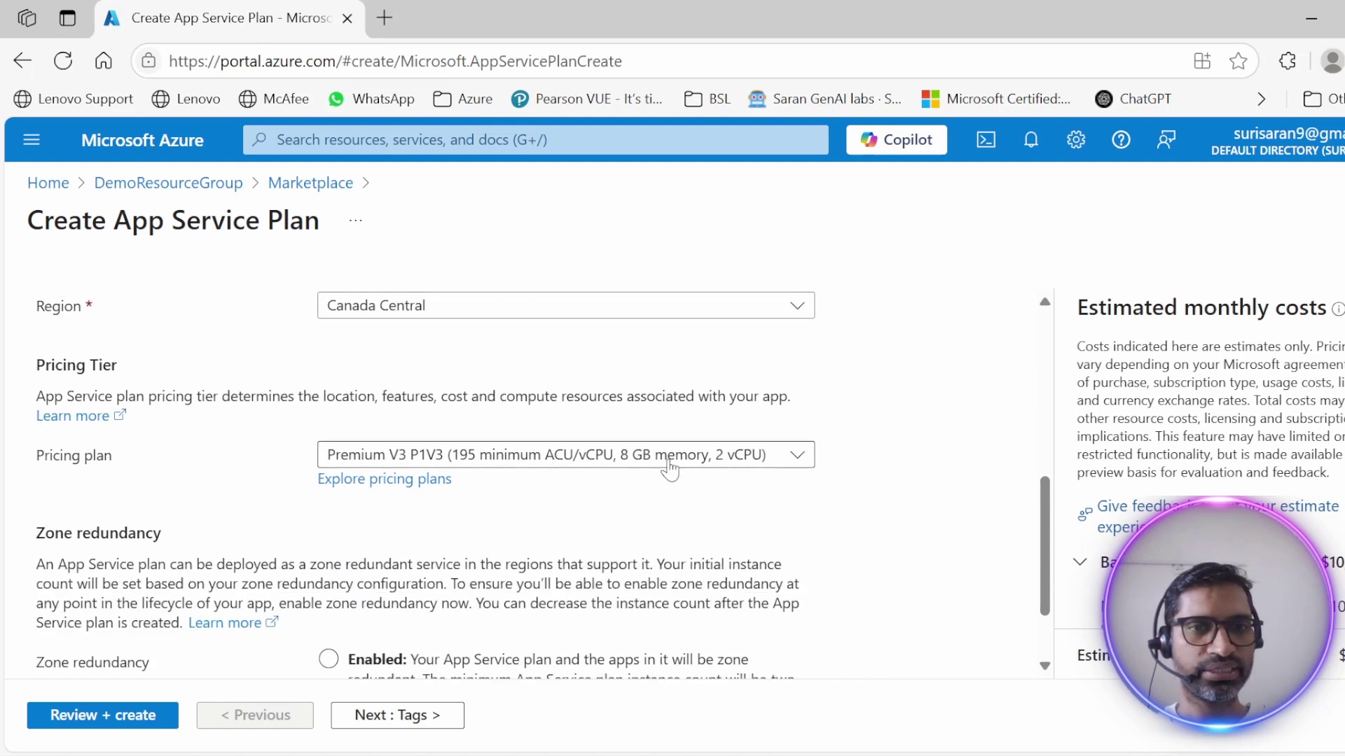
{"action": "left_click", "coordinate": [732, 460]}
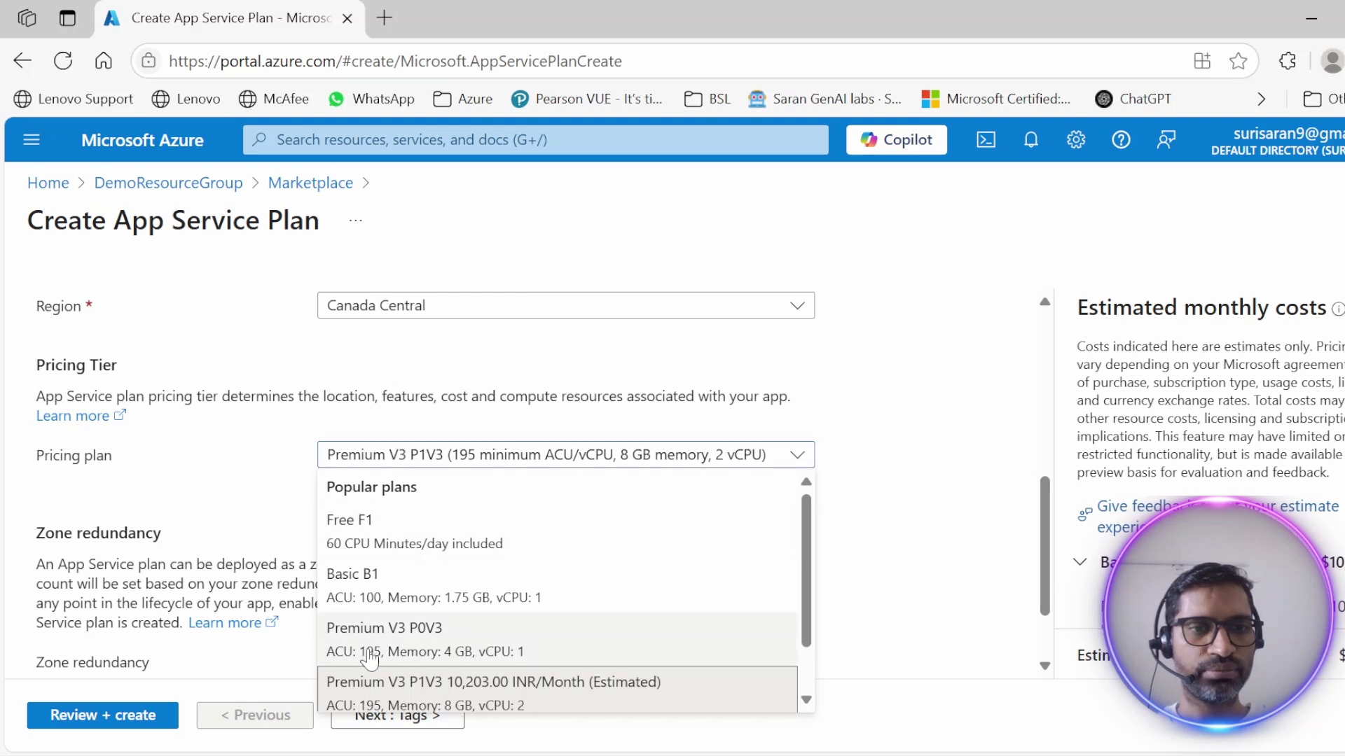
{"action": "left_click", "coordinate": [444, 646]}
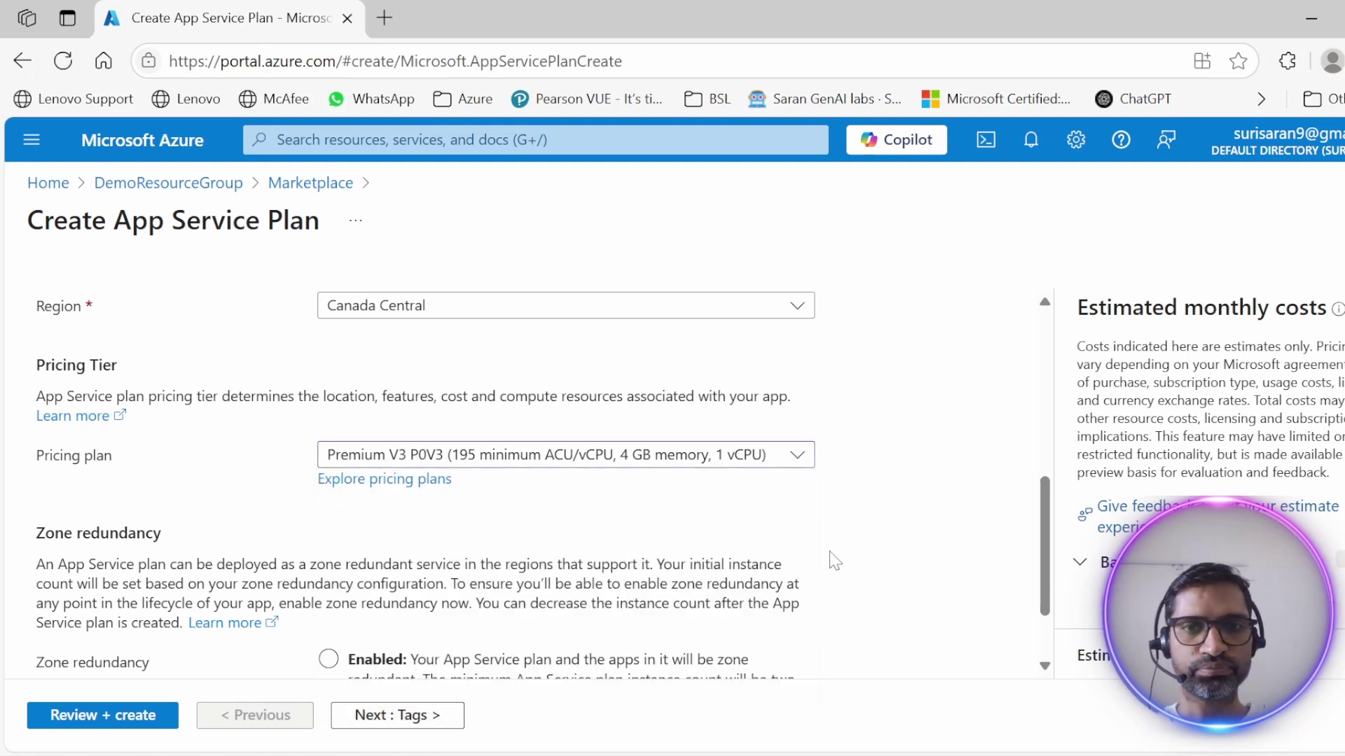
{"action": "scroll", "coordinate": [1204, 560], "scroll_direction": "down", "scroll_amount": 1}
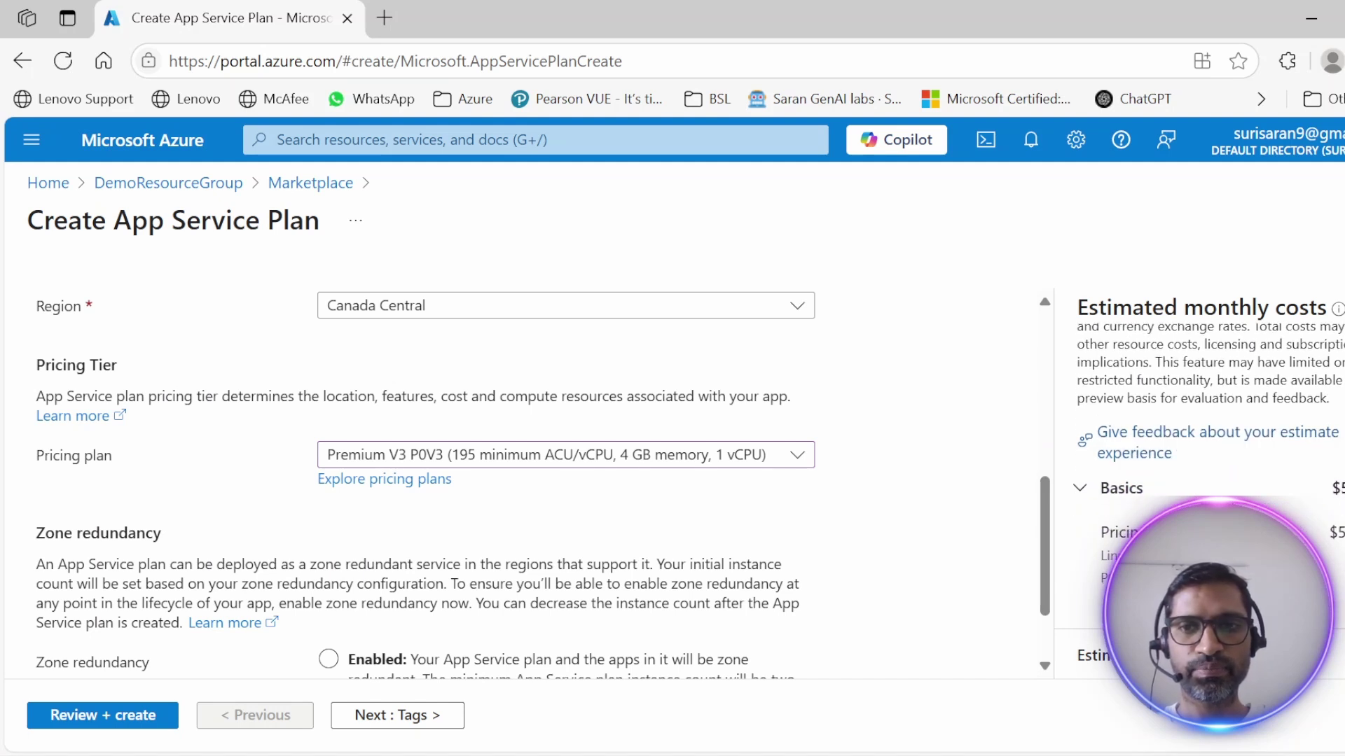
{"action": "scroll", "coordinate": [631, 539], "scroll_direction": "down", "scroll_amount": 1}
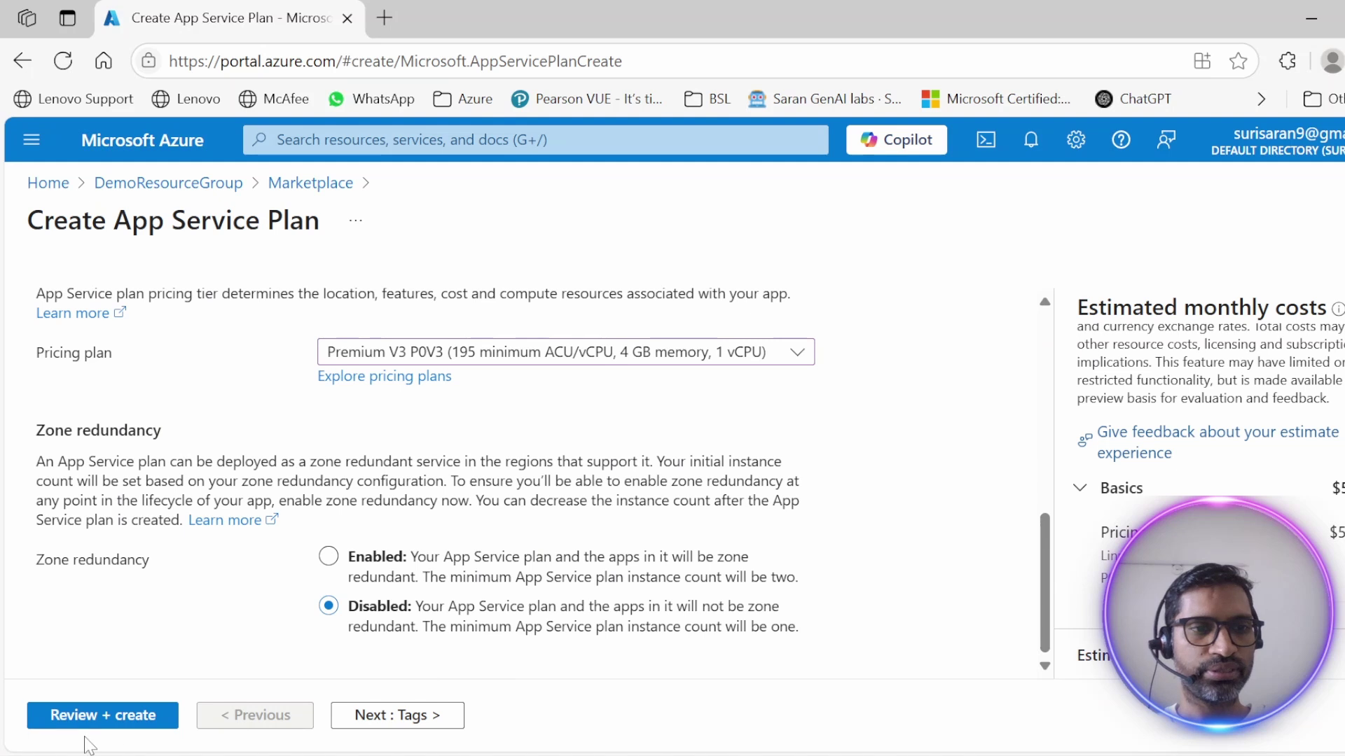
- Continue past the tags without adding any, review the summary, and create the App Service plan
{"action": "left_click", "coordinate": [414, 730]}
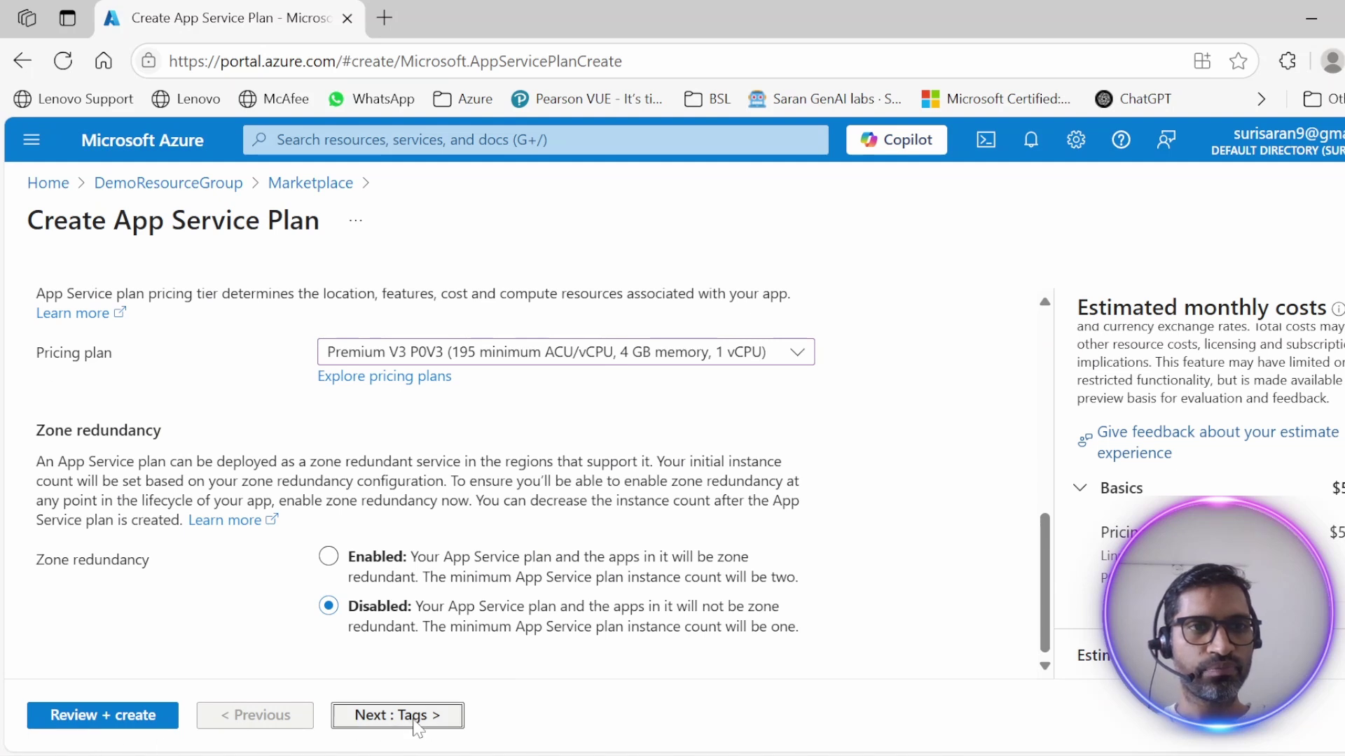
{"action": "left_click", "coordinate": [415, 730]}
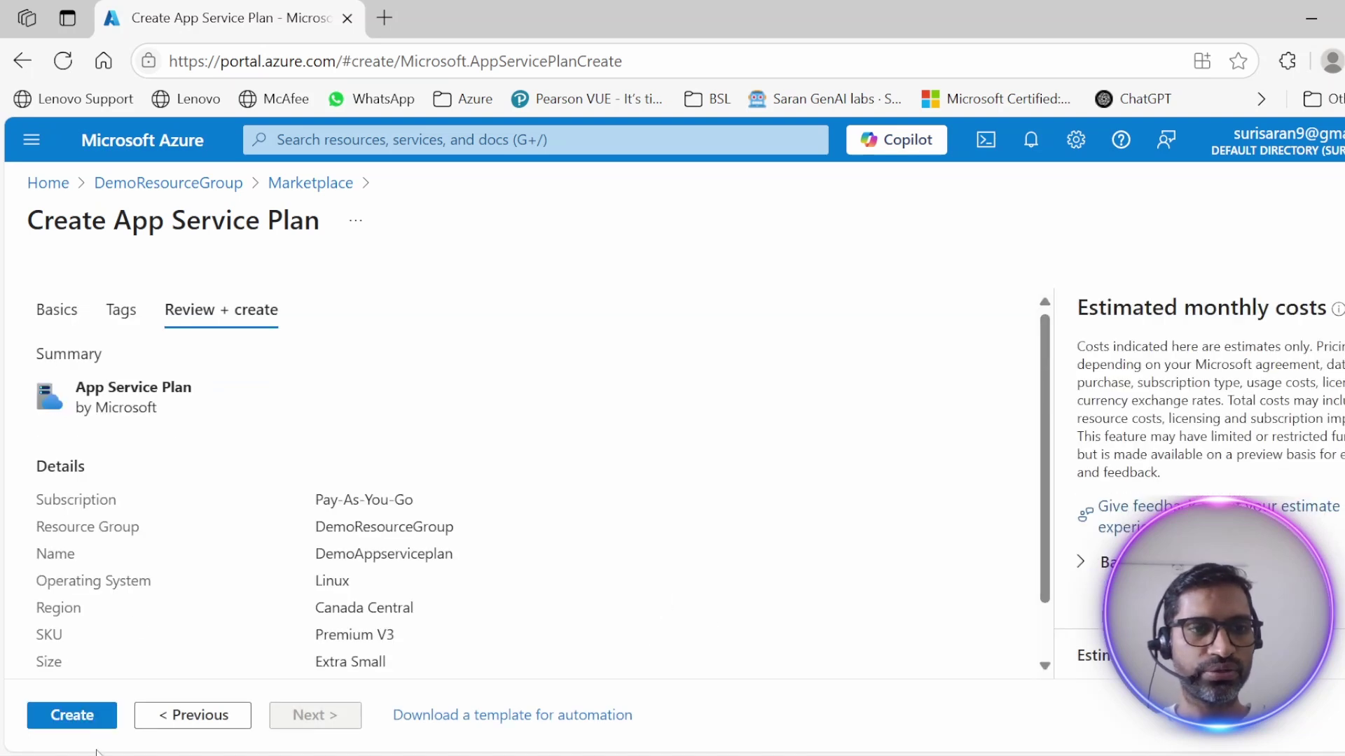
{"action": "left_click", "coordinate": [73, 715]}
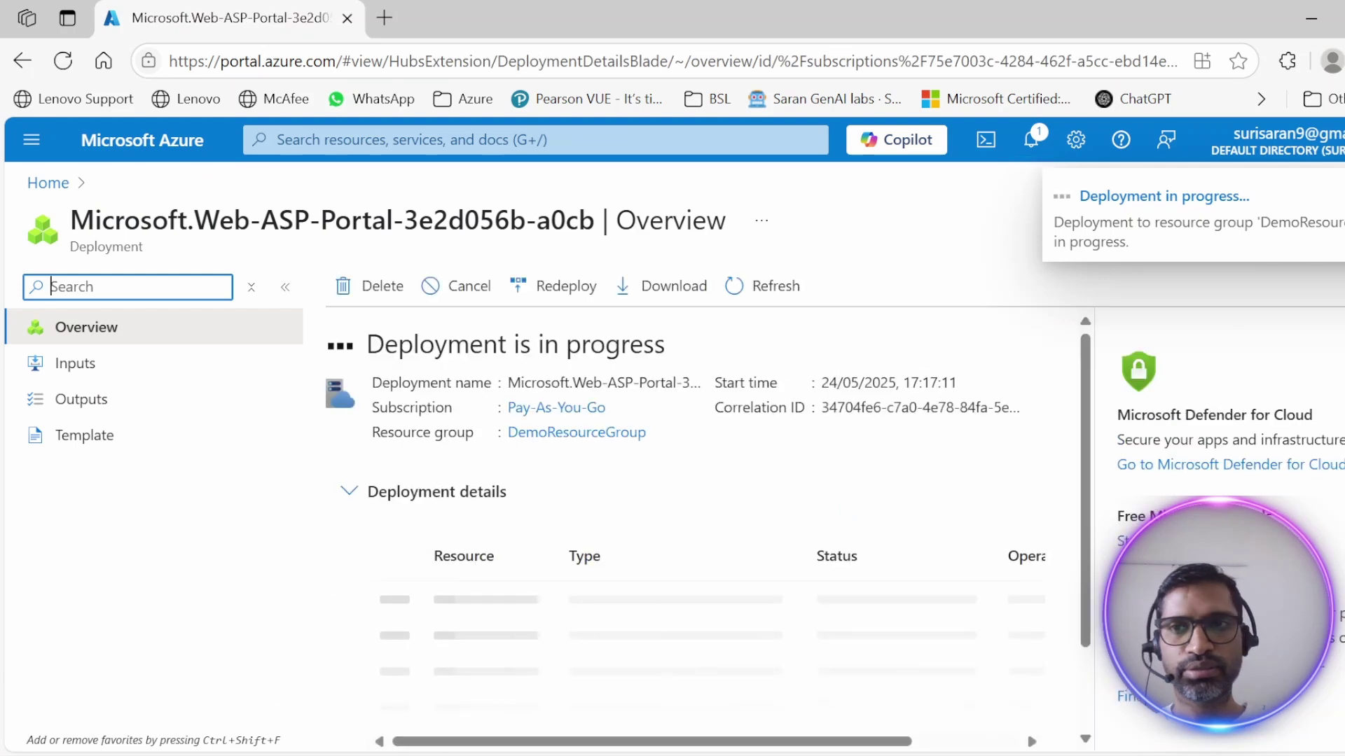
{"action": "left_click", "coordinate": [765, 439]}
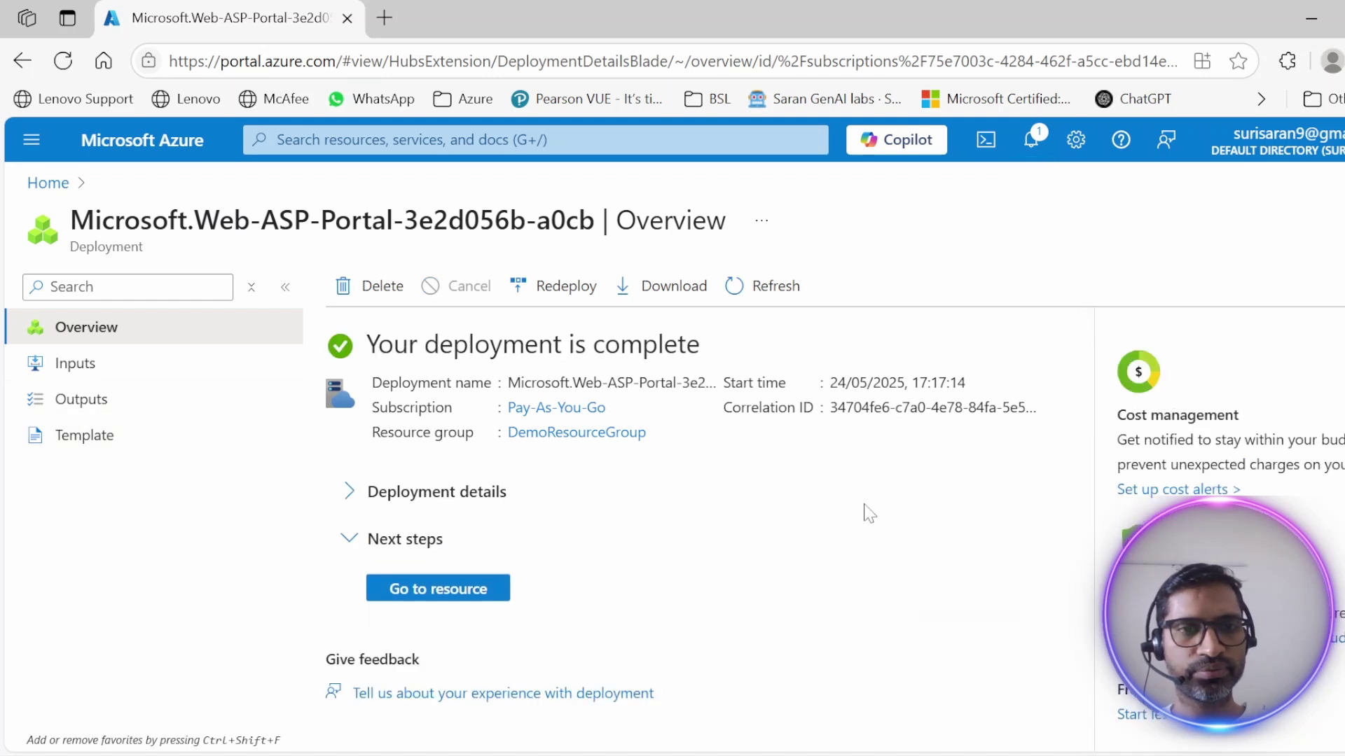
- Open the deployed DemoAppserviceplan resource and look through its overview details and metrics
{"action": "left_click", "coordinate": [452, 591]}
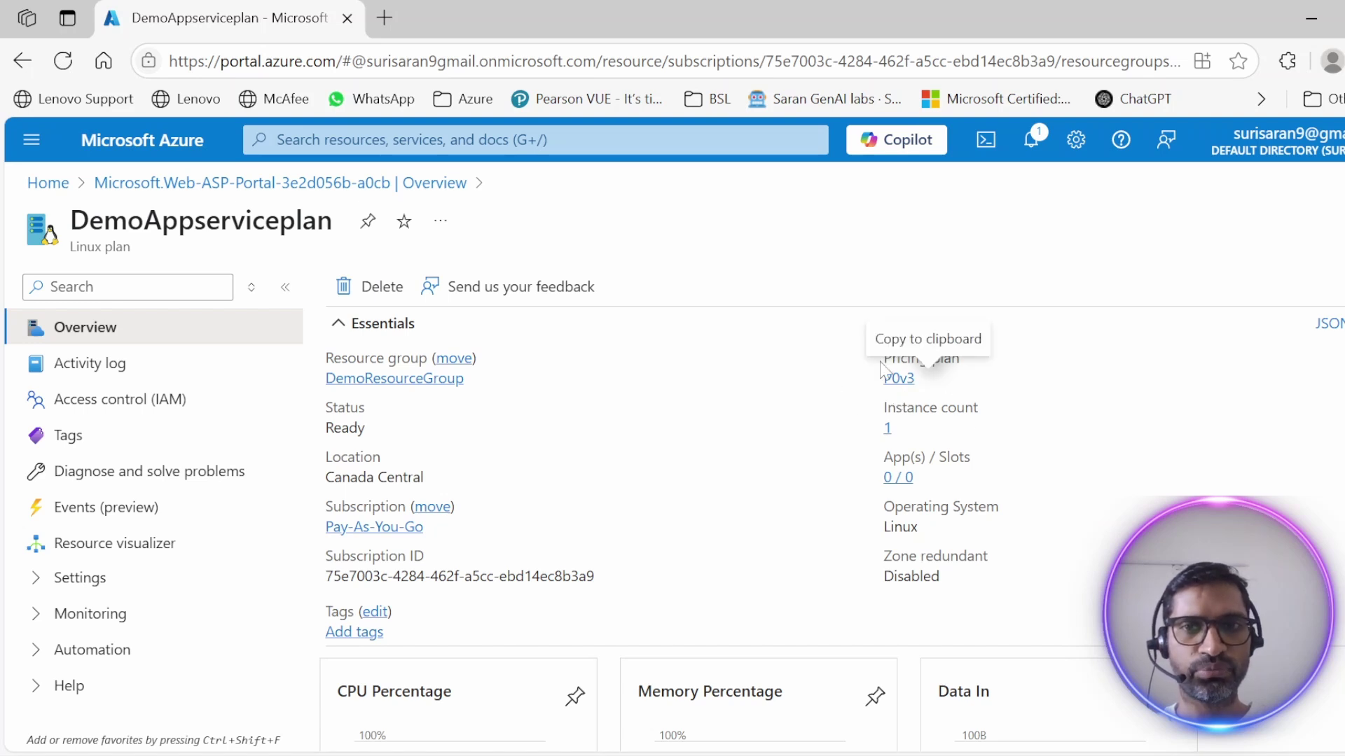
{"action": "scroll", "coordinate": [640, 519], "scroll_direction": "down", "scroll_amount": 3}
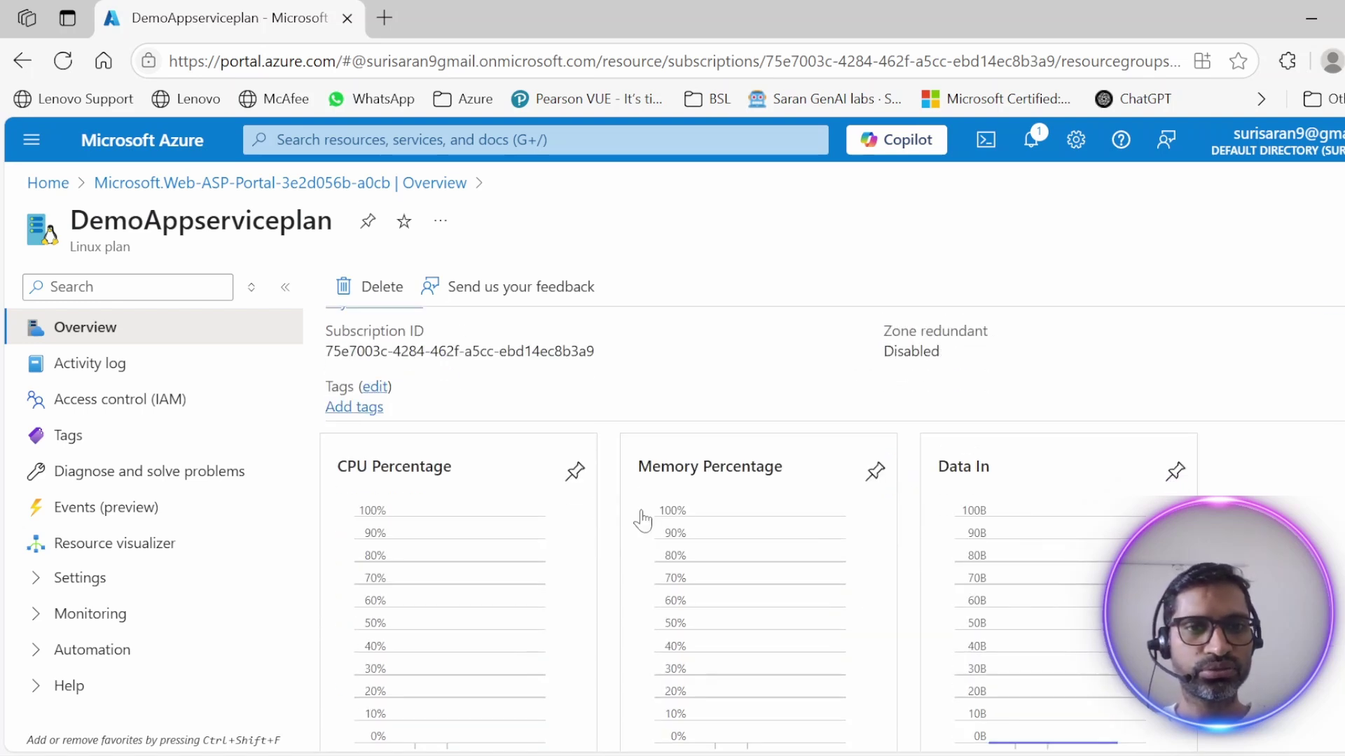
{"action": "scroll", "coordinate": [641, 520], "scroll_direction": "up", "scroll_amount": 3}
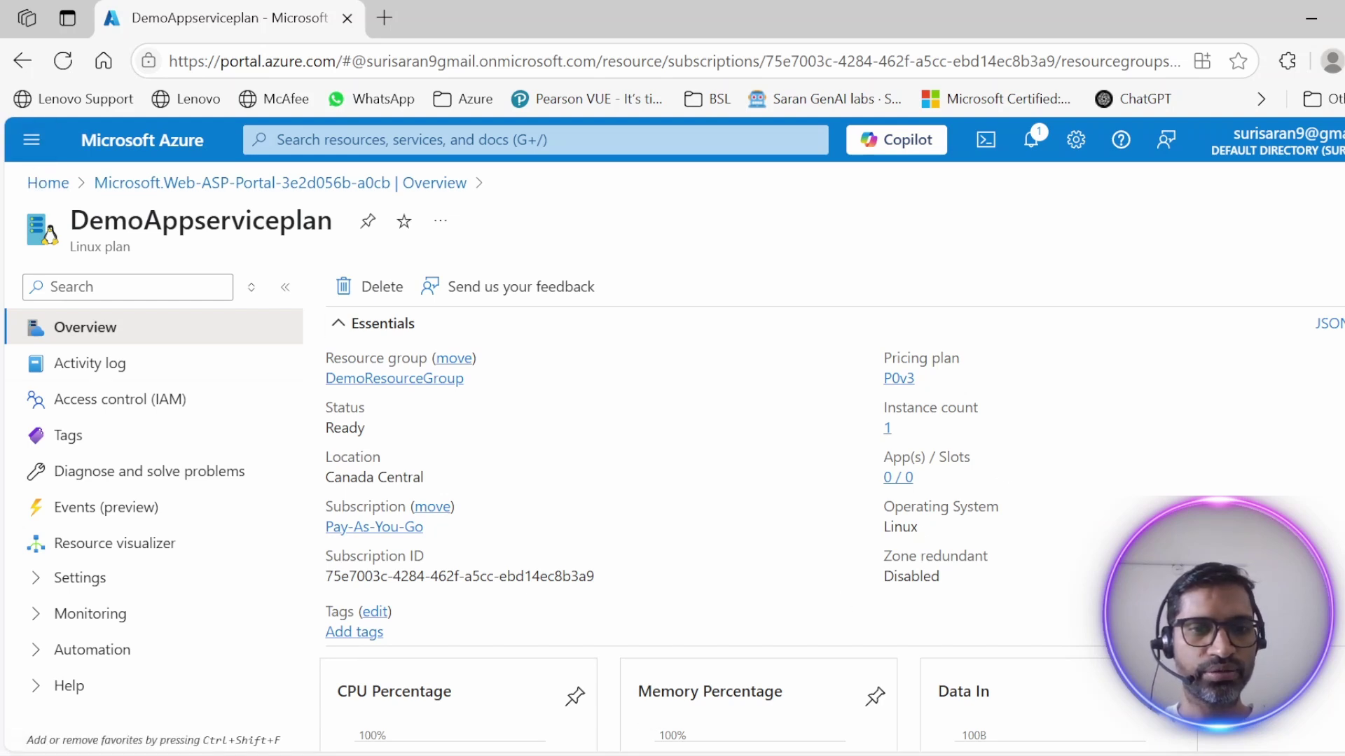
- Switch to the Excalidraw notes, complete line 3.2 with "create RG" and start a new line numbered 3.3
{"action": "mouse_move", "coordinate": [636, 755]}
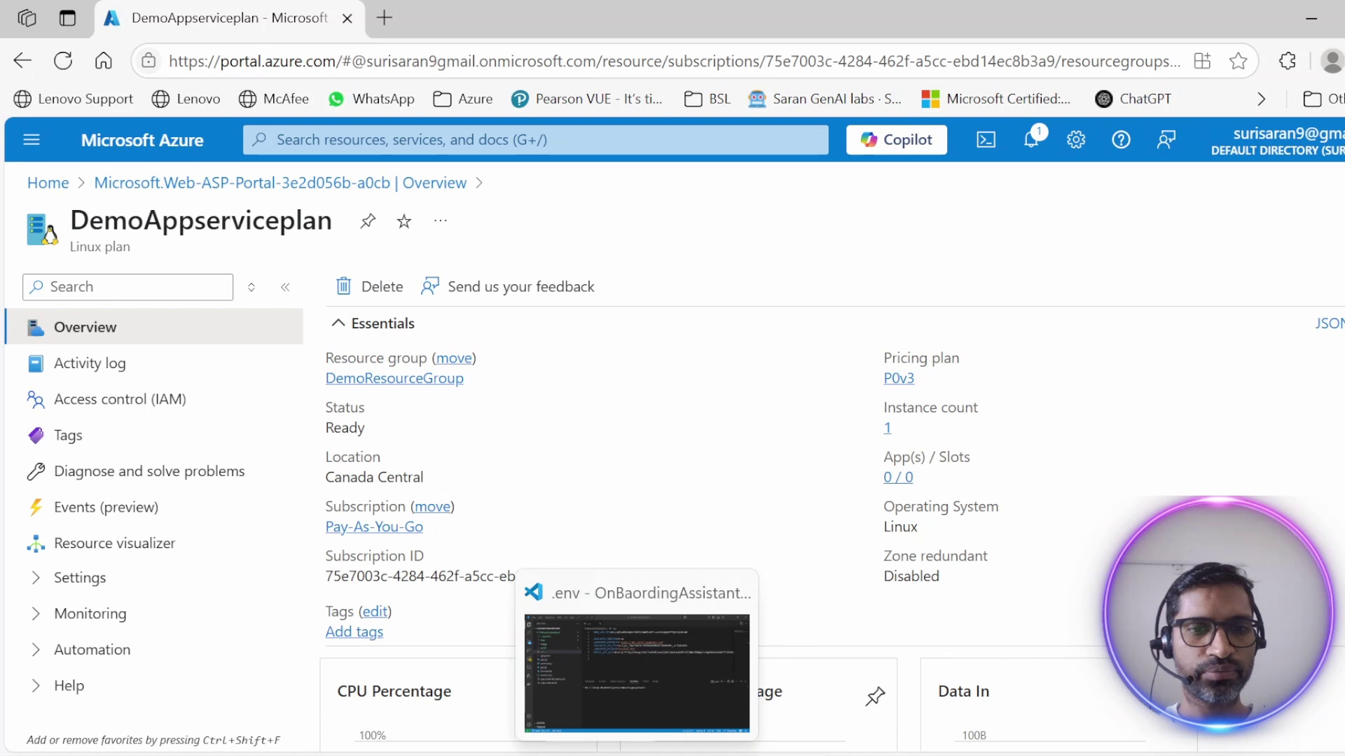
{"action": "key", "text": "alt+Tab"}
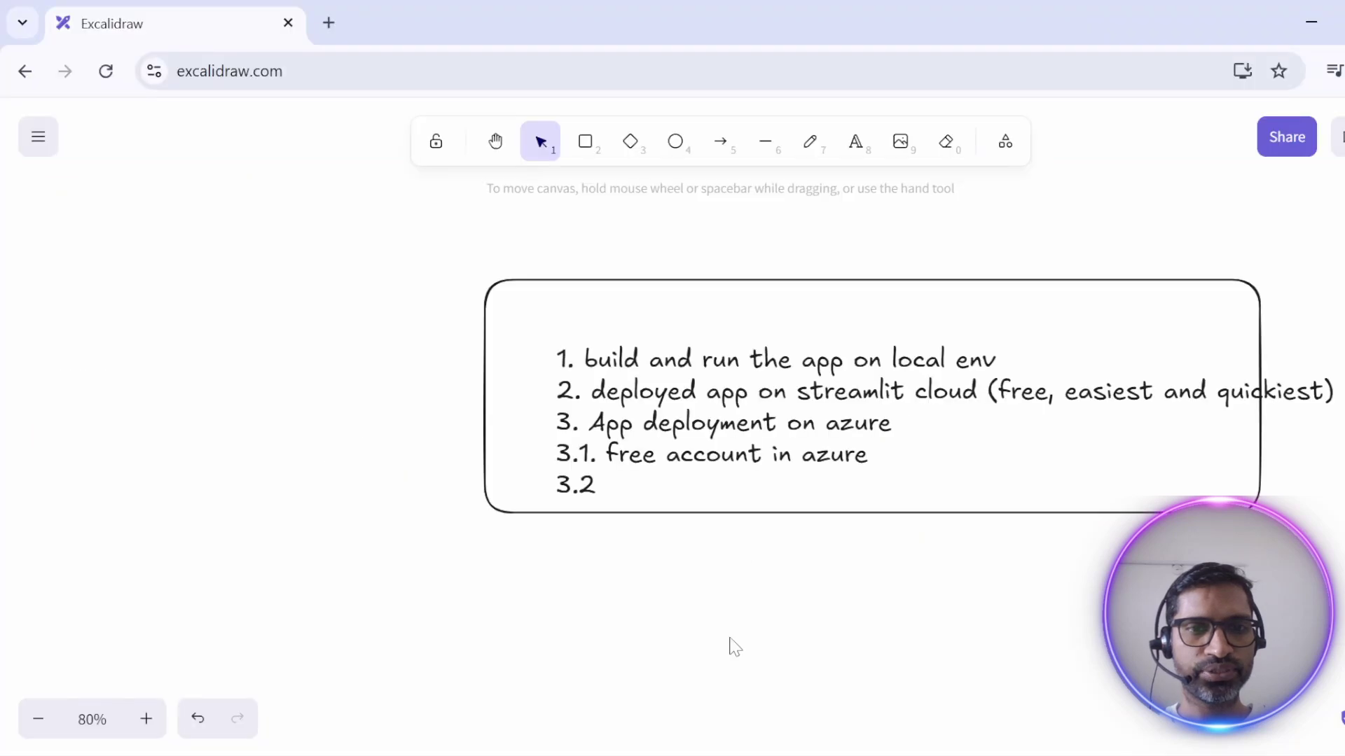
{"action": "double_click", "coordinate": [639, 489]}
{"action": "left_click", "coordinate": [639, 489]}
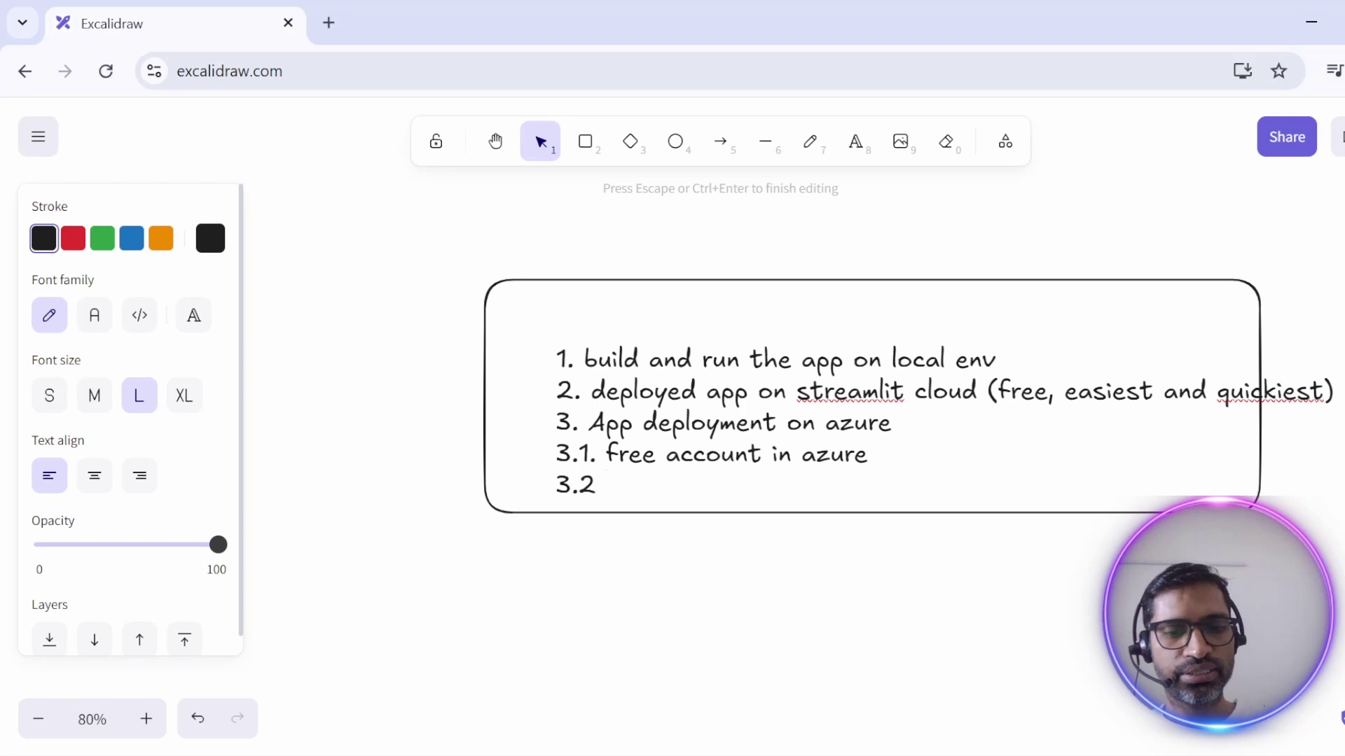
{"action": "type", "text": "create RG"}
{"action": "key", "text": "Return"}
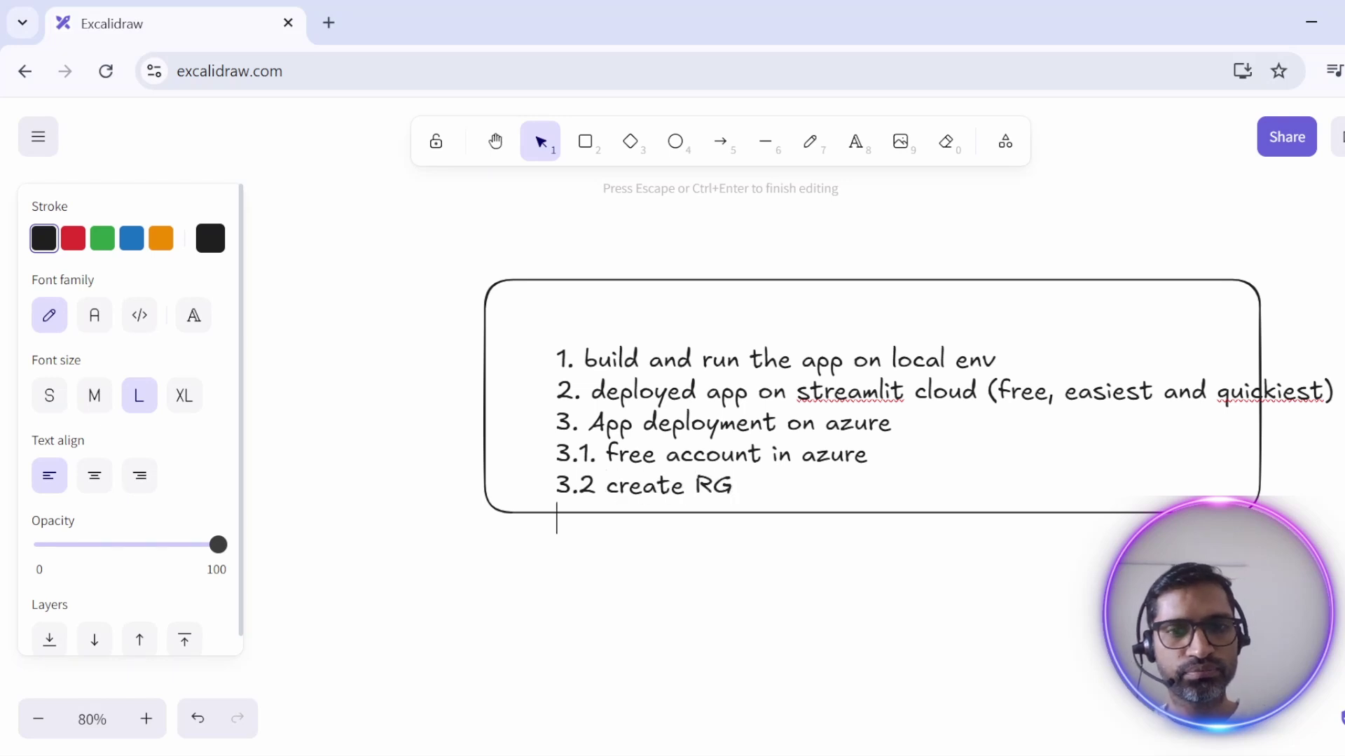
{"action": "type", "text": "3.3"}
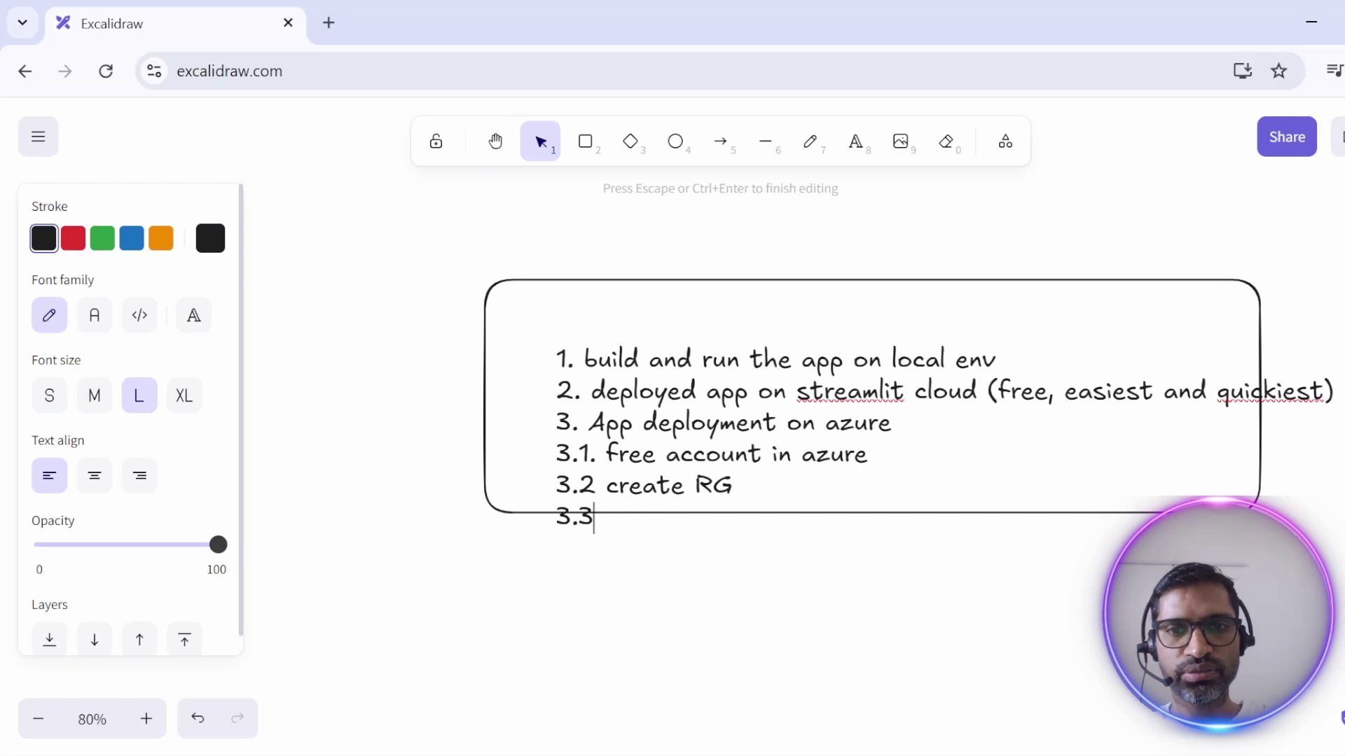
- Enlarge the rectangle around the notes so it encloses the full width of the text and leaves room below
{"action": "left_click", "coordinate": [1033, 273]}
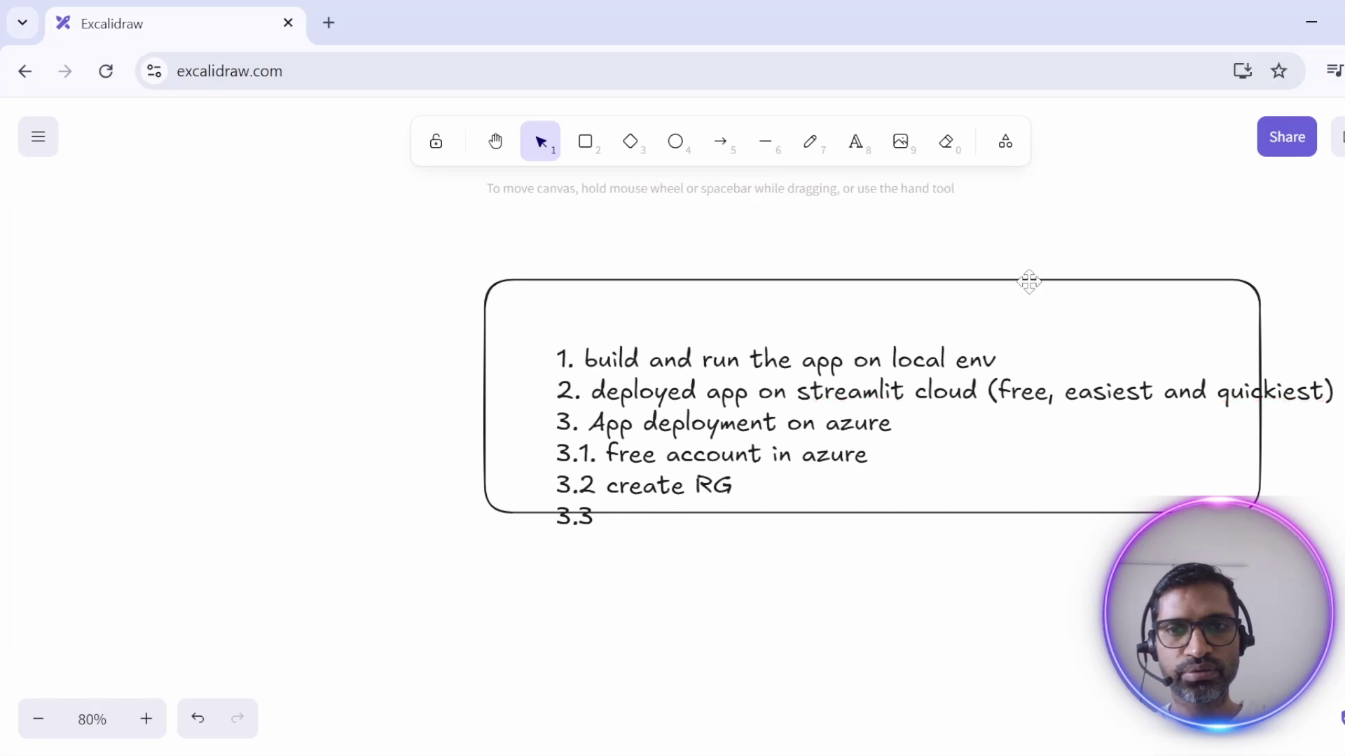
{"action": "left_click", "coordinate": [1140, 405]}
{"action": "left_click_drag", "start_coordinate": [1264, 517], "coordinate": [1338, 707]}
- Complete line 3.3 of the notes with "create App service plan (linux, Premiumv03)"
{"action": "double_click", "coordinate": [633, 513]}
{"action": "left_click", "coordinate": [630, 514]}
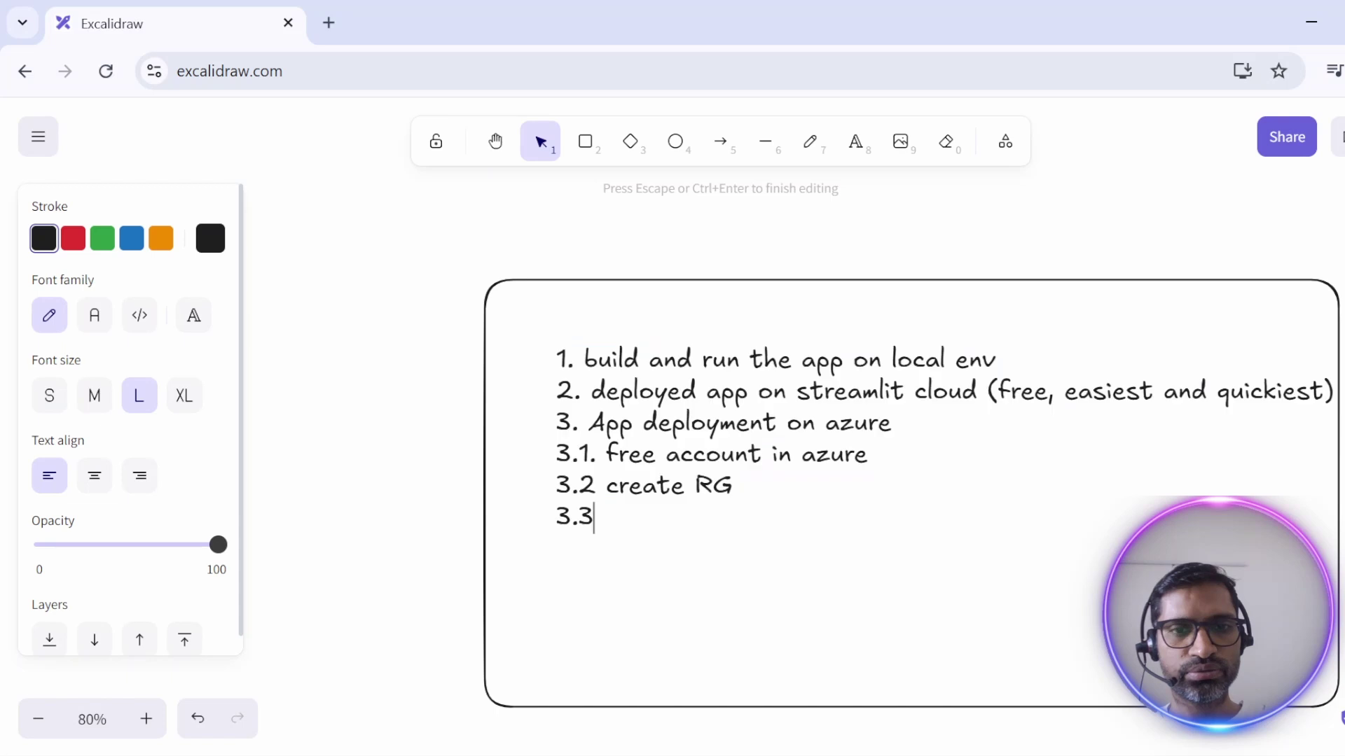
{"action": "type", "text": "create "}
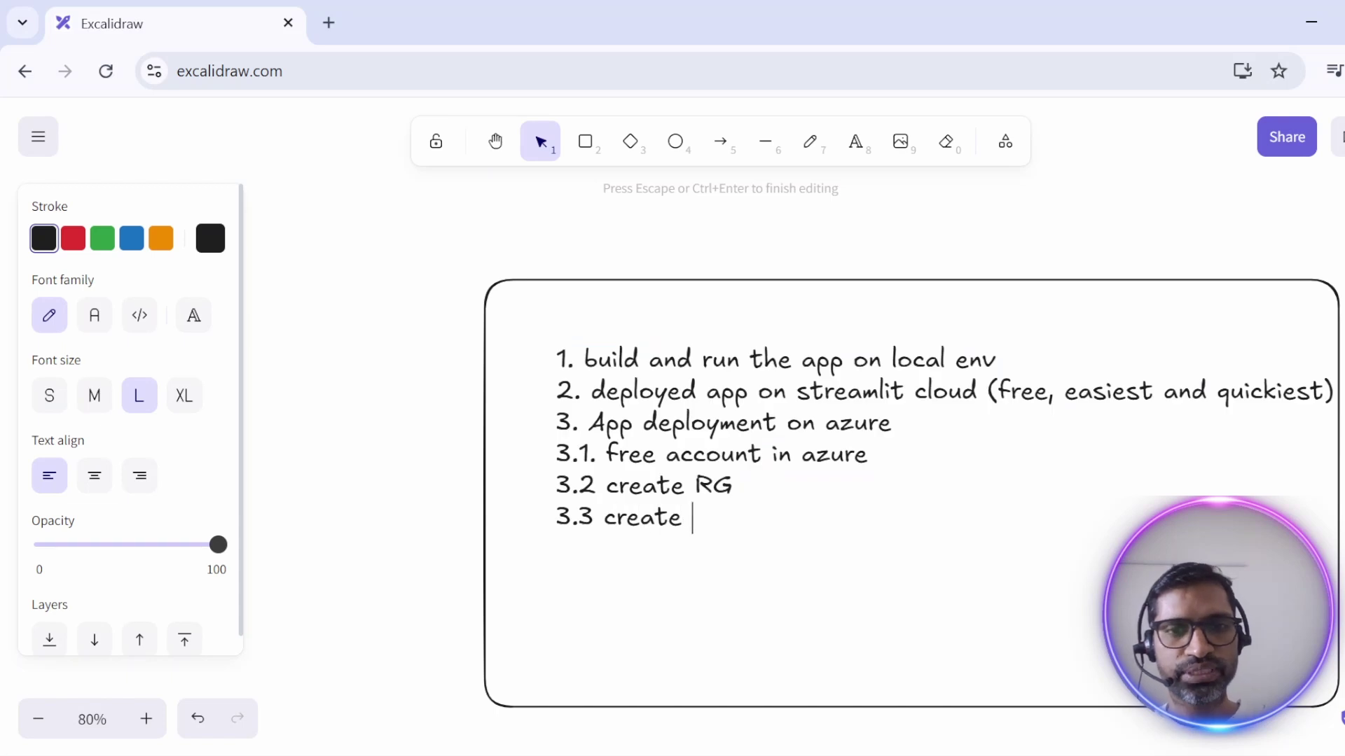
{"action": "type", "text": "App ser"}
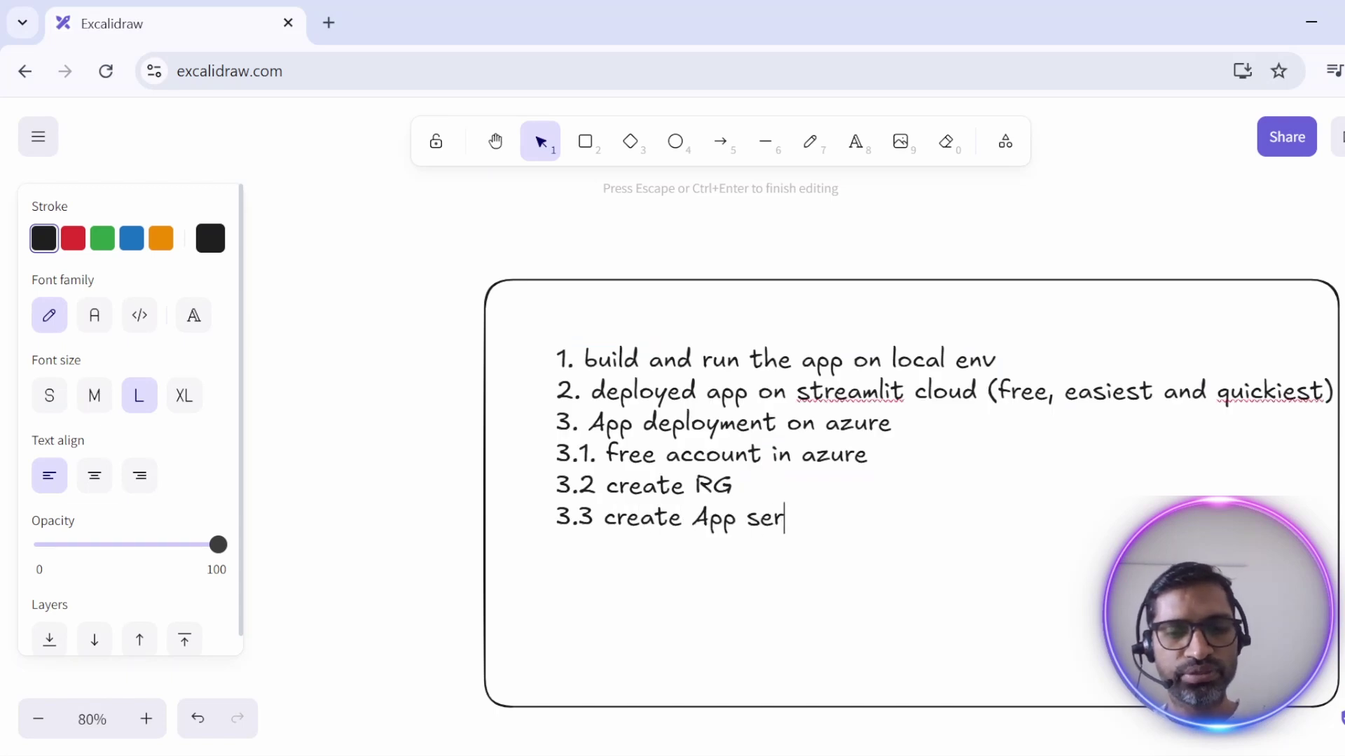
{"action": "type", "text": "vice plan"}
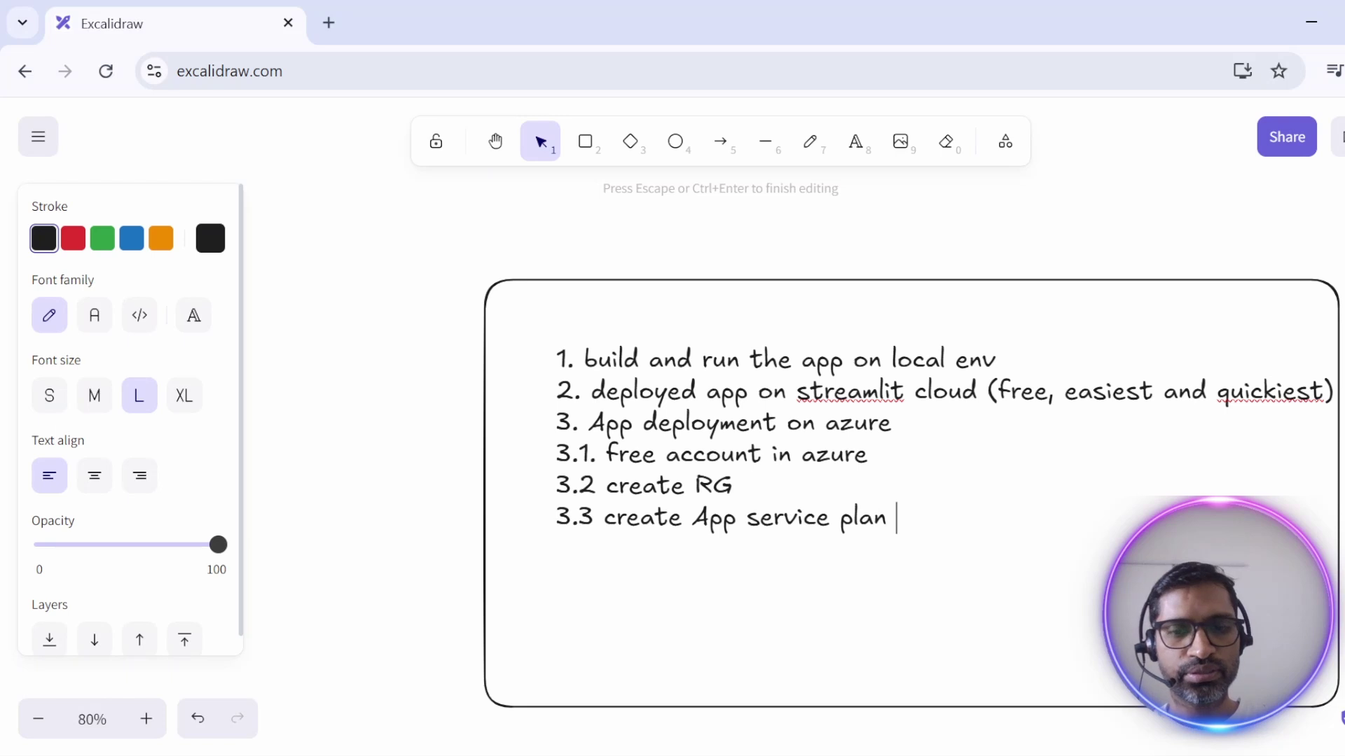
{"action": "type", "text": " (linux, "}
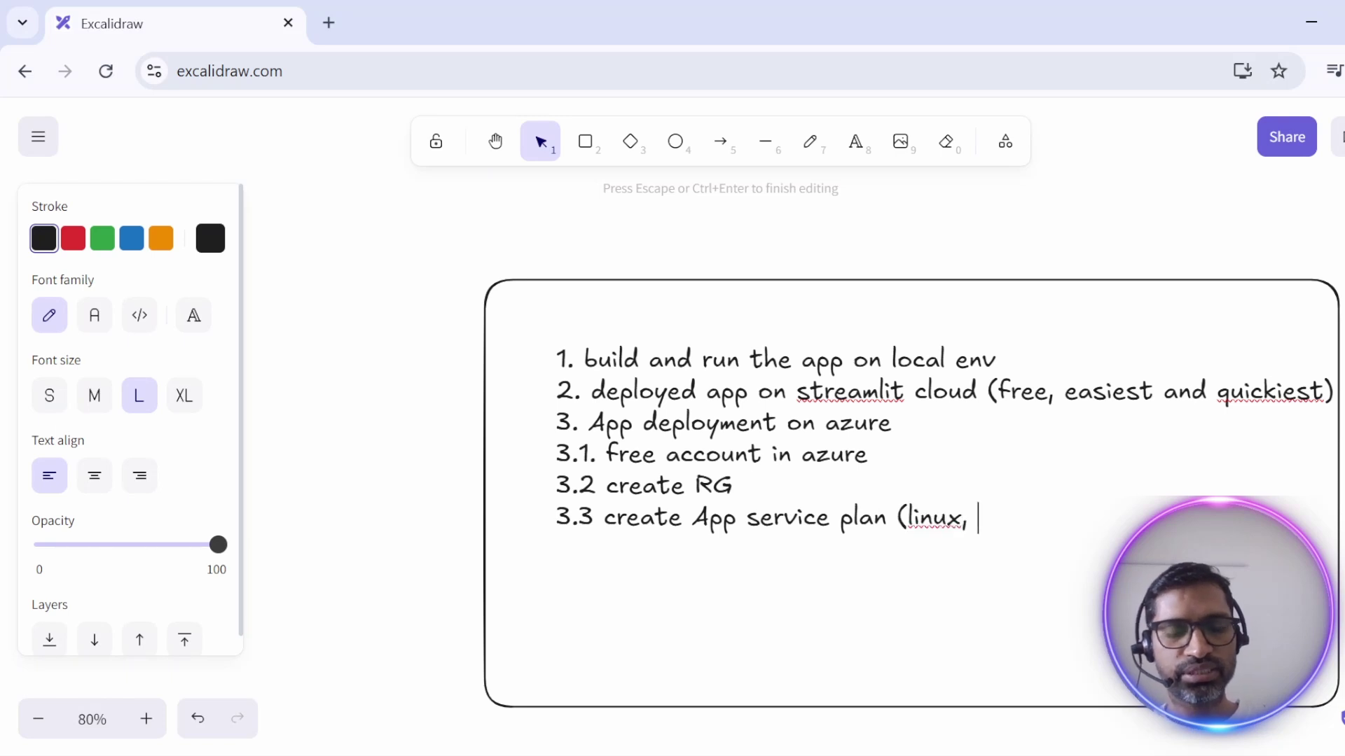
{"action": "type", "text": "Prem"}
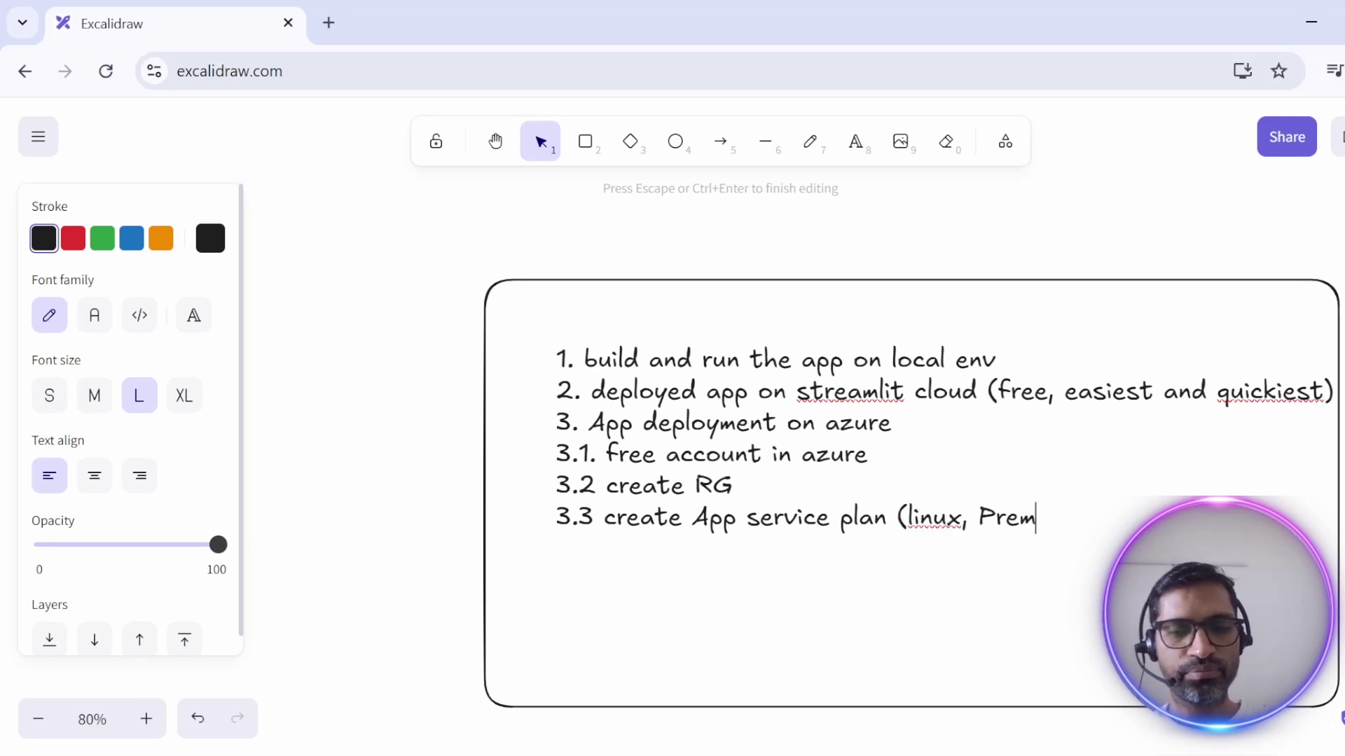
{"action": "type", "text": "iumv"}
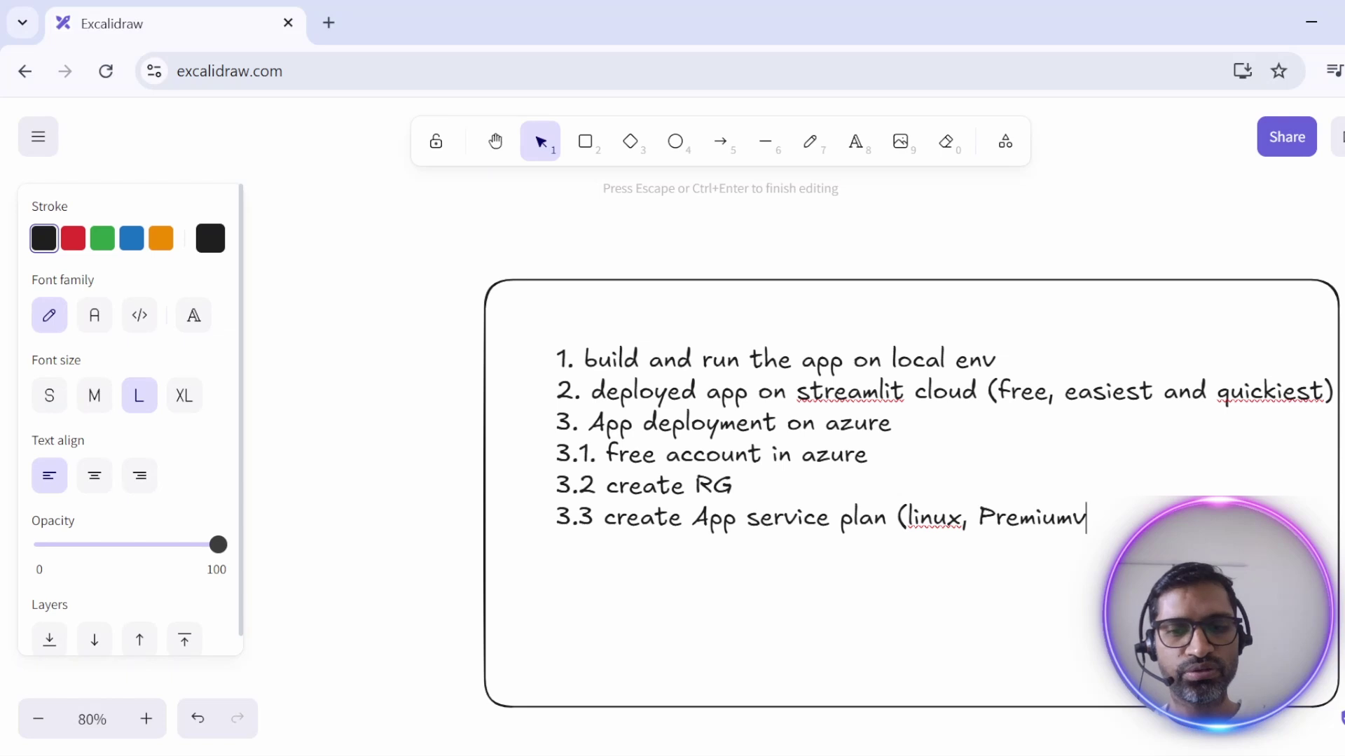
{"action": "type", "text": "0"}
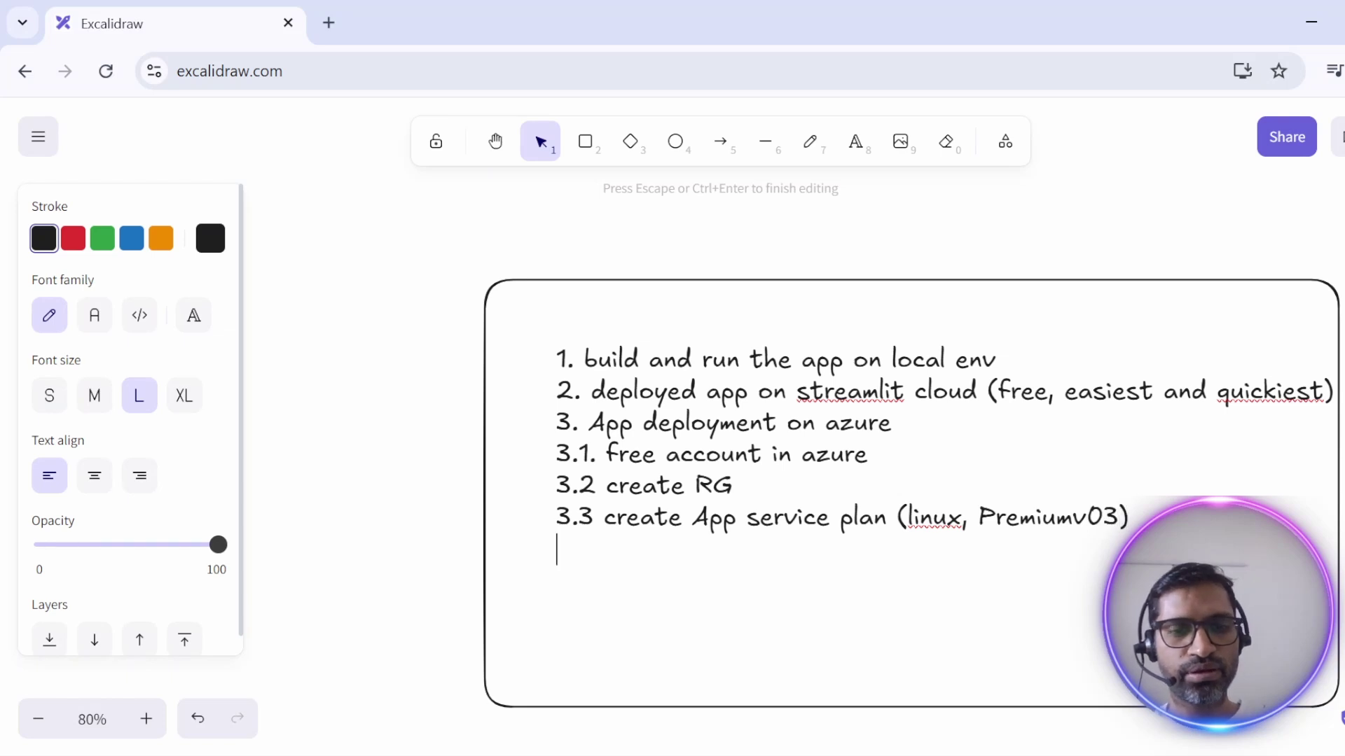
- Add the line "3.4 create webApp (PAAS)" to the notes
{"action": "type", "text": "3.4 "}
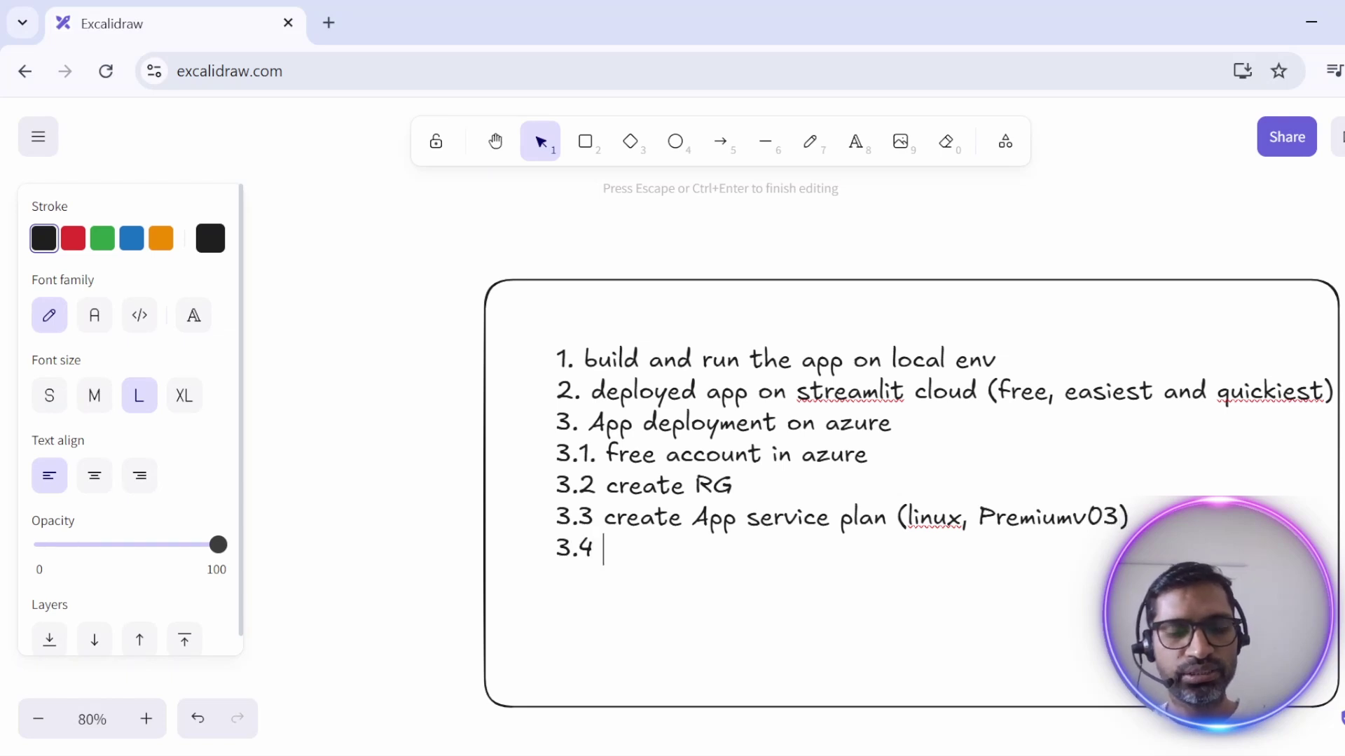
{"action": "type", "text": "create "}
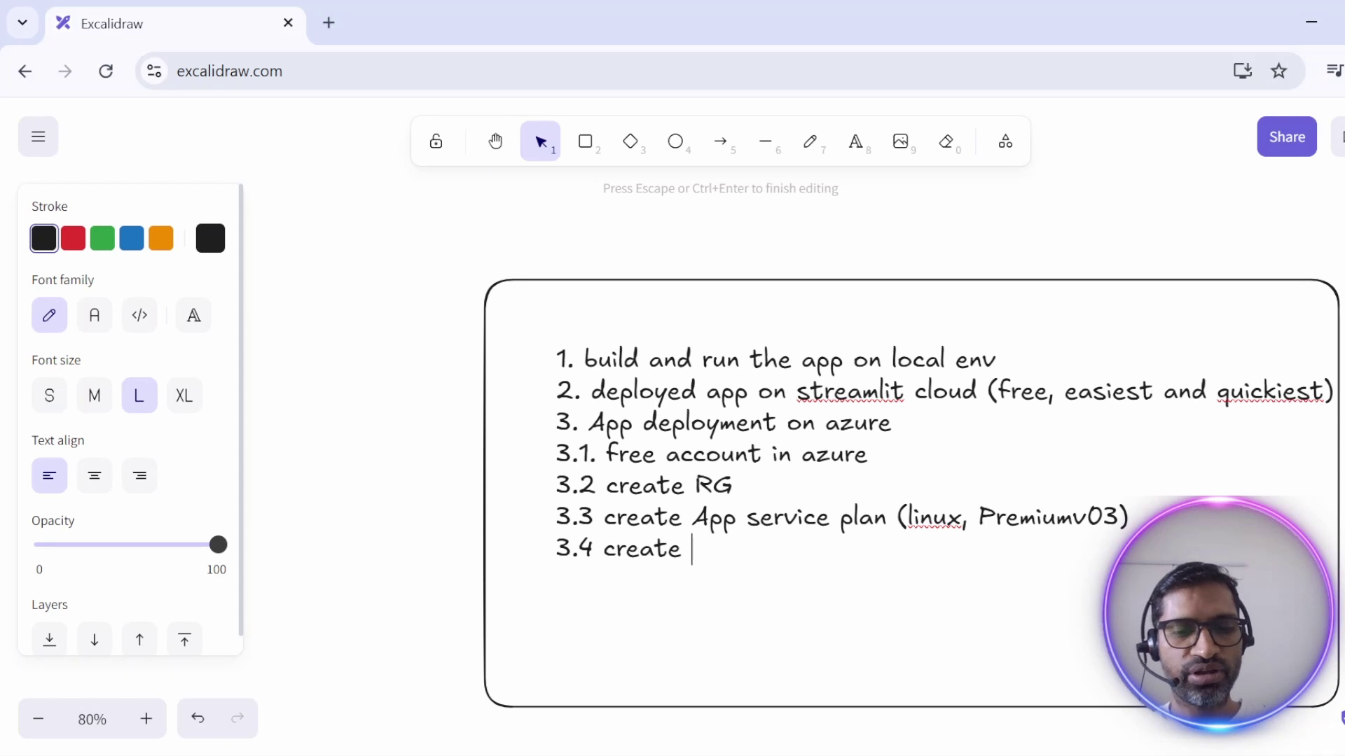
{"action": "type", "text": "webApp ("}
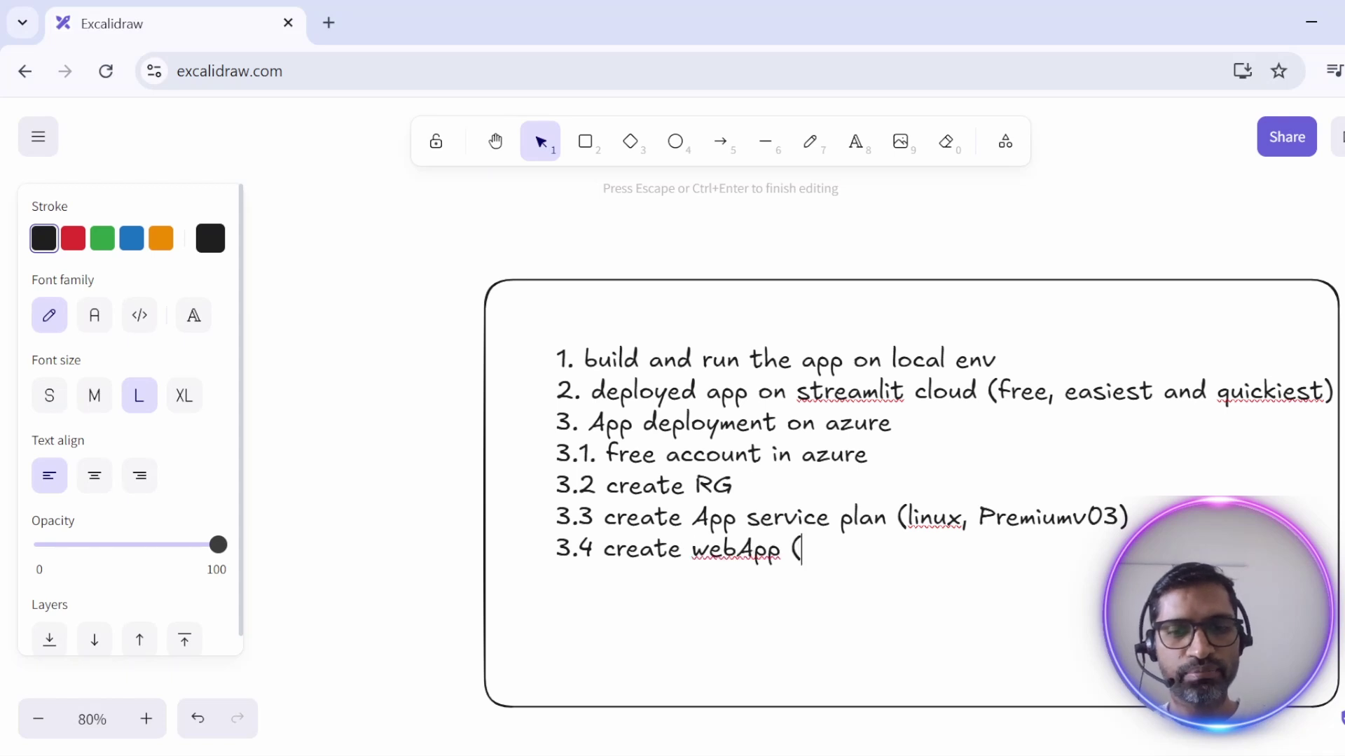
{"action": "type", "text": "PAS)"}
{"action": "key", "text": "BackSpace"}
{"action": "key", "text": "BackSpace"}
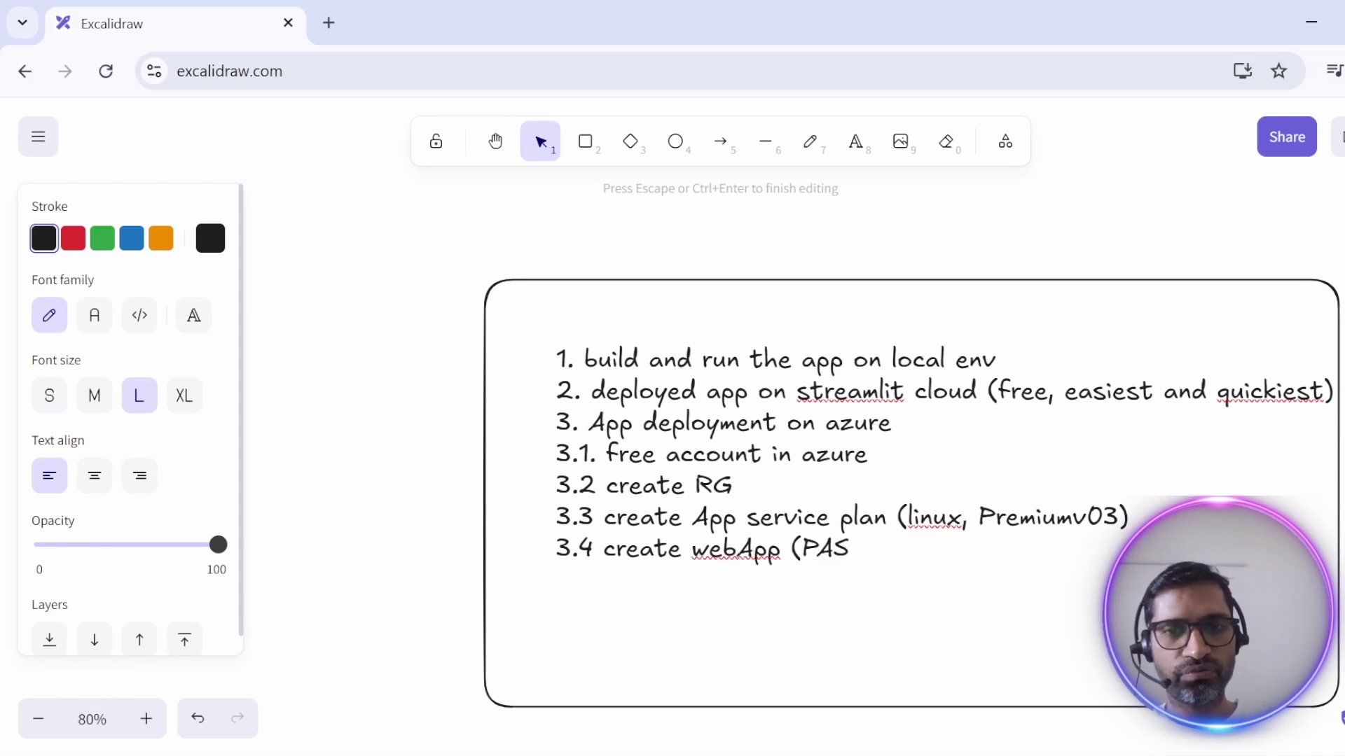
{"action": "type", "text": "AS)"}
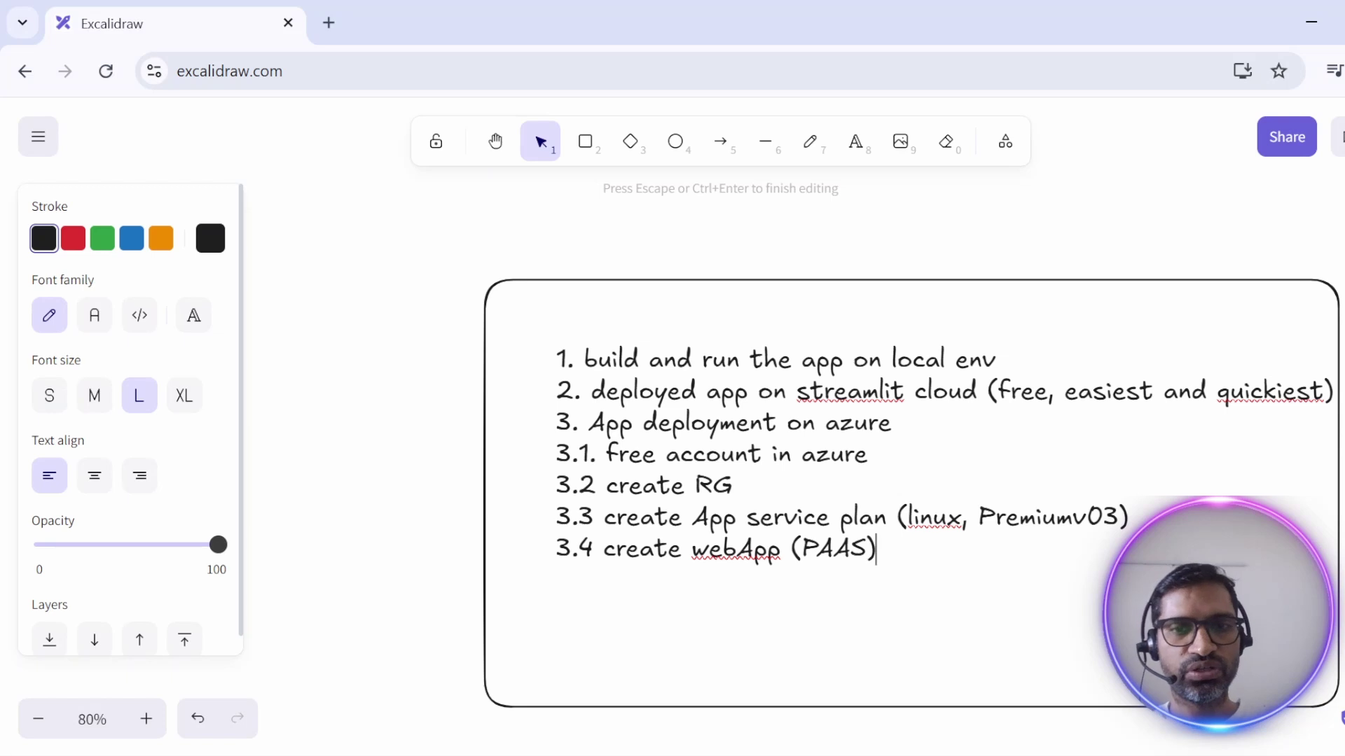
- Switch back to the Azure portal, open DemoResourceGroup and start creating a resource in it from the Marketplace
{"action": "key", "text": "alt+Tab"}
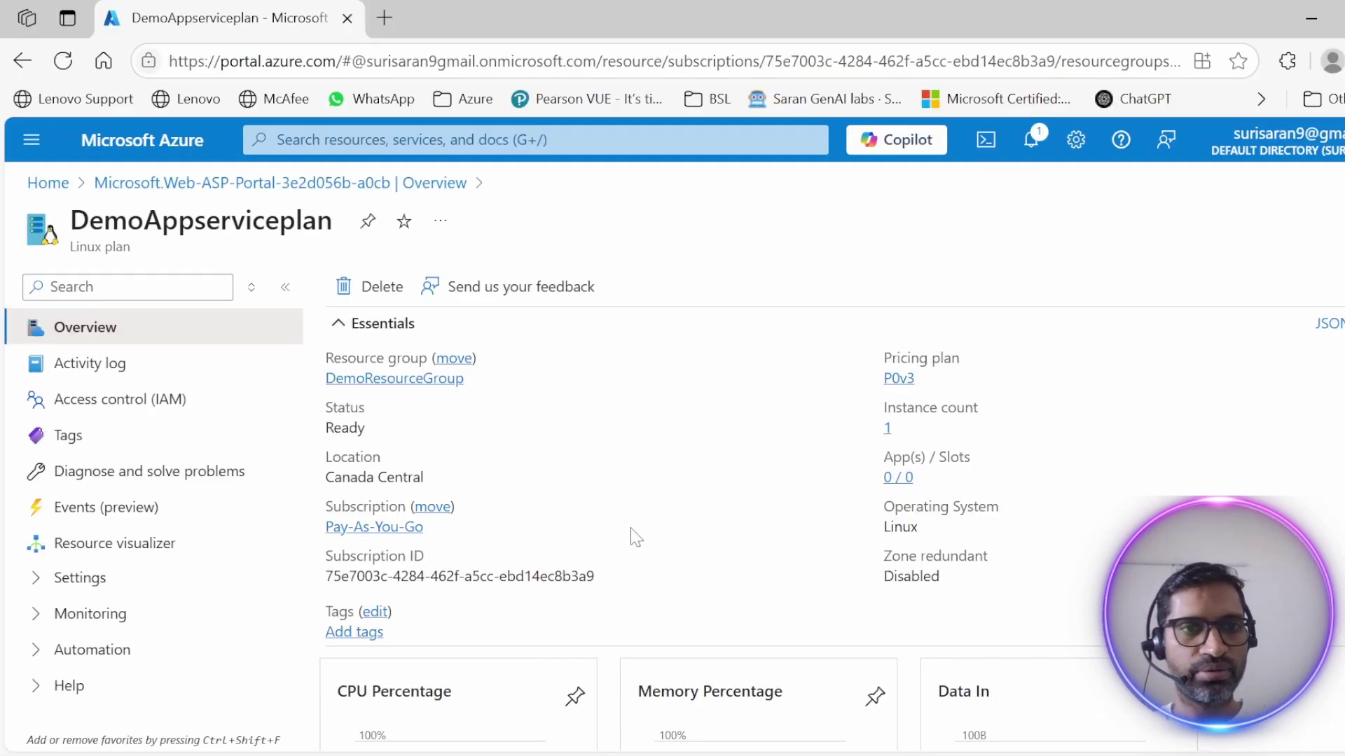
{"action": "left_click", "coordinate": [46, 183]}
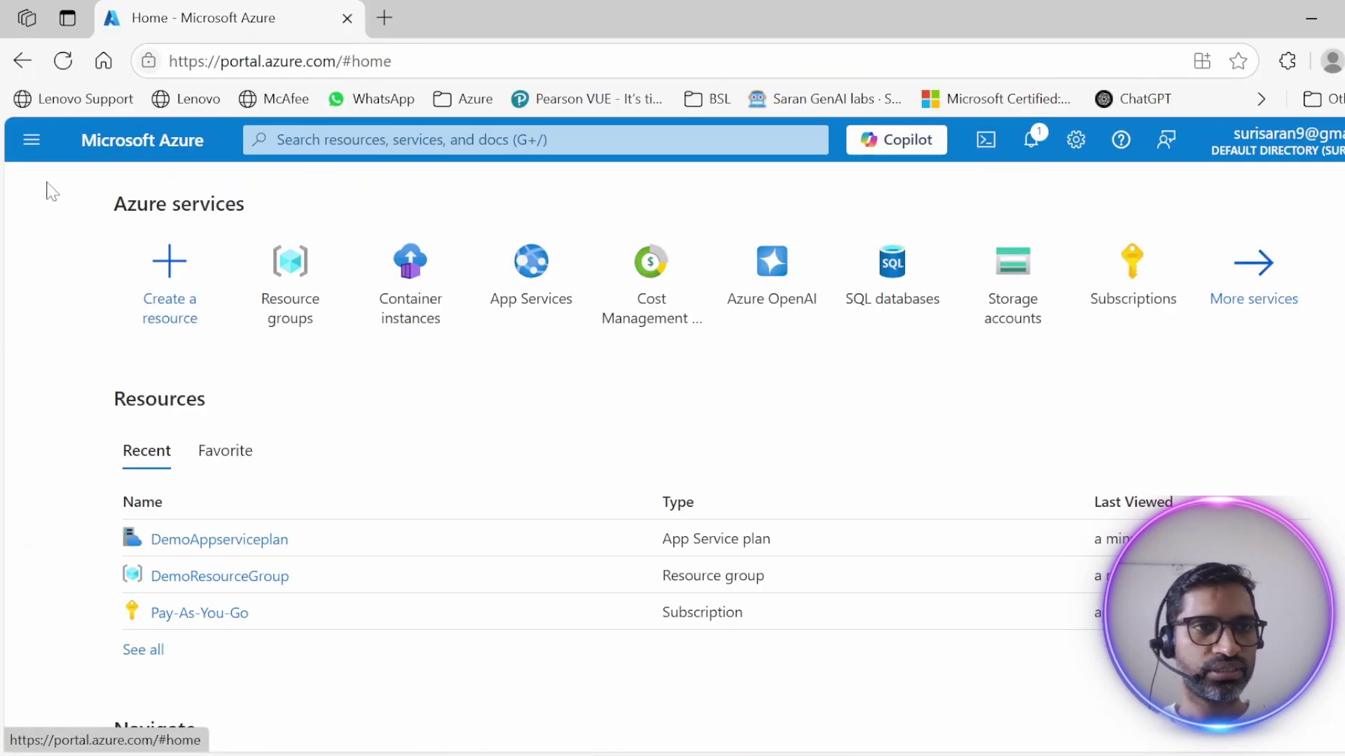
{"action": "left_click", "coordinate": [279, 290]}
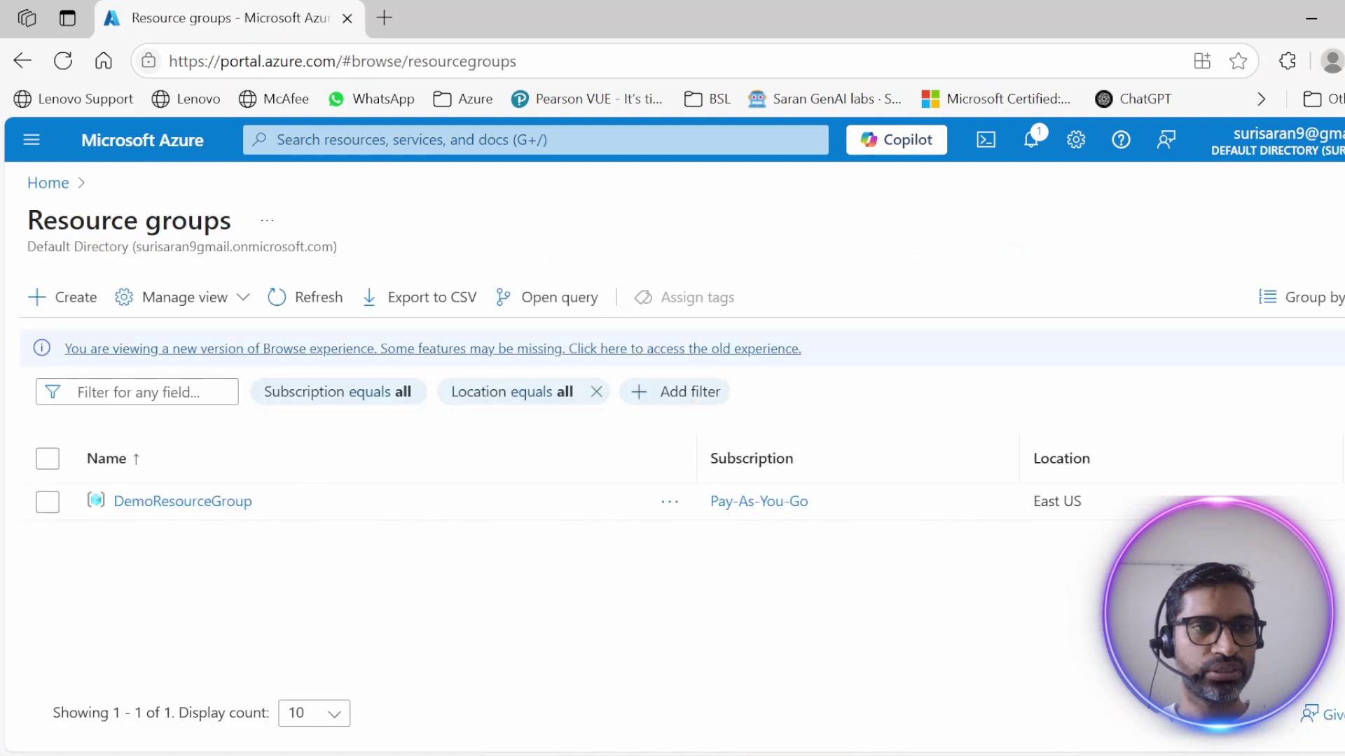
{"action": "left_click", "coordinate": [184, 501]}
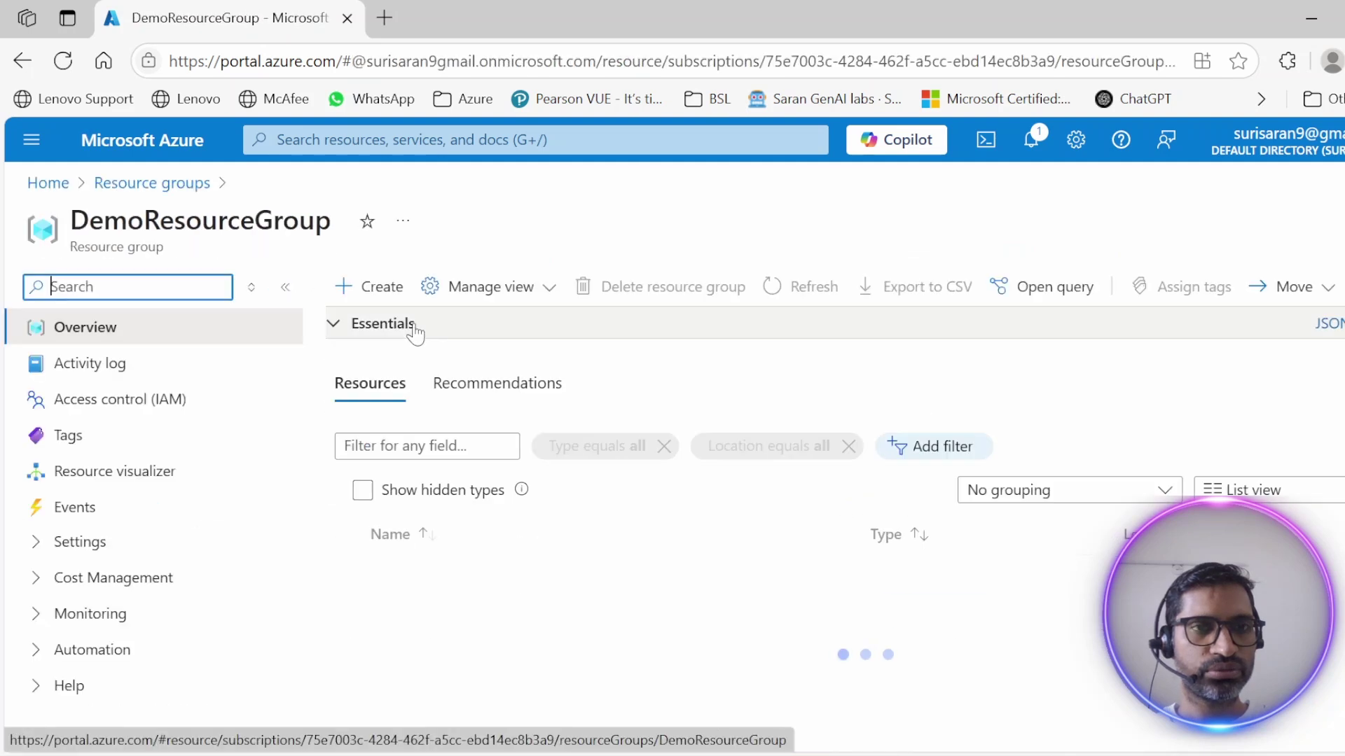
{"action": "left_click", "coordinate": [379, 287]}
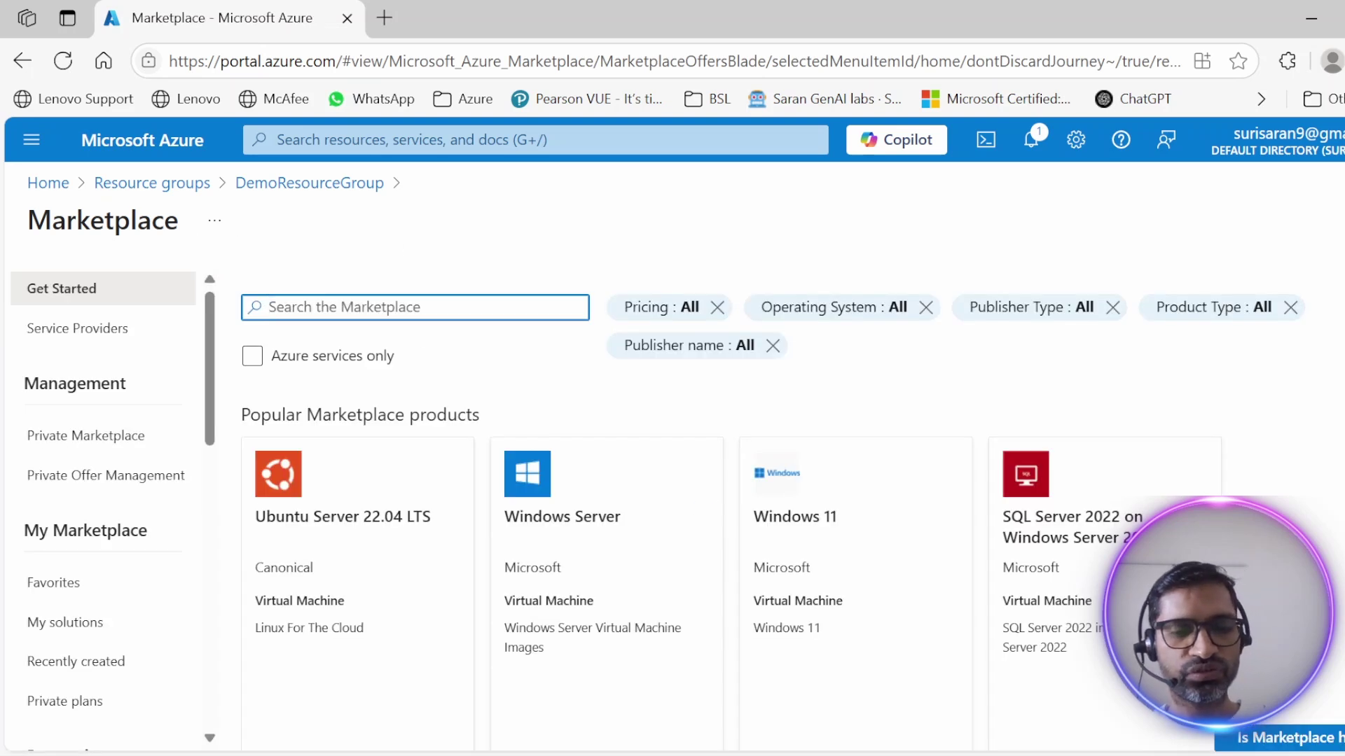
{"action": "type", "text": "web app"}
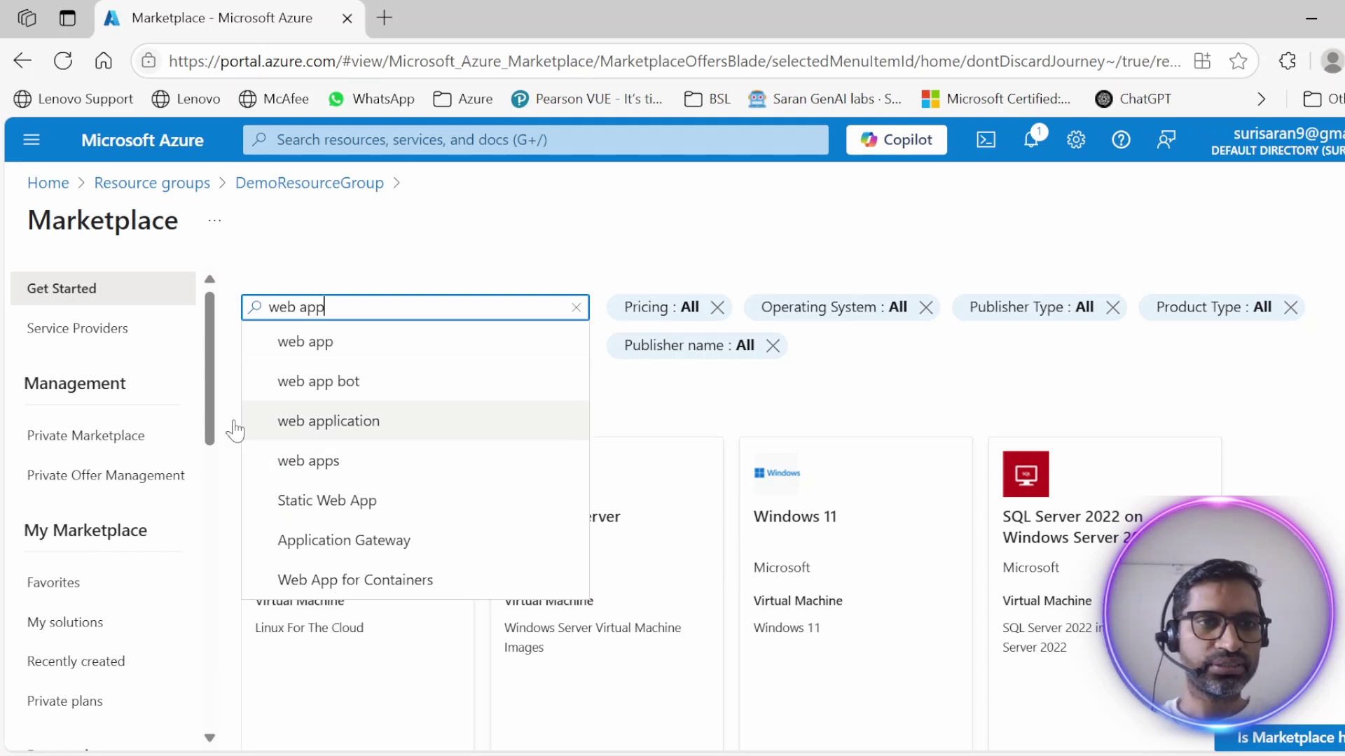
{"action": "key", "text": "BackSpace"}
{"action": "key", "text": "BackSpace"}
{"action": "key", "text": "BackSpace"}
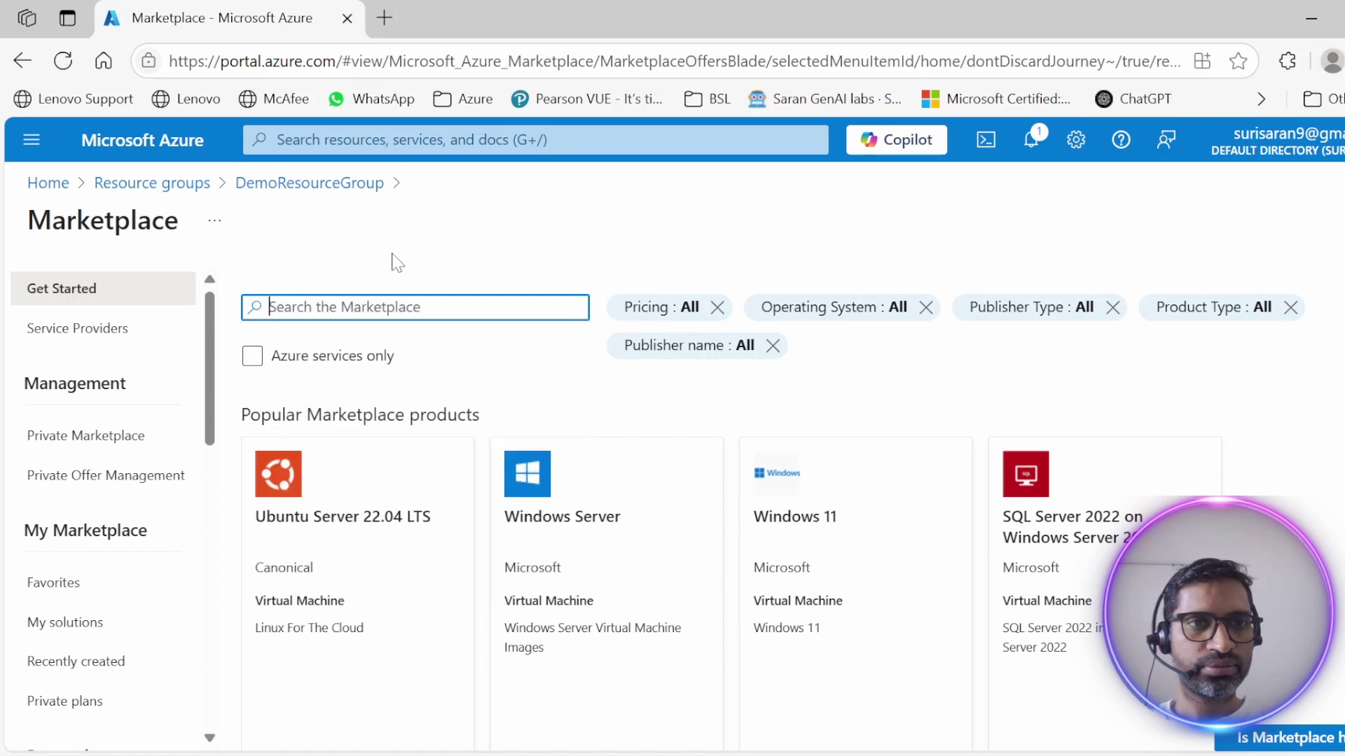
- Search the Marketplace for "azure apps" and look through the results
{"action": "type", "text": "azure"}
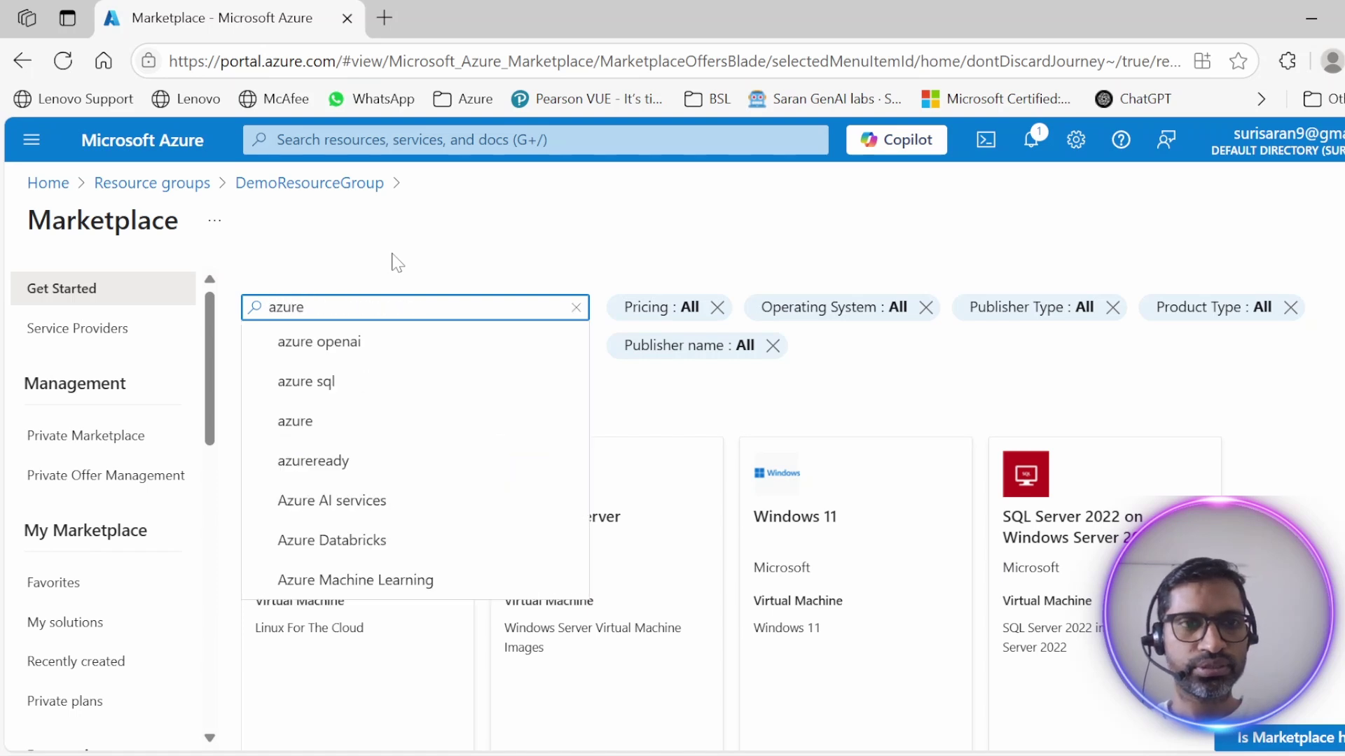
{"action": "type", "text": " app"}
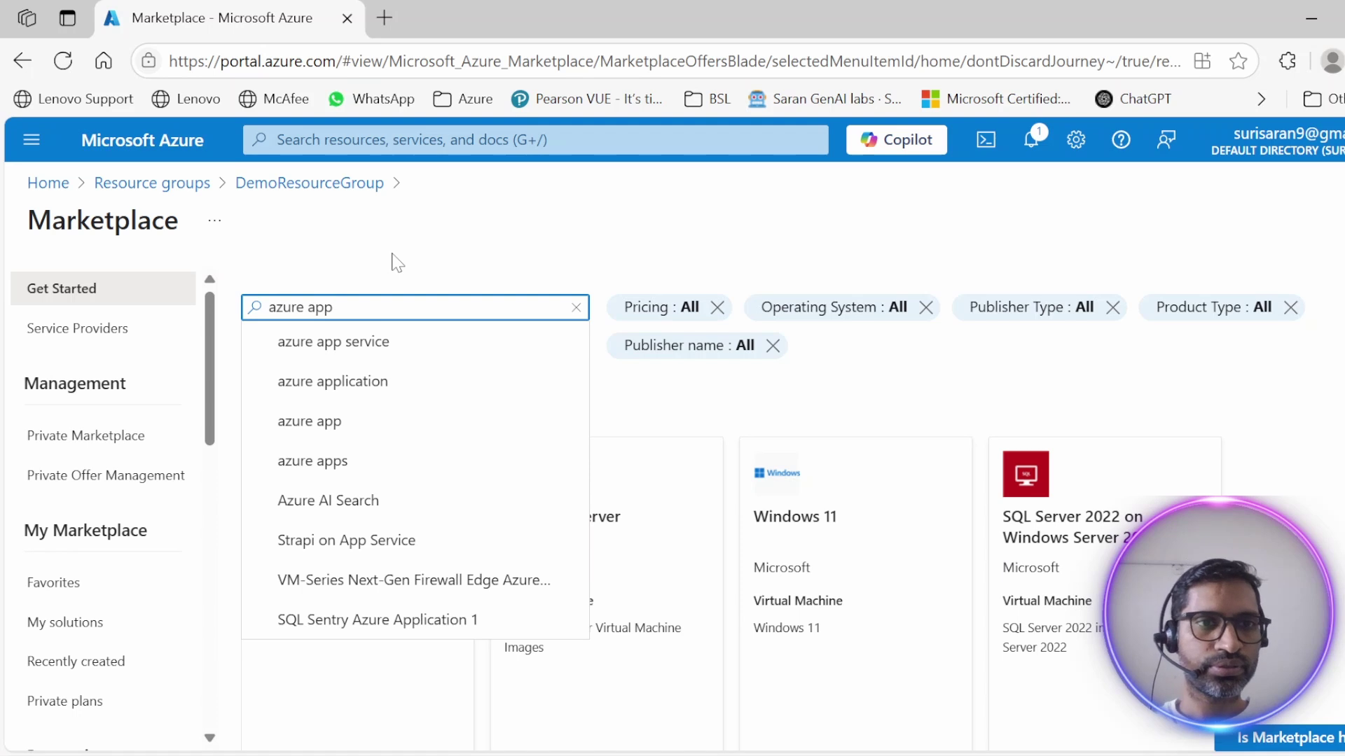
{"action": "left_click", "coordinate": [315, 462]}
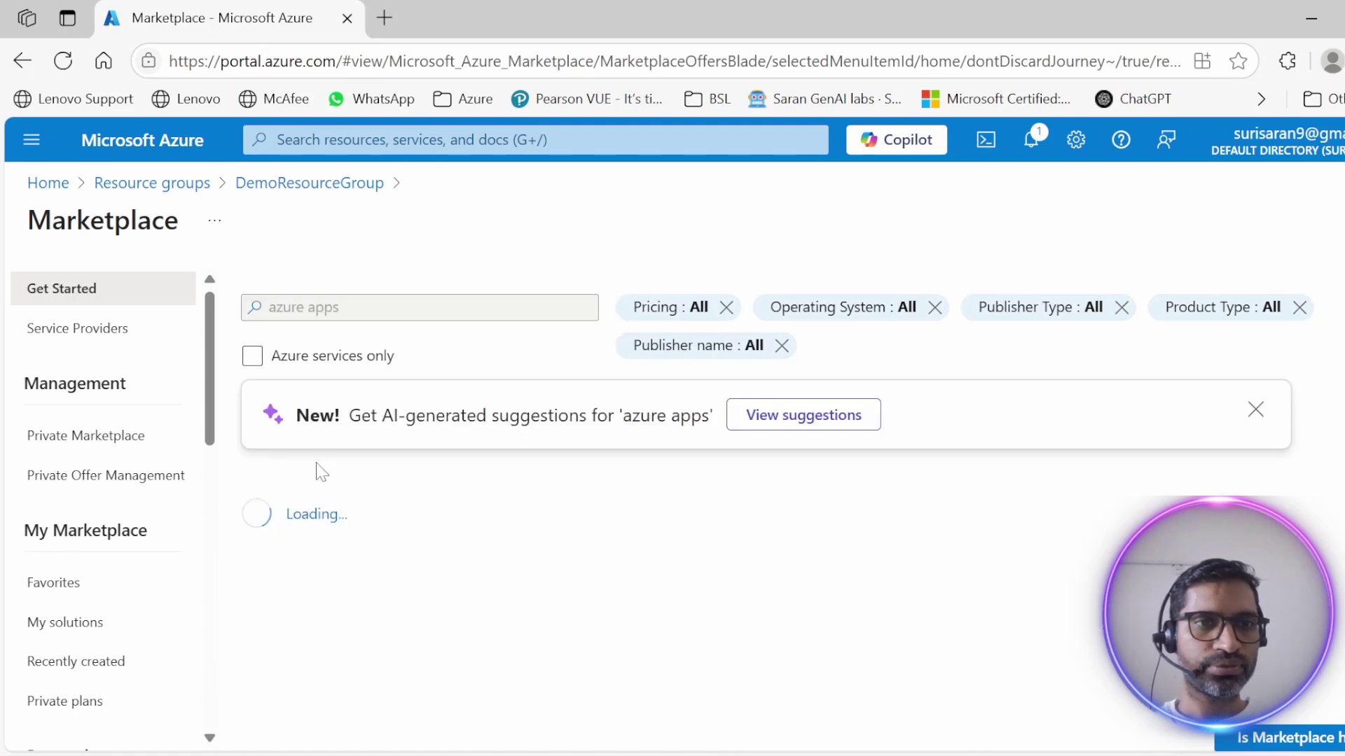
{"action": "scroll", "coordinate": [548, 563], "scroll_direction": "down", "scroll_amount": 2}
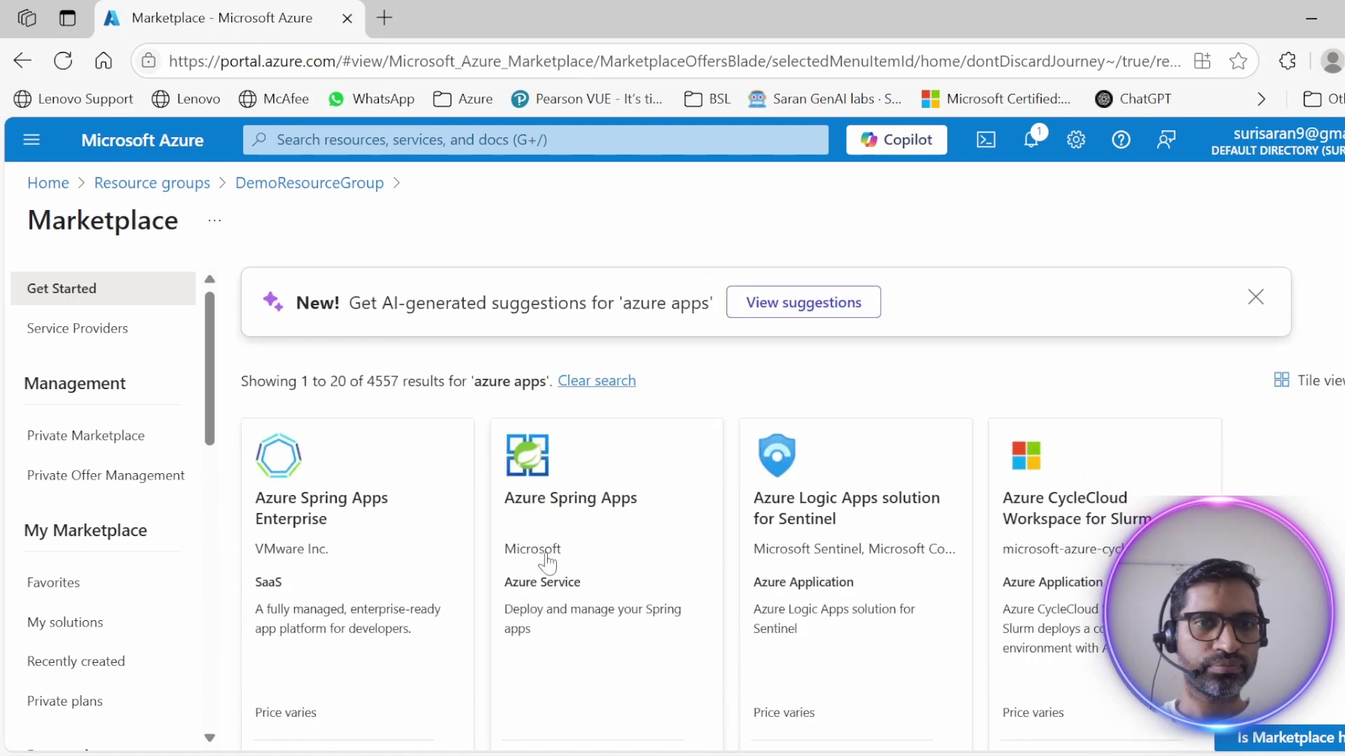
{"action": "scroll", "coordinate": [548, 563], "scroll_direction": "up", "scroll_amount": 2}
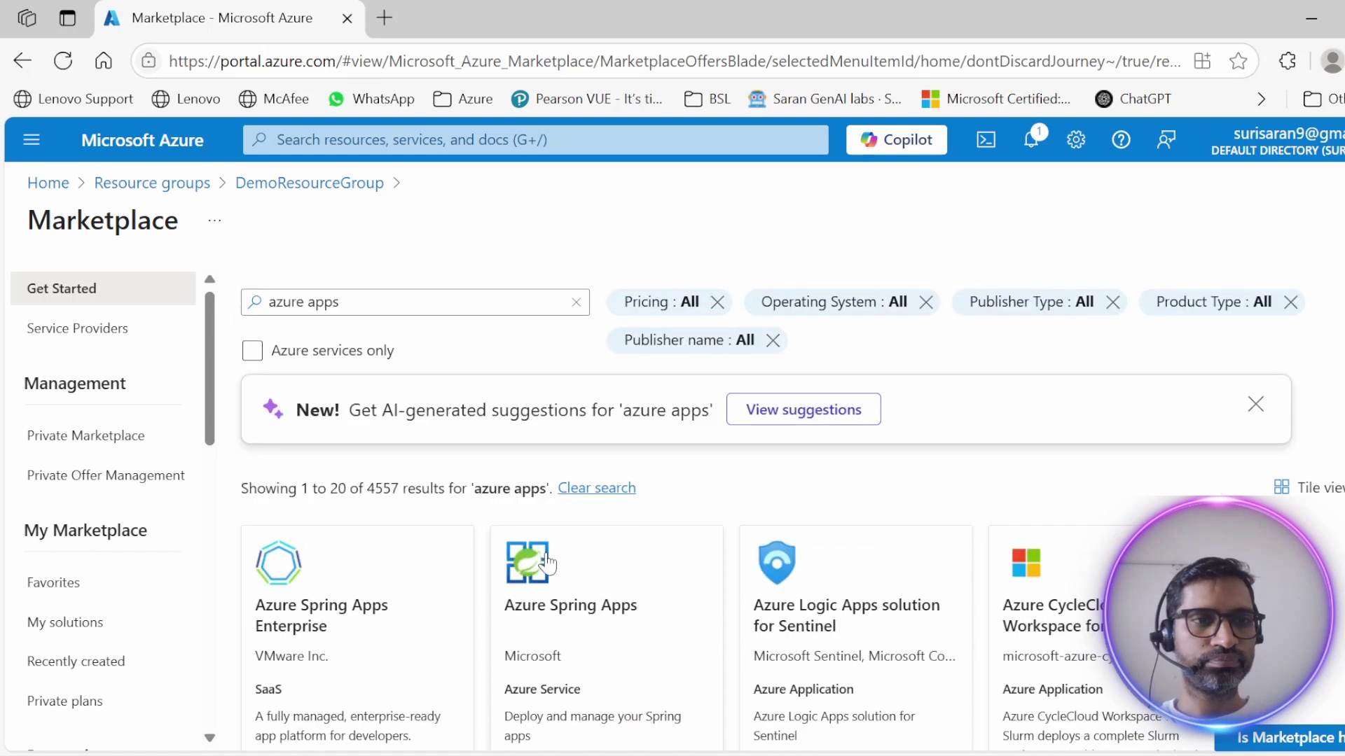
- Replace the Marketplace search term and search for "web apps"
{"action": "left_click", "coordinate": [308, 308]}
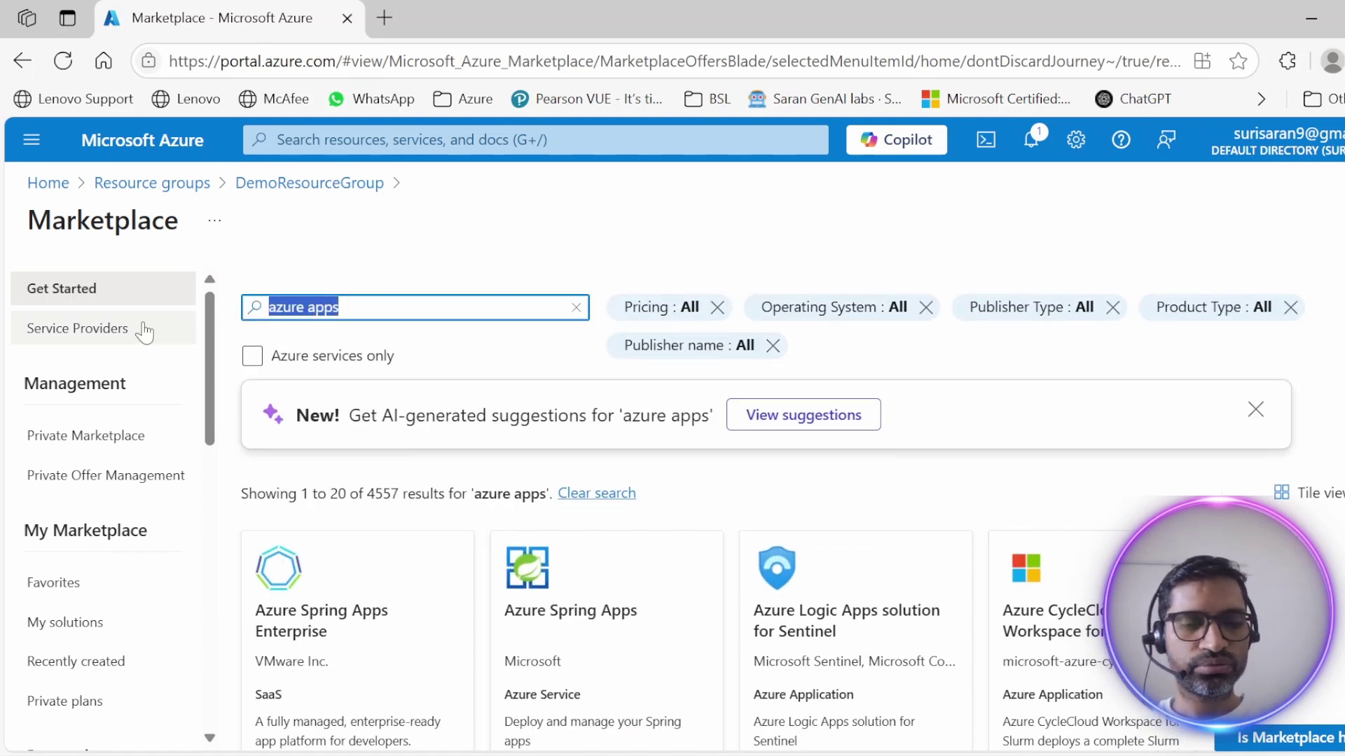
{"action": "type", "text": "WebAp"}
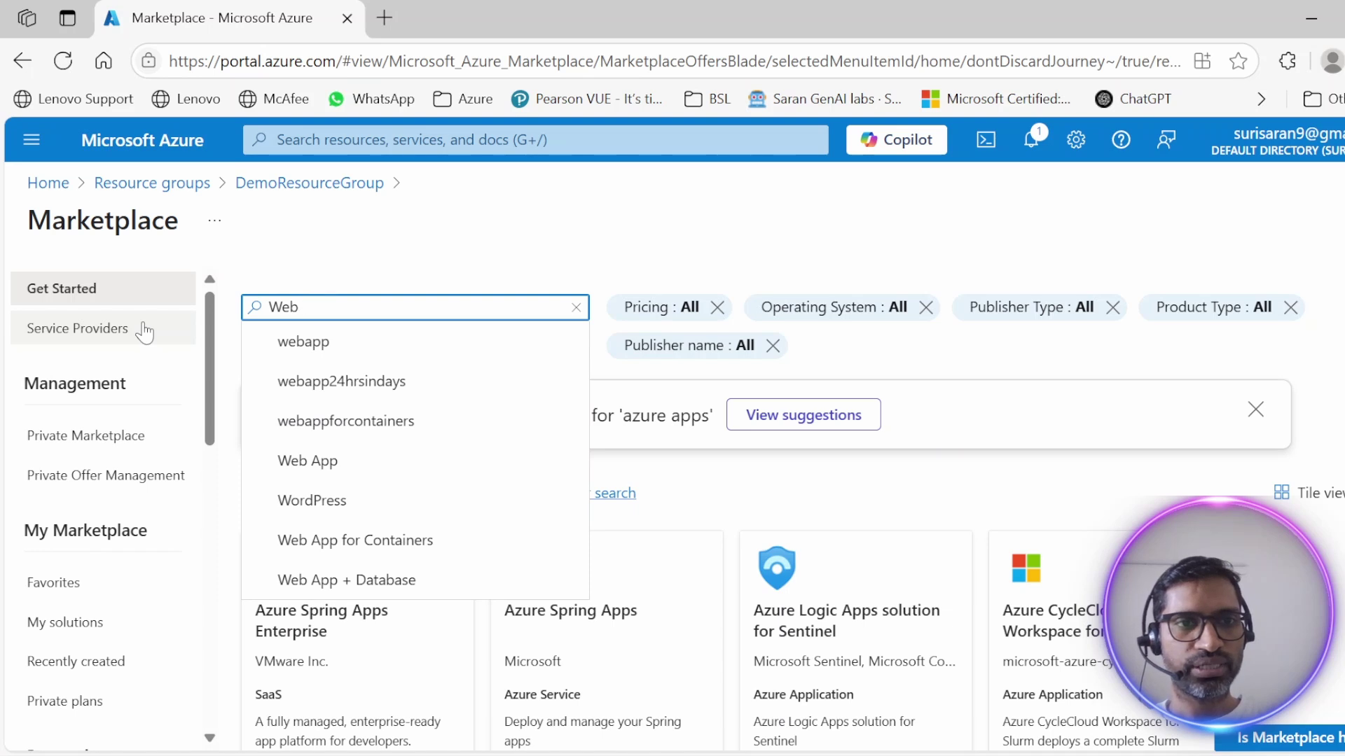
{"action": "type", "text": "App"}
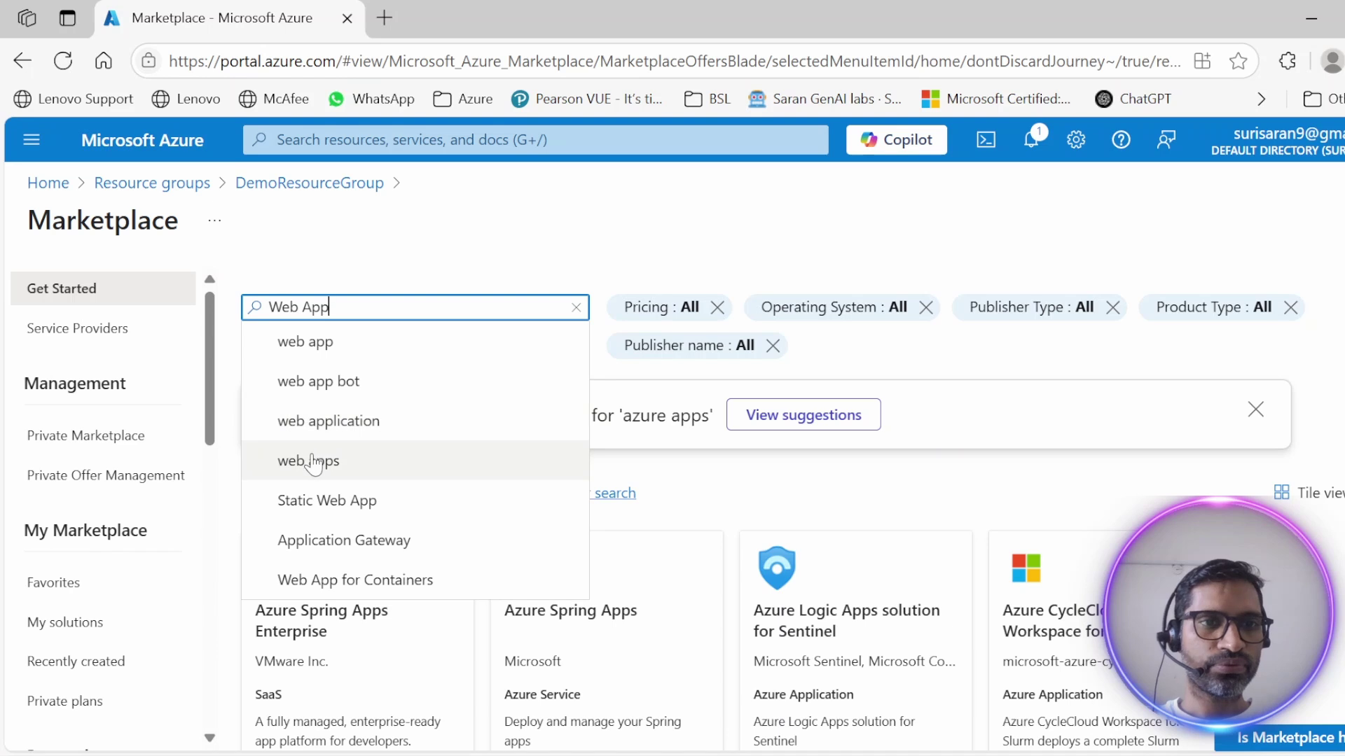
{"action": "left_click", "coordinate": [314, 462]}
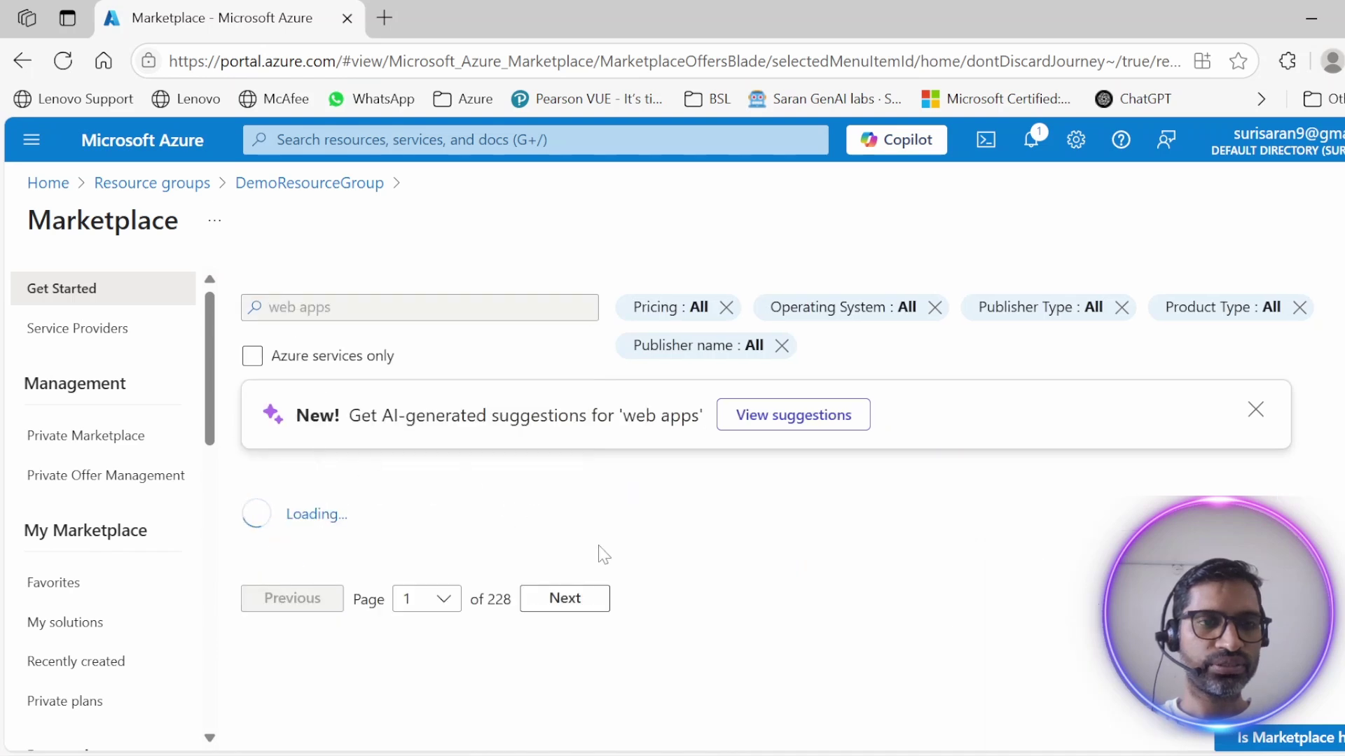
- Start creating a Microsoft Web App from the Marketplace results and dismiss the saved-info suggestions
{"action": "scroll", "coordinate": [561, 553], "scroll_direction": "down", "scroll_amount": 2}
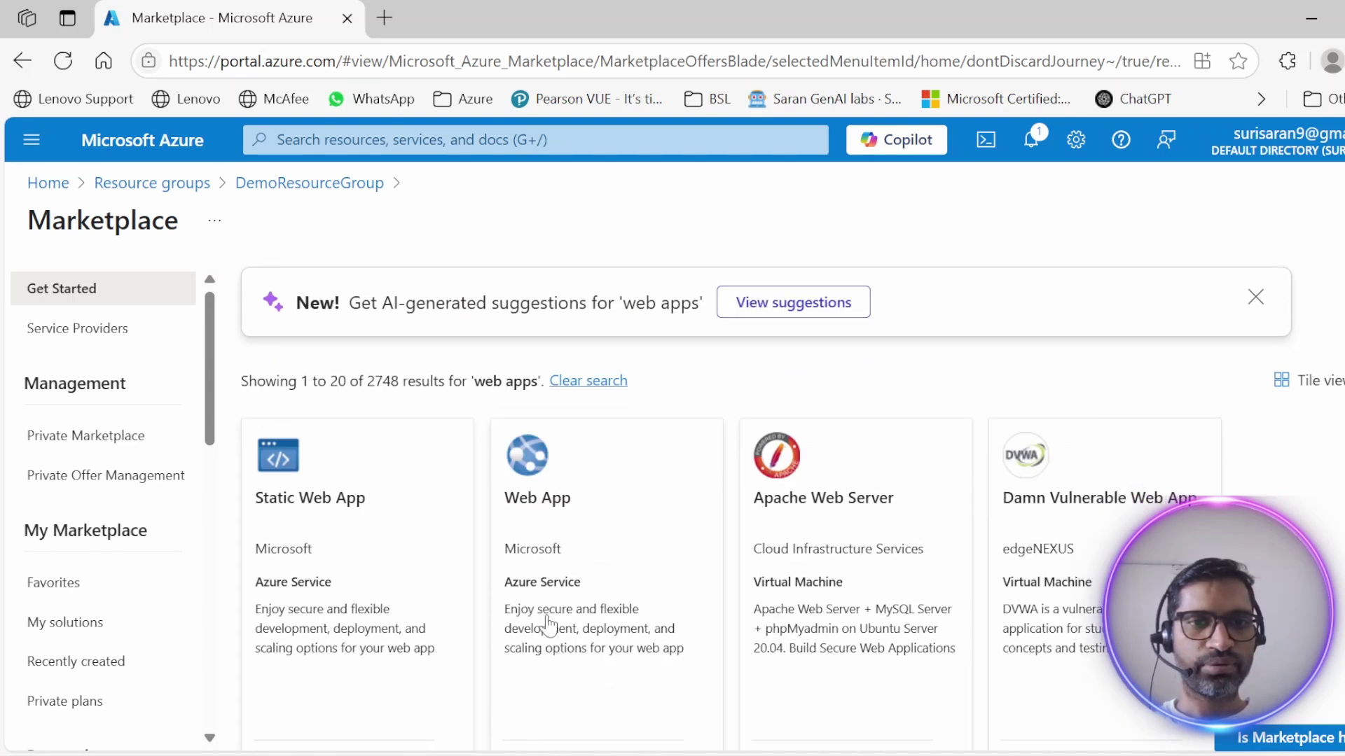
{"action": "scroll", "coordinate": [548, 626], "scroll_direction": "down", "scroll_amount": 2}
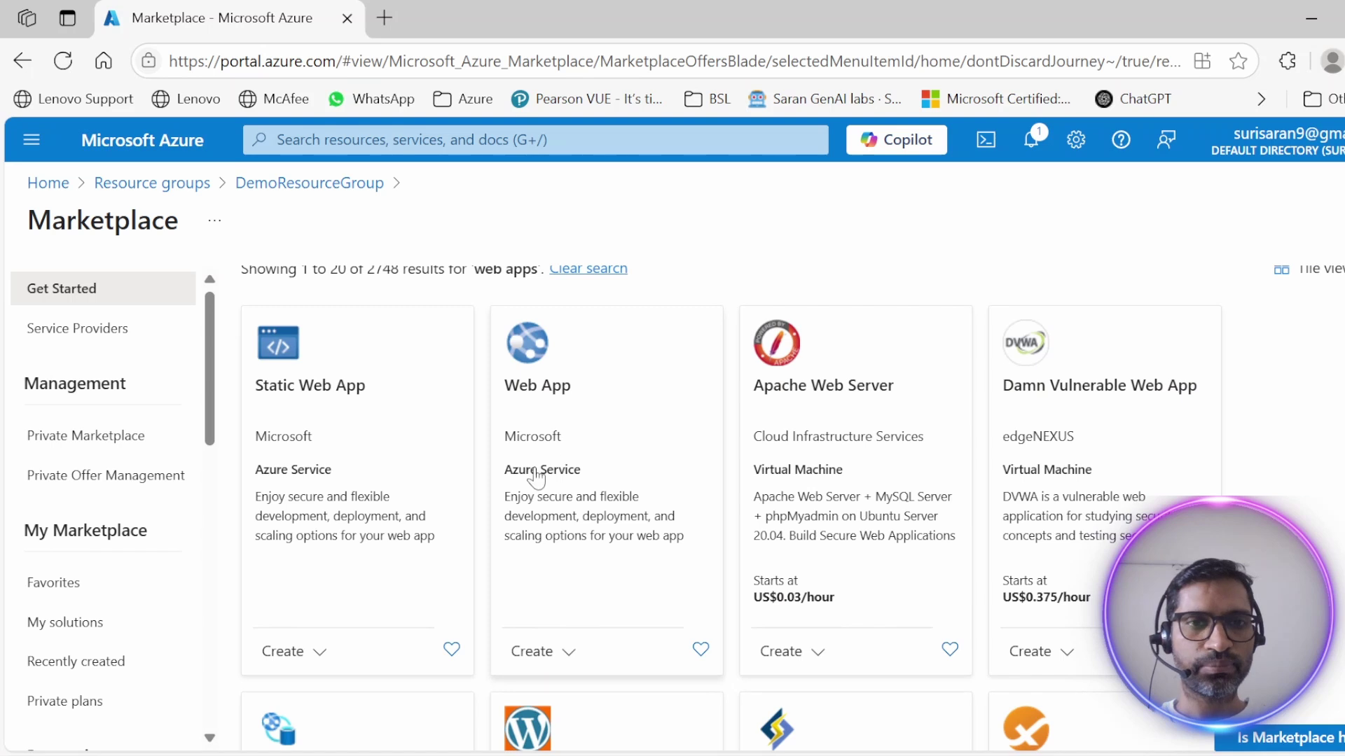
{"action": "left_click", "coordinate": [541, 658]}
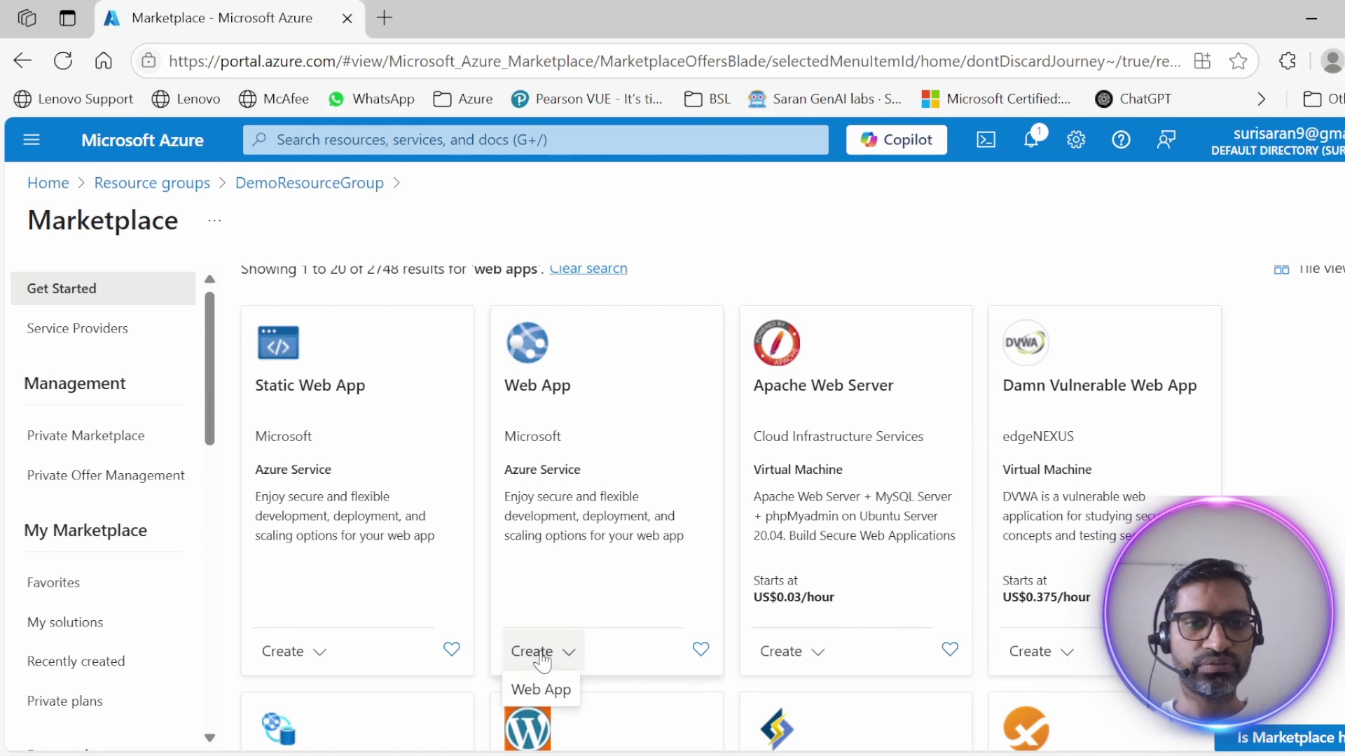
{"action": "left_click", "coordinate": [543, 688]}
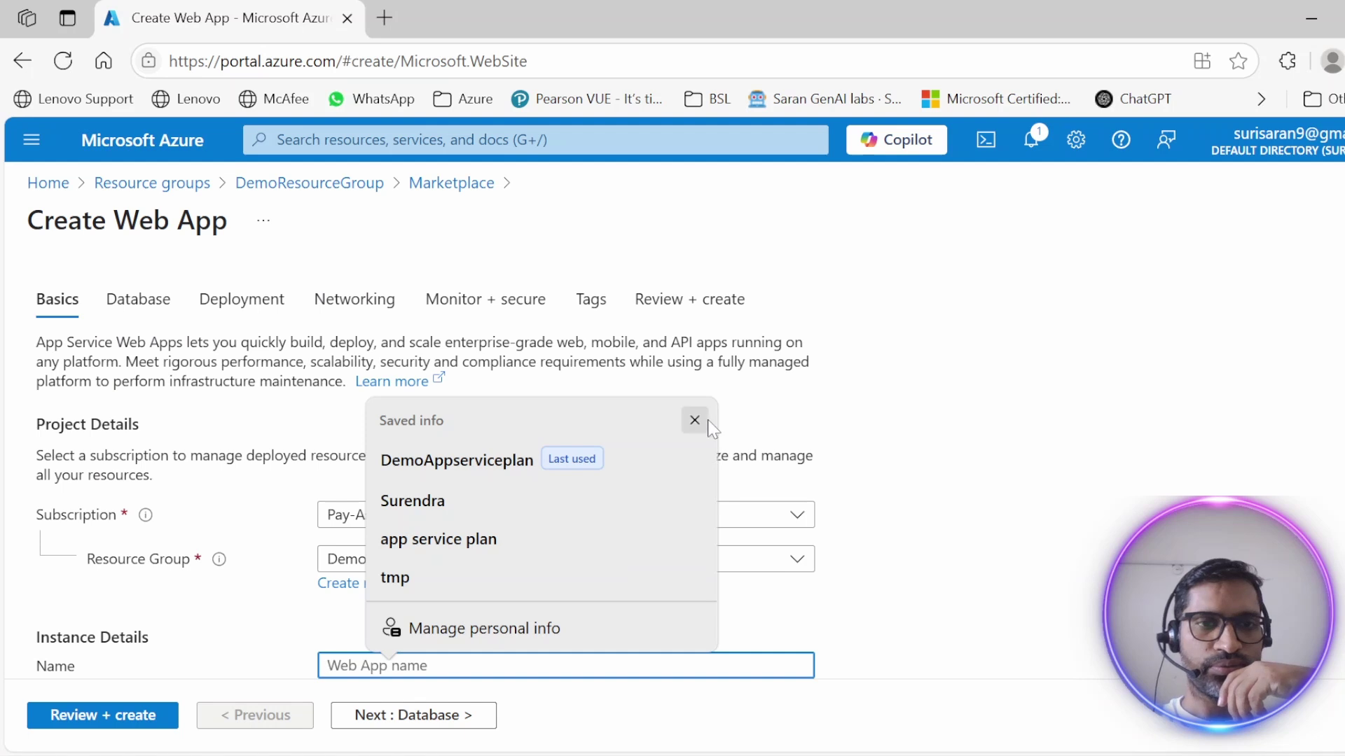
{"action": "left_click", "coordinate": [704, 420]}
- Name the web app DemoWebAppAssistant in the instance details
{"action": "scroll", "coordinate": [977, 471], "scroll_direction": "down", "scroll_amount": 2}
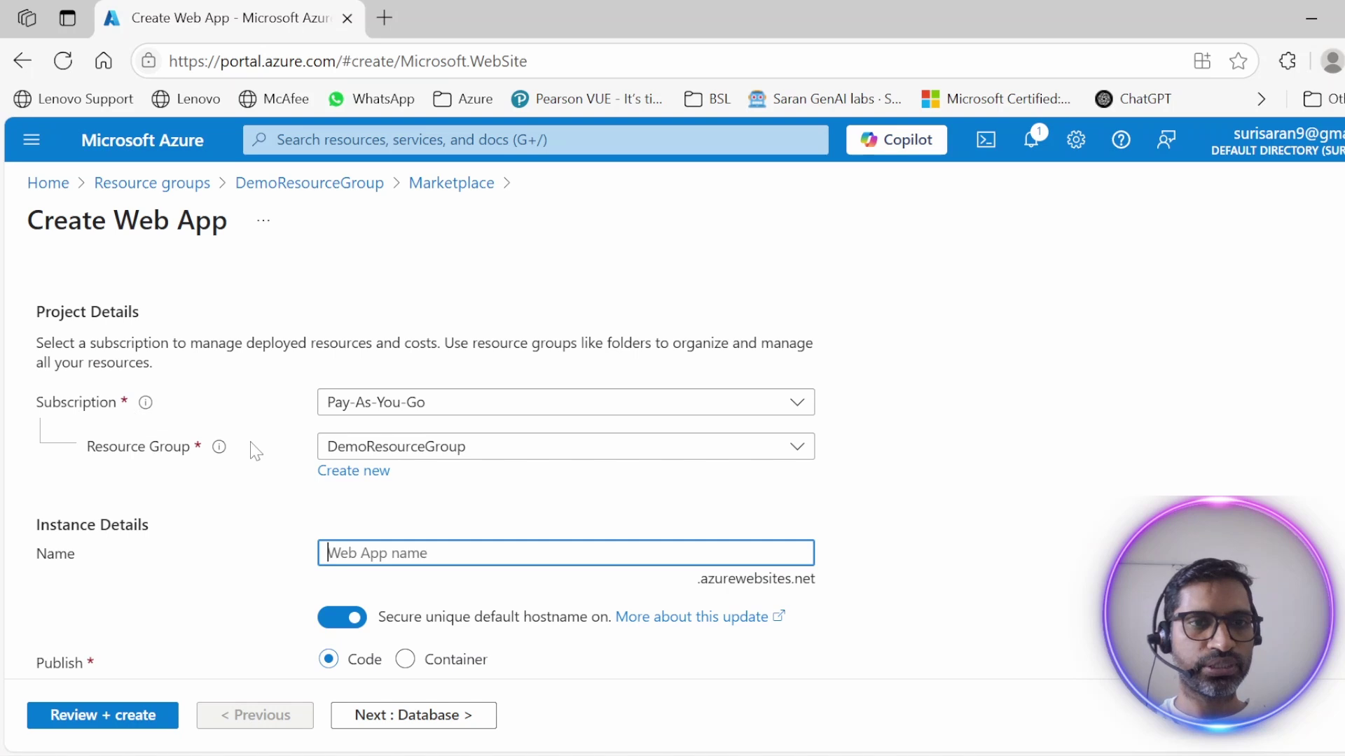
{"action": "scroll", "coordinate": [515, 501], "scroll_direction": "down", "scroll_amount": 2}
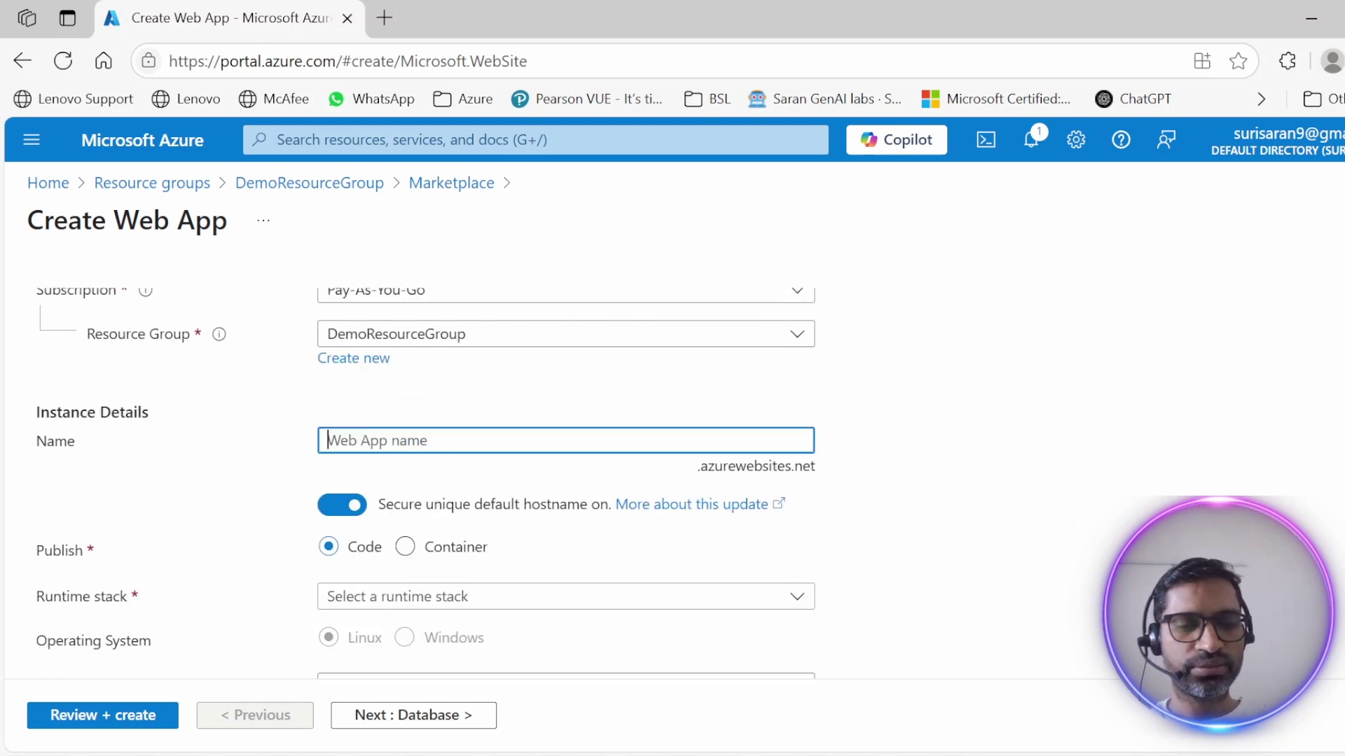
{"action": "type", "text": "Demo"}
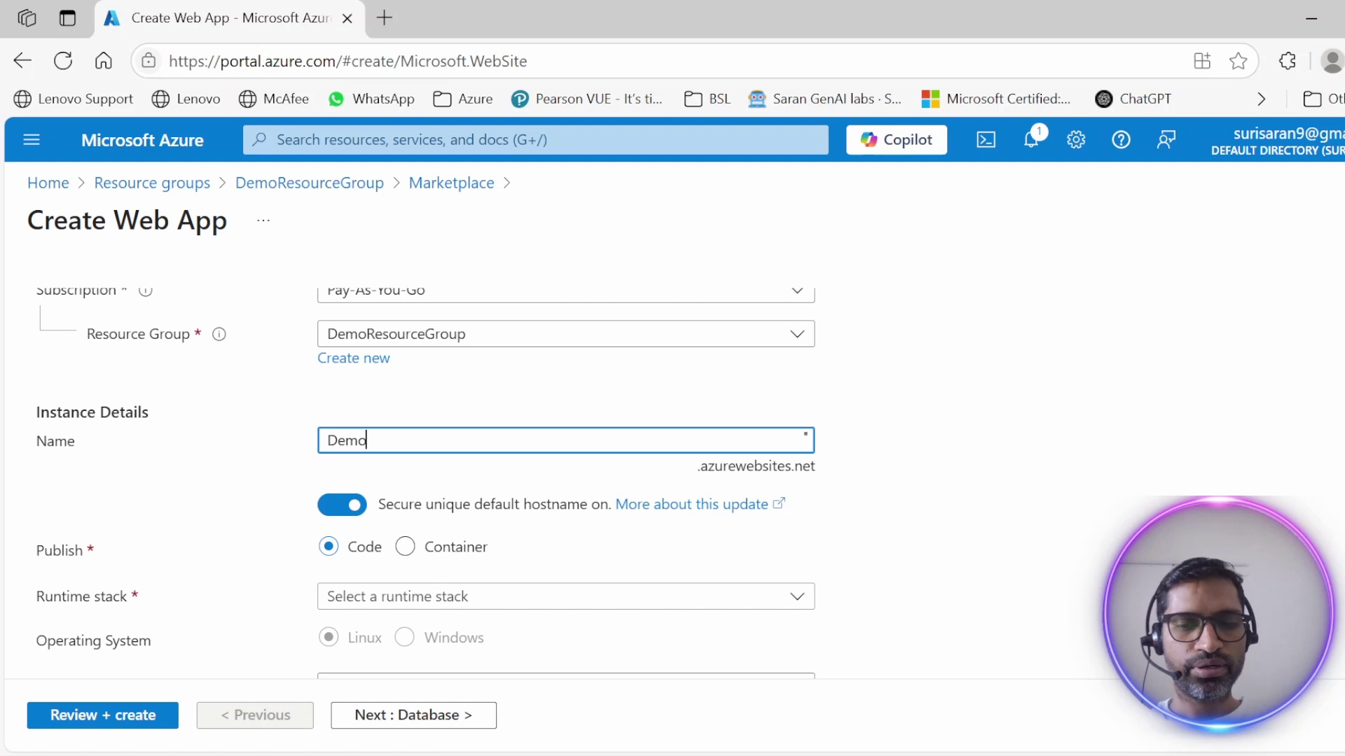
{"action": "type", "text": "WebAppAssistant"}
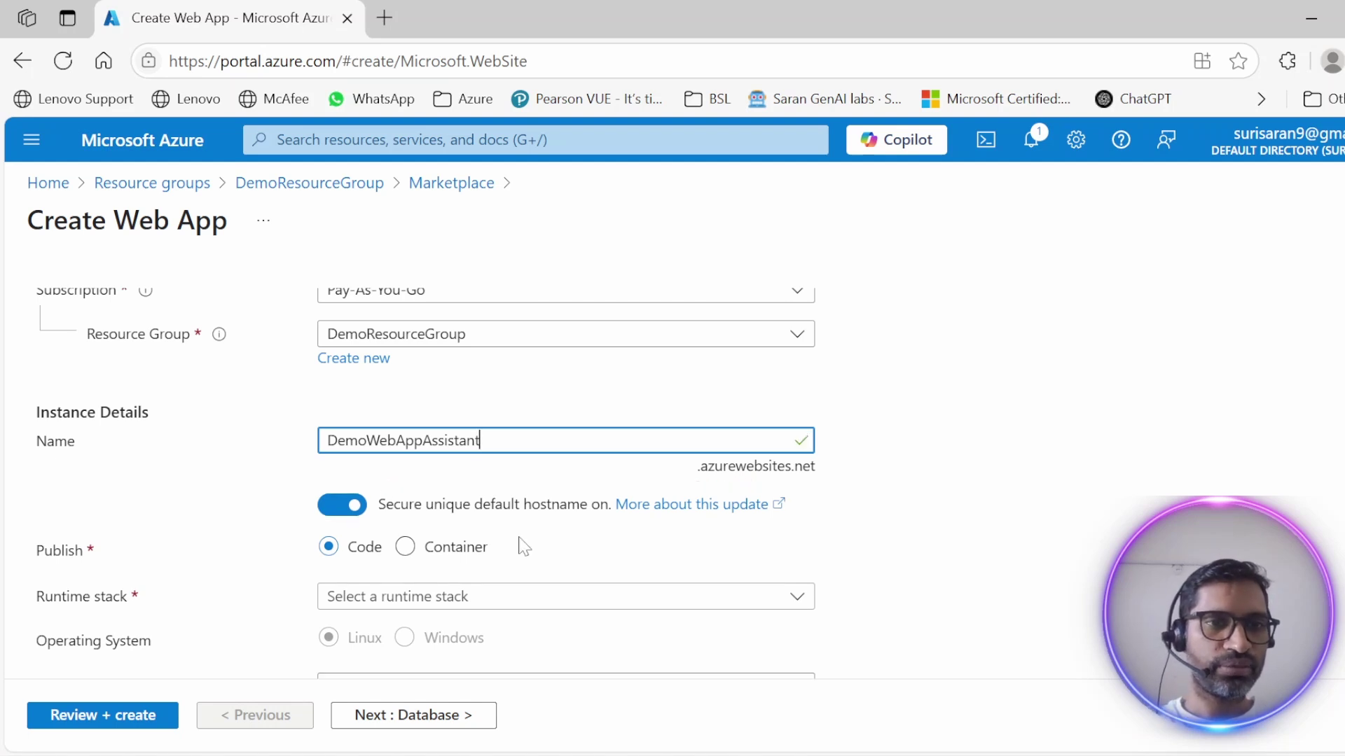
- Set the web app's runtime stack to Python 3.12
{"action": "scroll", "coordinate": [507, 462], "scroll_direction": "down", "scroll_amount": 2}
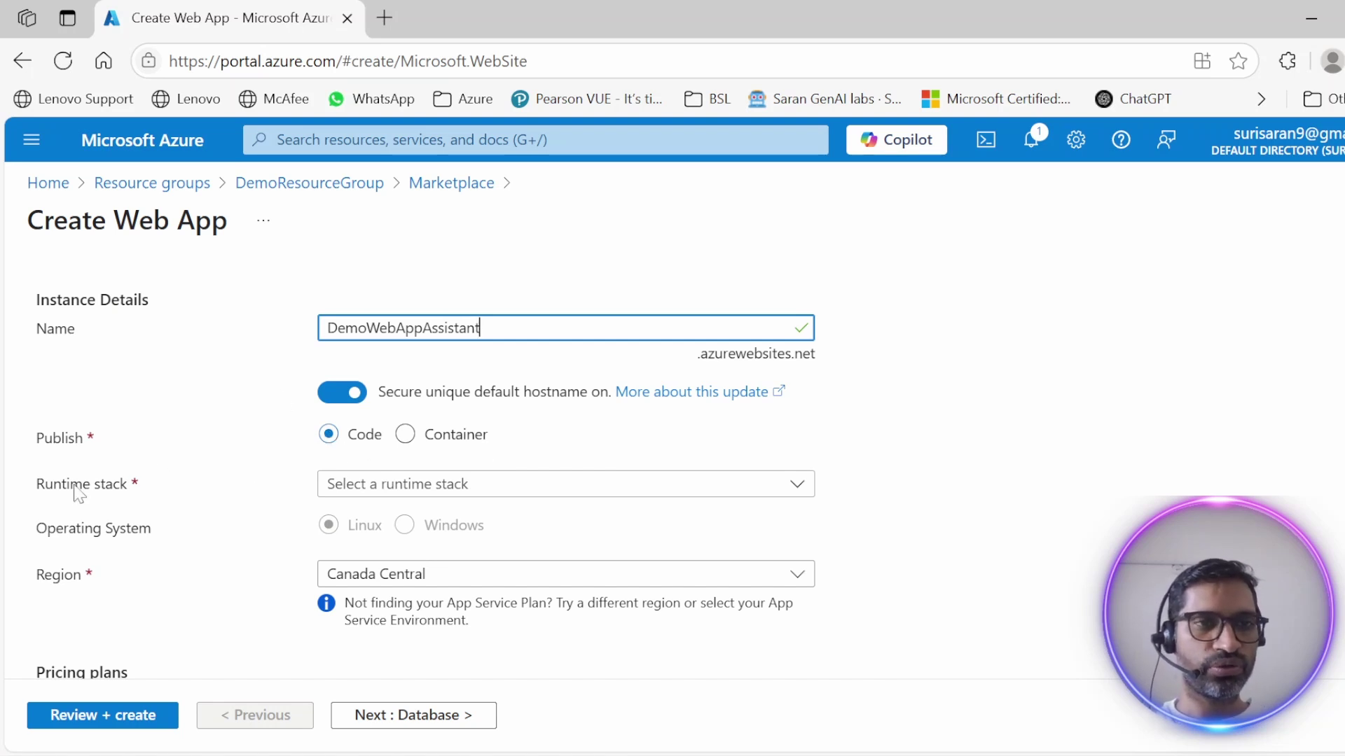
{"action": "left_click", "coordinate": [751, 494]}
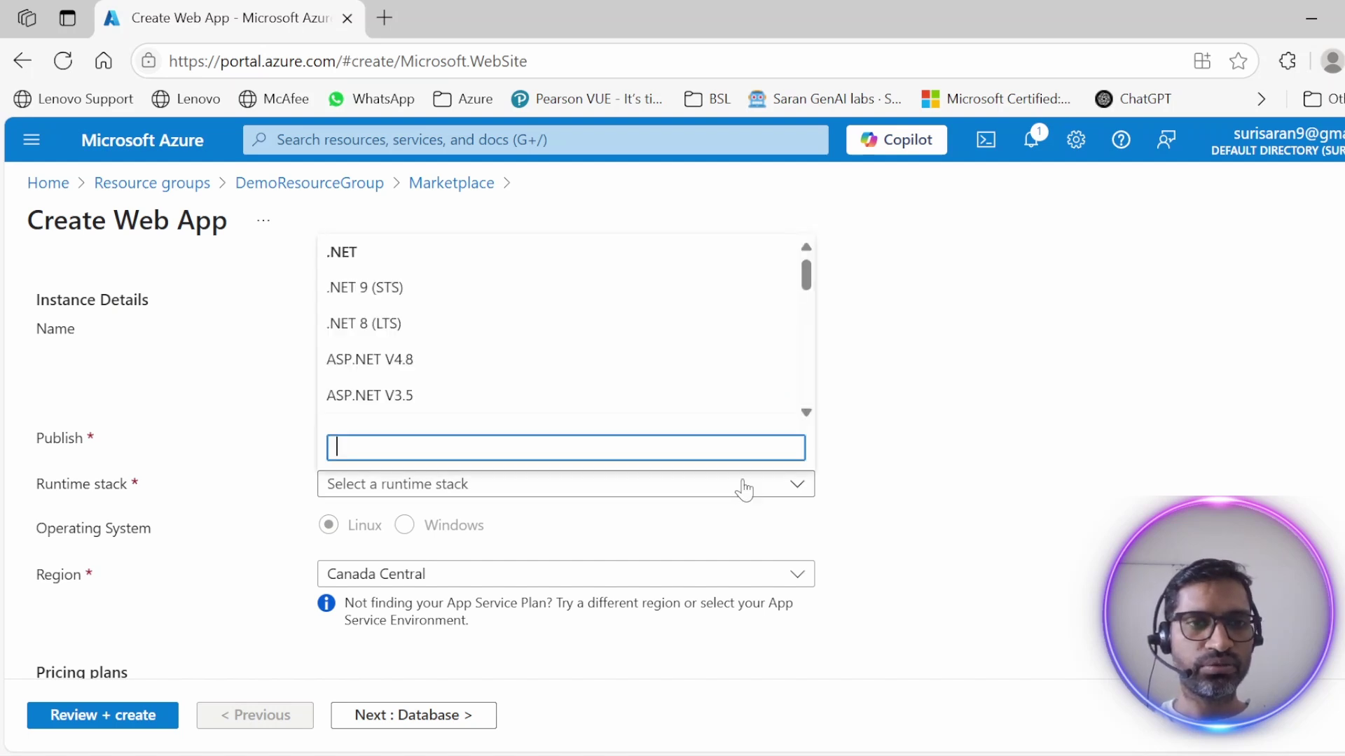
{"action": "scroll", "coordinate": [642, 355], "scroll_direction": "down", "scroll_amount": 3}
{"action": "scroll", "coordinate": [646, 356], "scroll_direction": "down", "scroll_amount": 5}
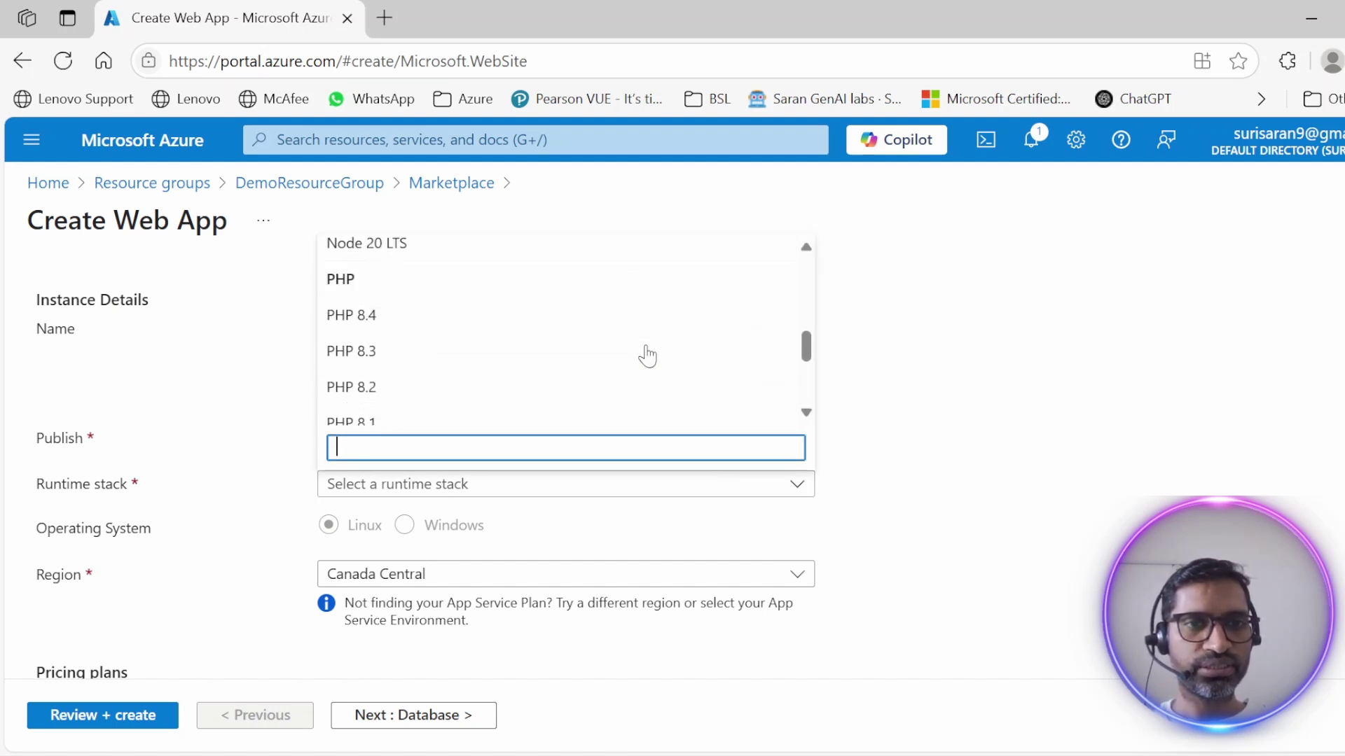
{"action": "left_click", "coordinate": [596, 414]}
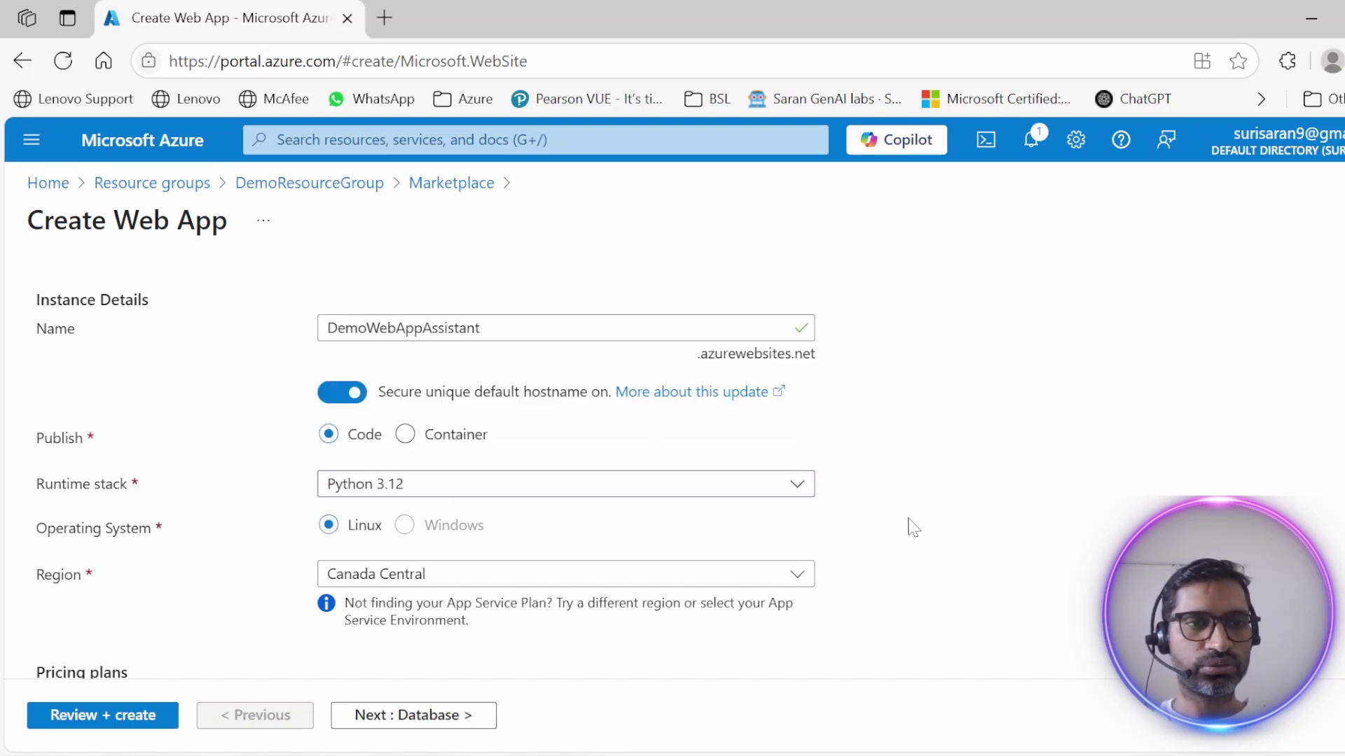
- Review the web app's basic settings, including resource group, region, Linux plan, pricing and zone redundancy
{"action": "scroll", "coordinate": [910, 528], "scroll_direction": "down", "scroll_amount": 2}
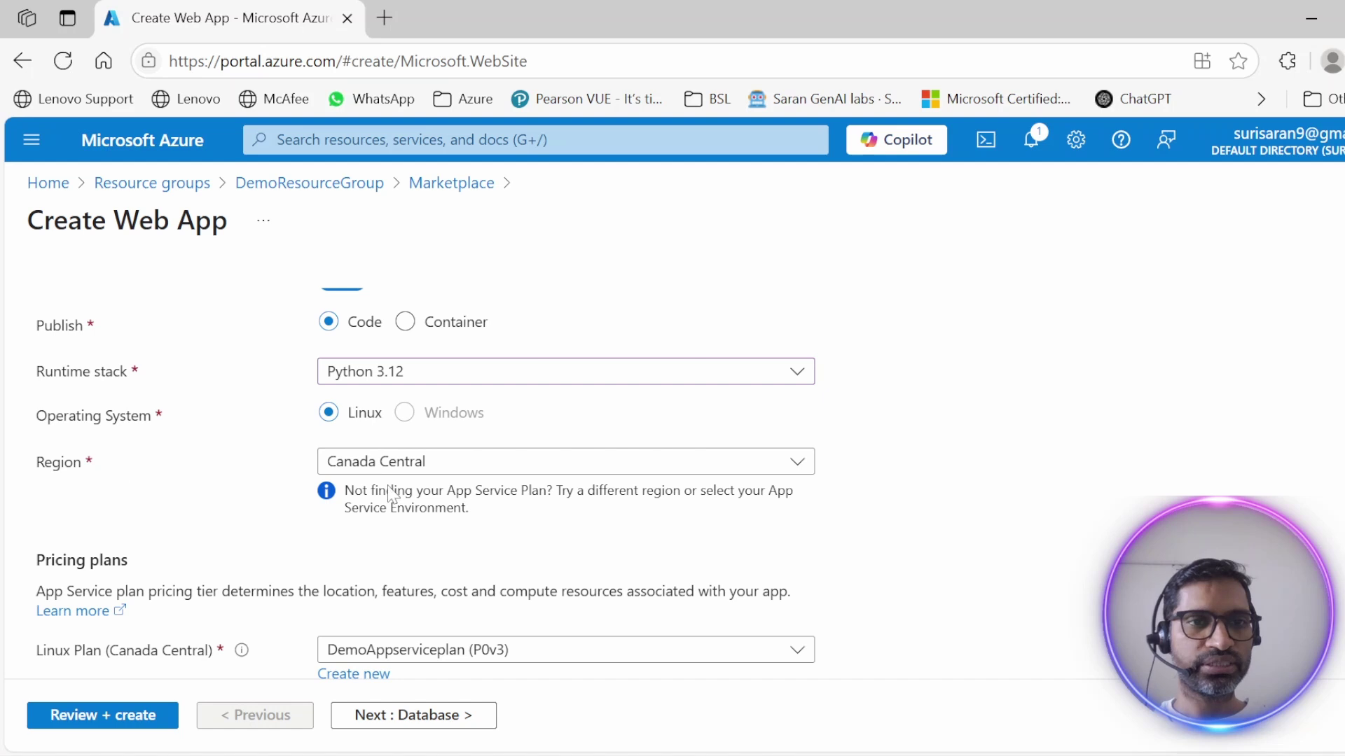
{"action": "scroll", "coordinate": [617, 524], "scroll_direction": "down", "scroll_amount": 2}
{"action": "scroll", "coordinate": [616, 524], "scroll_direction": "down", "scroll_amount": 2}
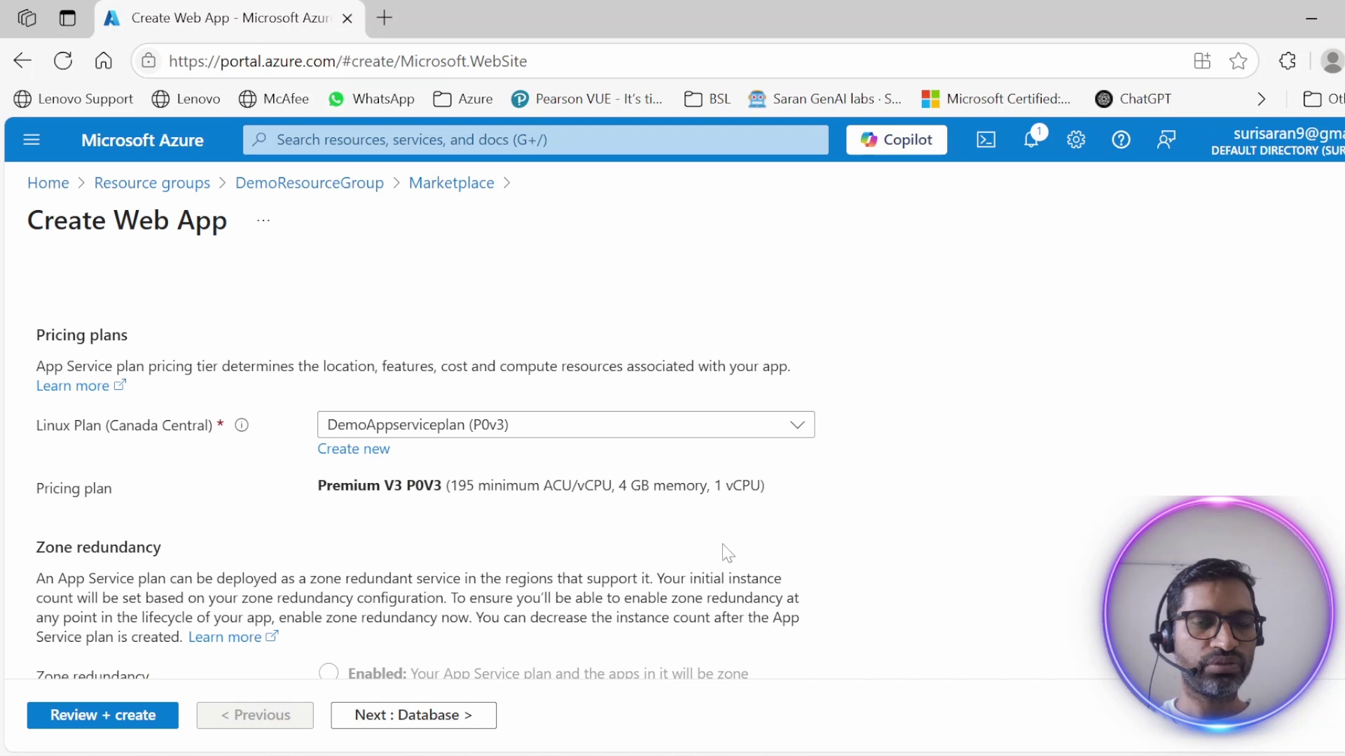
{"action": "scroll", "coordinate": [766, 546], "scroll_direction": "up", "scroll_amount": 6}
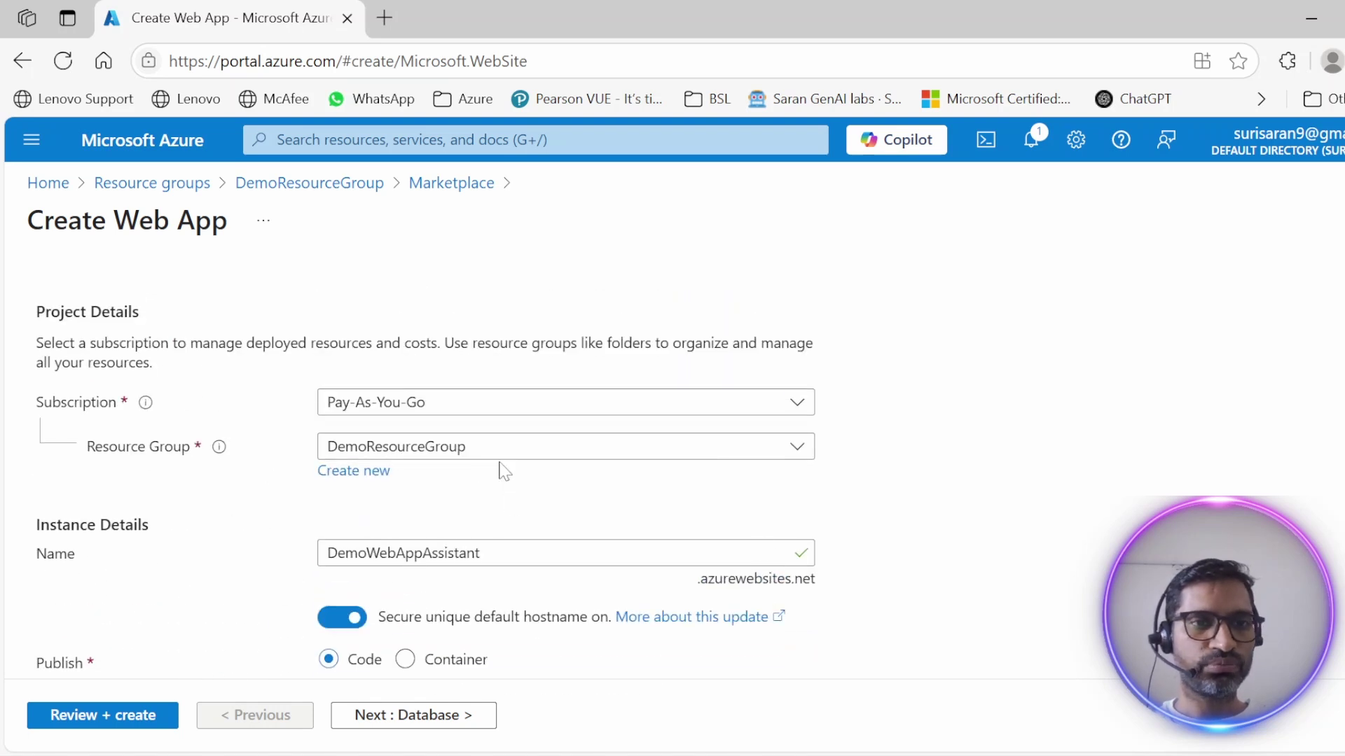
{"action": "scroll", "coordinate": [502, 472], "scroll_direction": "down", "scroll_amount": 3}
{"action": "scroll", "coordinate": [446, 549], "scroll_direction": "down", "scroll_amount": 5}
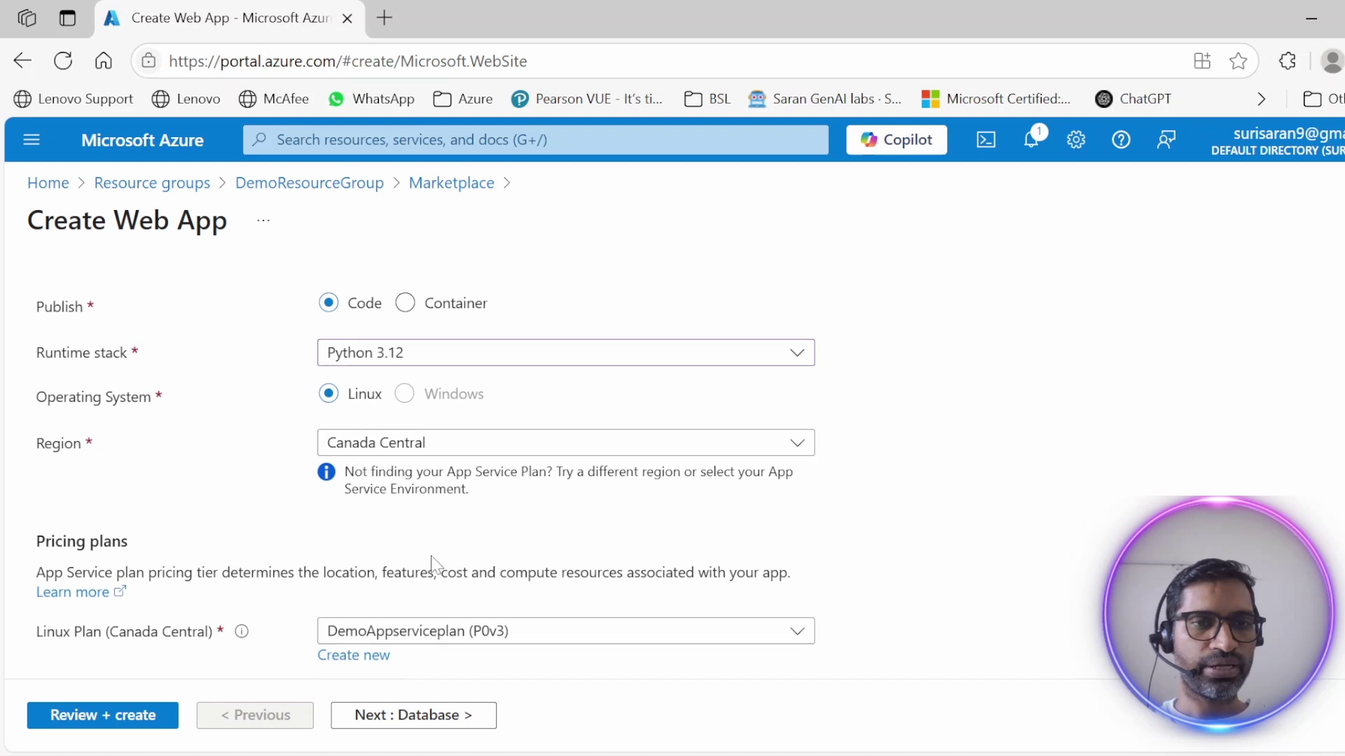
{"action": "scroll", "coordinate": [335, 564], "scroll_direction": "down", "scroll_amount": 2}
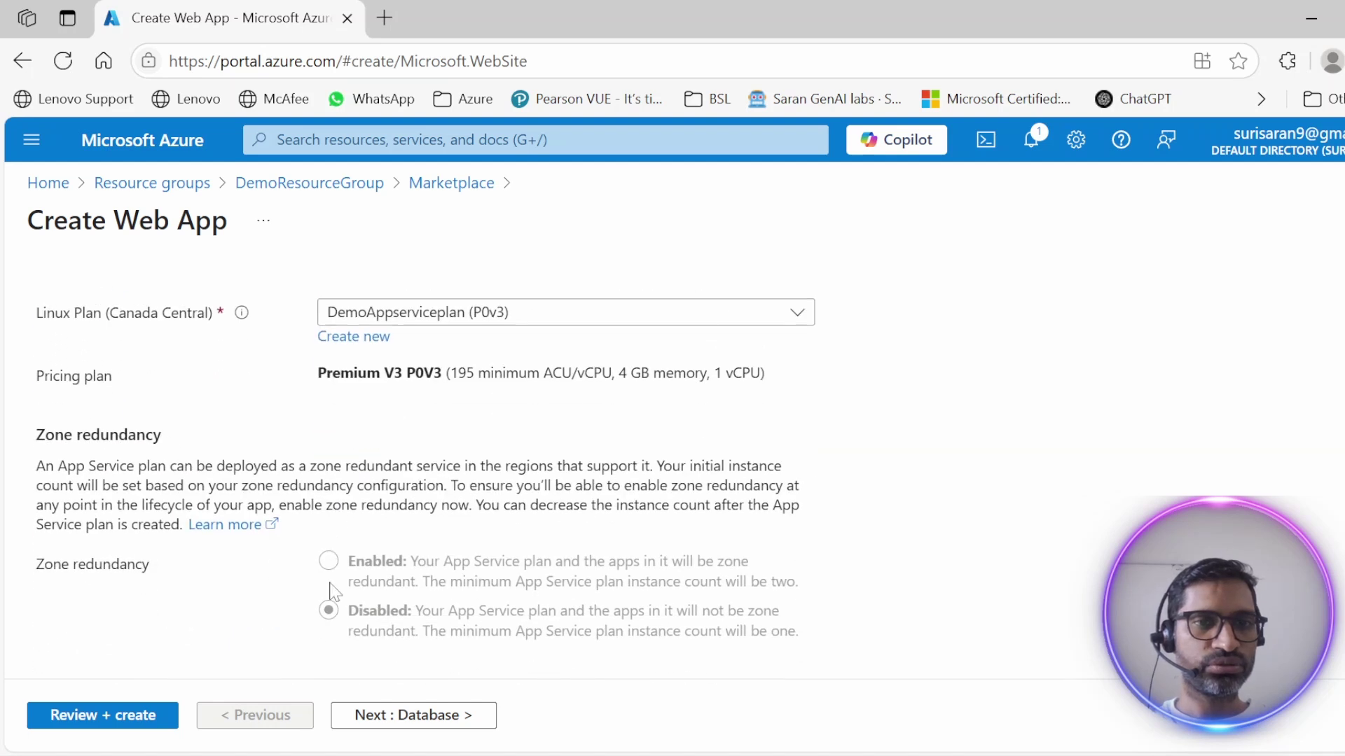
- Keep the default database and deployment settings, review the summary and create the web app
{"action": "left_click", "coordinate": [410, 718]}
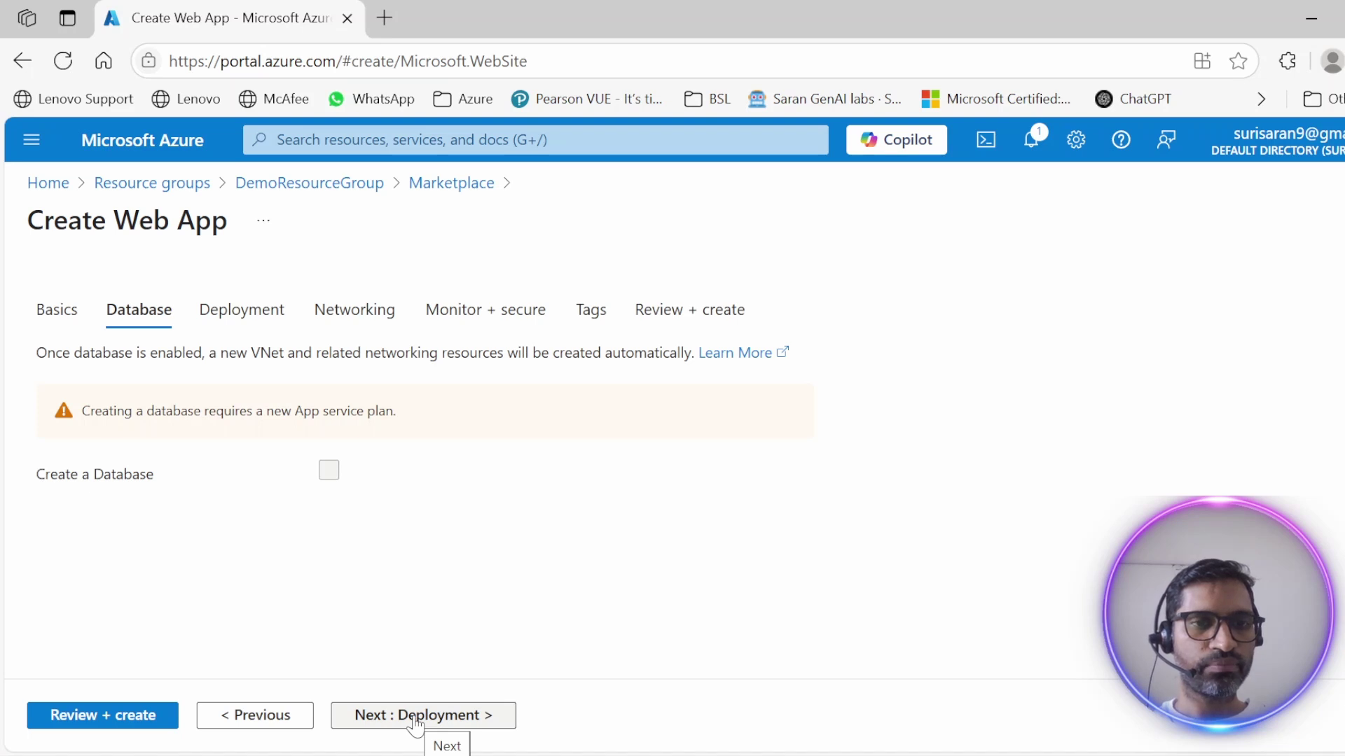
{"action": "left_click", "coordinate": [415, 717]}
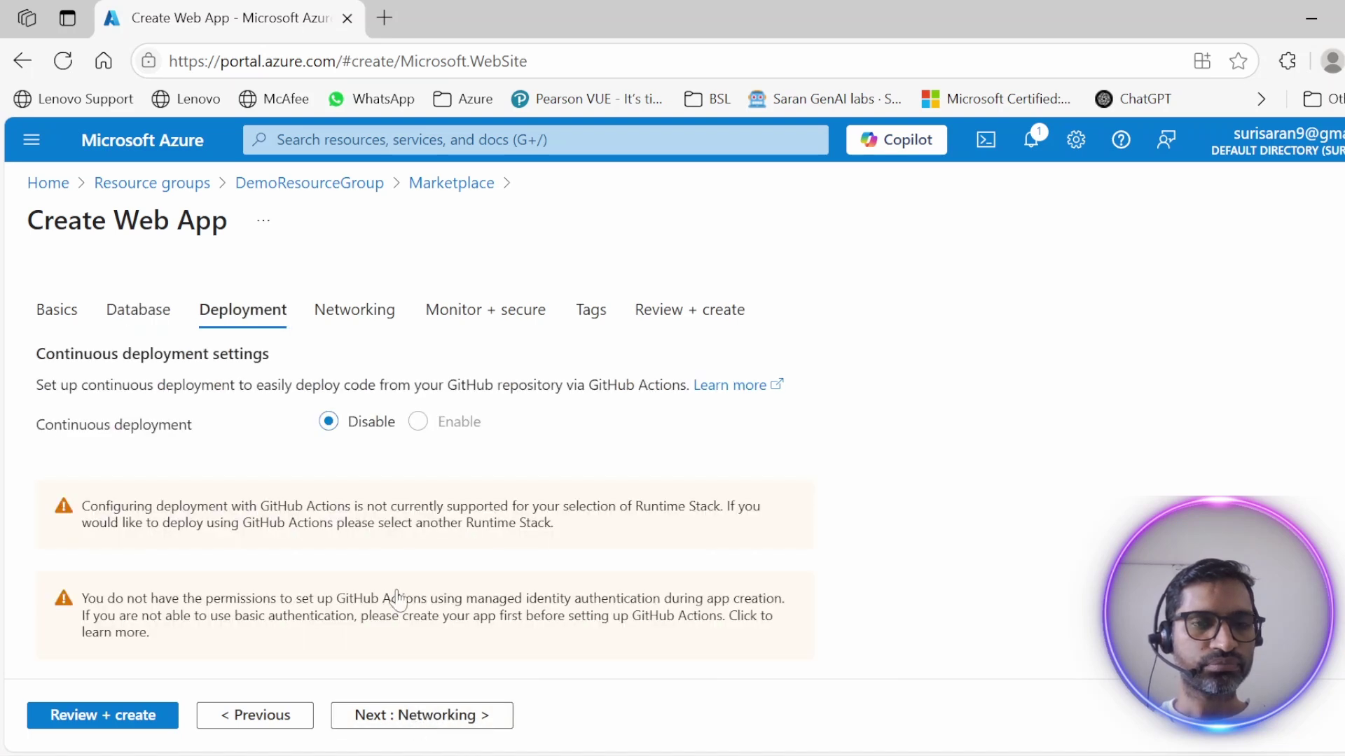
{"action": "left_click", "coordinate": [105, 716]}
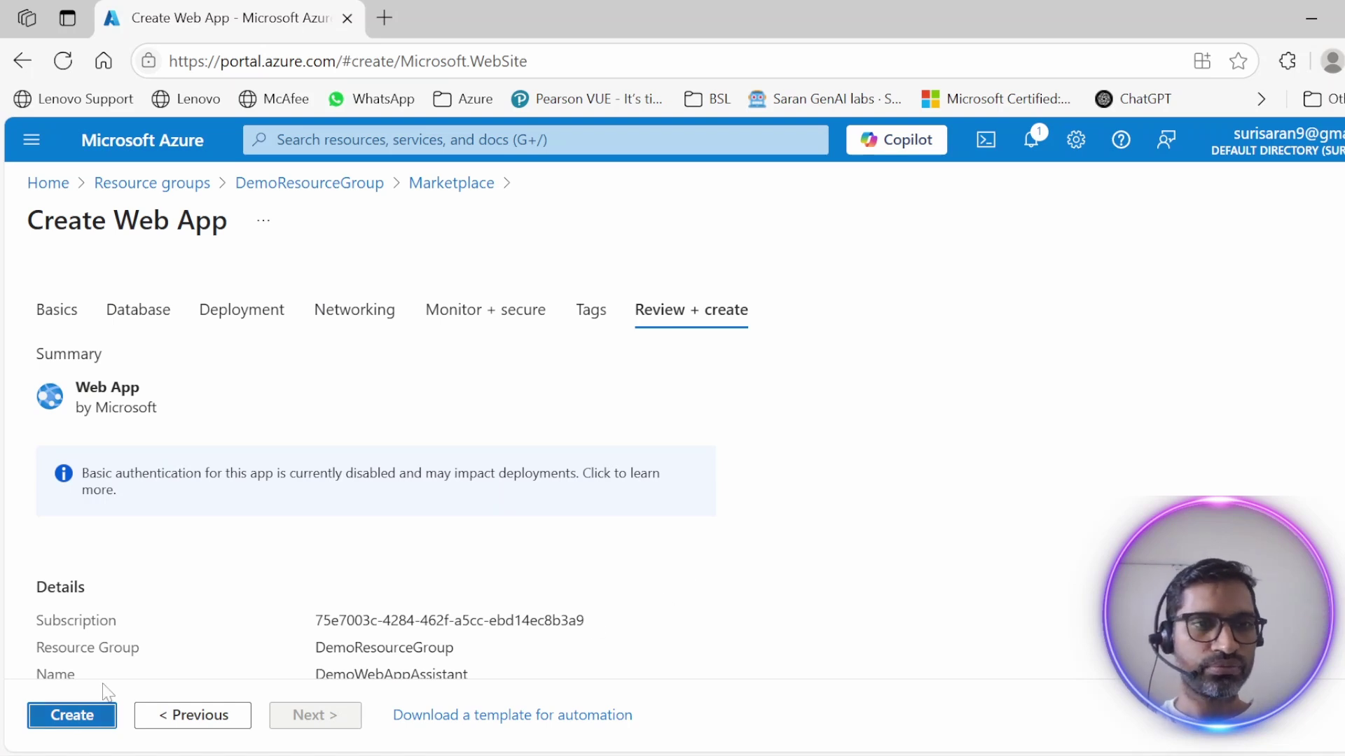
{"action": "scroll", "coordinate": [421, 490], "scroll_direction": "down", "scroll_amount": 5}
{"action": "left_click", "coordinate": [74, 720]}
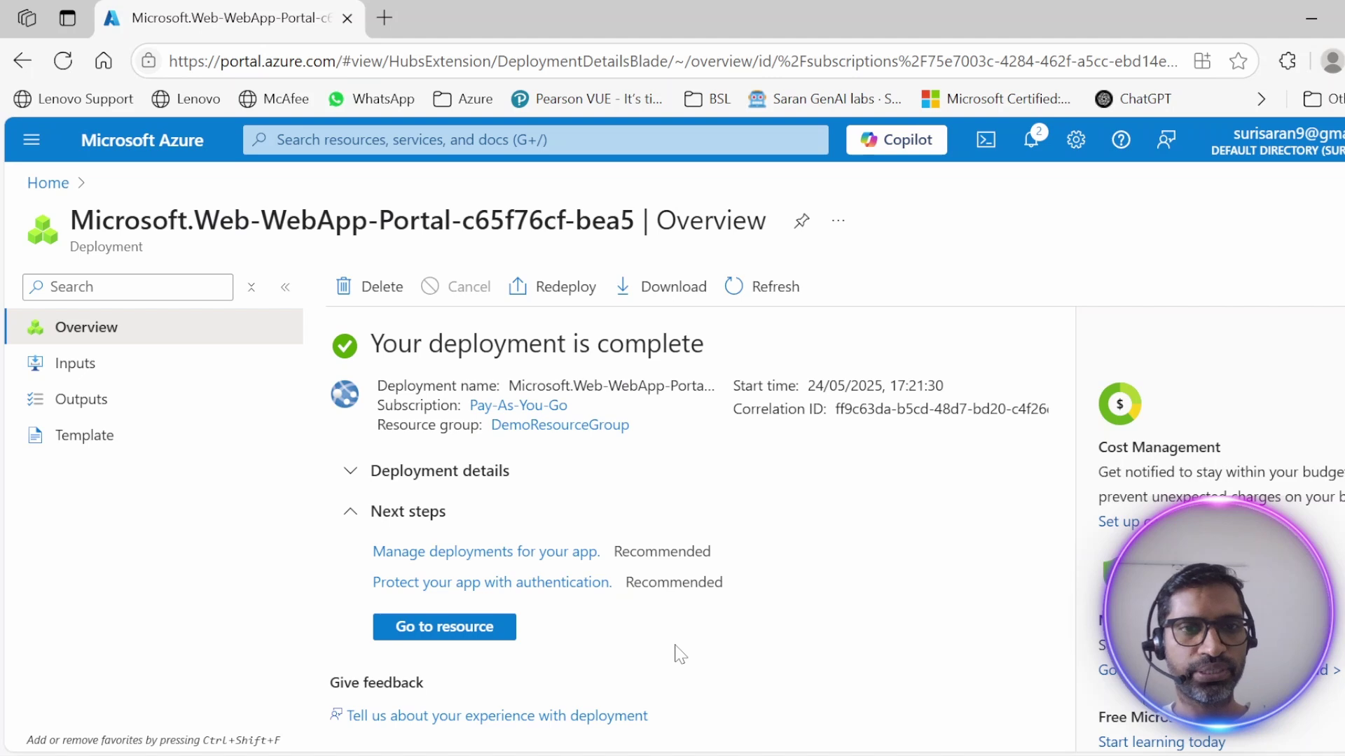
- Go to the newly deployed DemoWebAppAssistant resource and open its Deployment Center
{"action": "left_click", "coordinate": [459, 633]}
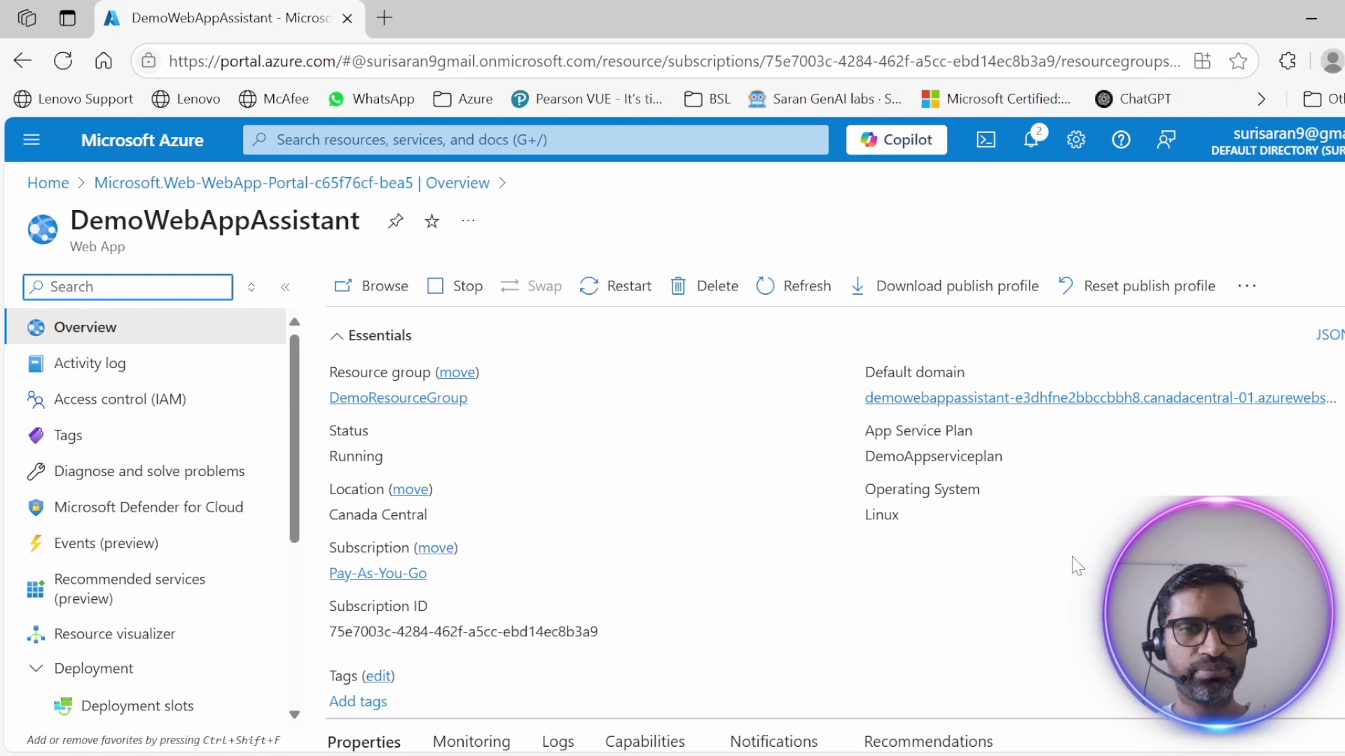
{"action": "double_click", "coordinate": [211, 221]}
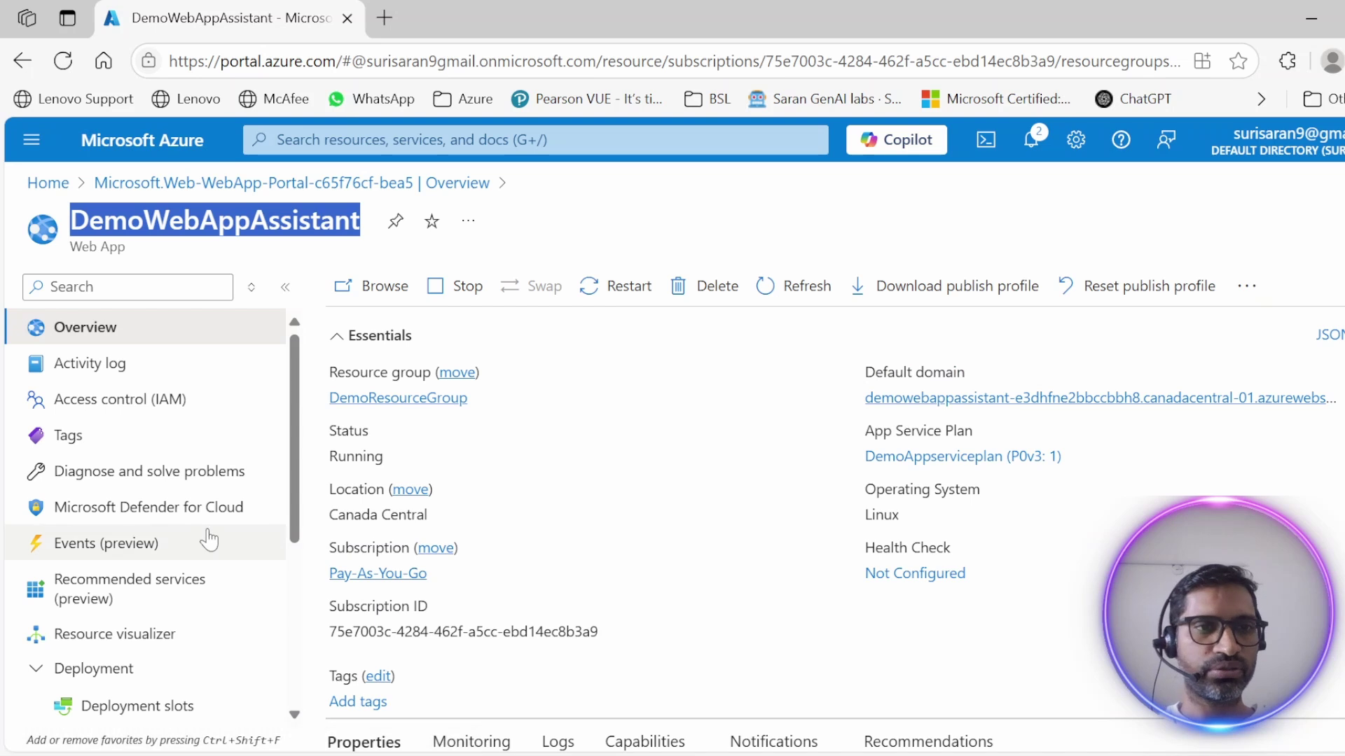
{"action": "scroll", "coordinate": [300, 511], "scroll_direction": "down", "scroll_amount": 3}
{"action": "scroll", "coordinate": [300, 512], "scroll_direction": "down", "scroll_amount": 2}
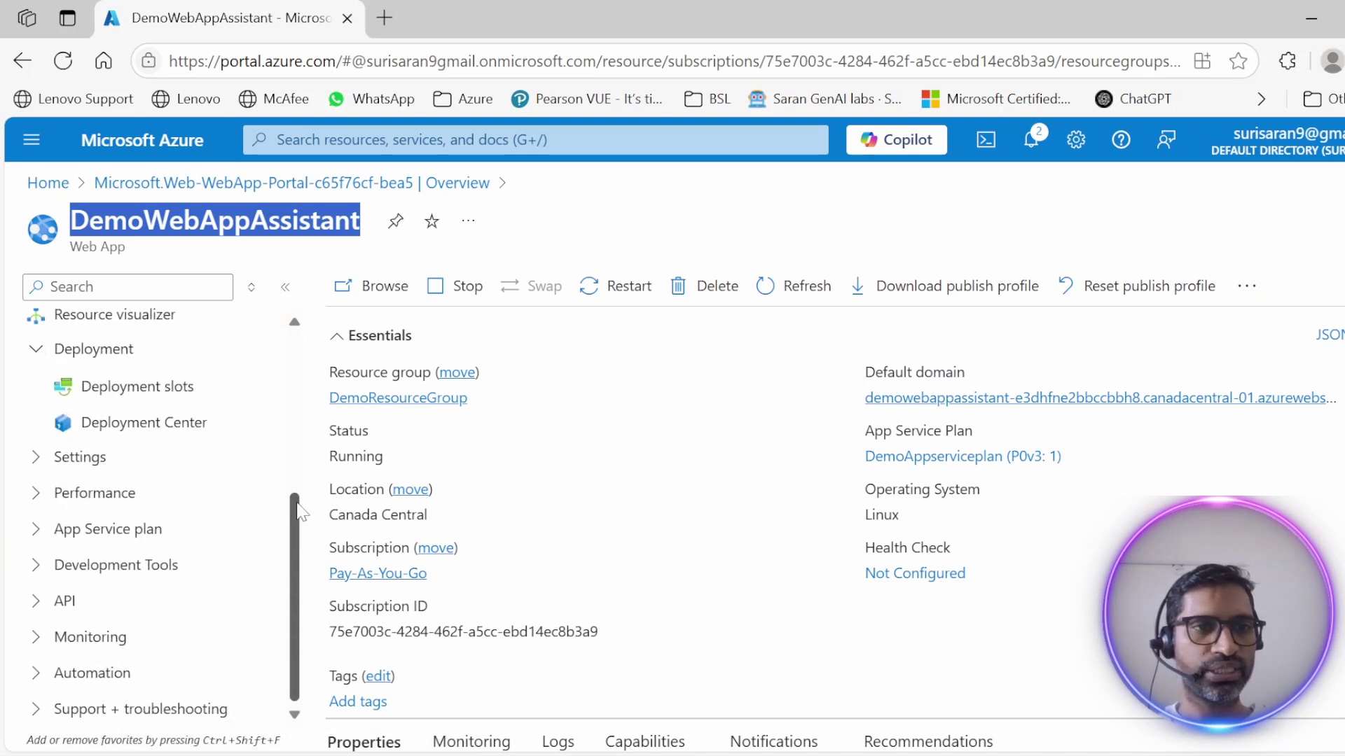
{"action": "scroll", "coordinate": [222, 553], "scroll_direction": "up", "scroll_amount": 5}
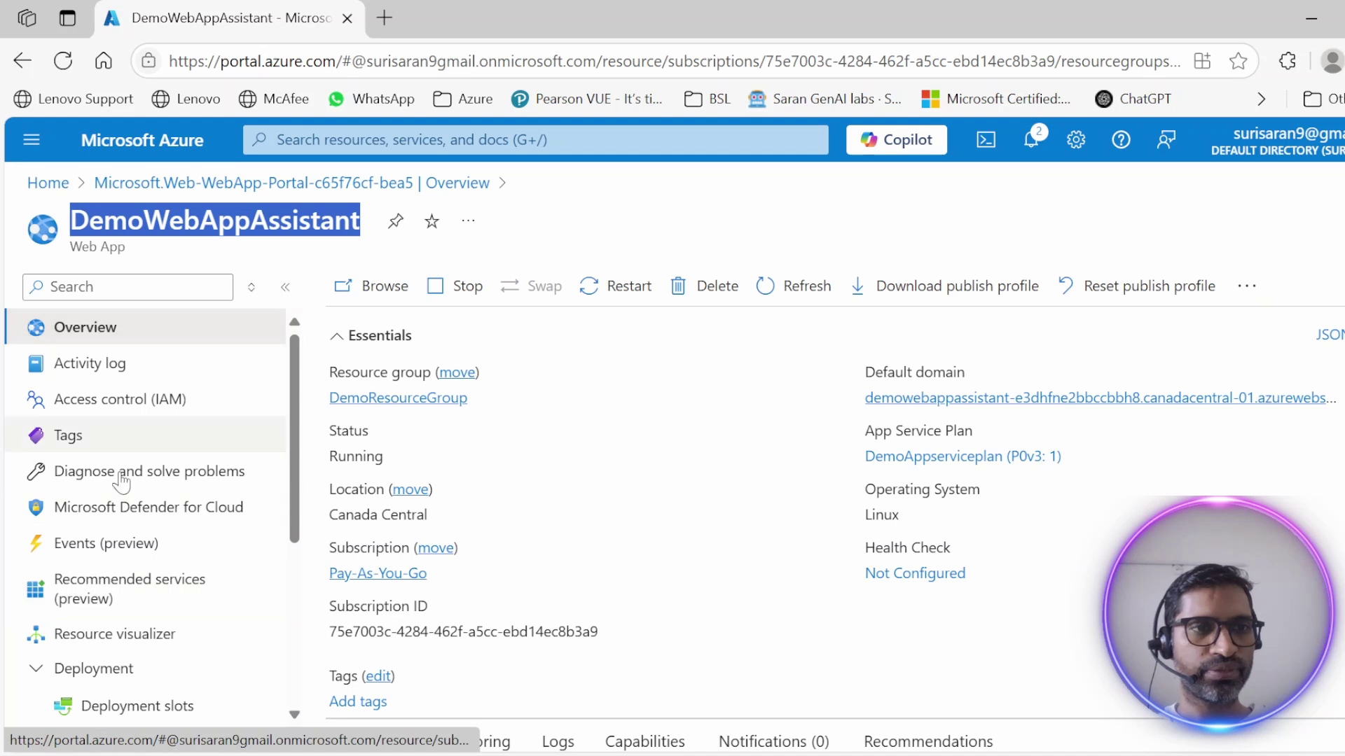
{"action": "scroll", "coordinate": [196, 579], "scroll_direction": "down", "scroll_amount": 3}
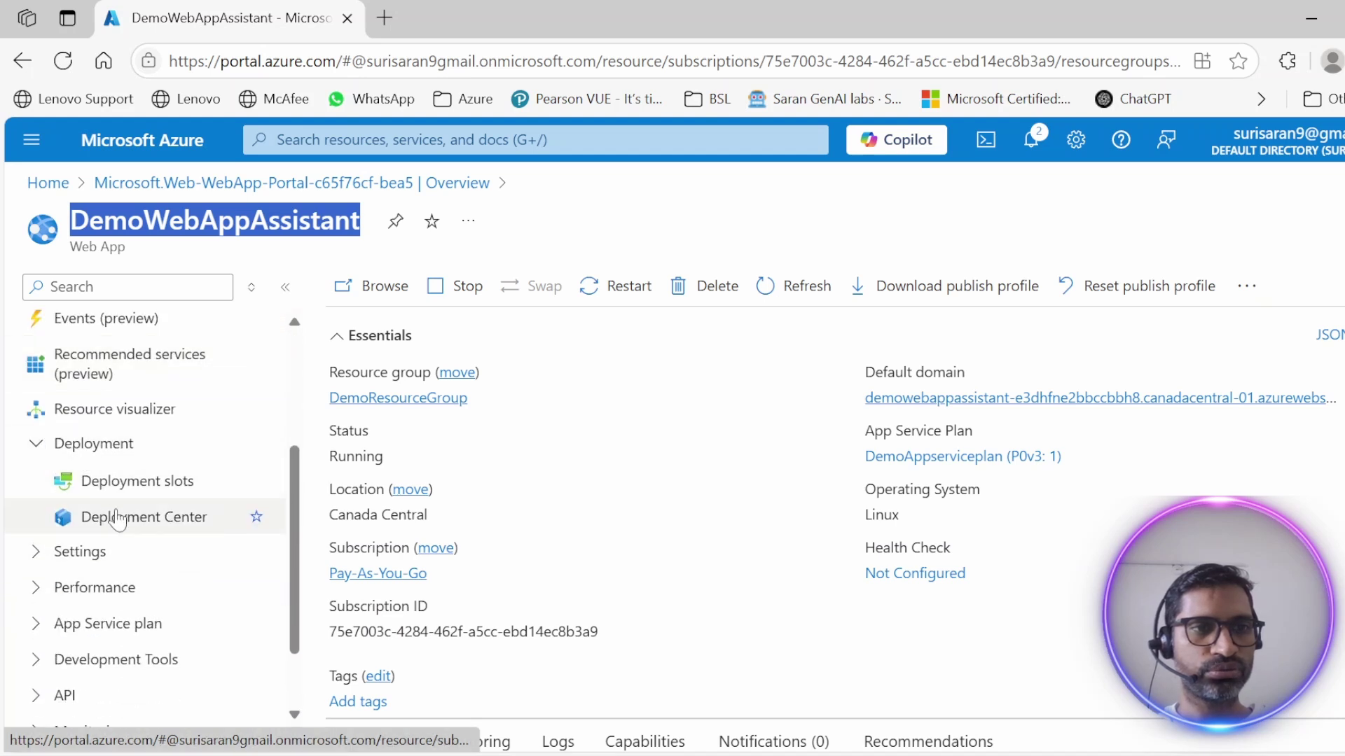
{"action": "left_click", "coordinate": [157, 524]}
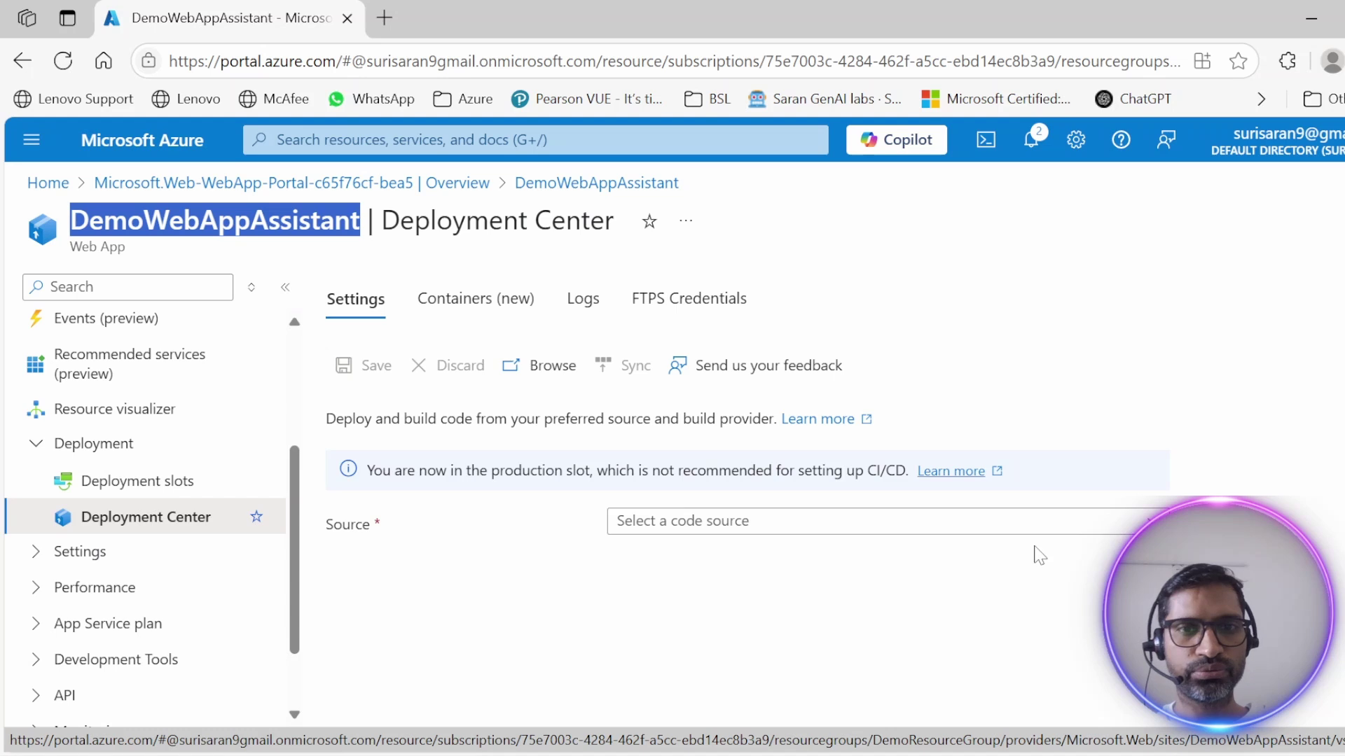
- Look through the available code sources and choose GitHub as the deployment source
{"action": "left_click", "coordinate": [1149, 524]}
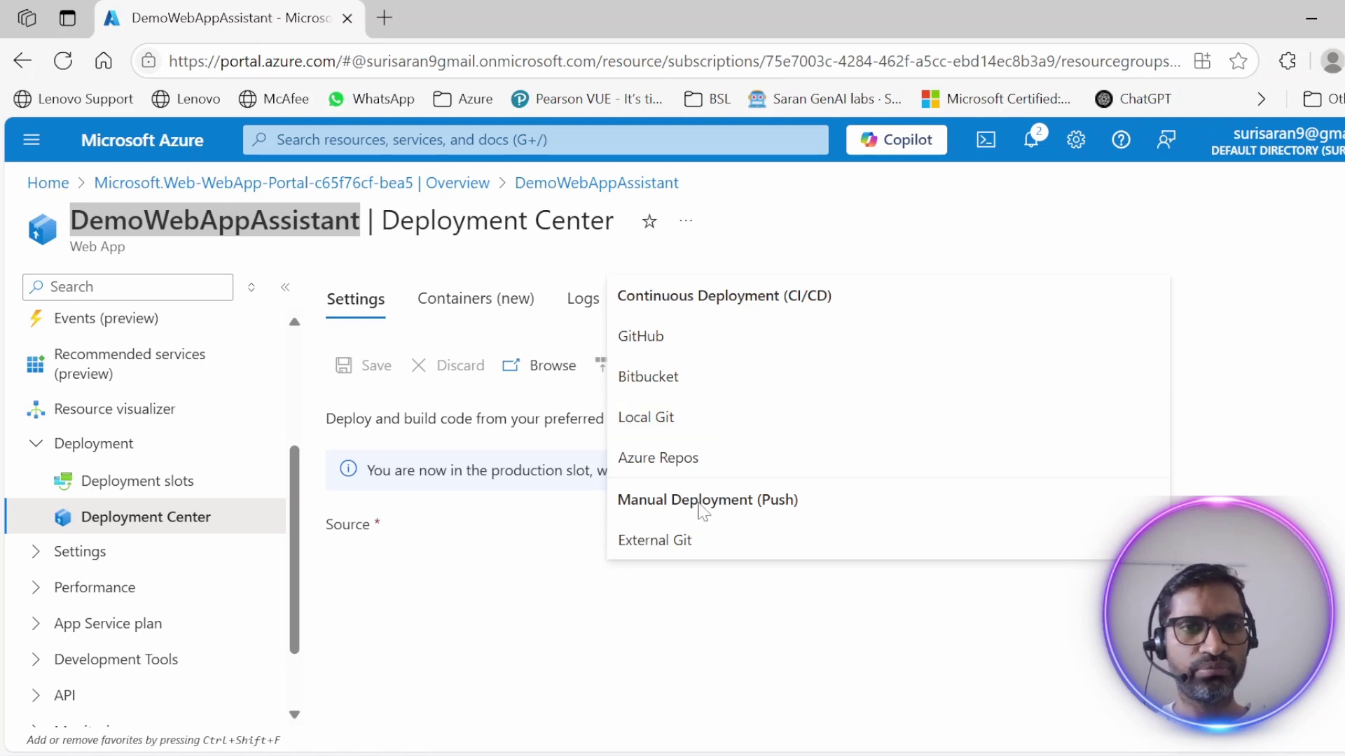
{"action": "left_click", "coordinate": [842, 597]}
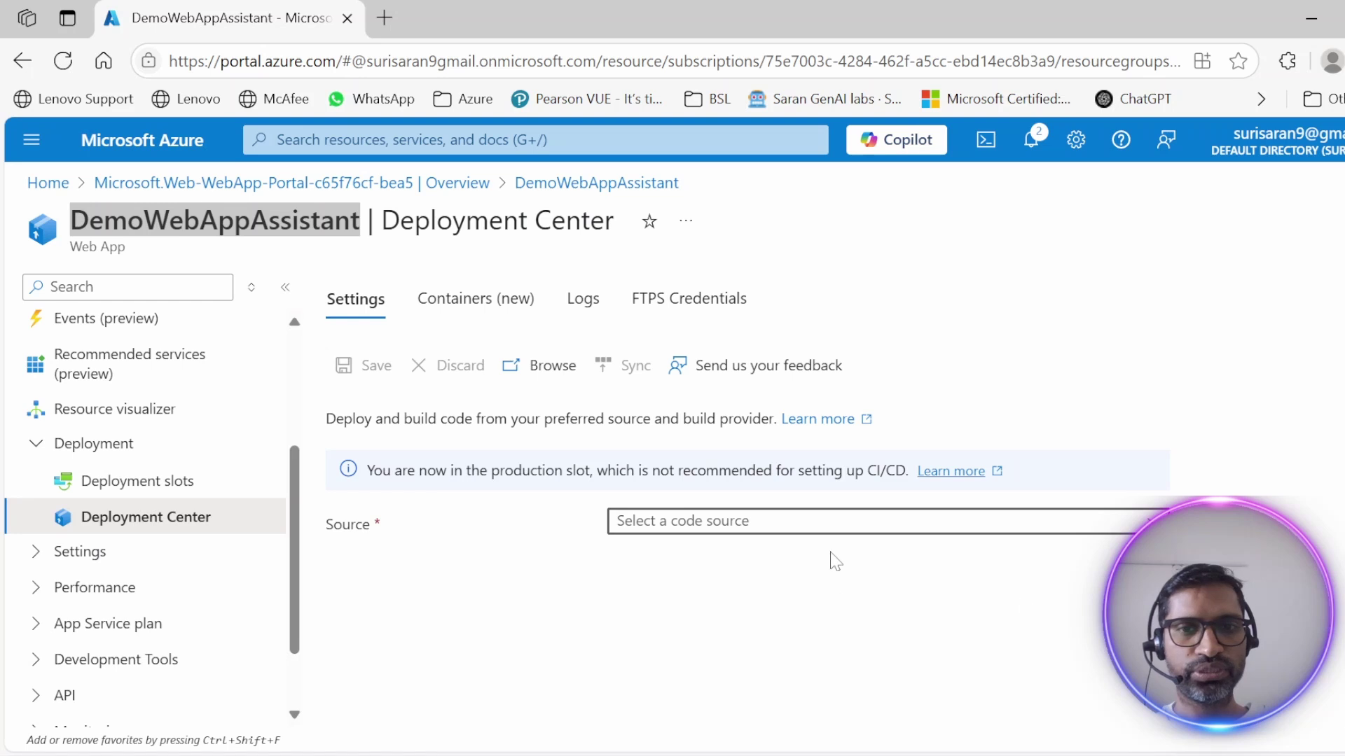
{"action": "left_click", "coordinate": [841, 533]}
{"action": "left_click", "coordinate": [684, 335]}
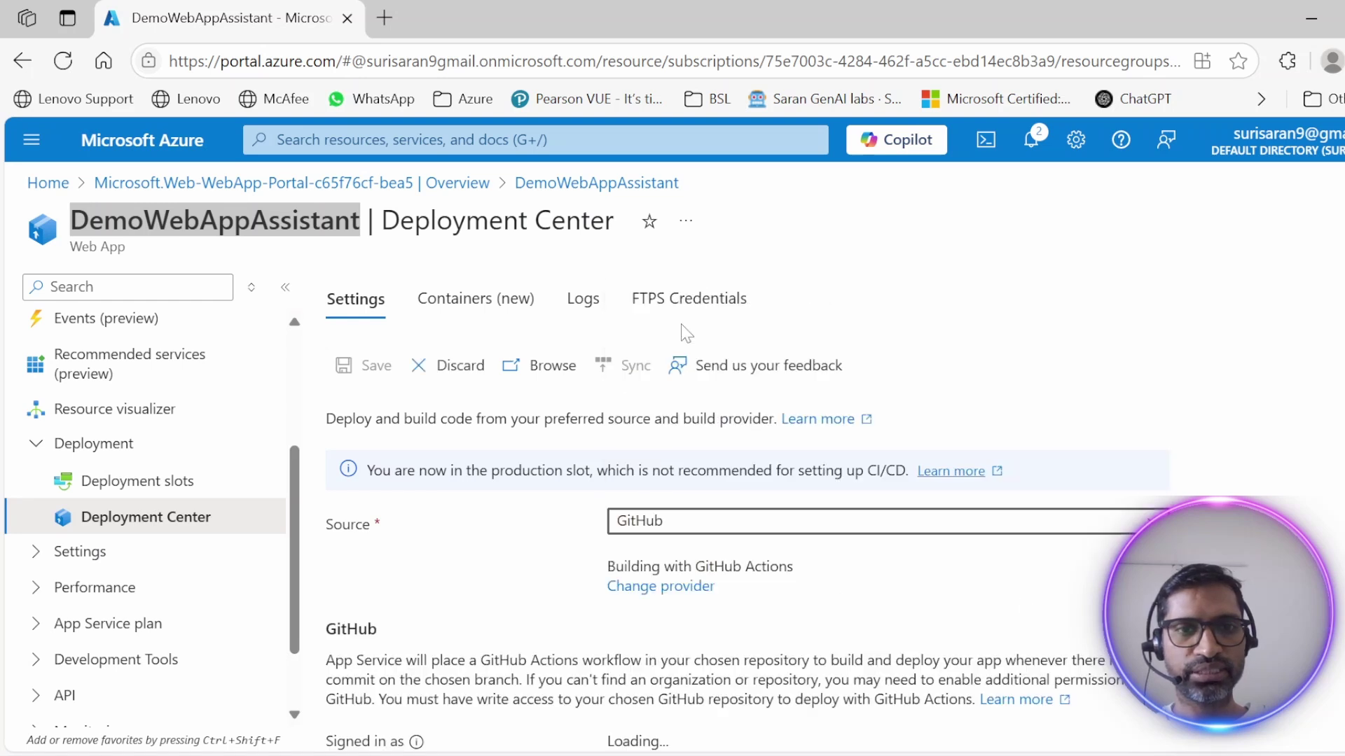
- Select the signed-in account's GitHub organization and the OnBoardingAssistant repository for the deployment
{"action": "scroll", "coordinate": [841, 596], "scroll_direction": "down", "scroll_amount": 1}
{"action": "scroll", "coordinate": [883, 611], "scroll_direction": "down", "scroll_amount": 2}
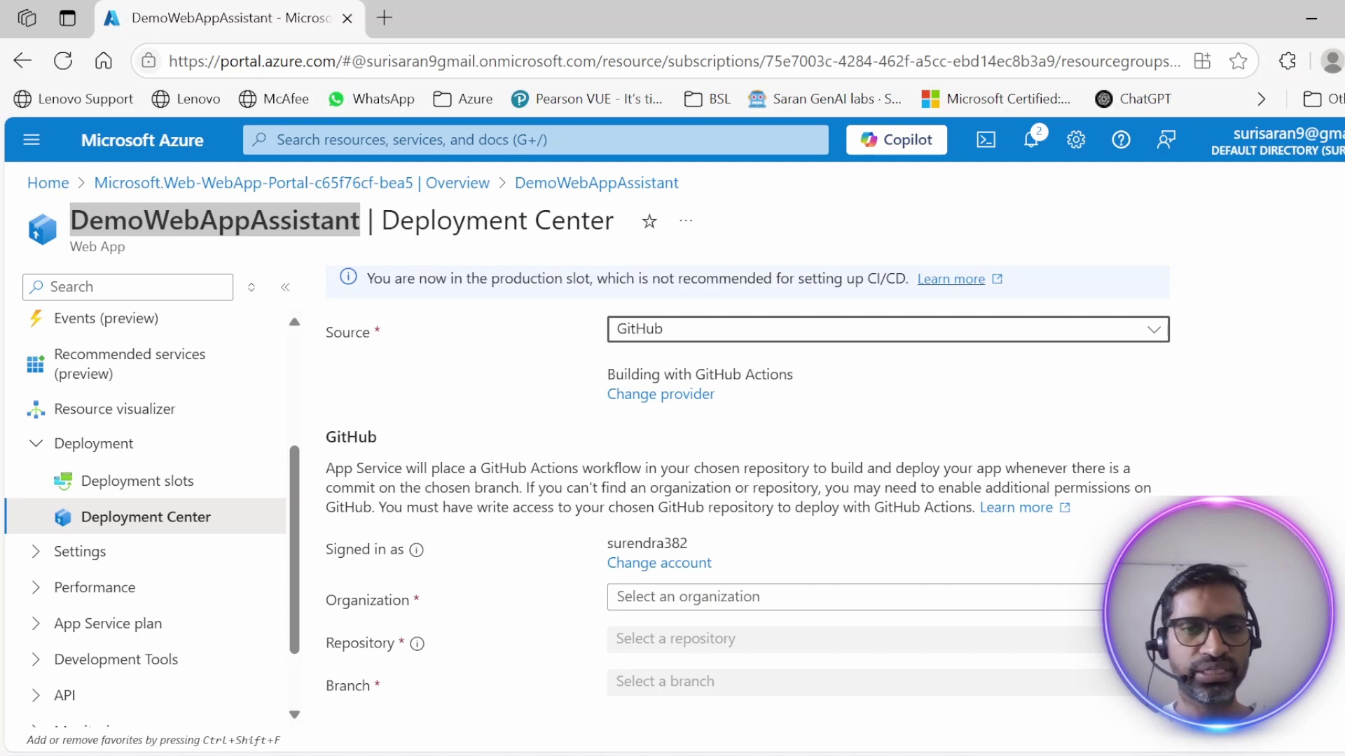
{"action": "left_click", "coordinate": [961, 605]}
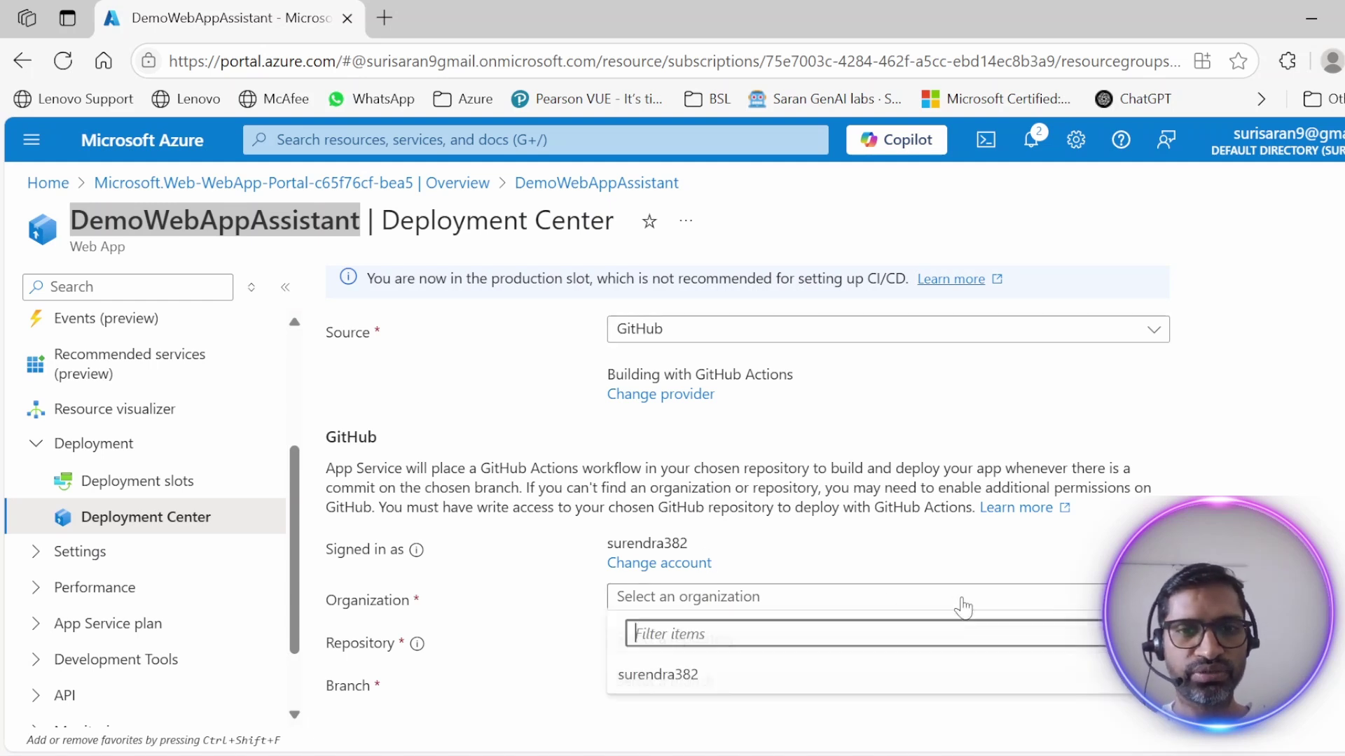
{"action": "left_click", "coordinate": [656, 683]}
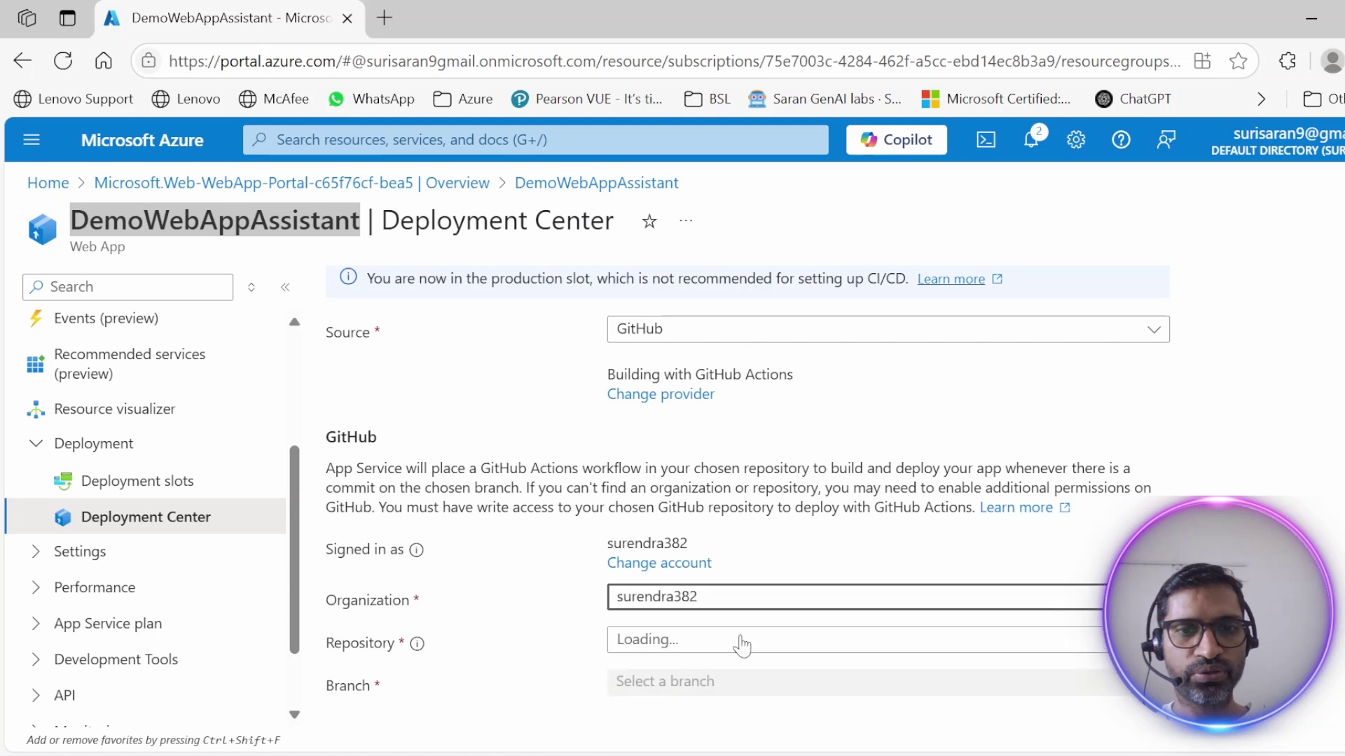
{"action": "left_click", "coordinate": [792, 648]}
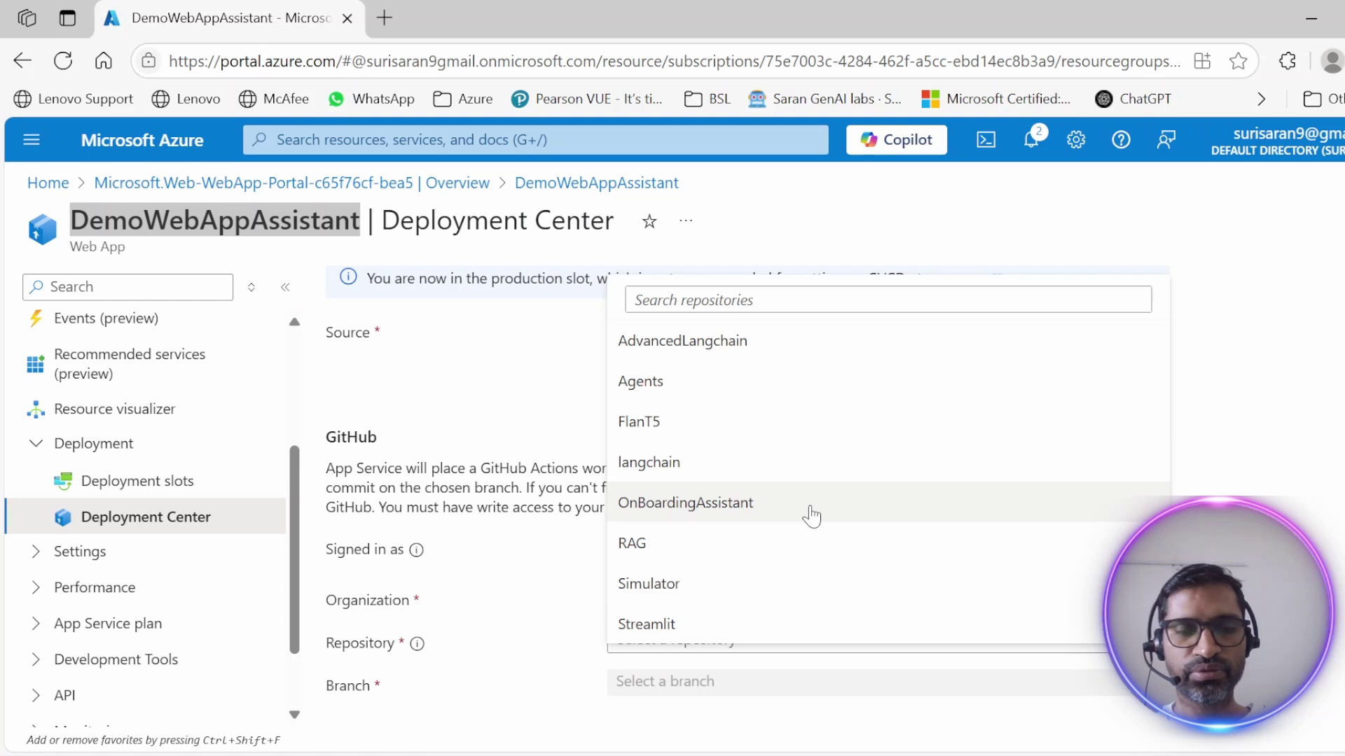
{"action": "left_click", "coordinate": [812, 518]}
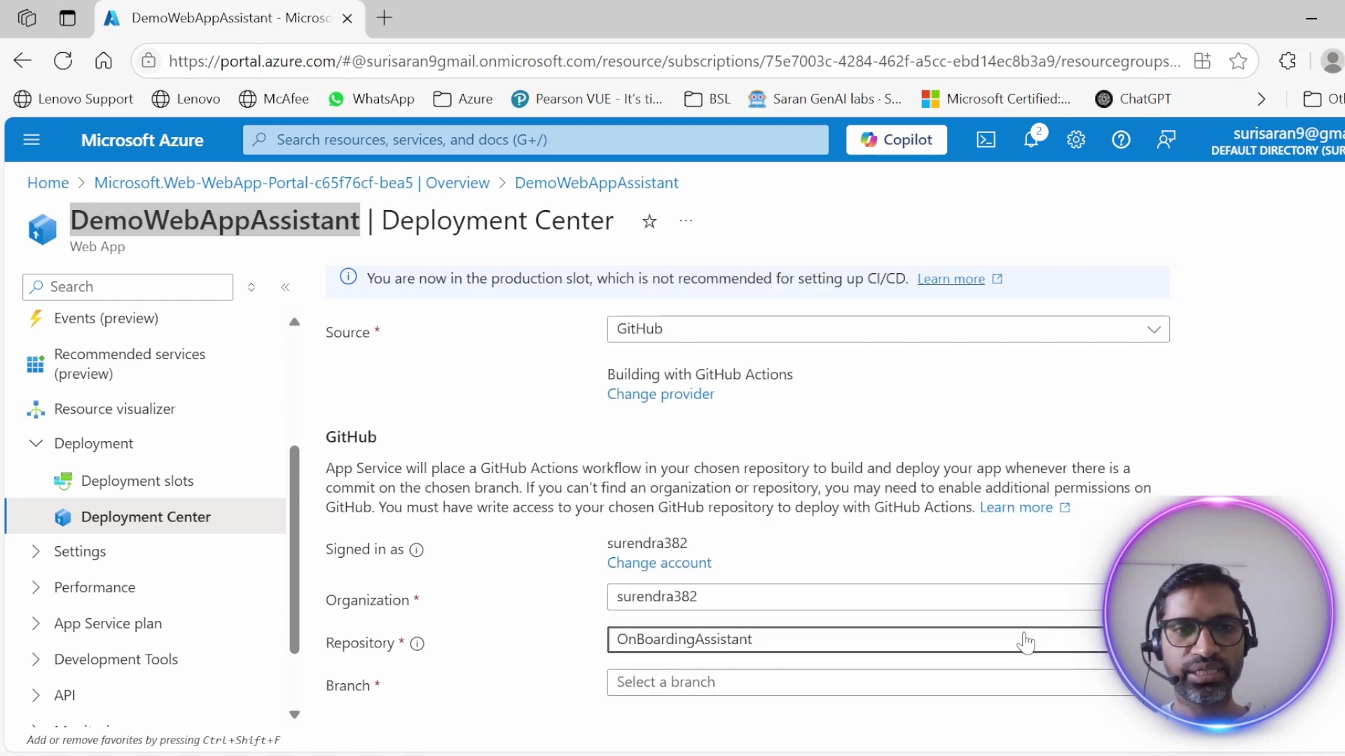
- Select the main branch, keep the default workflow, build and authentication settings, and save the deployment configuration
{"action": "left_click", "coordinate": [1008, 681]}
{"action": "left_click", "coordinate": [640, 651]}
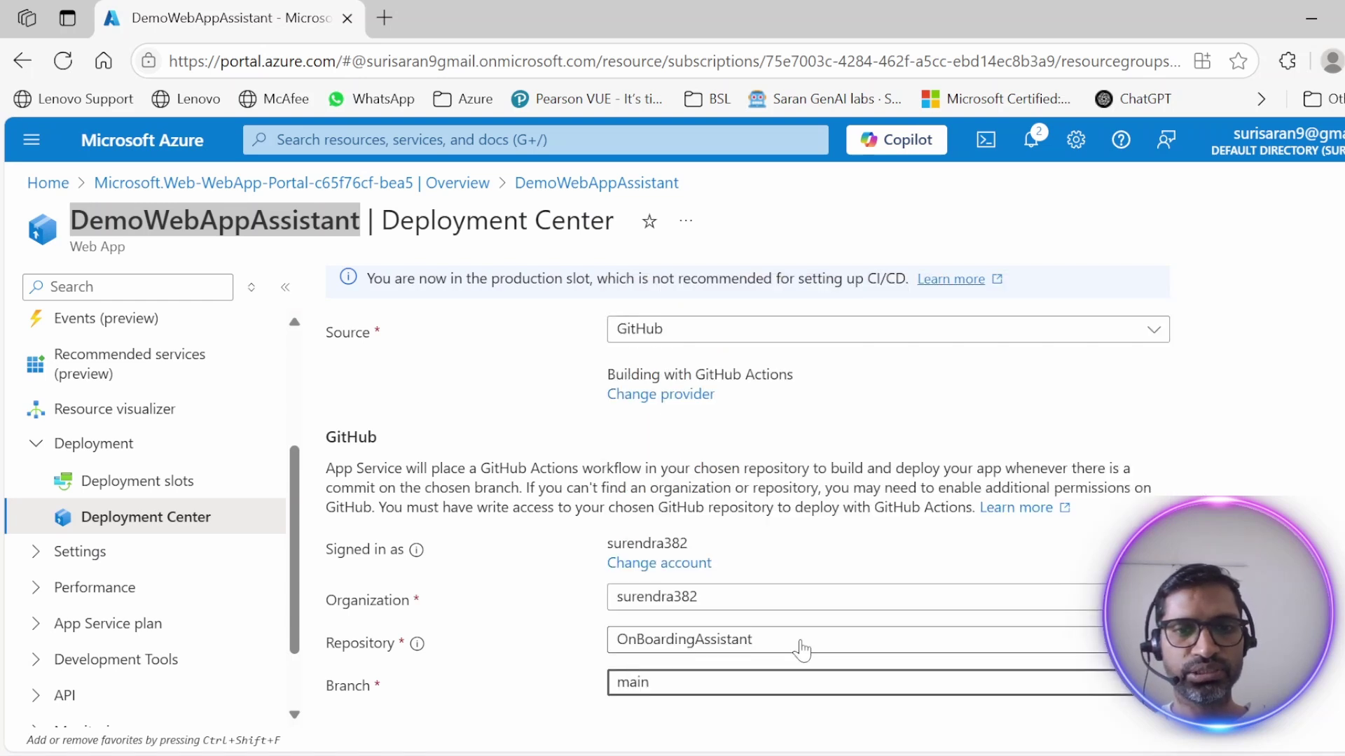
{"action": "scroll", "coordinate": [1323, 560], "scroll_direction": "down", "scroll_amount": 5}
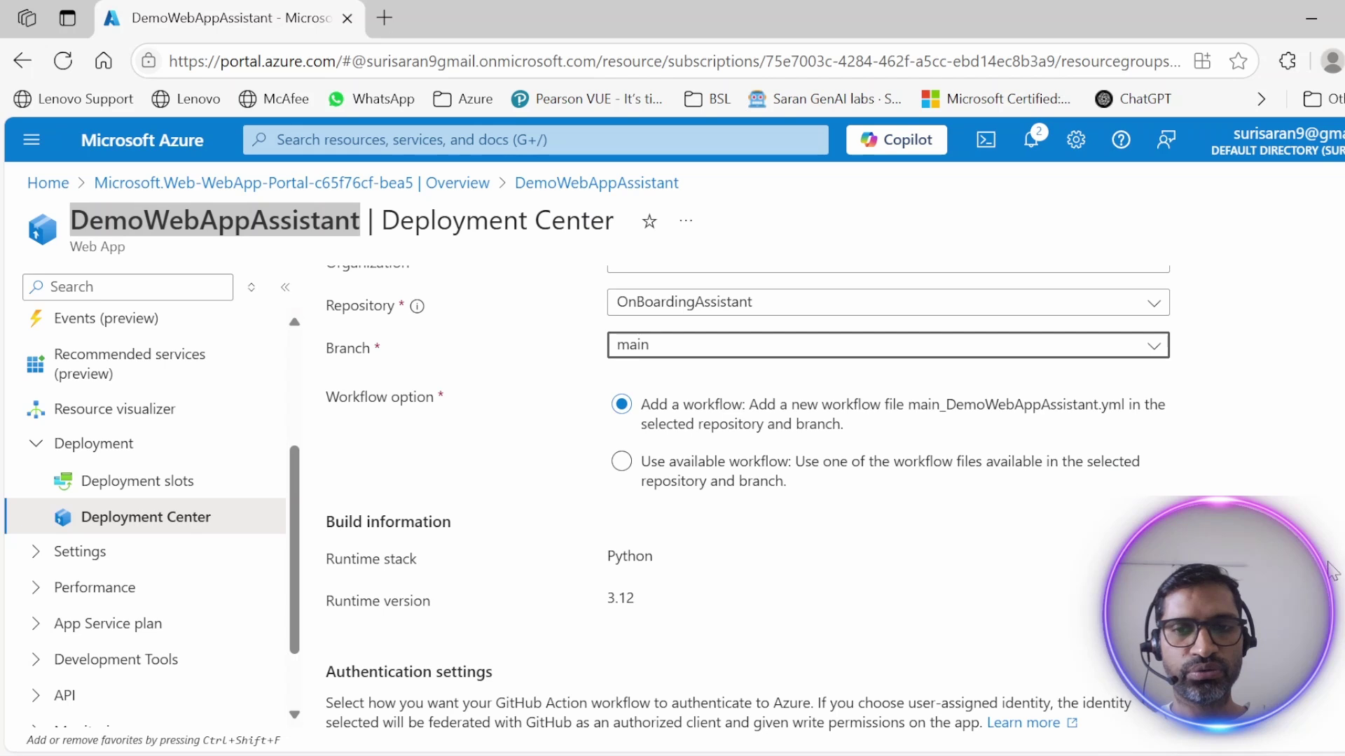
{"action": "scroll", "coordinate": [748, 509], "scroll_direction": "down", "scroll_amount": 3}
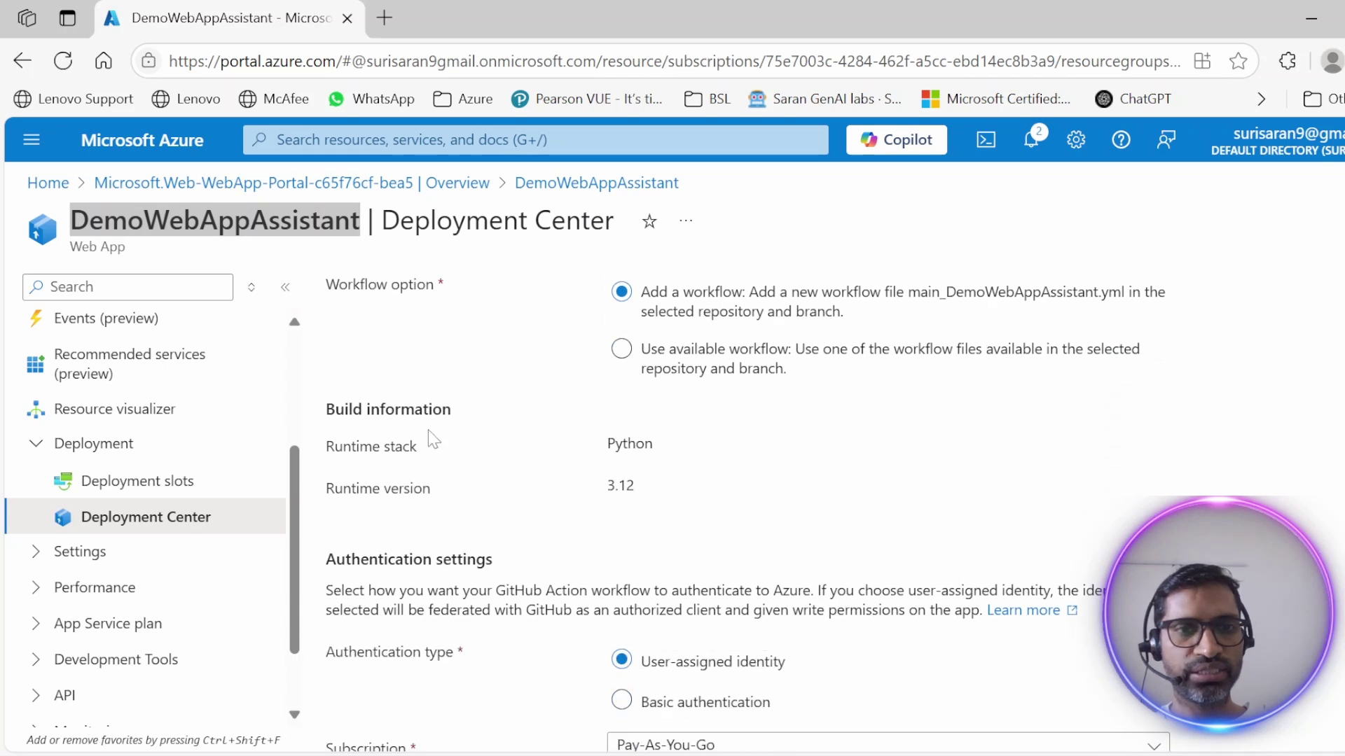
{"action": "scroll", "coordinate": [733, 540], "scroll_direction": "down", "scroll_amount": 3}
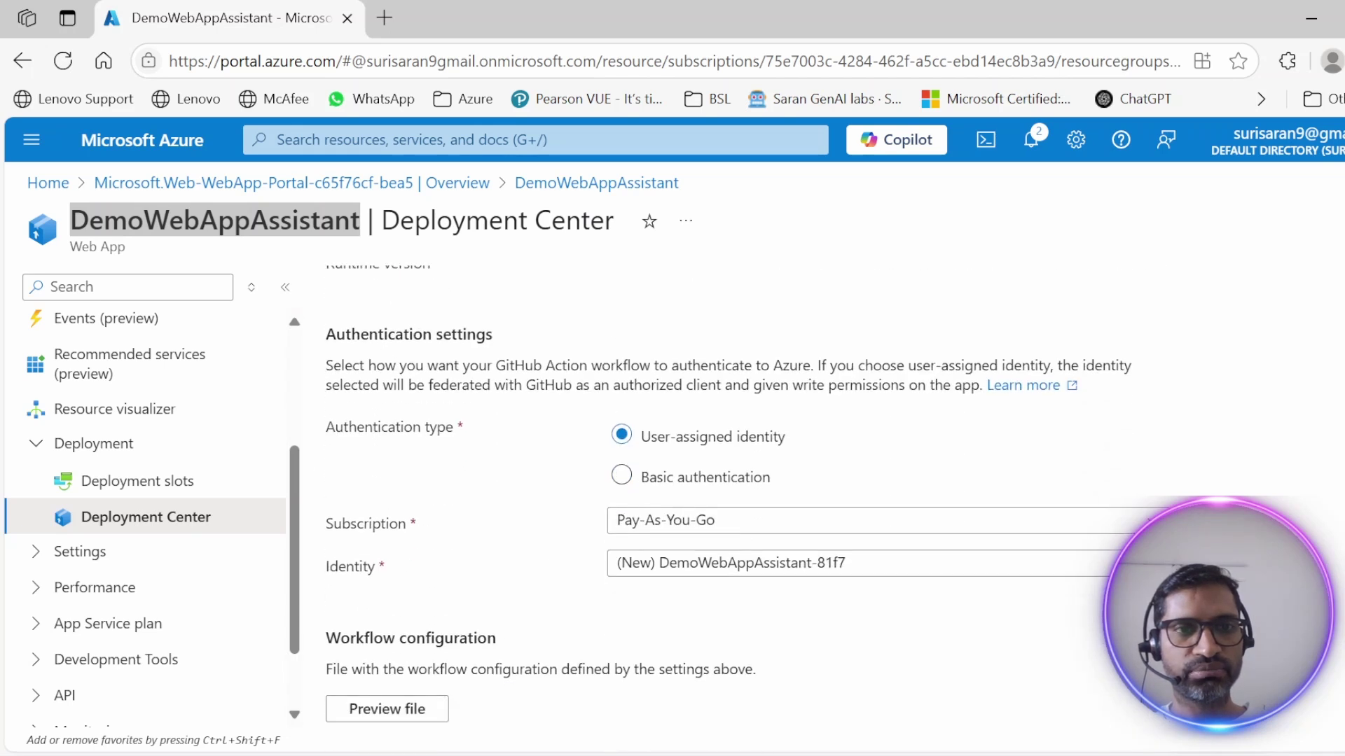
{"action": "scroll", "coordinate": [849, 674], "scroll_direction": "down", "scroll_amount": 1}
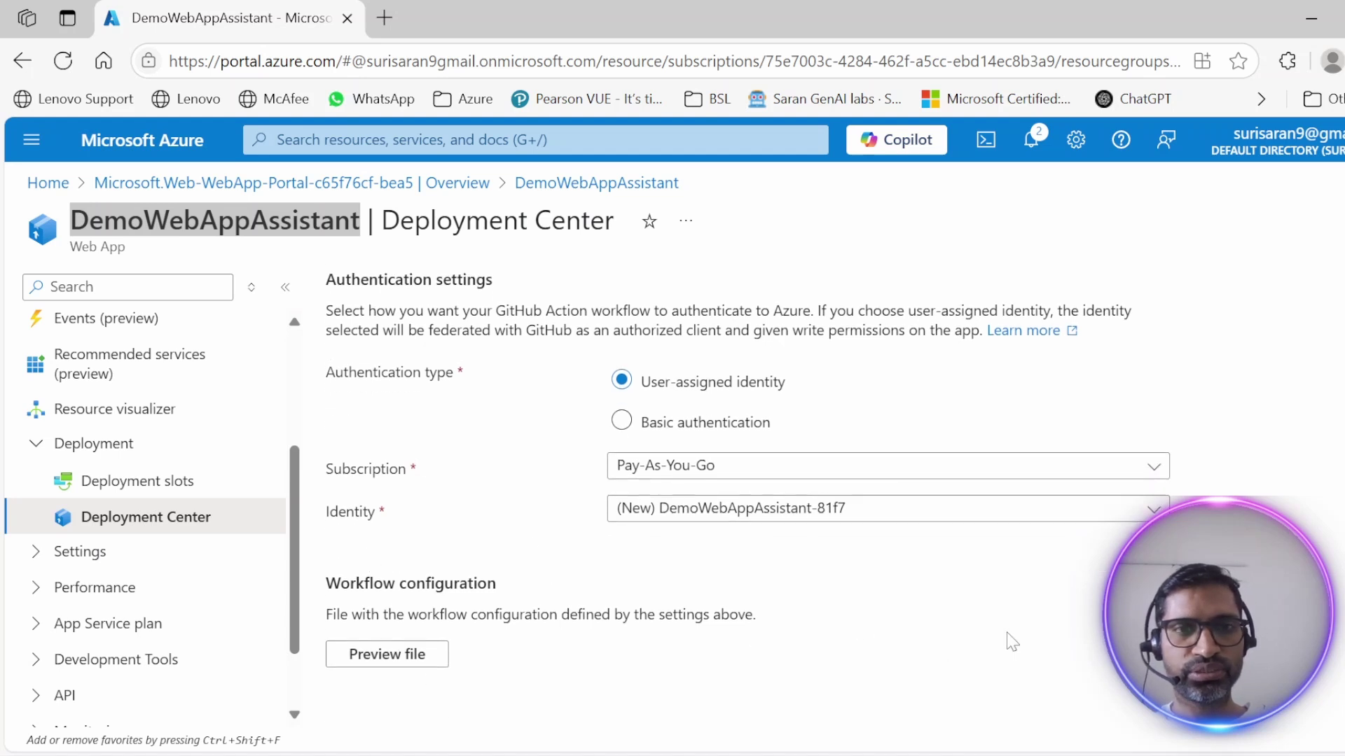
{"action": "scroll", "coordinate": [1012, 642], "scroll_direction": "up", "scroll_amount": 10}
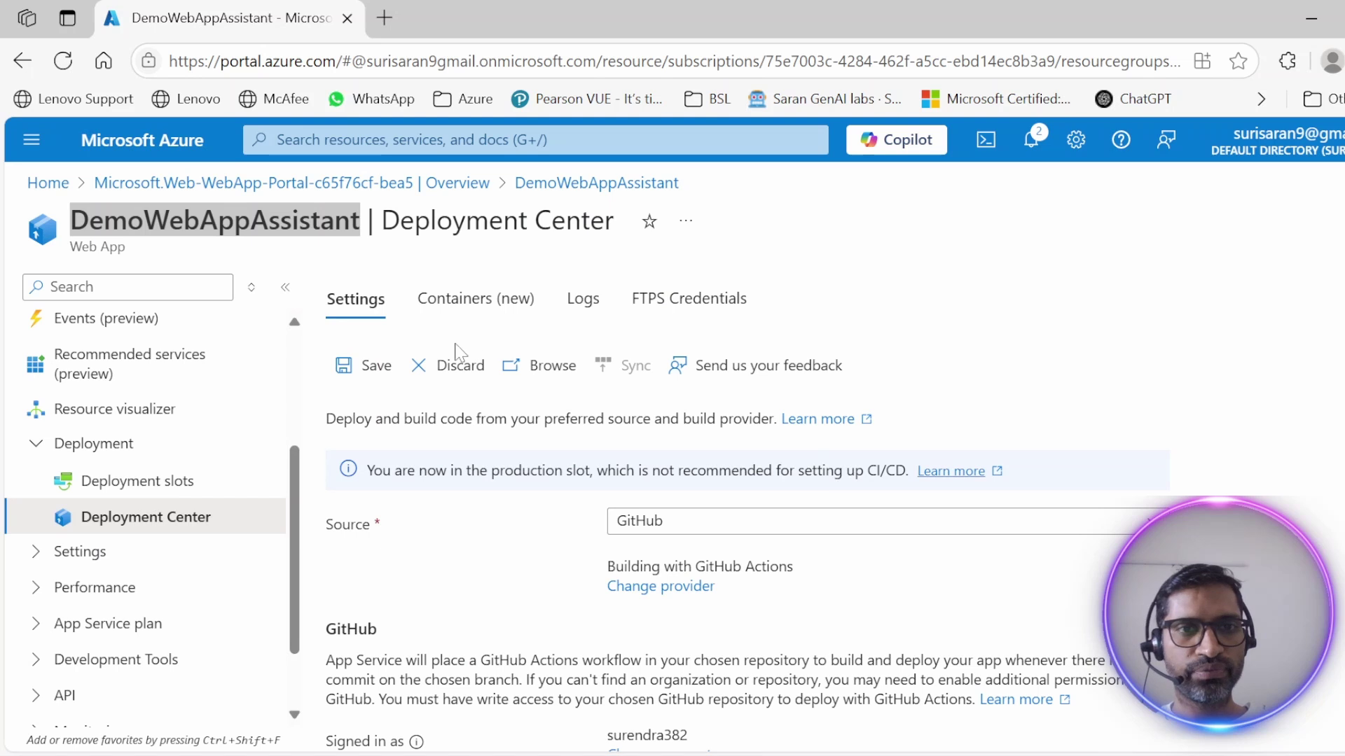
{"action": "left_click", "coordinate": [364, 367]}
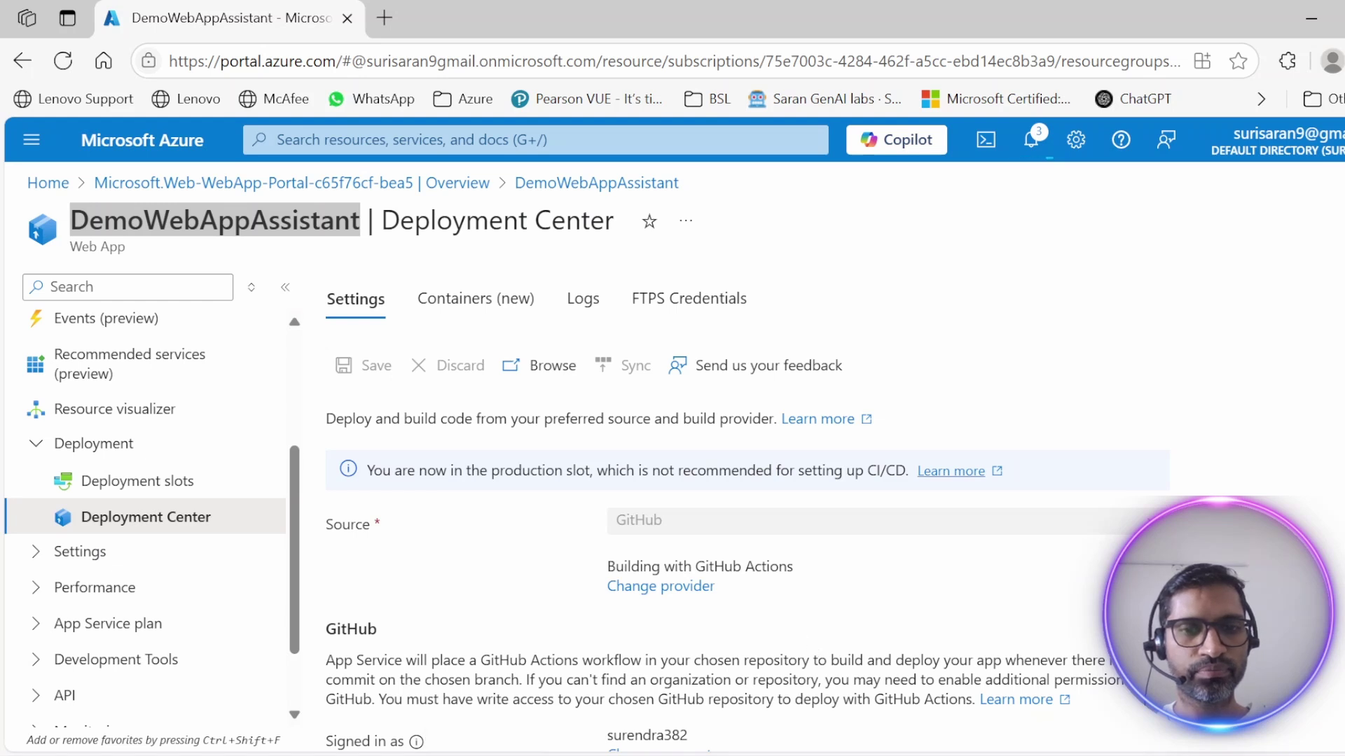
- Switch to the Chrome window and open ChatGPT in the new tab
{"action": "key", "text": "alt+Tab"}
{"action": "left_click", "coordinate": [328, 26]}
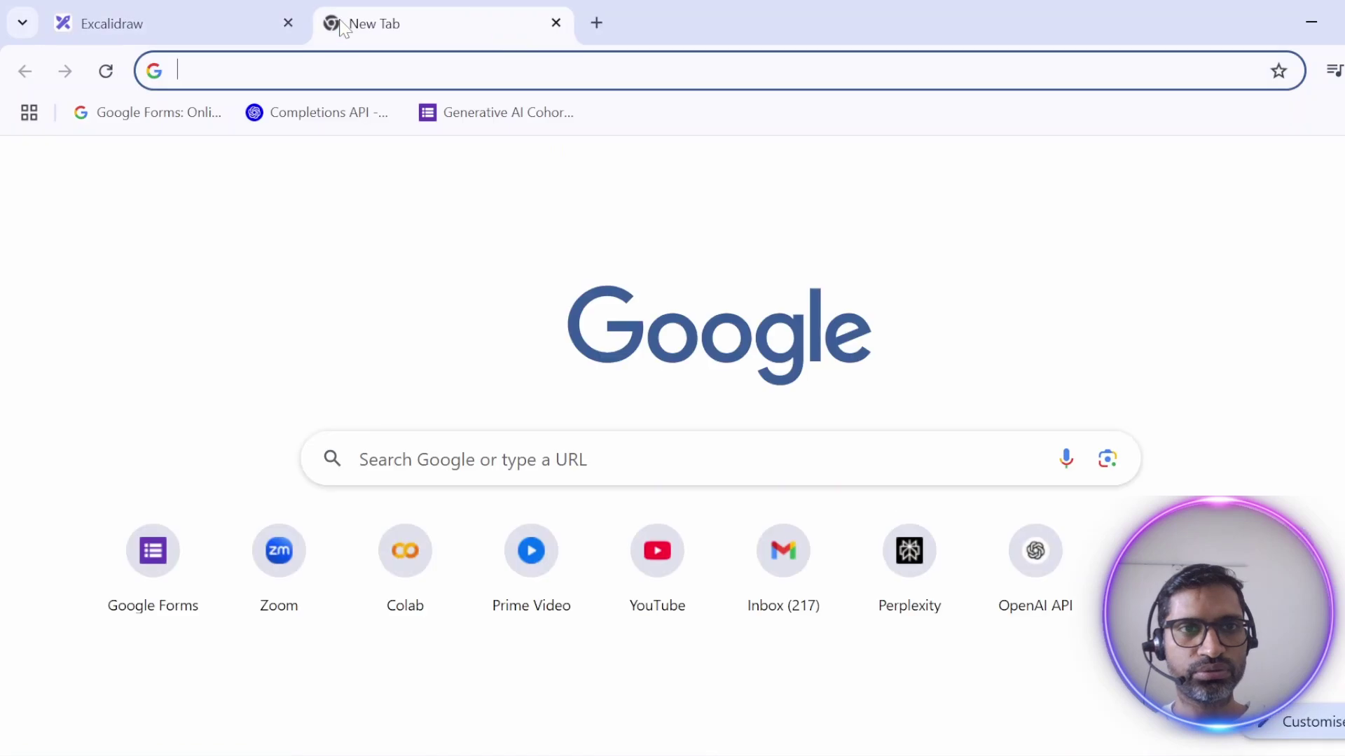
{"action": "type", "text": "chat"}
{"action": "key", "text": "Return"}
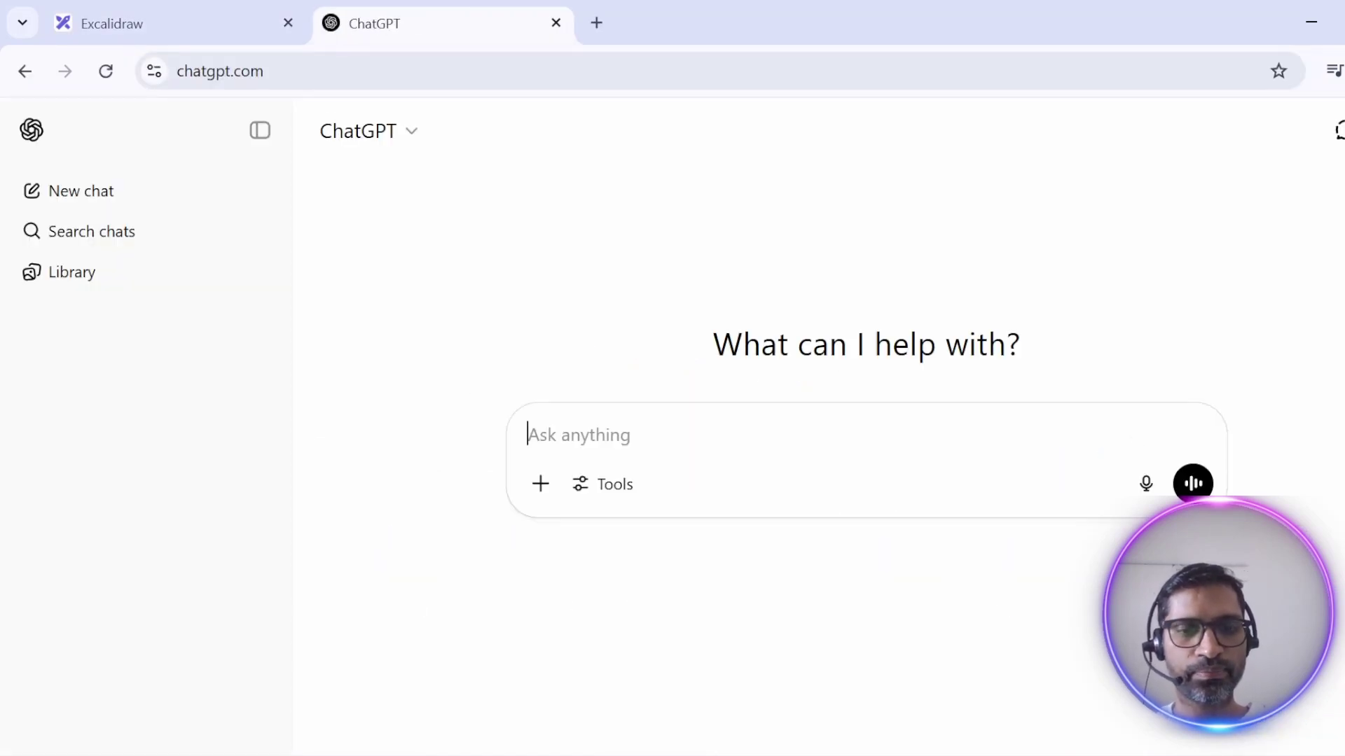
- Ask ChatGPT what start up command is needed to run a streamlit based python application deployed in azure apps as webapp
{"action": "type", "text": "tell me"}
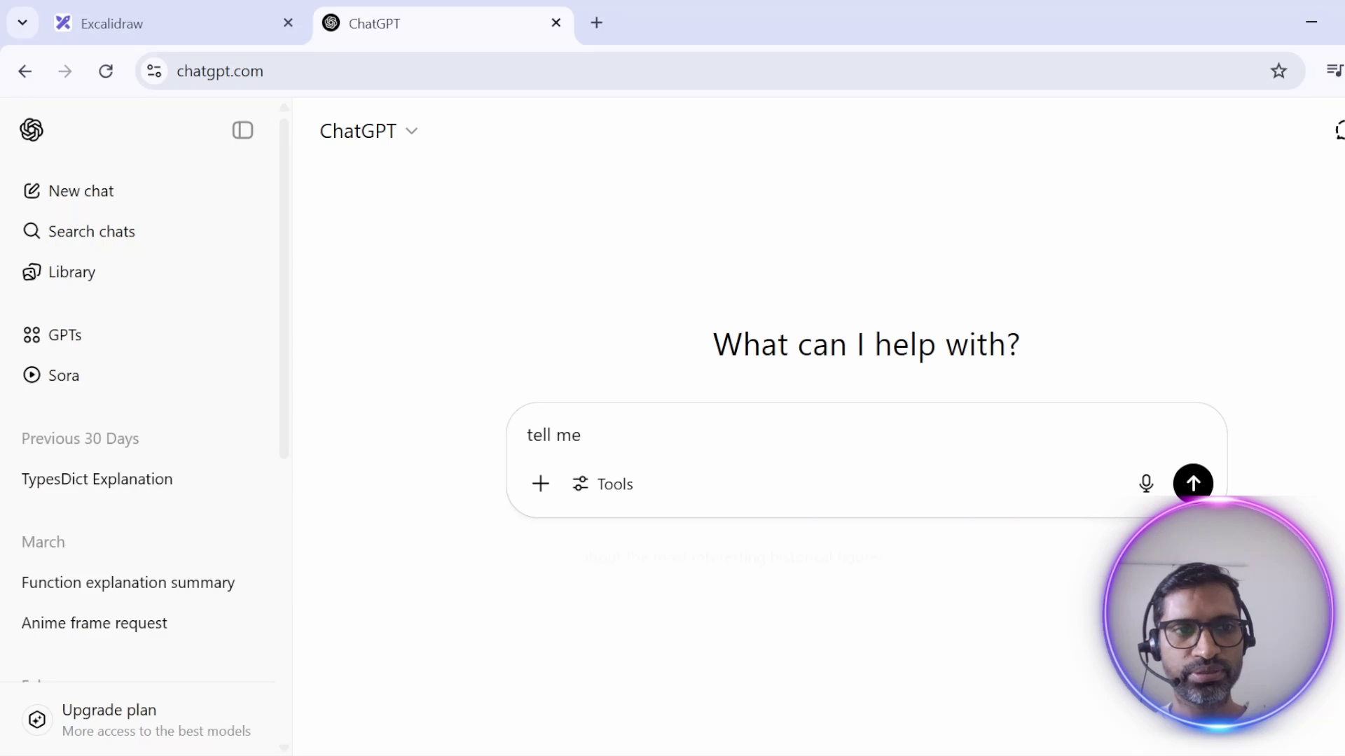
{"action": "type", "text": " what "}
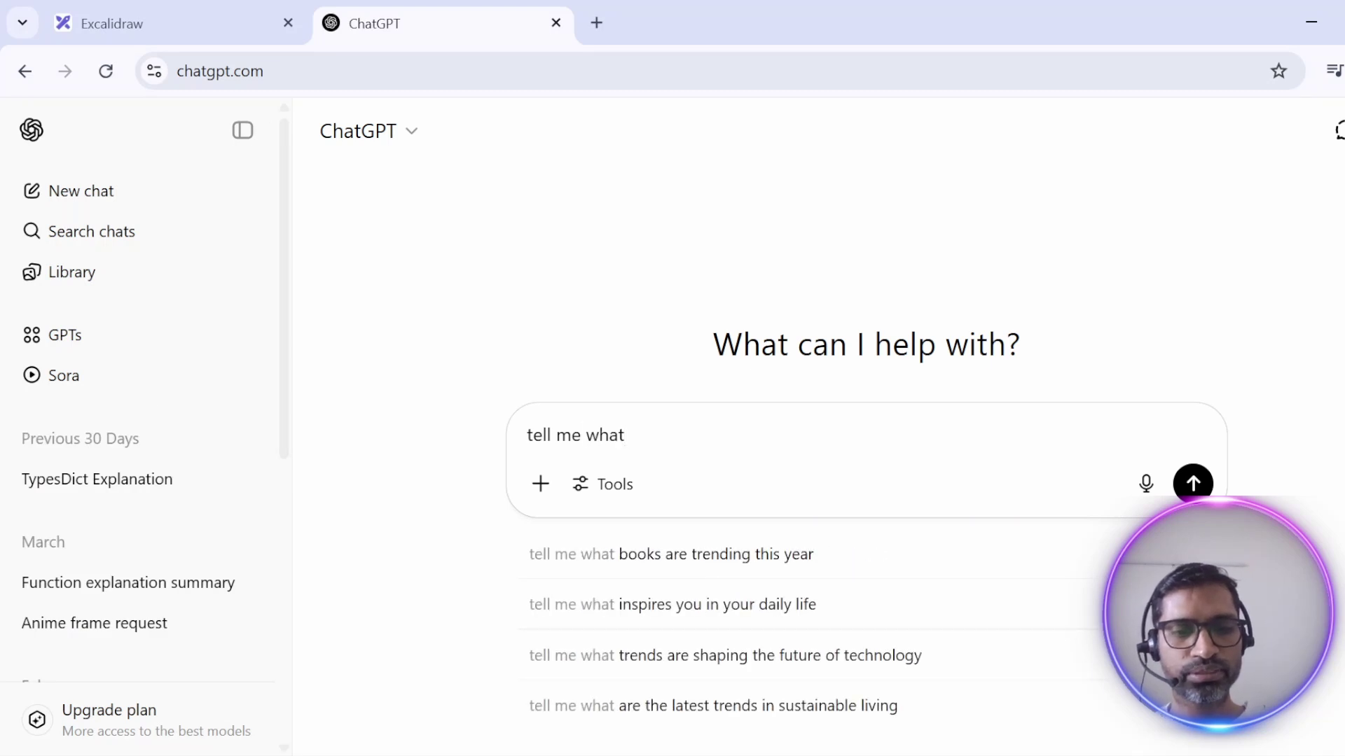
{"action": "type", "text": "start"}
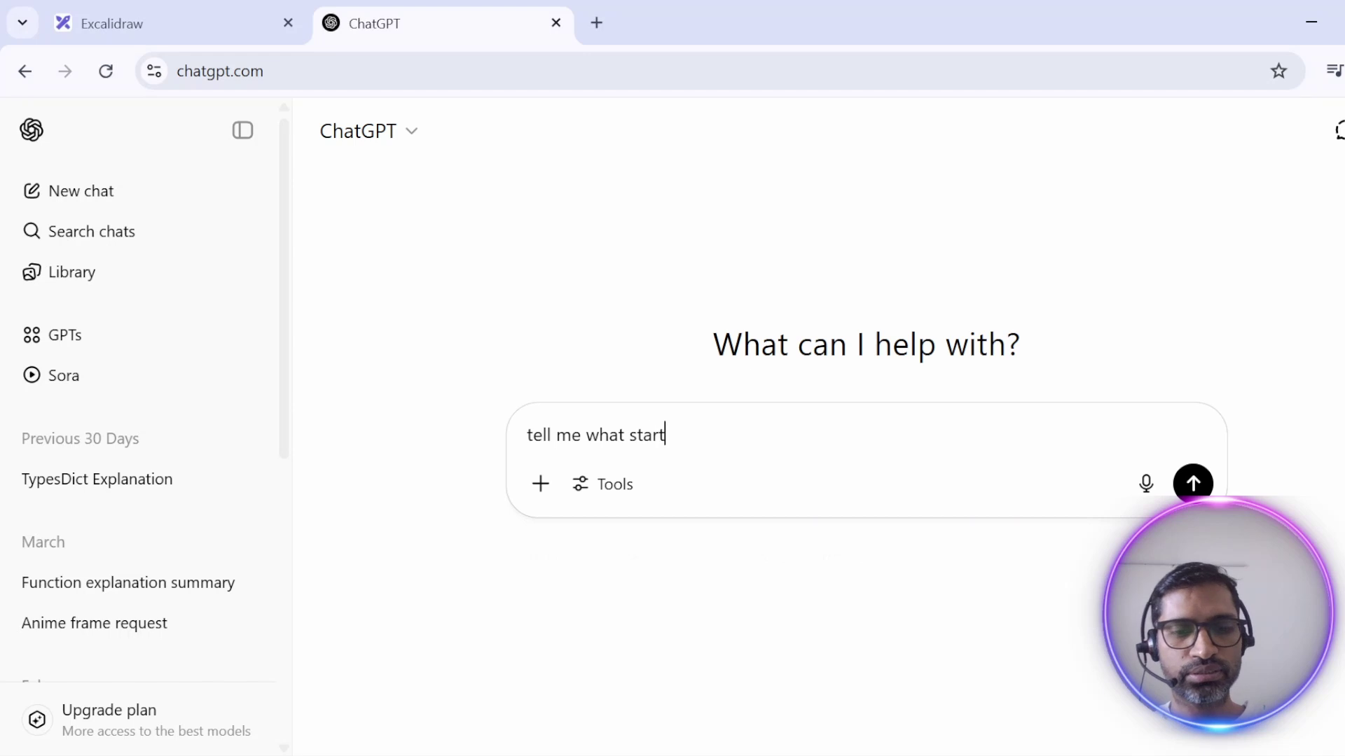
{"action": "type", "text": " up command "}
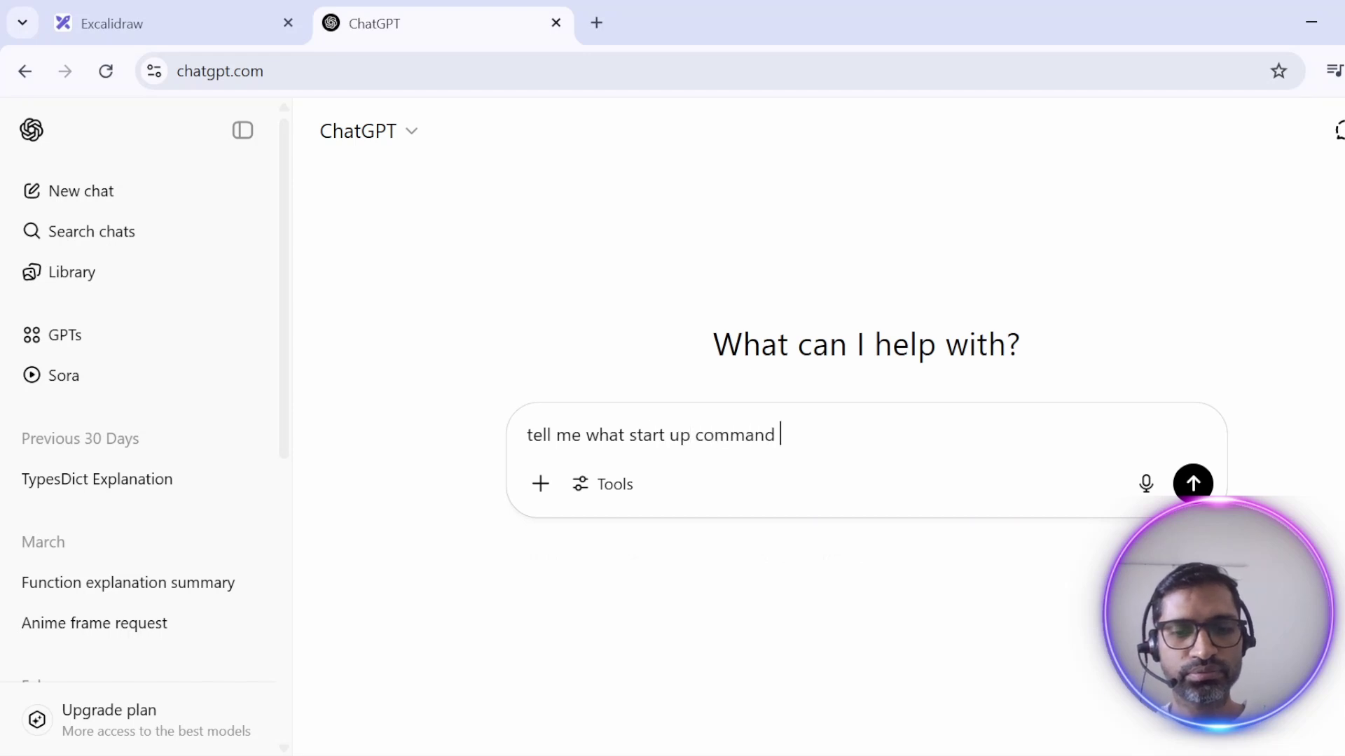
{"action": "type", "text": "i need to gi"}
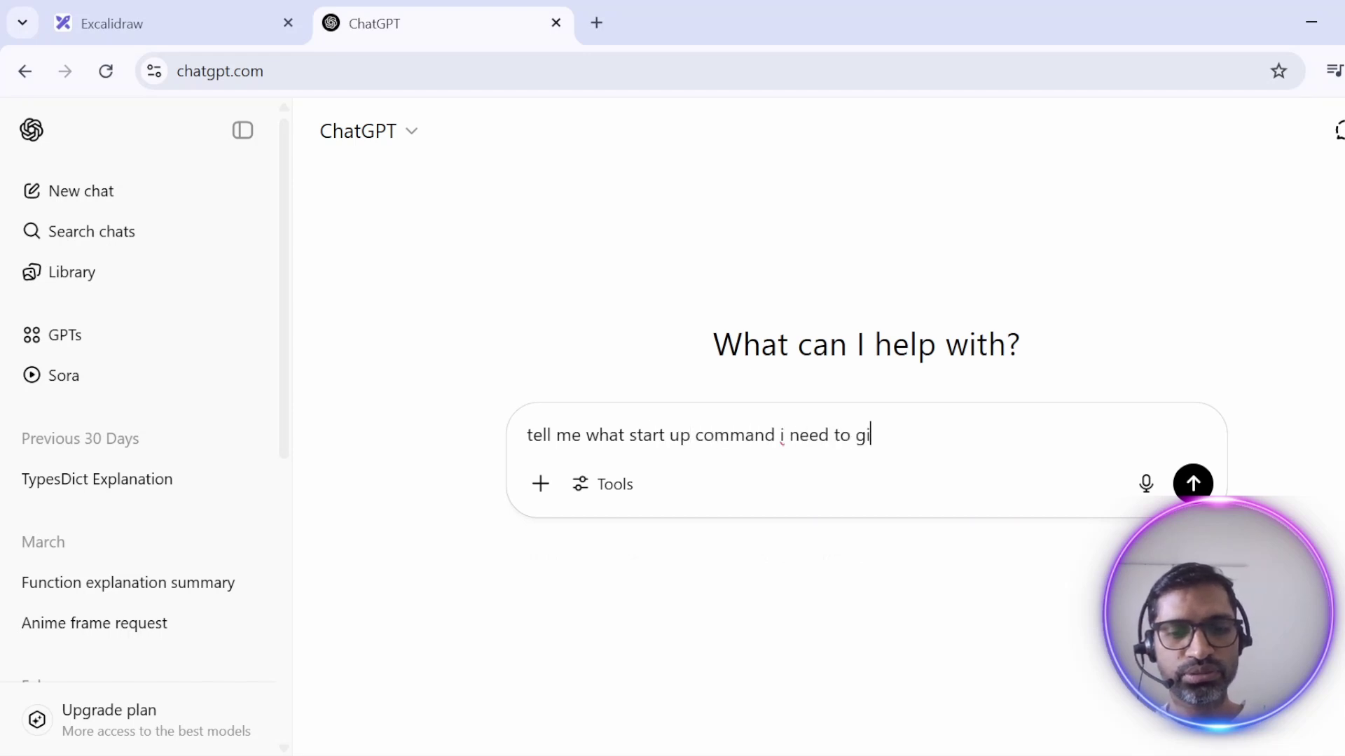
{"action": "type", "text": "vre to run a pytho"}
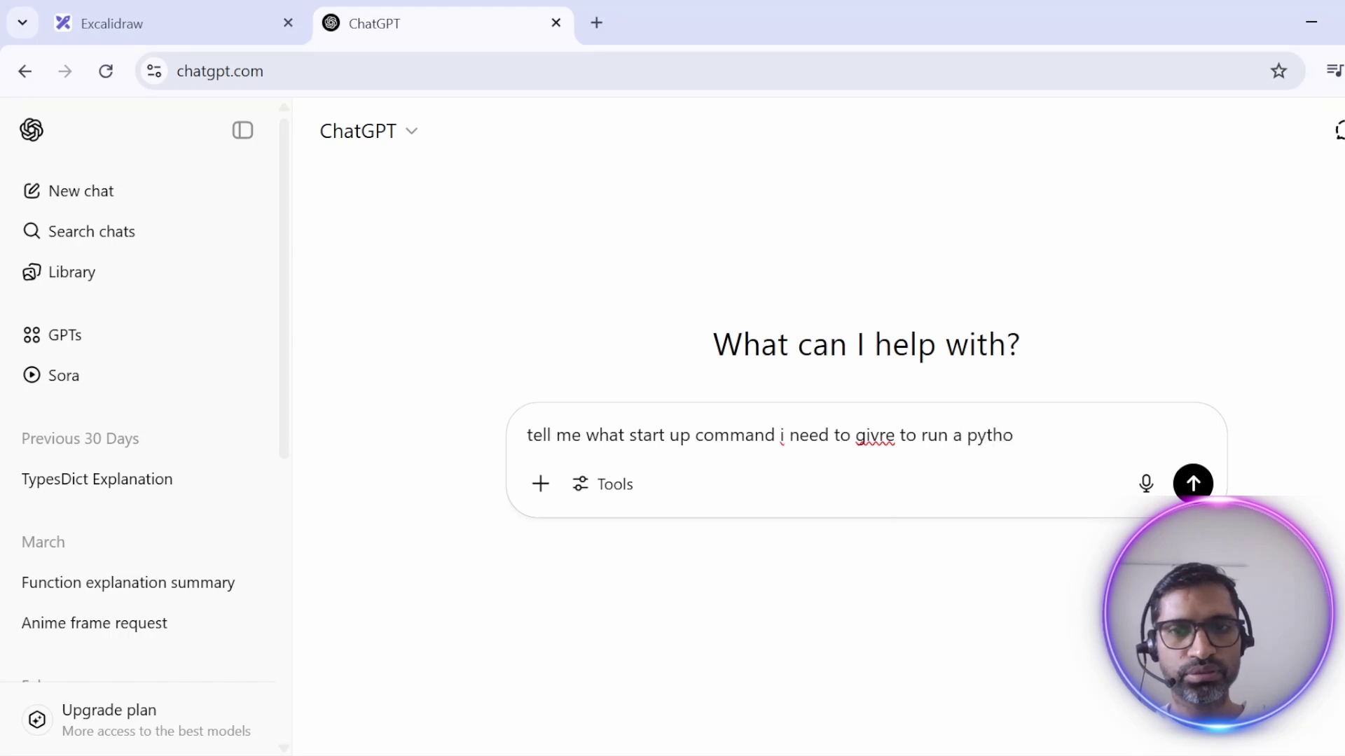
{"action": "key", "text": "BackSpace"}
{"action": "key", "text": "BackSpace"}
{"action": "key", "text": "BackSpace"}
{"action": "key", "text": "BackSpace"}
{"action": "key", "text": "BackSpace"}
{"action": "type", "text": "stre"}
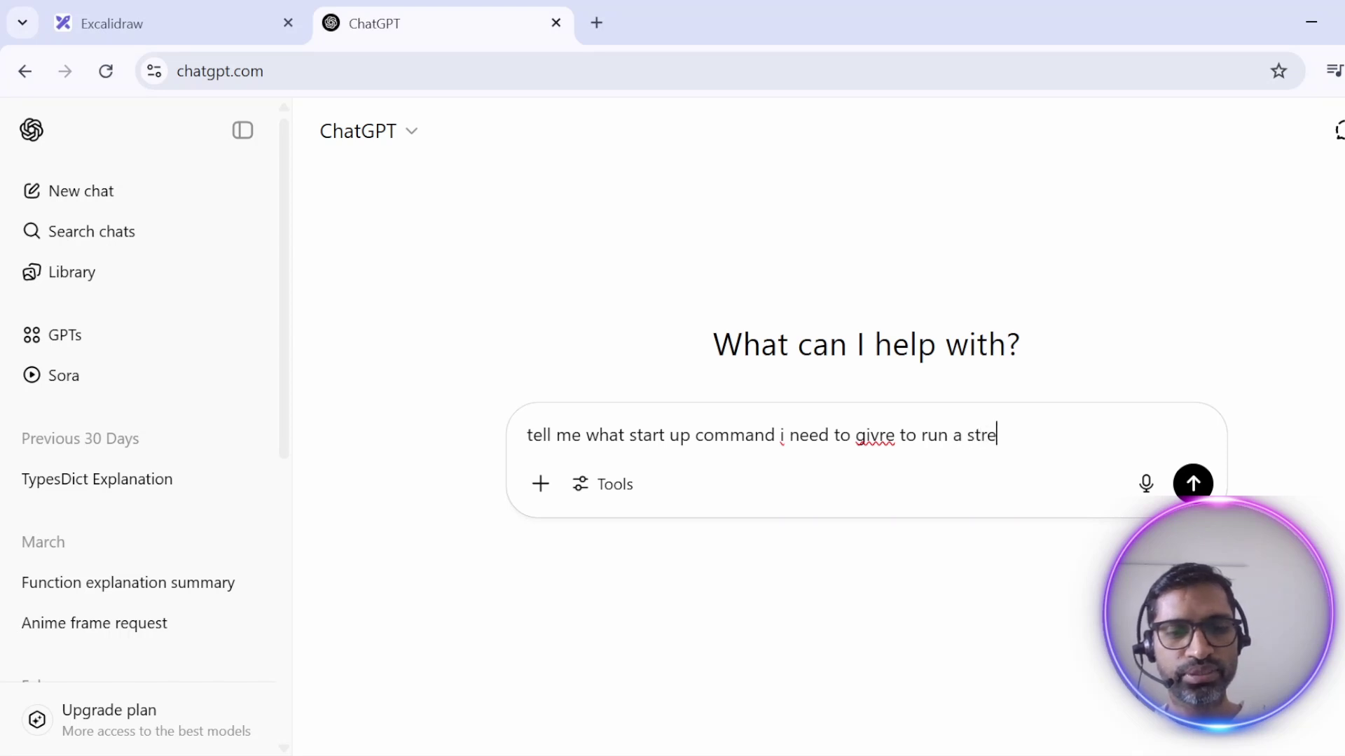
{"action": "type", "text": "amlit bas"}
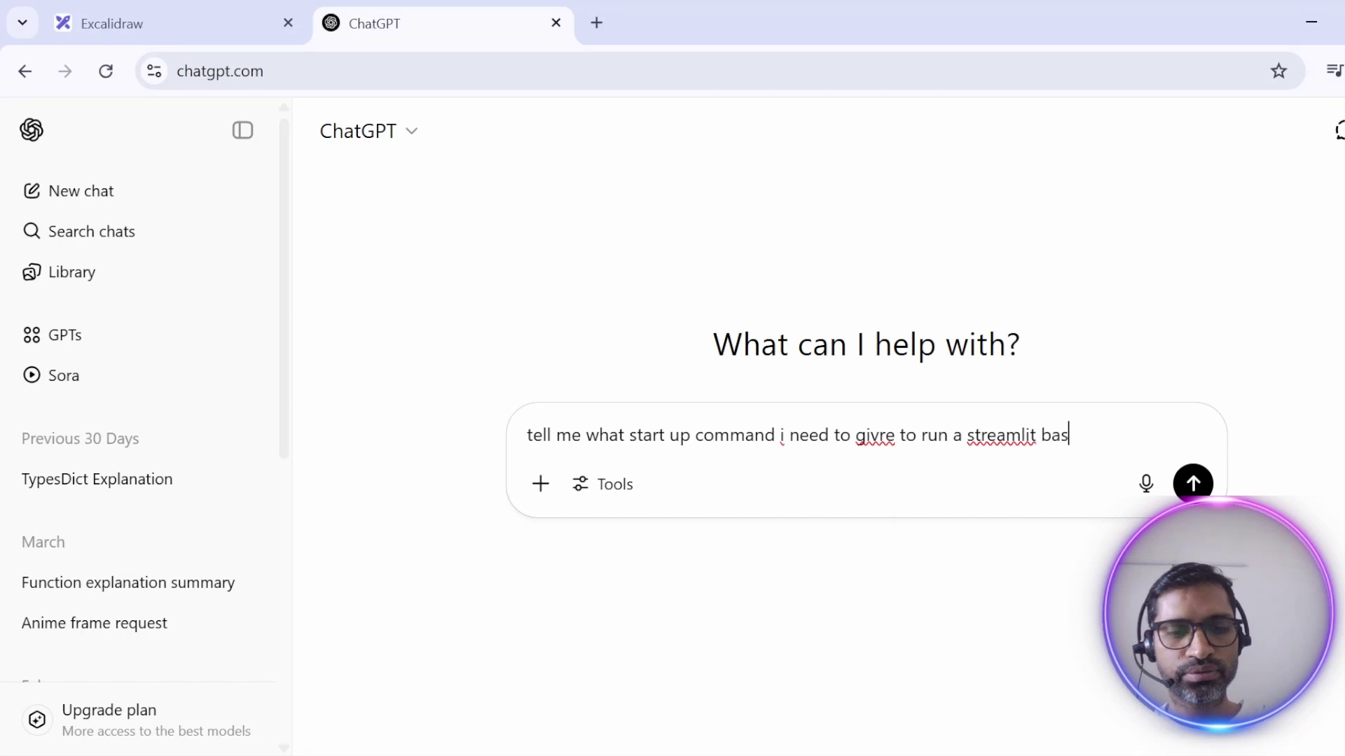
{"action": "type", "text": "ed python "}
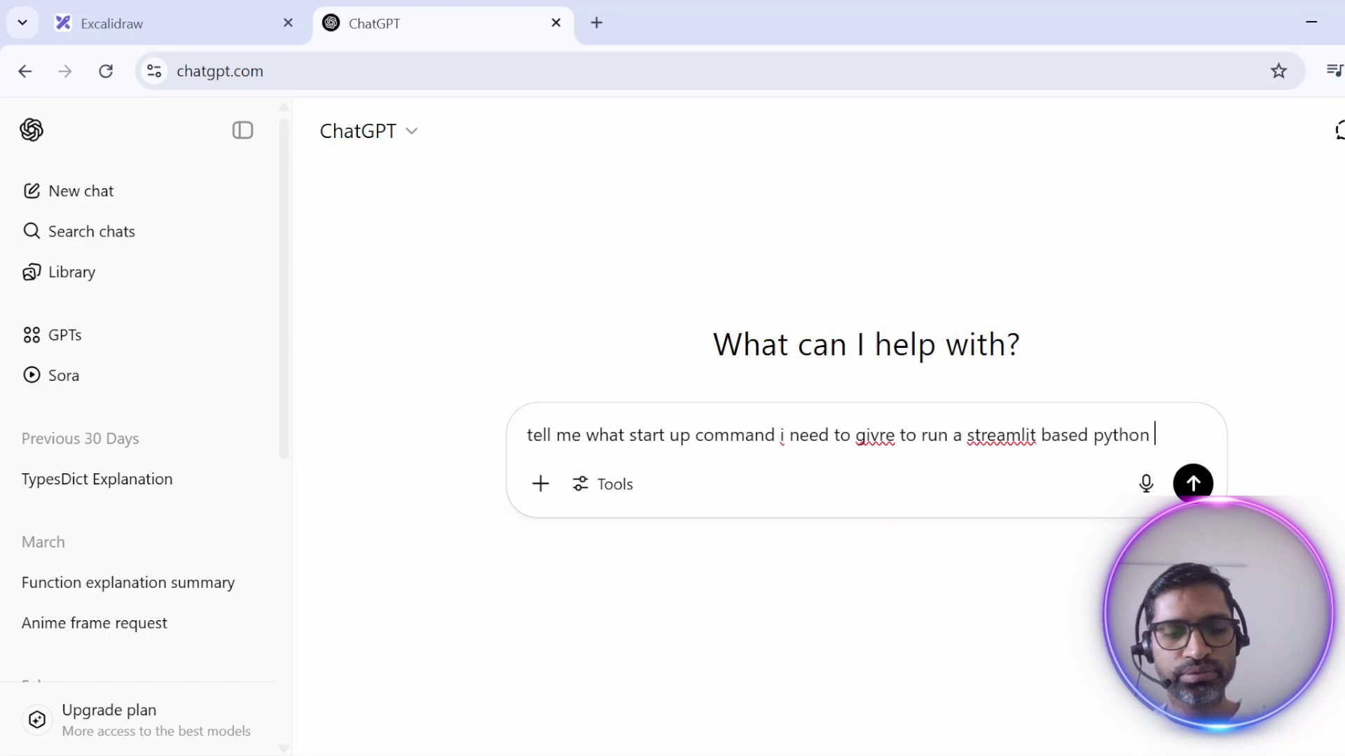
{"action": "type", "text": "applicati"}
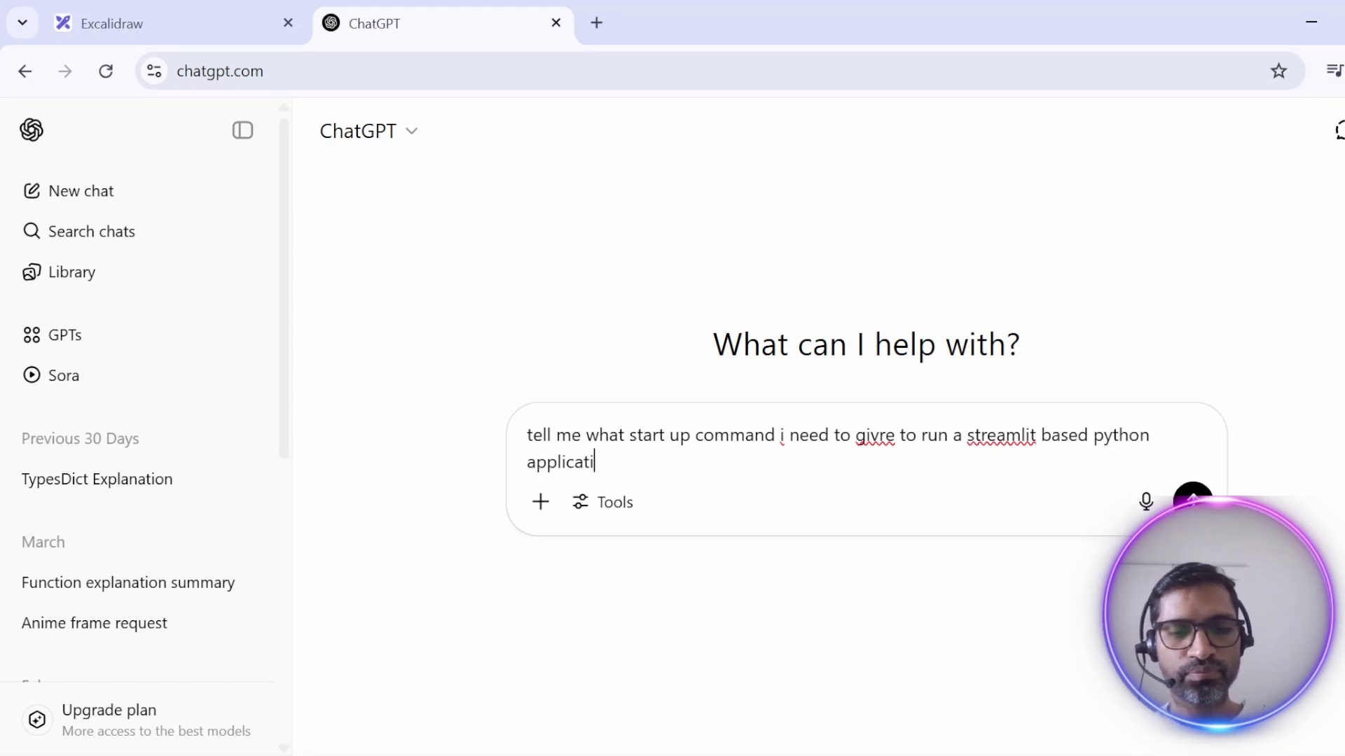
{"action": "type", "text": "on to be deplo"}
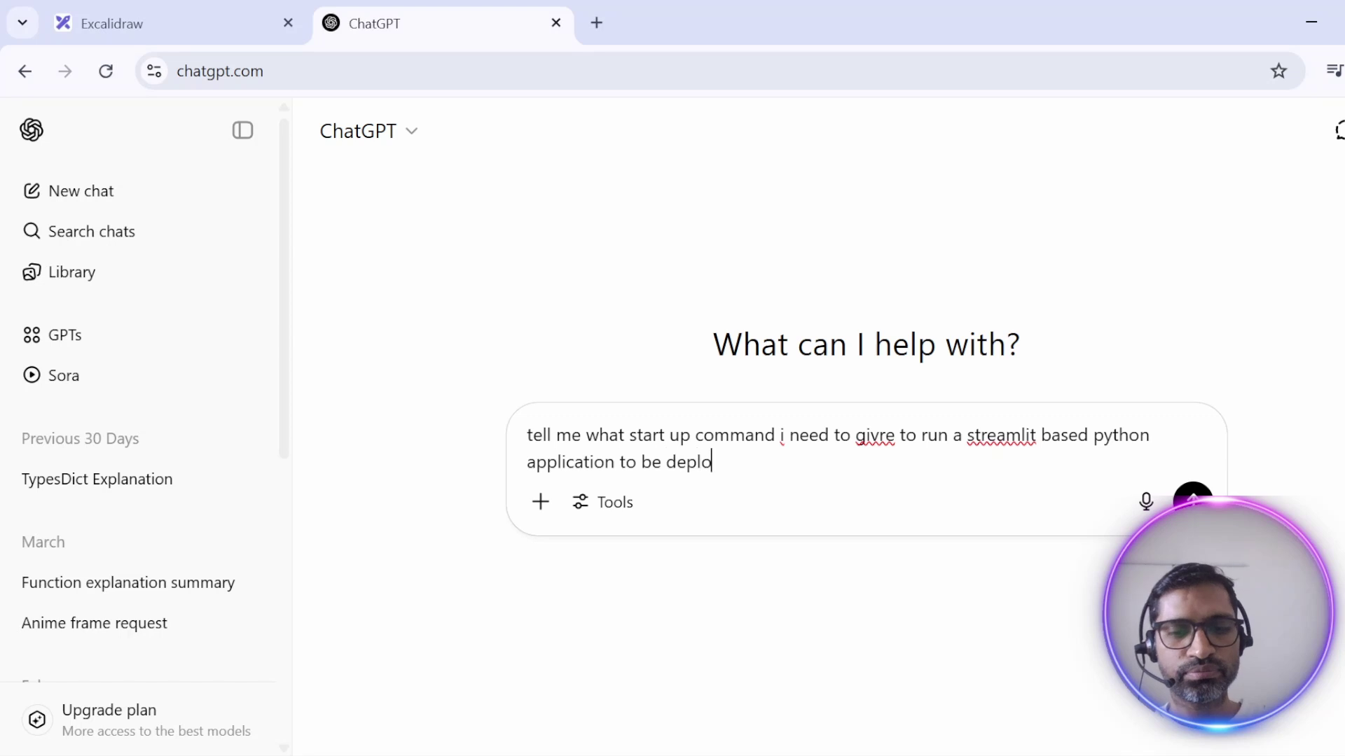
{"action": "type", "text": "yed in az"}
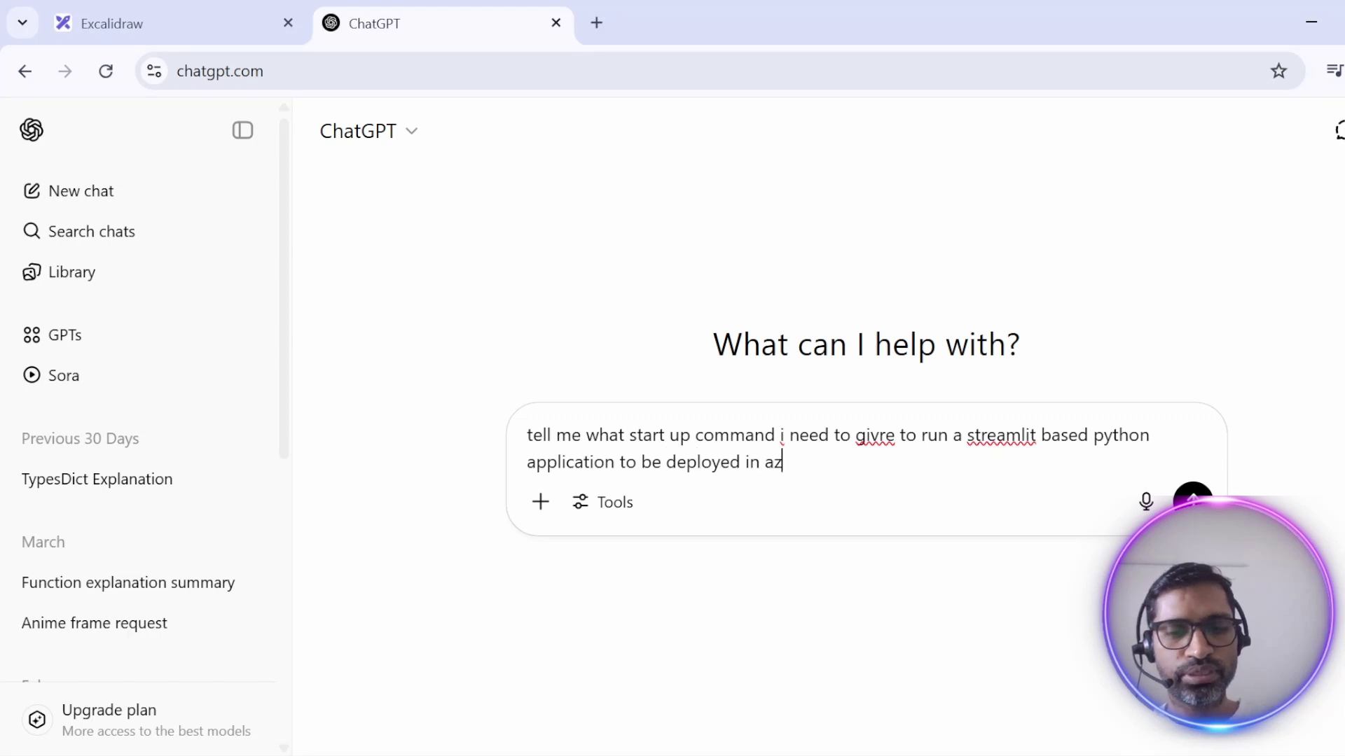
{"action": "type", "text": "ure "}
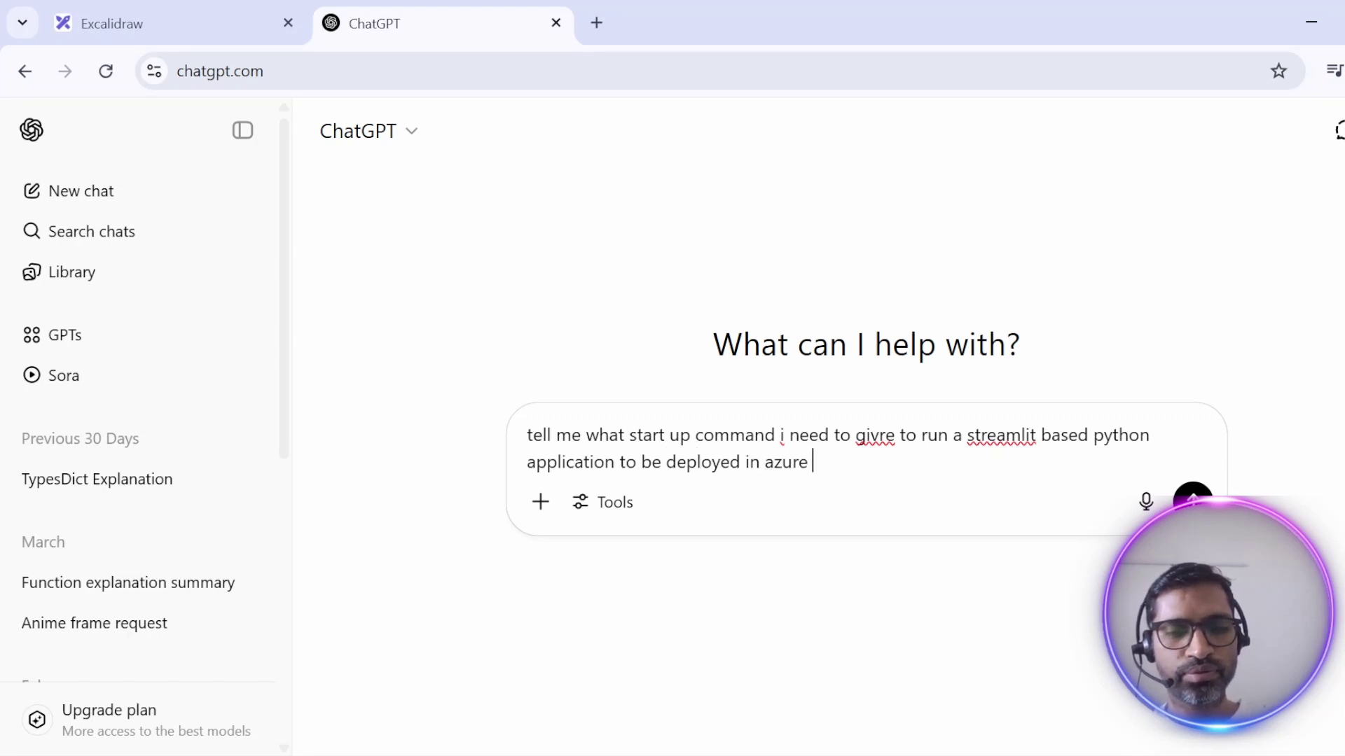
{"action": "type", "text": "apps as we"}
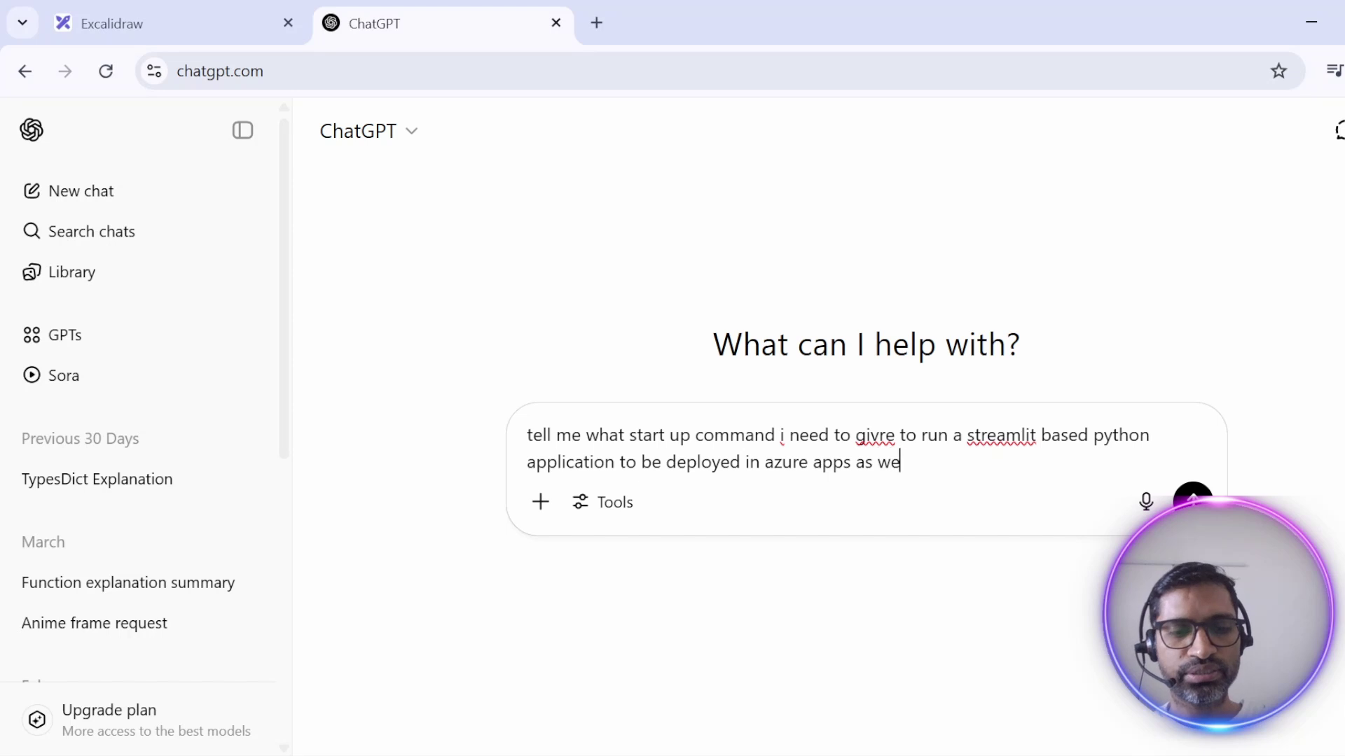
{"action": "type", "text": "bapp"}
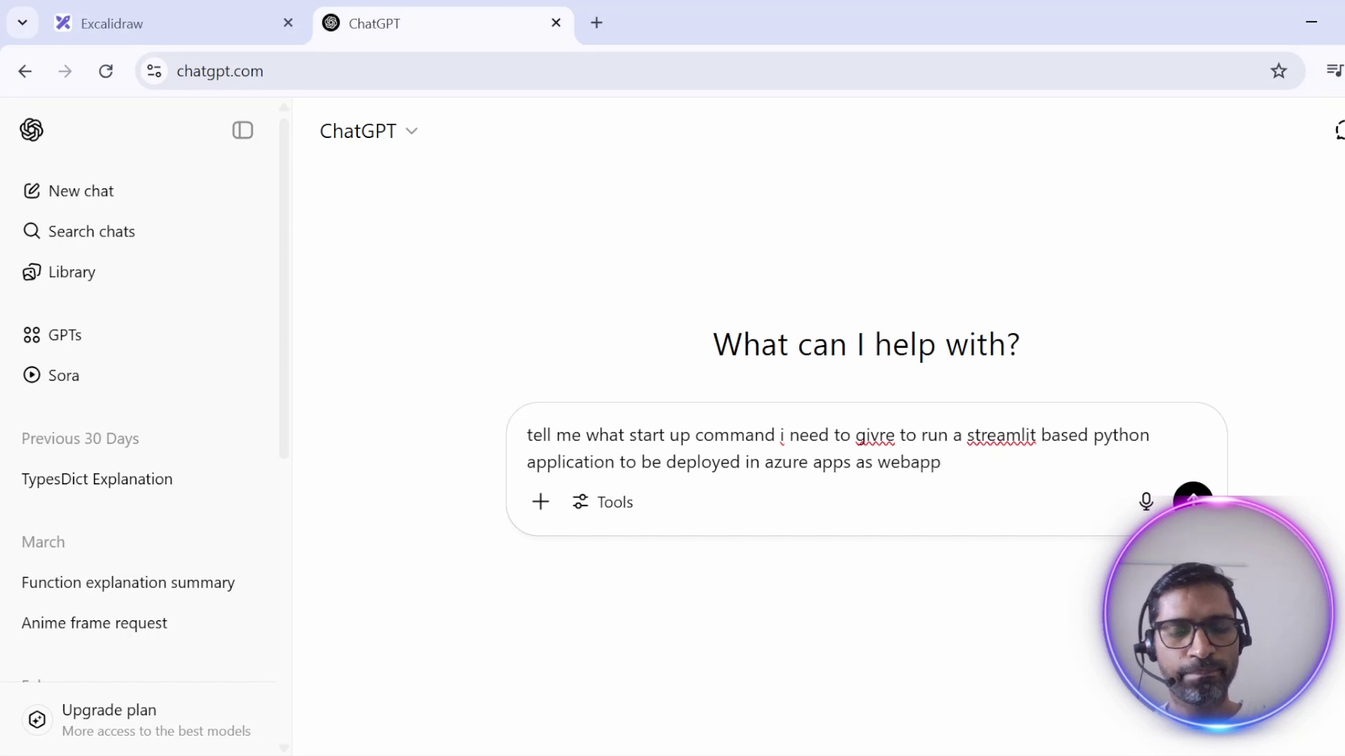
{"action": "key", "text": "Return"}
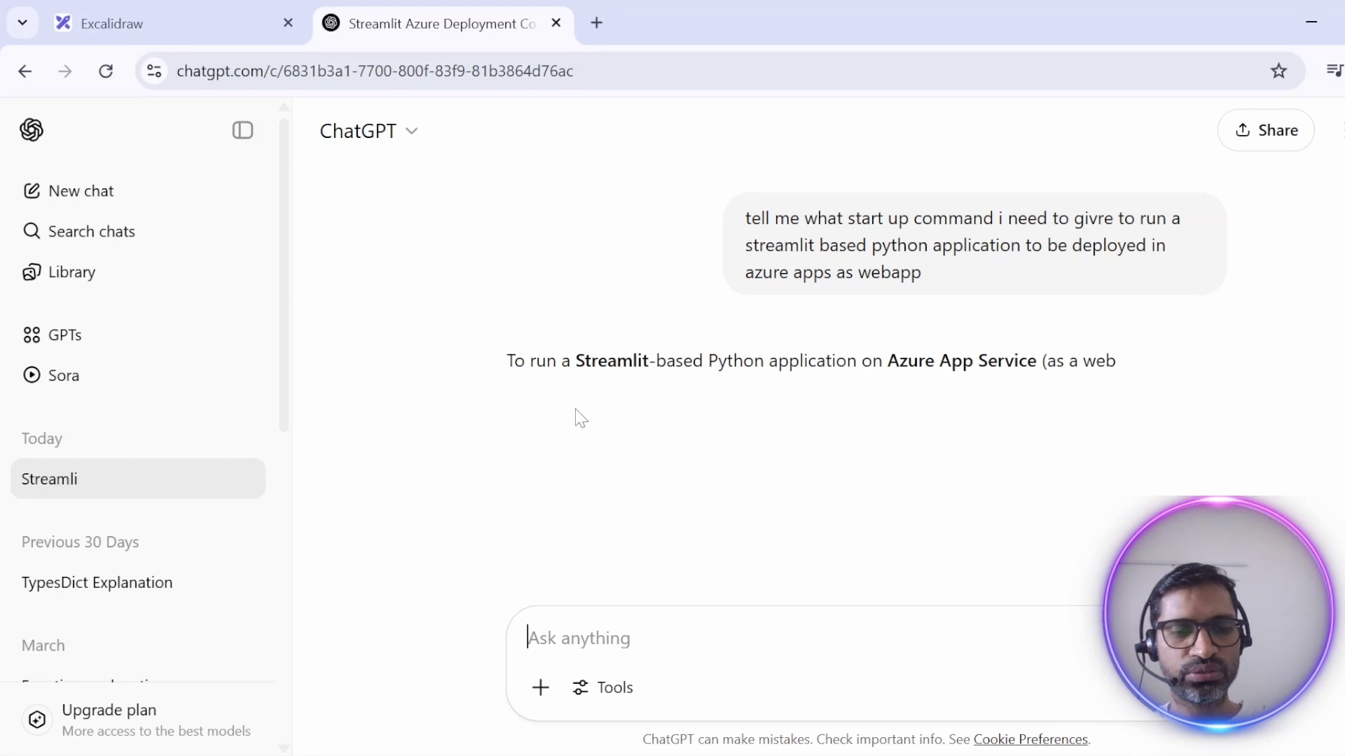
- Return to the Azure portal in Edge and open the web app's Configuration settings at the stack settings
{"action": "key", "text": "alt+Tab"}
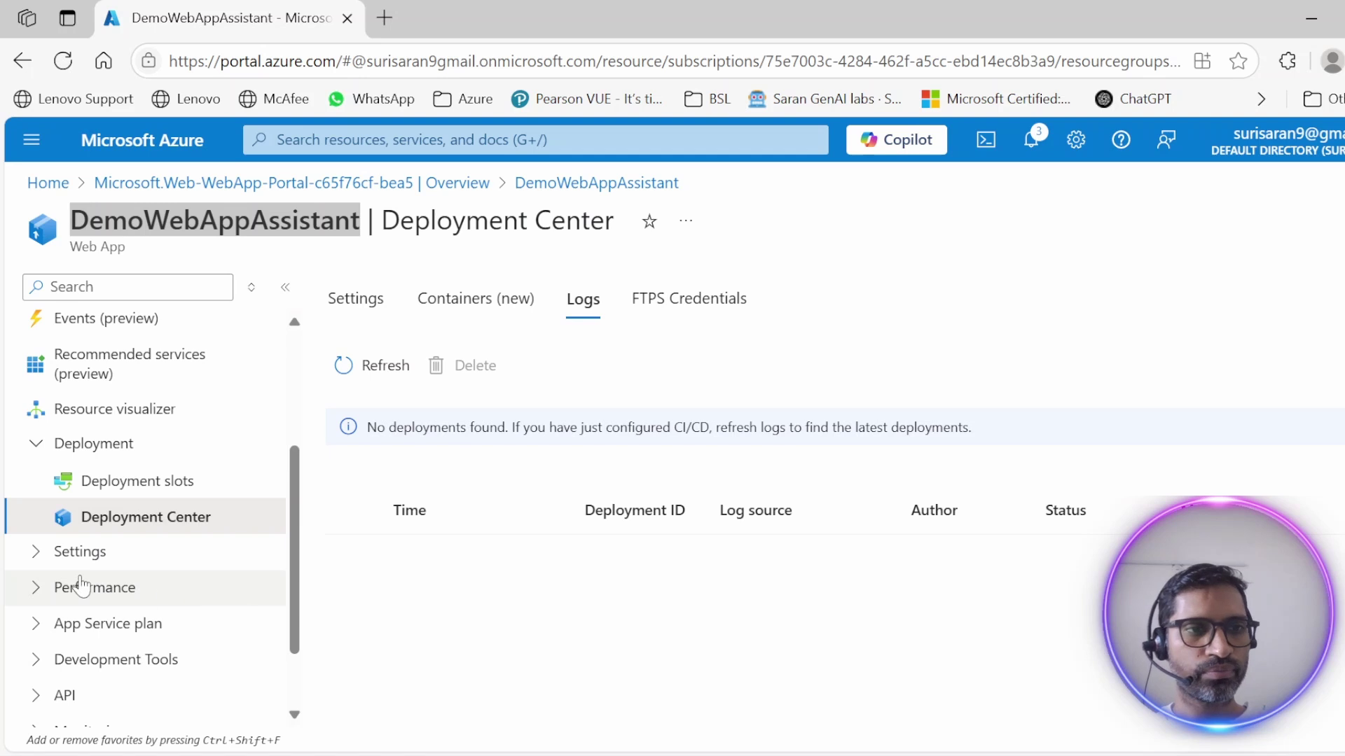
{"action": "left_click", "coordinate": [41, 553]}
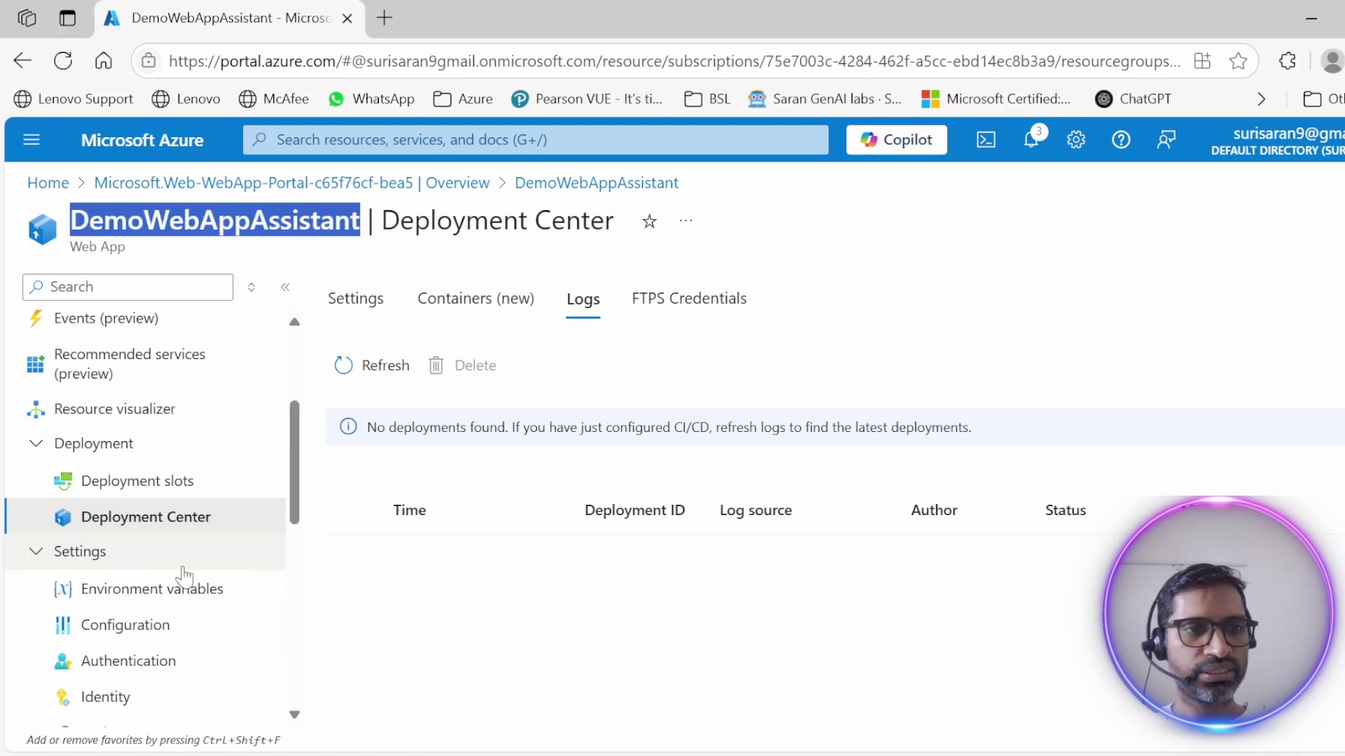
{"action": "scroll", "coordinate": [231, 574], "scroll_direction": "down", "scroll_amount": 2}
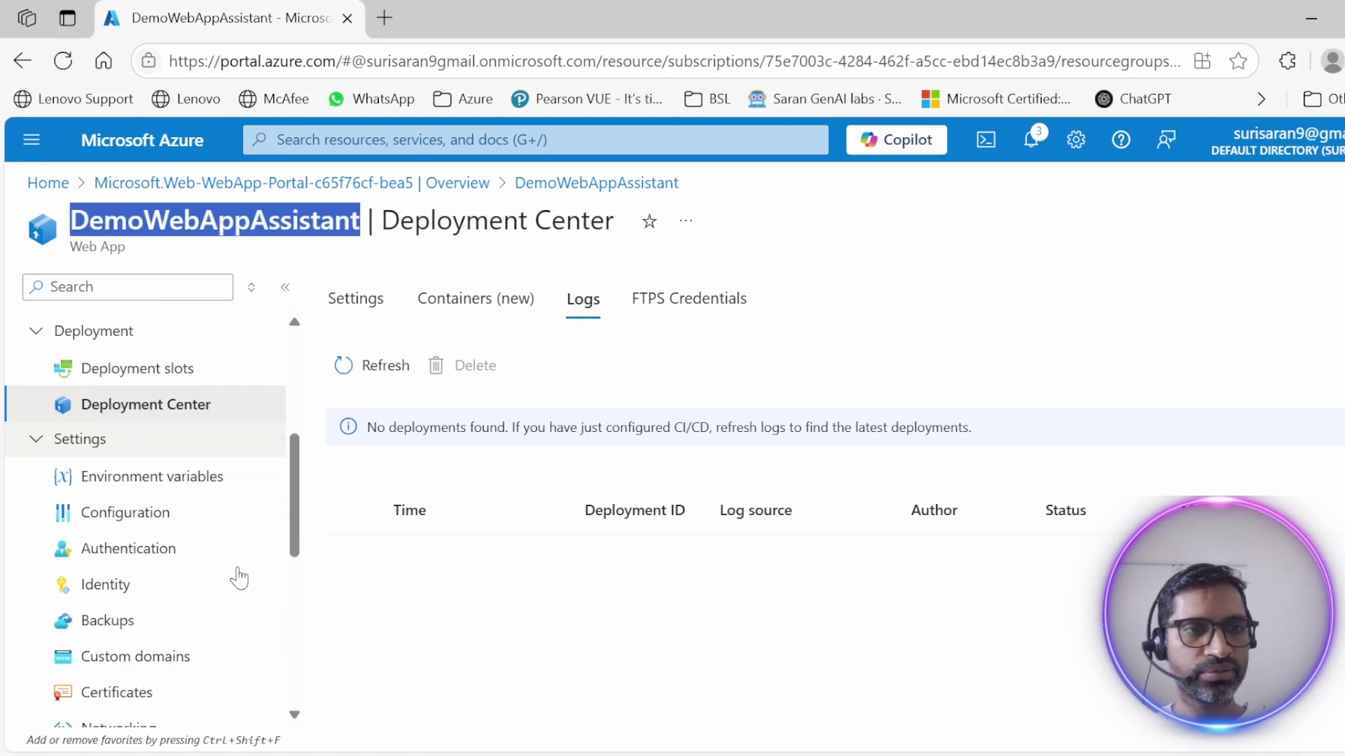
{"action": "left_click", "coordinate": [113, 518]}
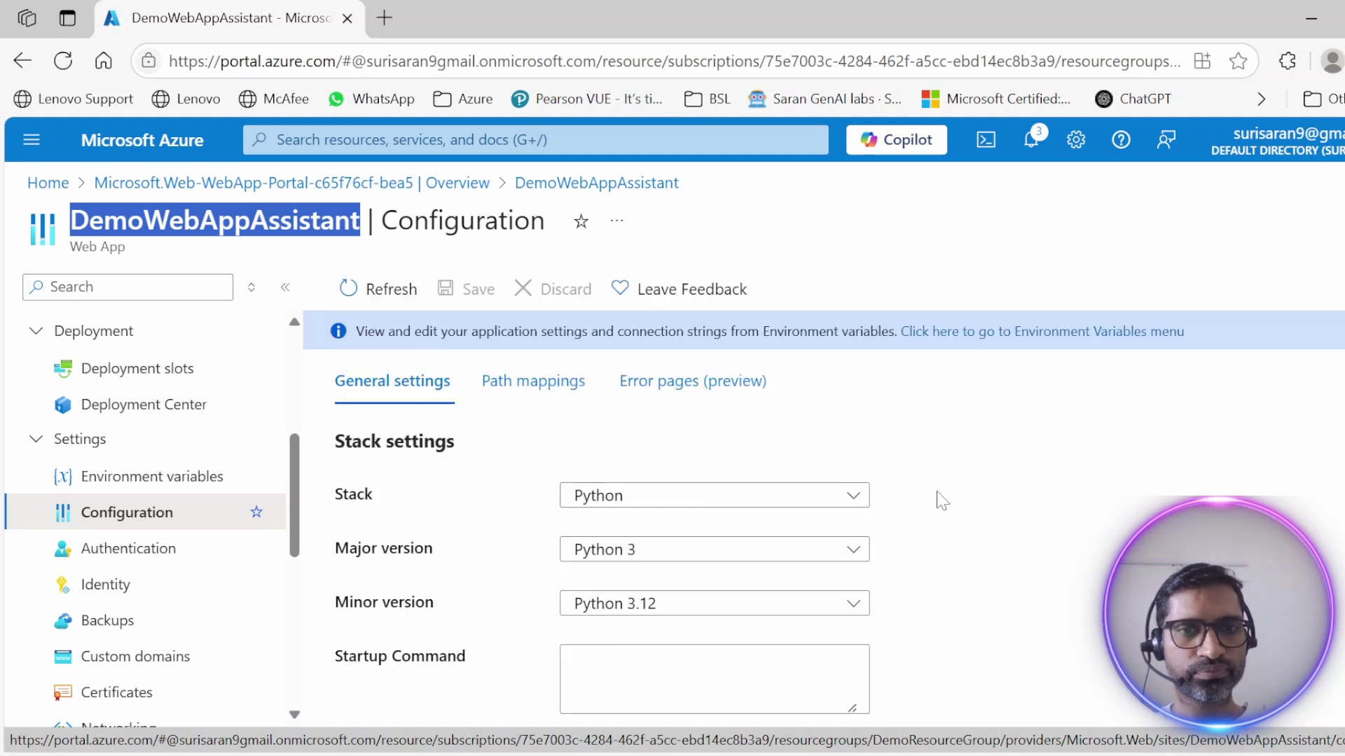
{"action": "scroll", "coordinate": [1003, 474], "scroll_direction": "down", "scroll_amount": 2}
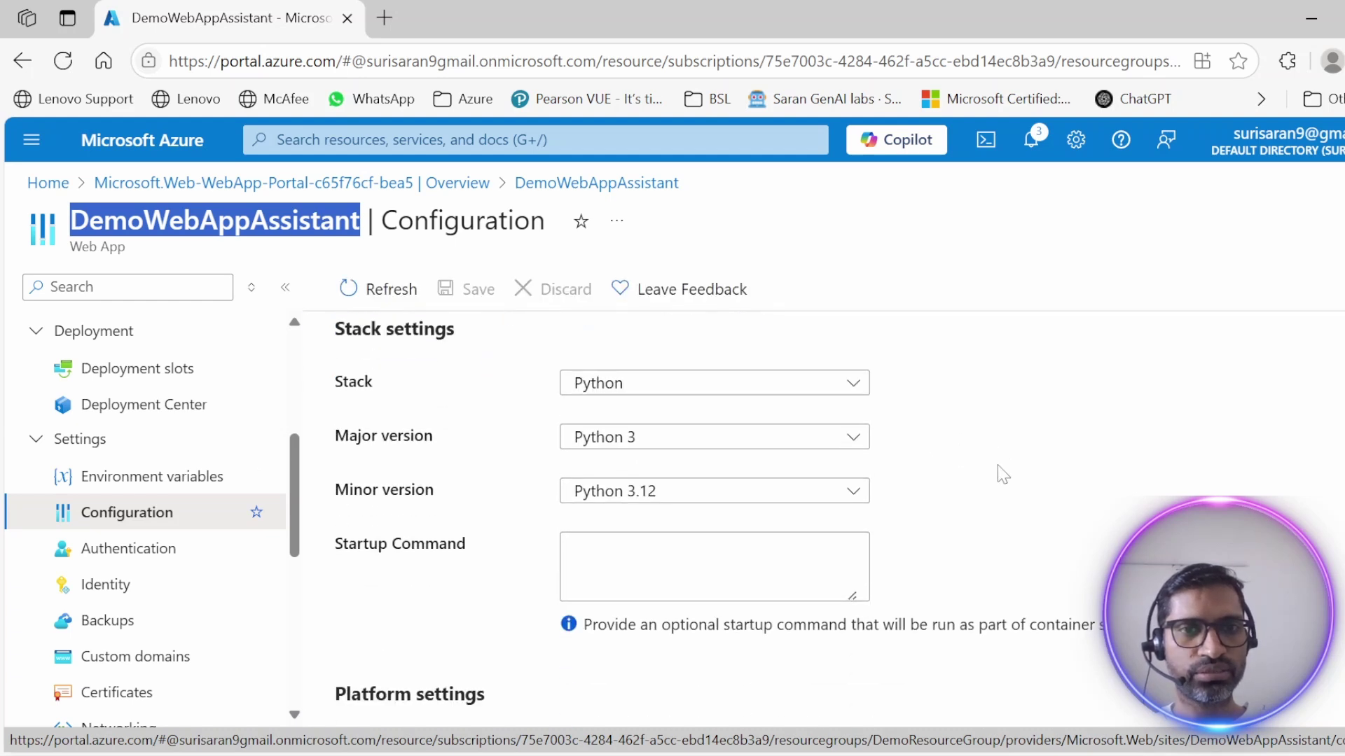
- Enter "streamlit run app.py" as the startup command, checking the main script's file name in VS Code
{"action": "left_click", "coordinate": [565, 550]}
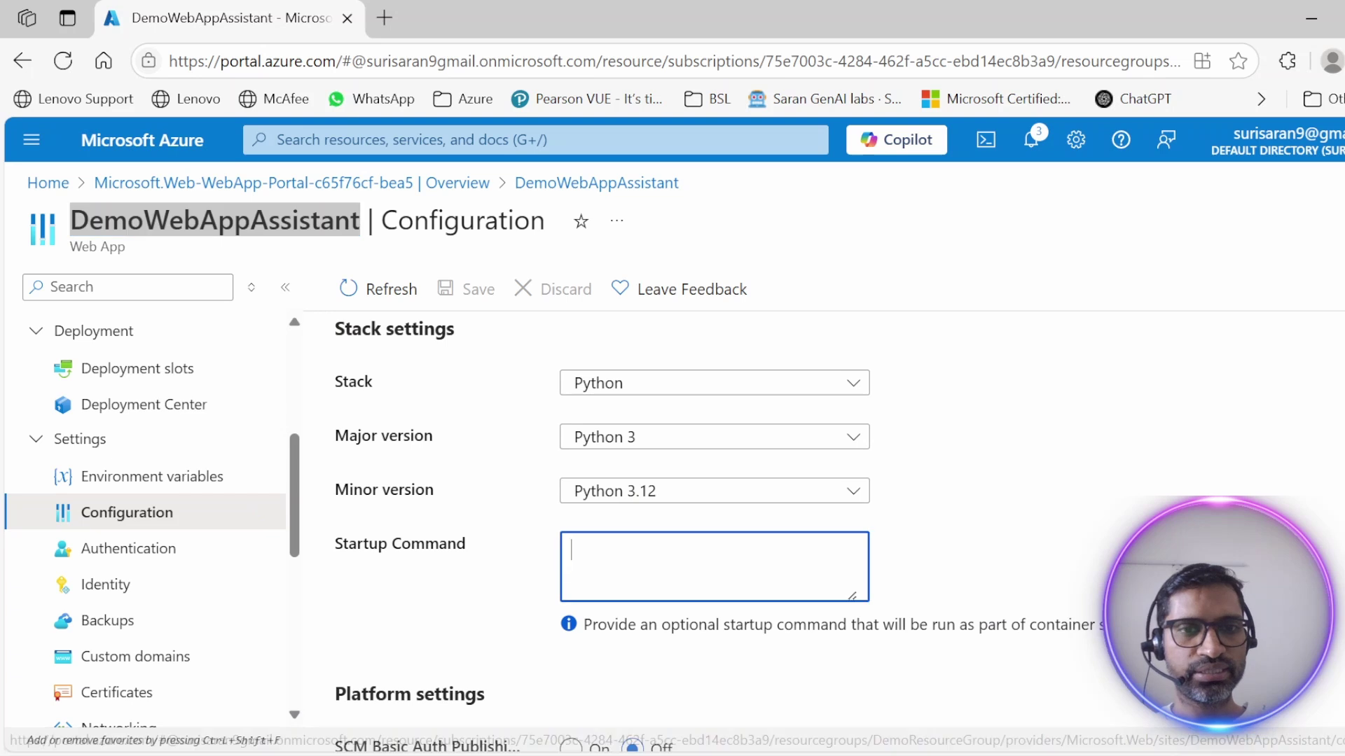
{"action": "type", "text": "streamlit "}
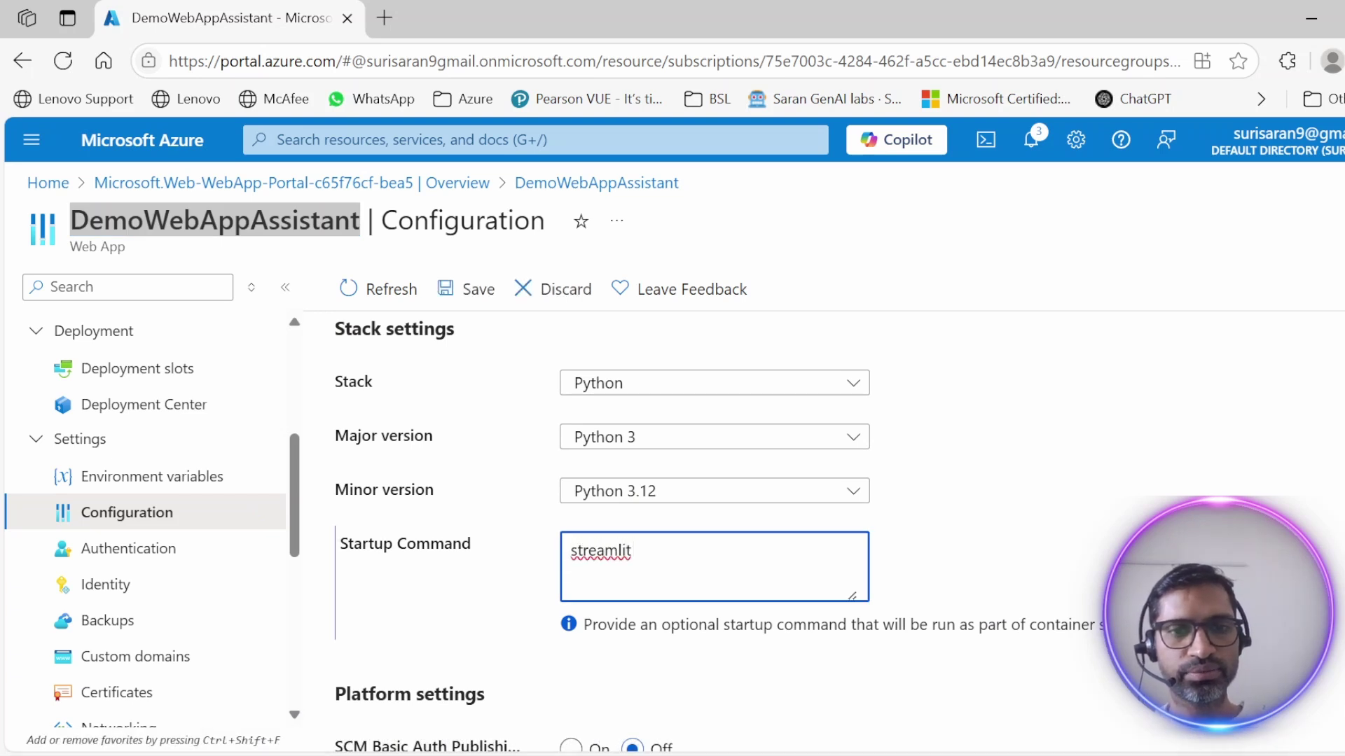
{"action": "type", "text": "start"}
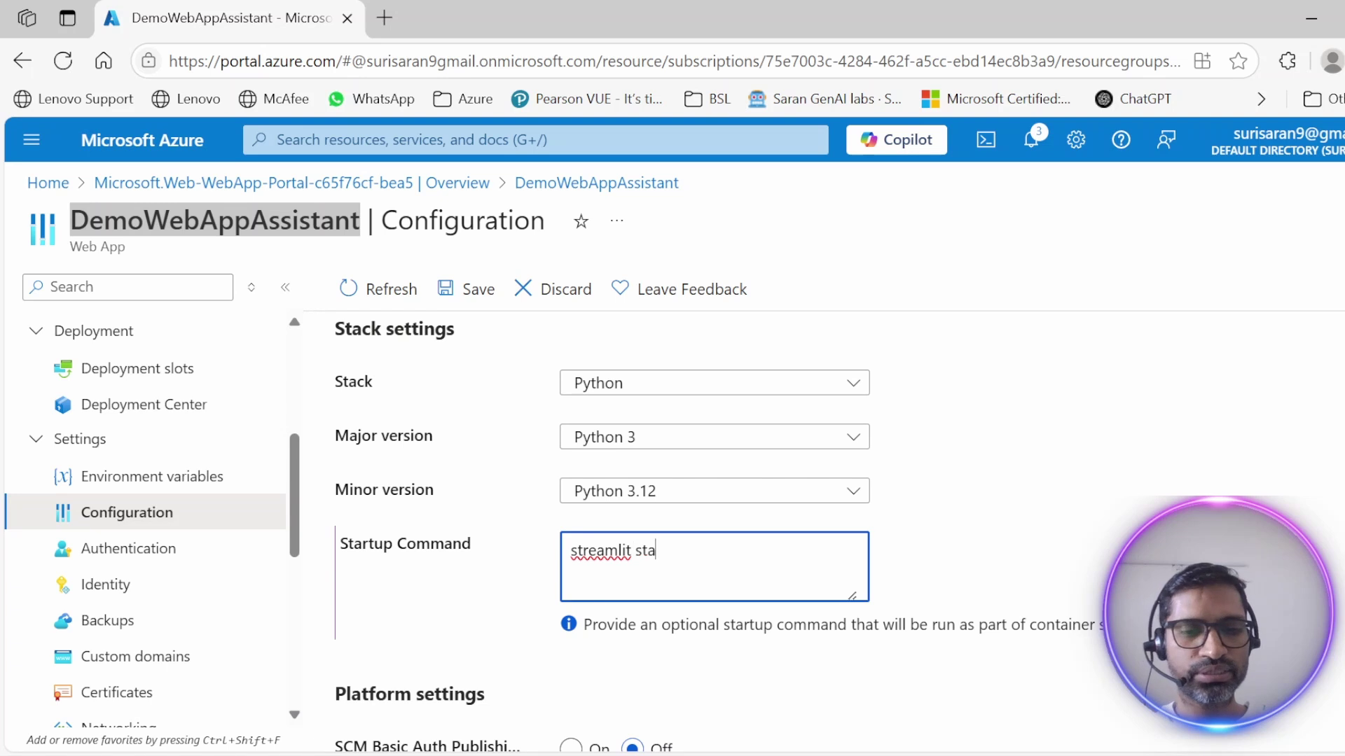
{"action": "key", "text": "BackSpace"}
{"action": "key", "text": "BackSpace"}
{"action": "key", "text": "BackSpace"}
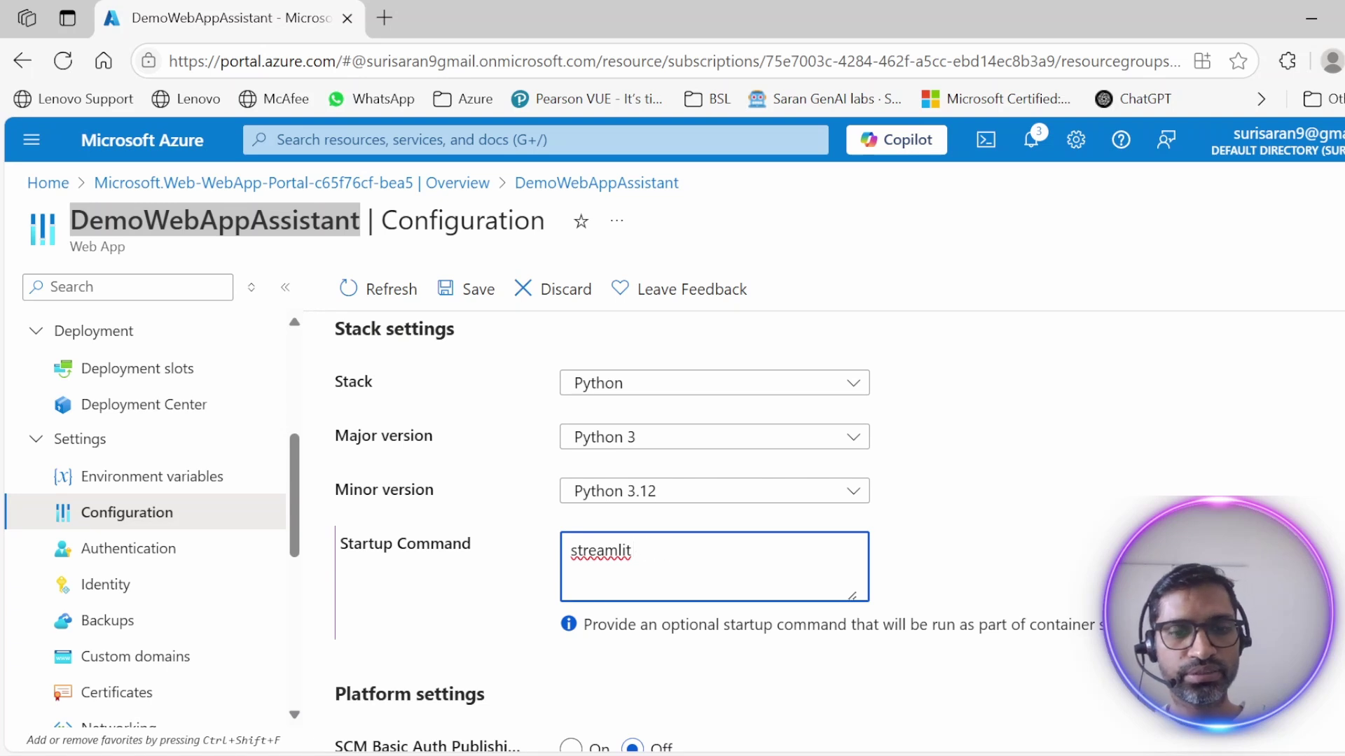
{"action": "type", "text": "un "}
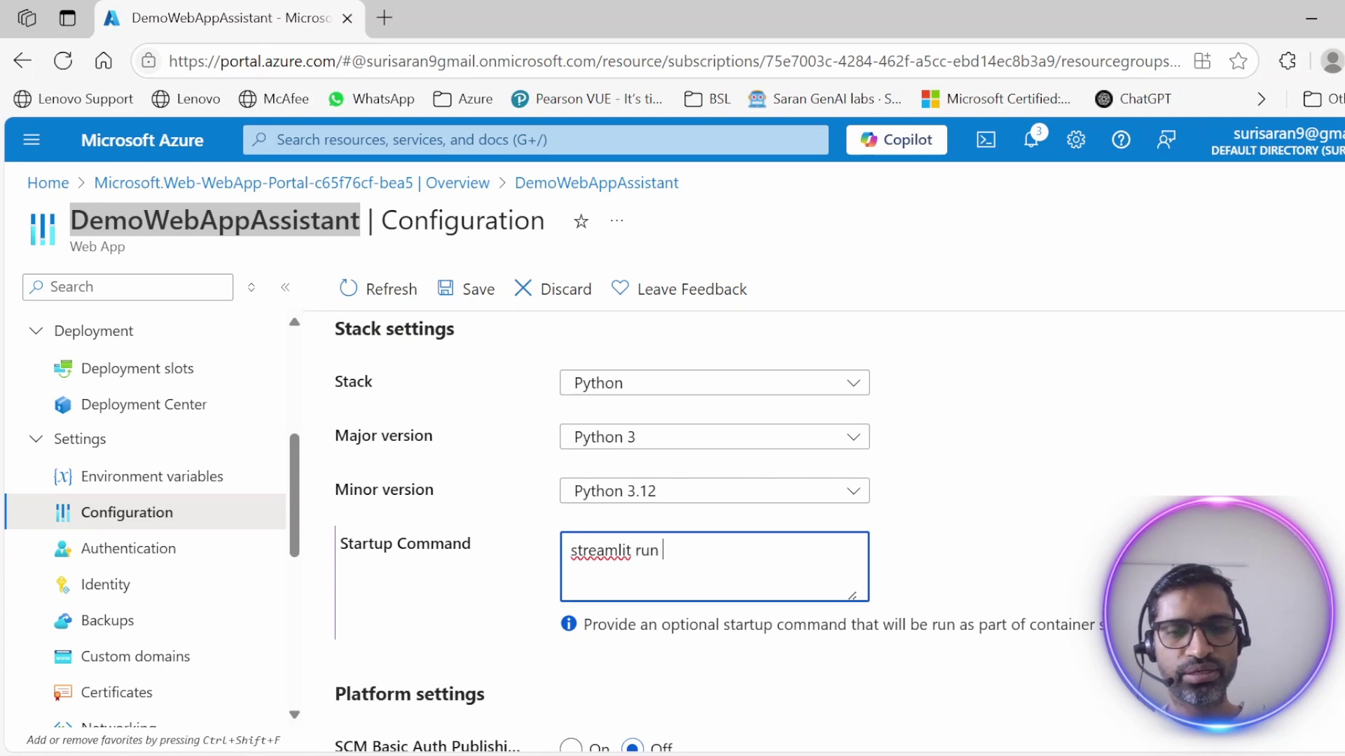
{"action": "type", "text": "app."}
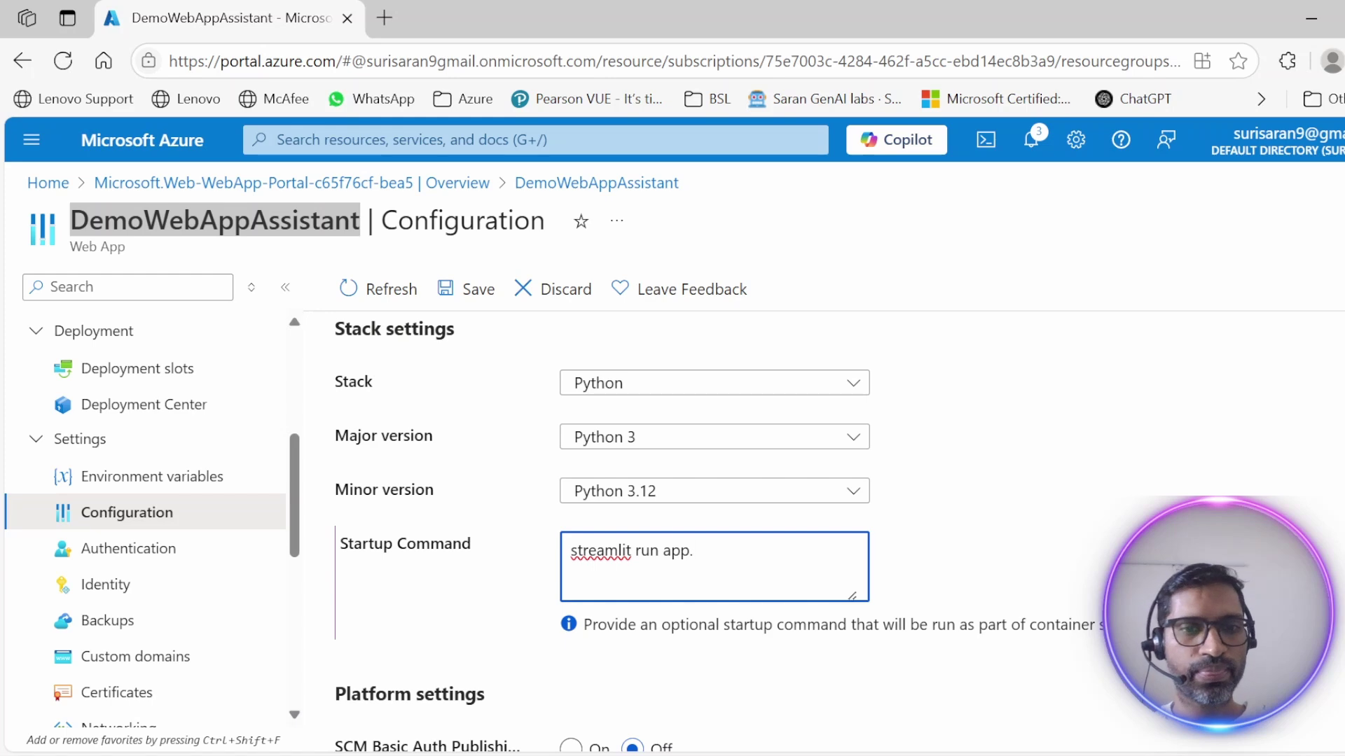
{"action": "left_click", "coordinate": [648, 755]}
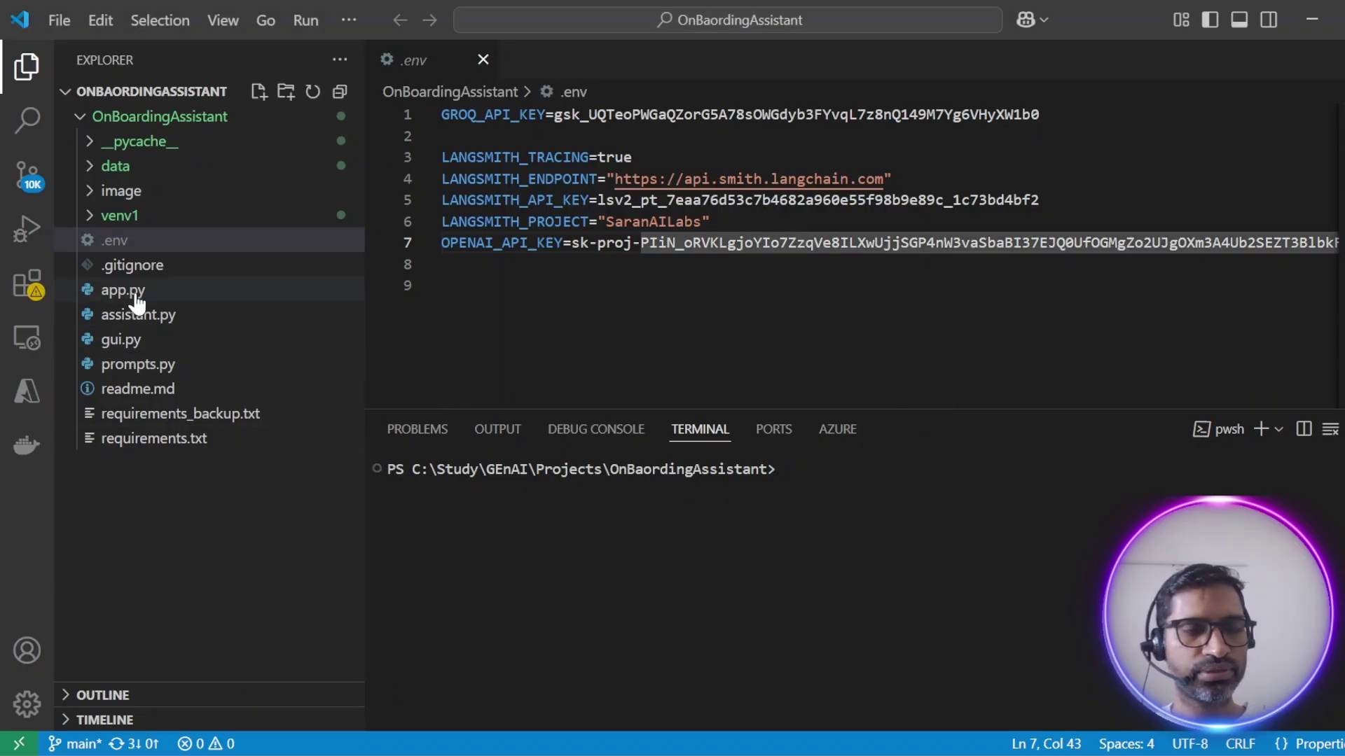
{"action": "key", "text": "alt+Tab"}
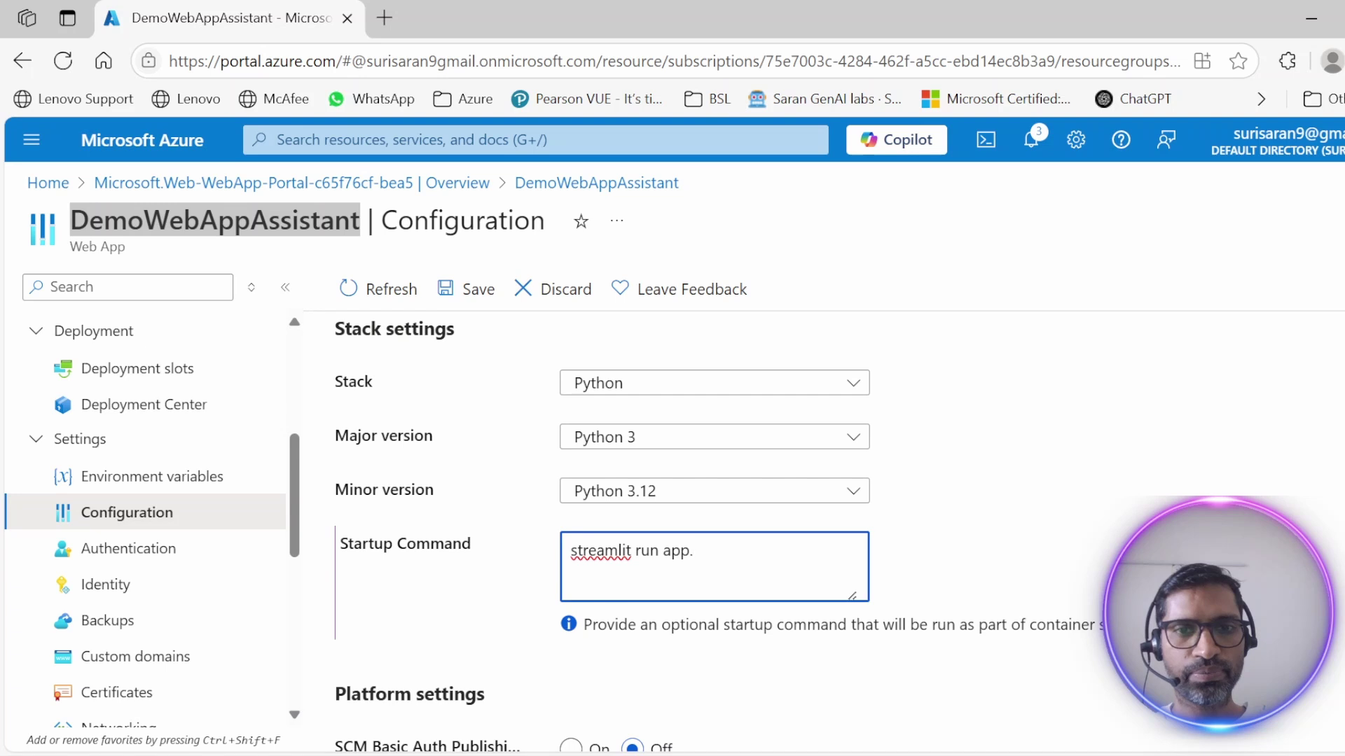
{"action": "type", "text": "py"}
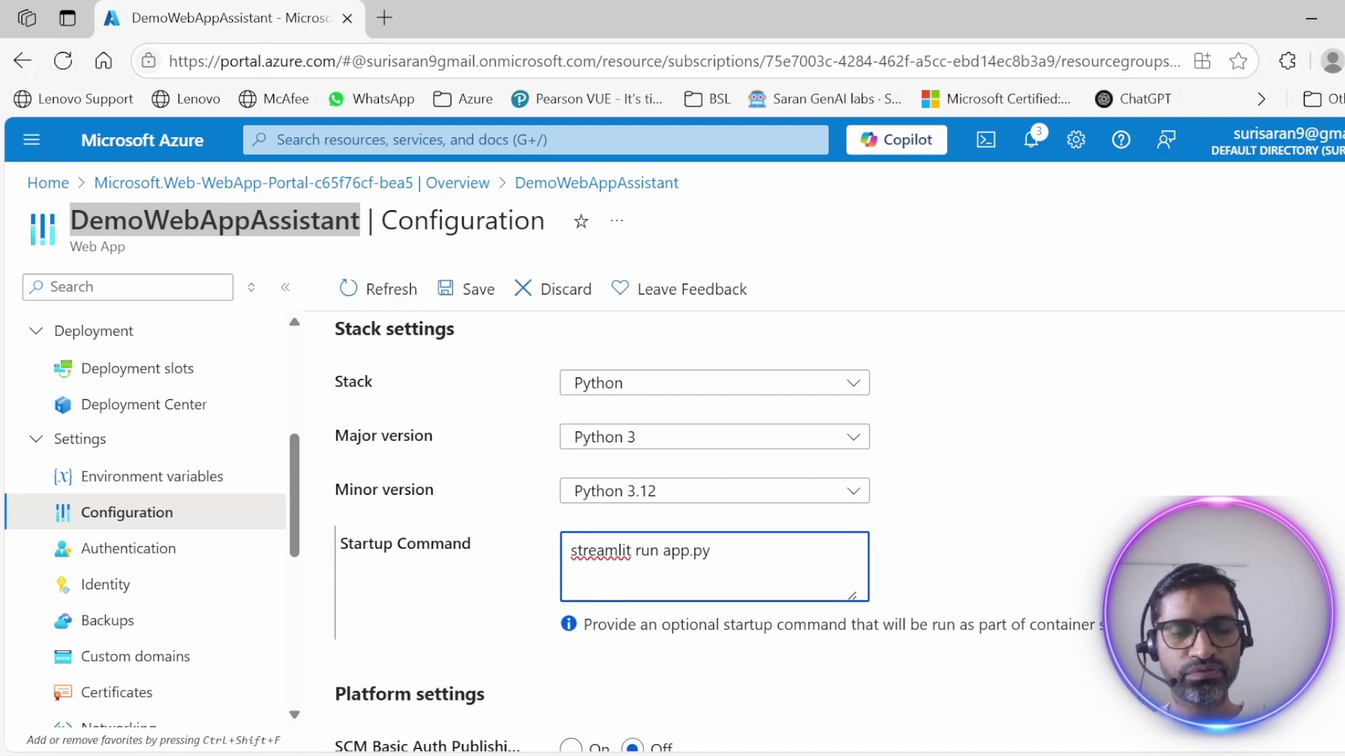
- Copy ChatGPT's command "streamlit run app.py --server.port=8000 --server.enableCORS=false" and replace the web app's startup command in the Azure portal with it
{"action": "left_click", "coordinate": [736, 755]}
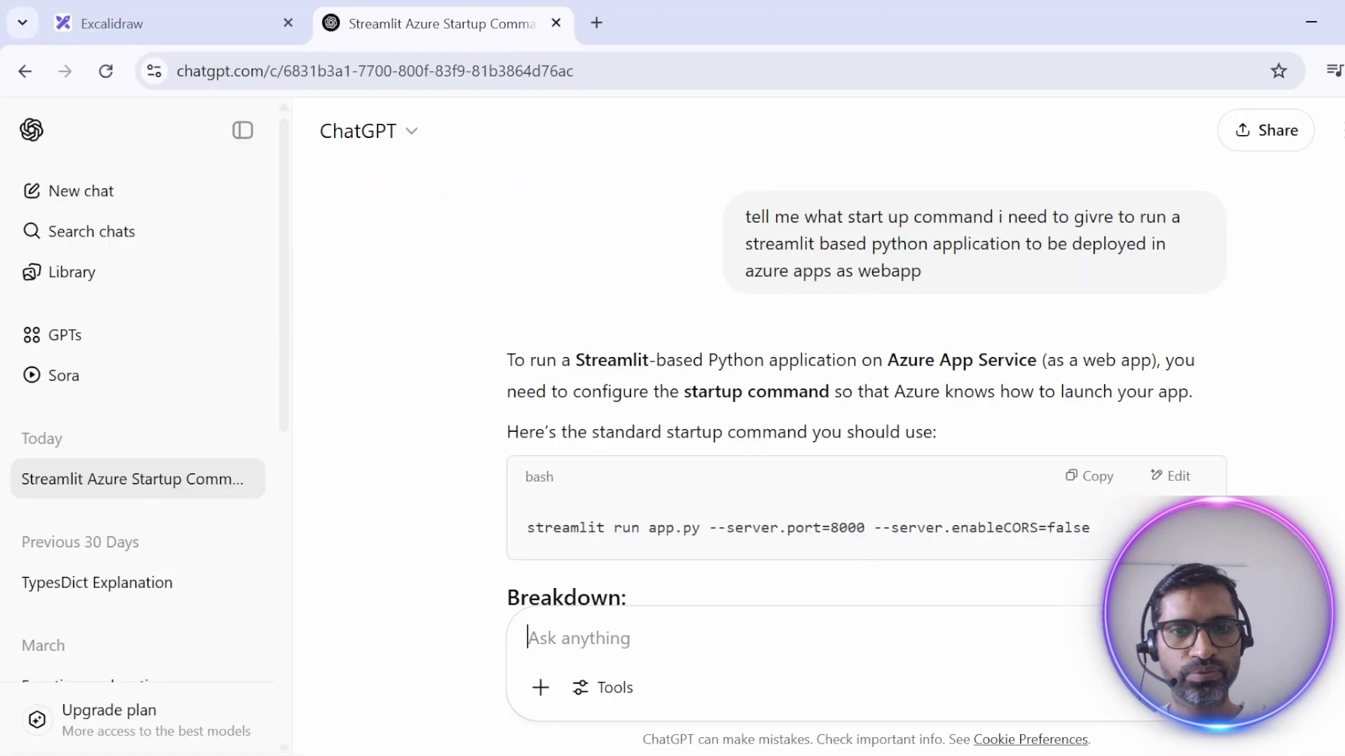
{"action": "scroll", "coordinate": [1050, 459], "scroll_direction": "down", "scroll_amount": 2}
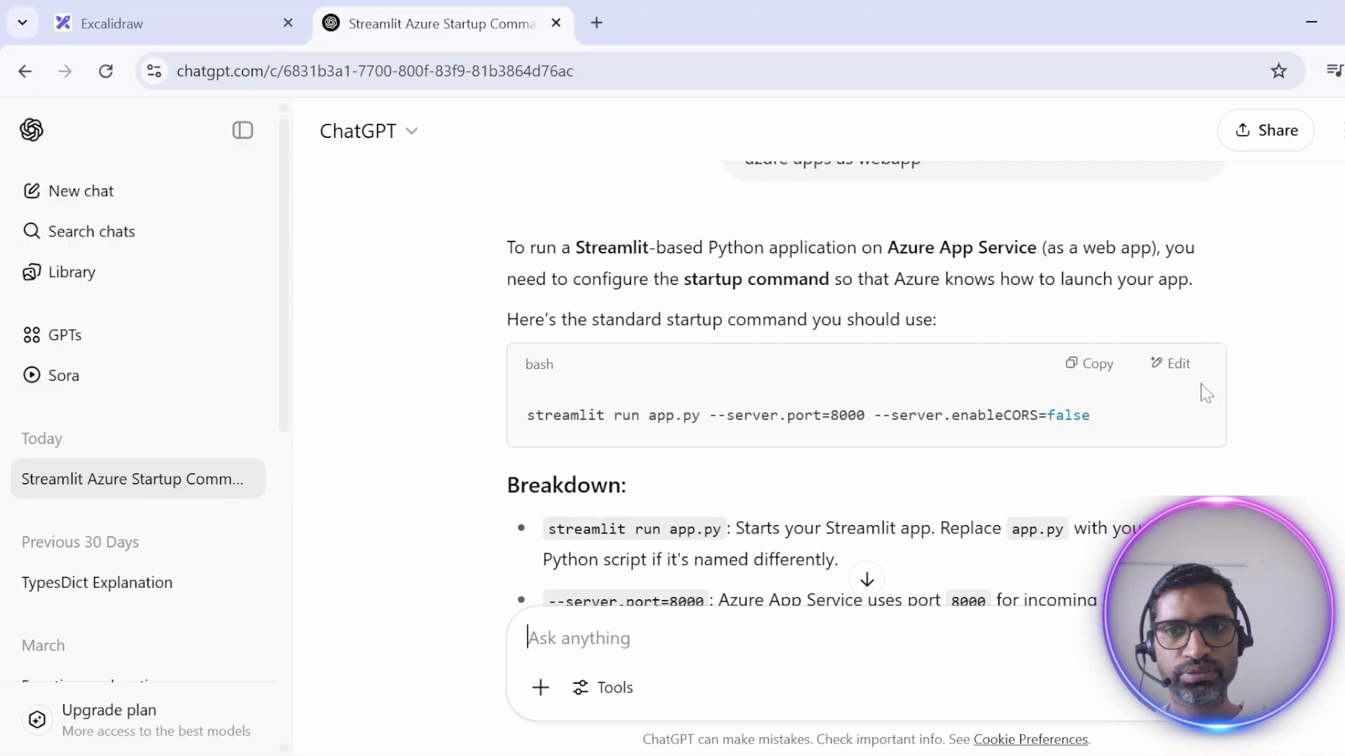
{"action": "left_click", "coordinate": [1088, 373]}
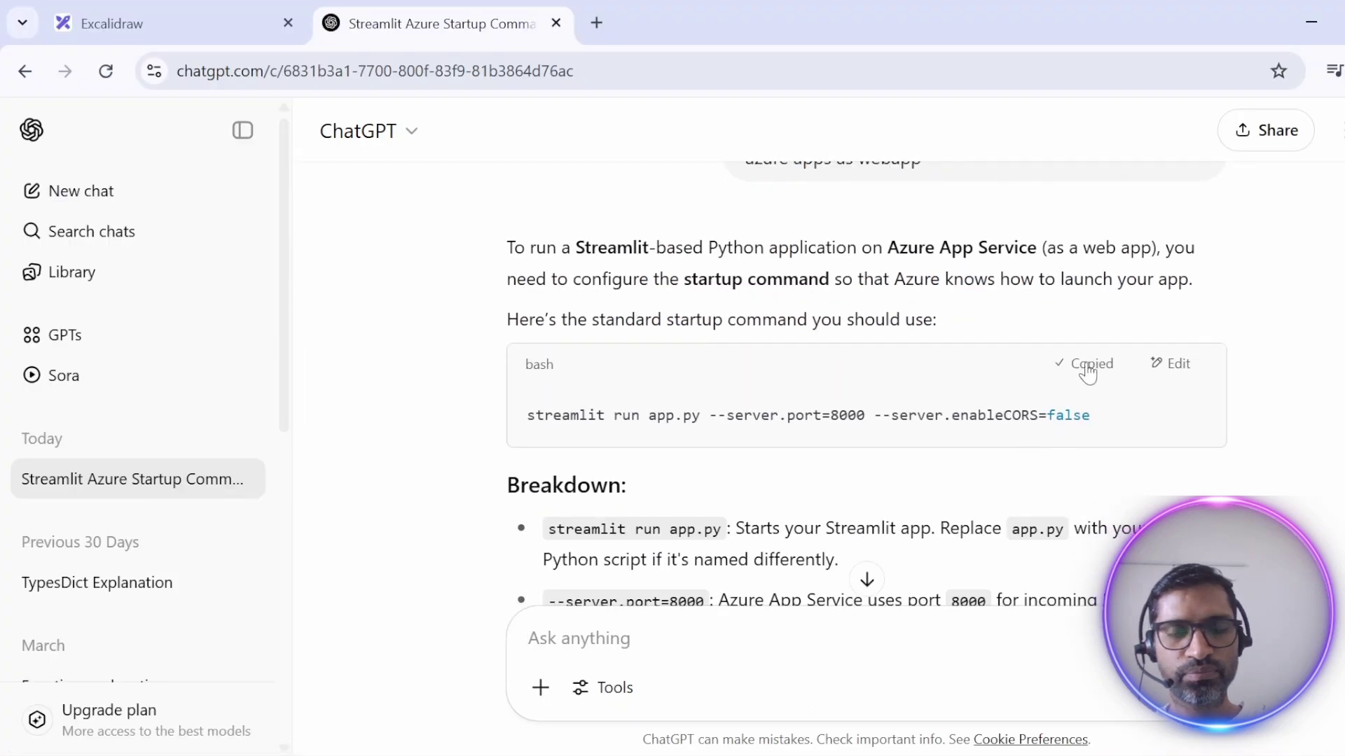
{"action": "key", "text": "alt+Tab"}
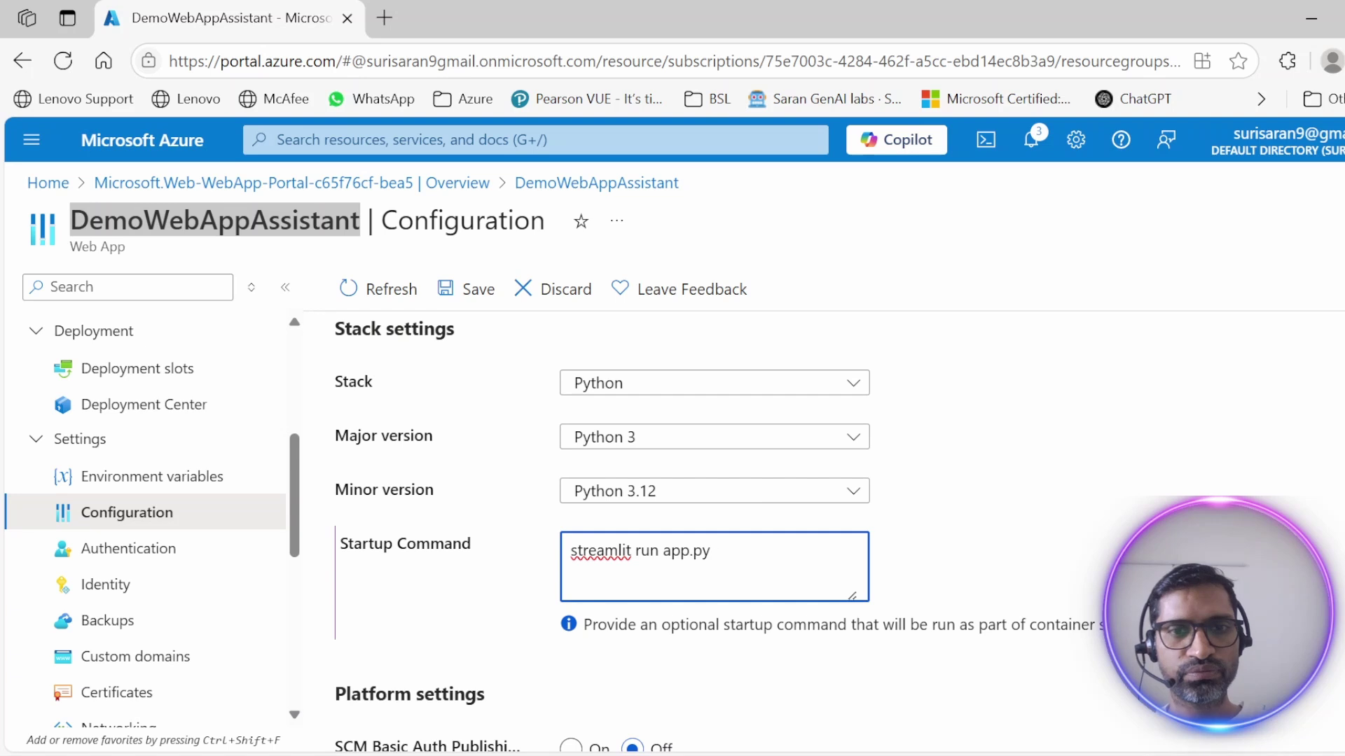
{"action": "key", "text": "ctrl+a"}
{"action": "key", "text": "ctrl+v"}
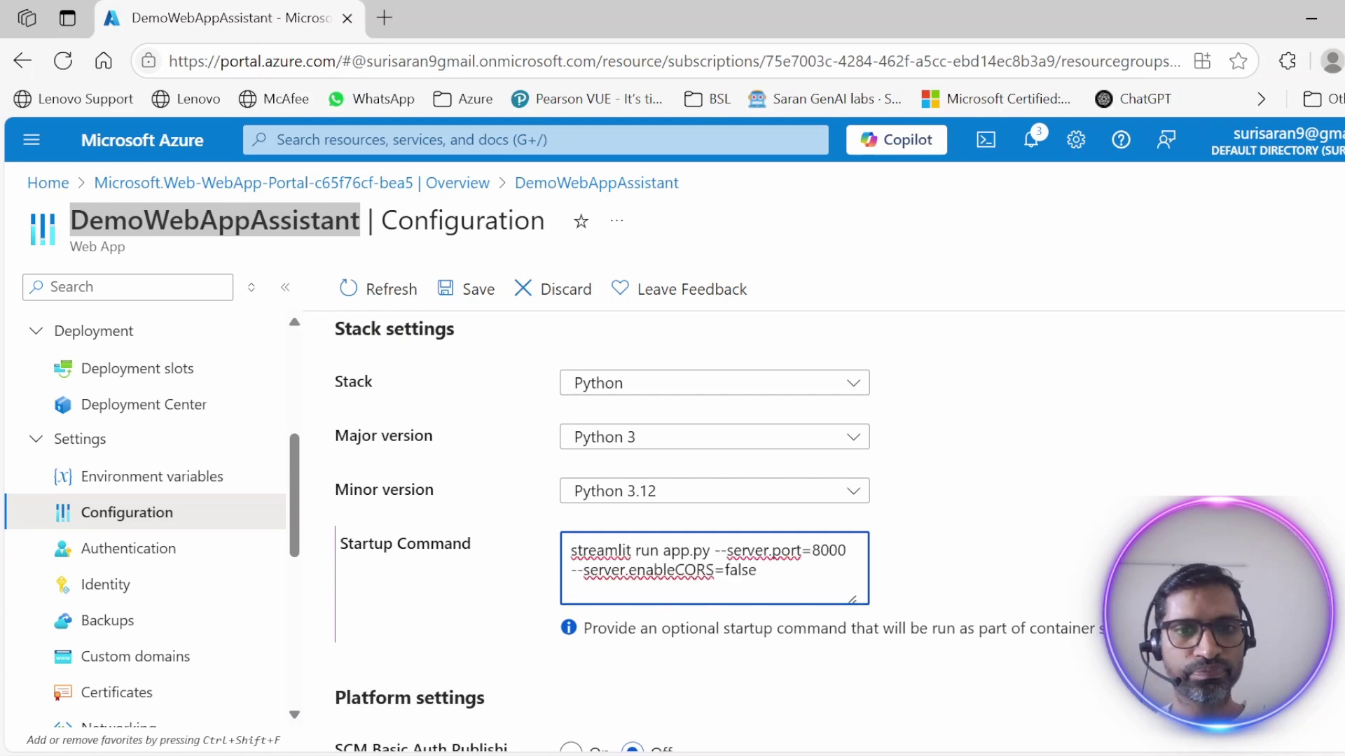
{"action": "left_click", "coordinate": [573, 552]}
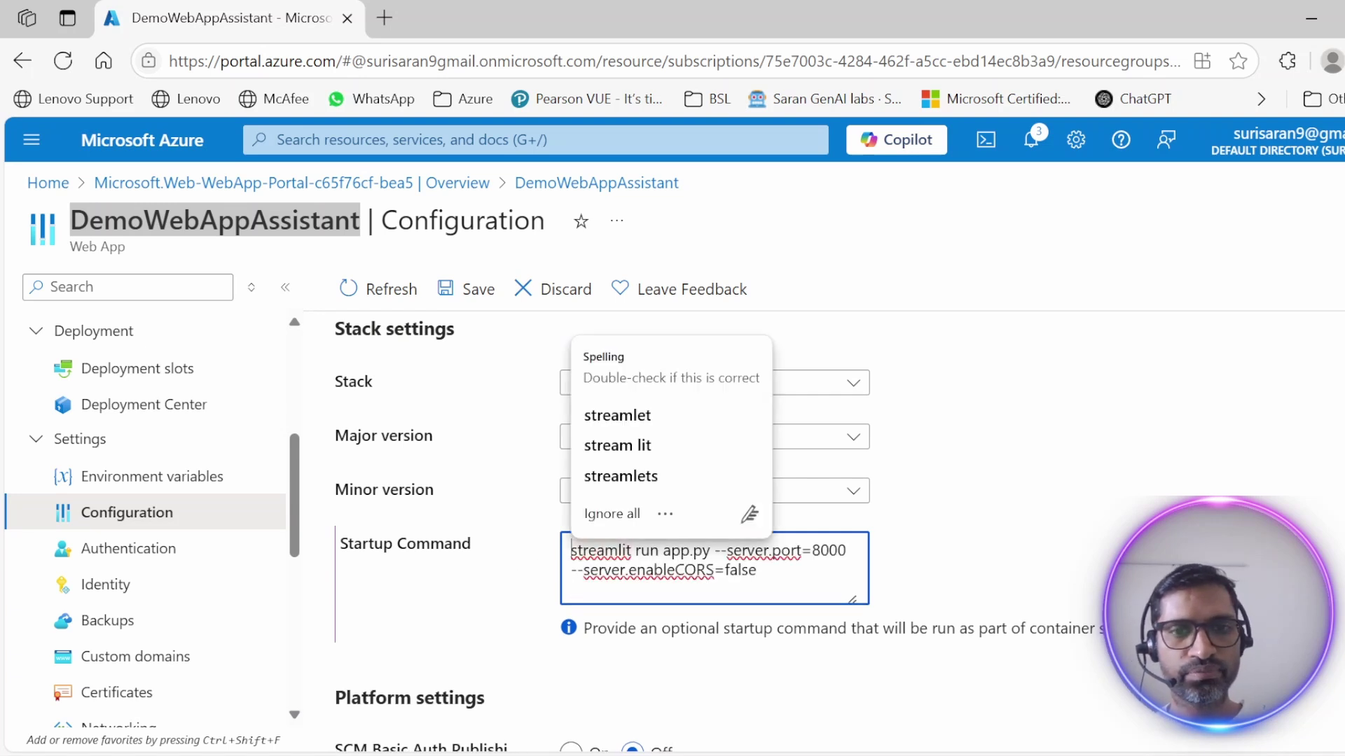
{"action": "left_click", "coordinate": [1093, 552]}
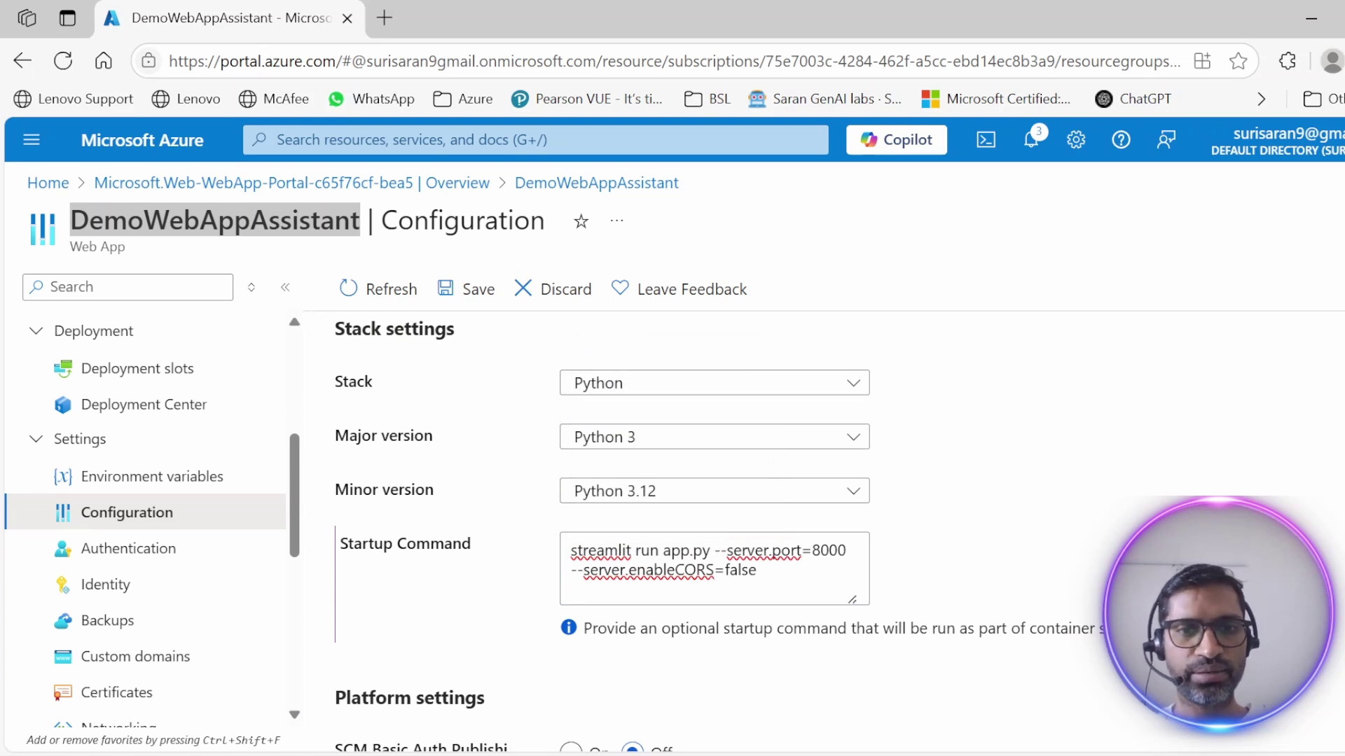
- Review the script name, server and port parts of the startup command and the remaining general settings
{"action": "double_click", "coordinate": [676, 551]}
{"action": "double_click", "coordinate": [754, 551]}
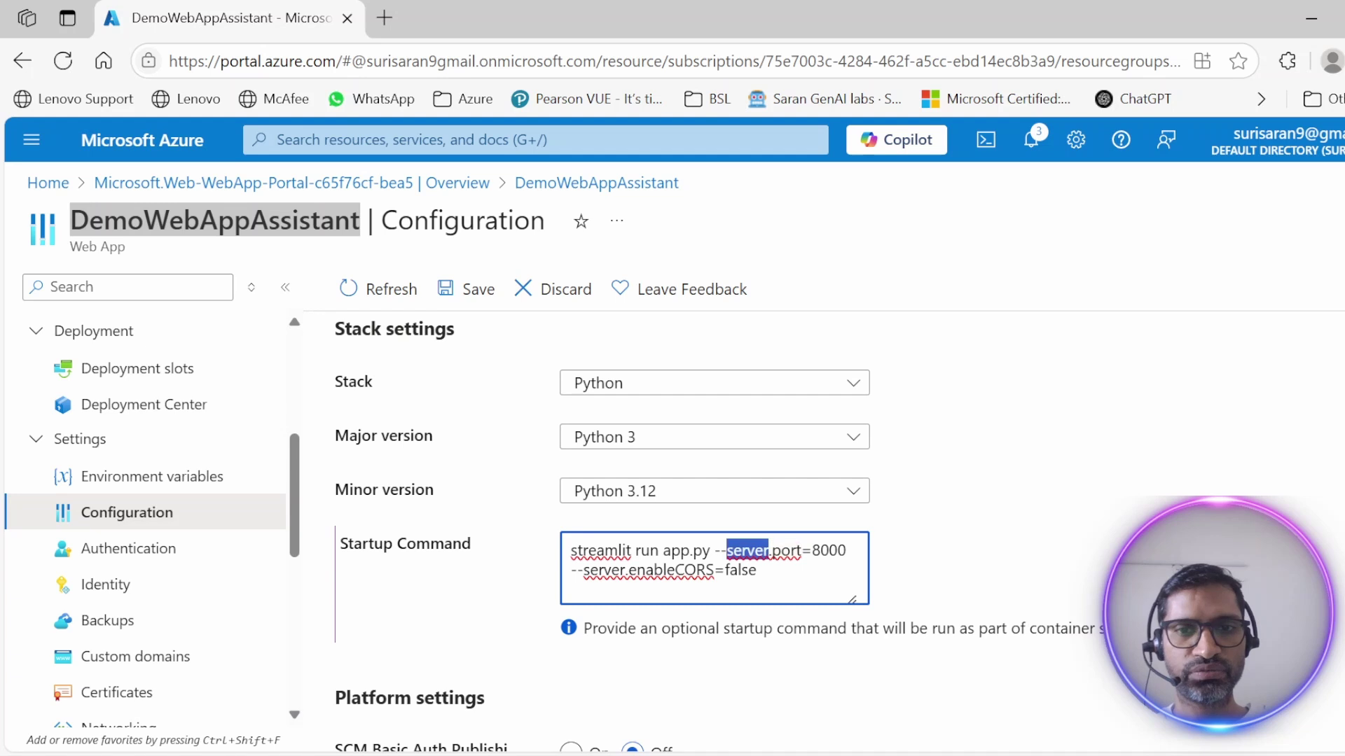
{"action": "double_click", "coordinate": [829, 551]}
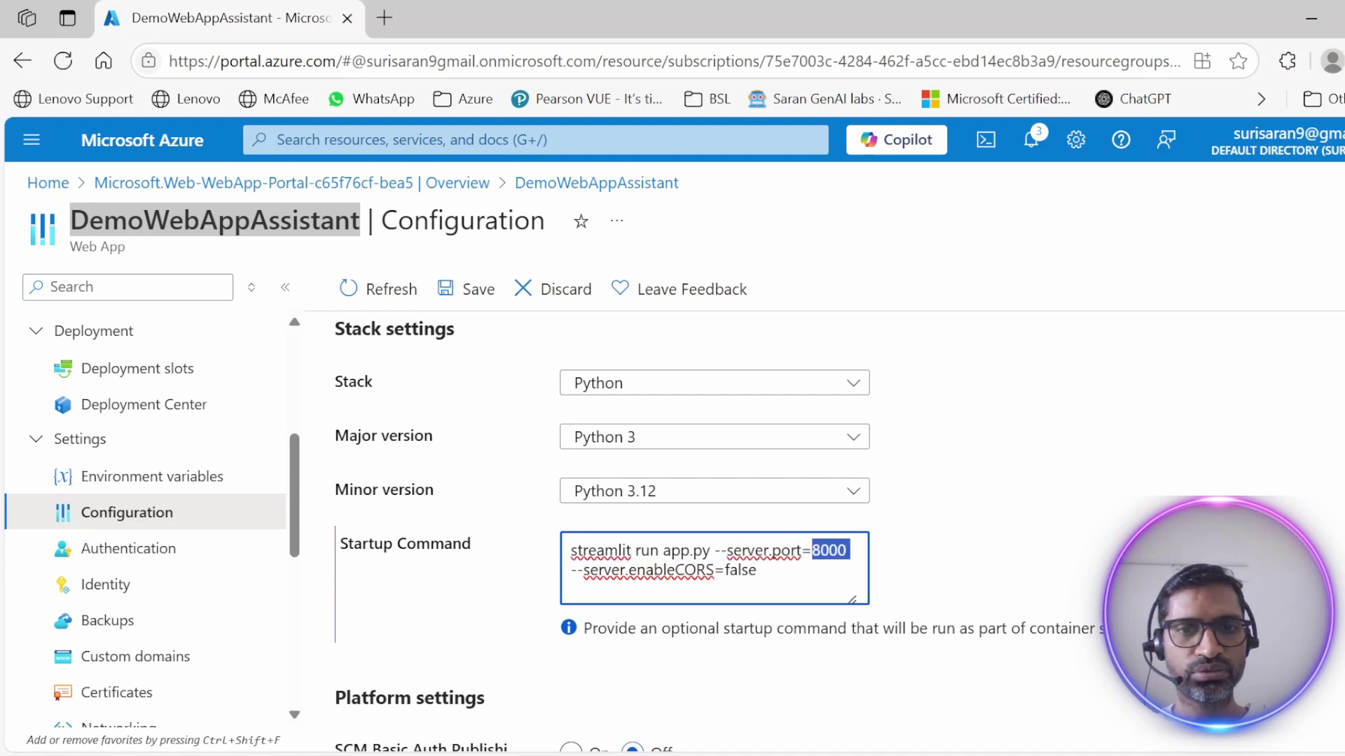
{"action": "left_click", "coordinate": [811, 579]}
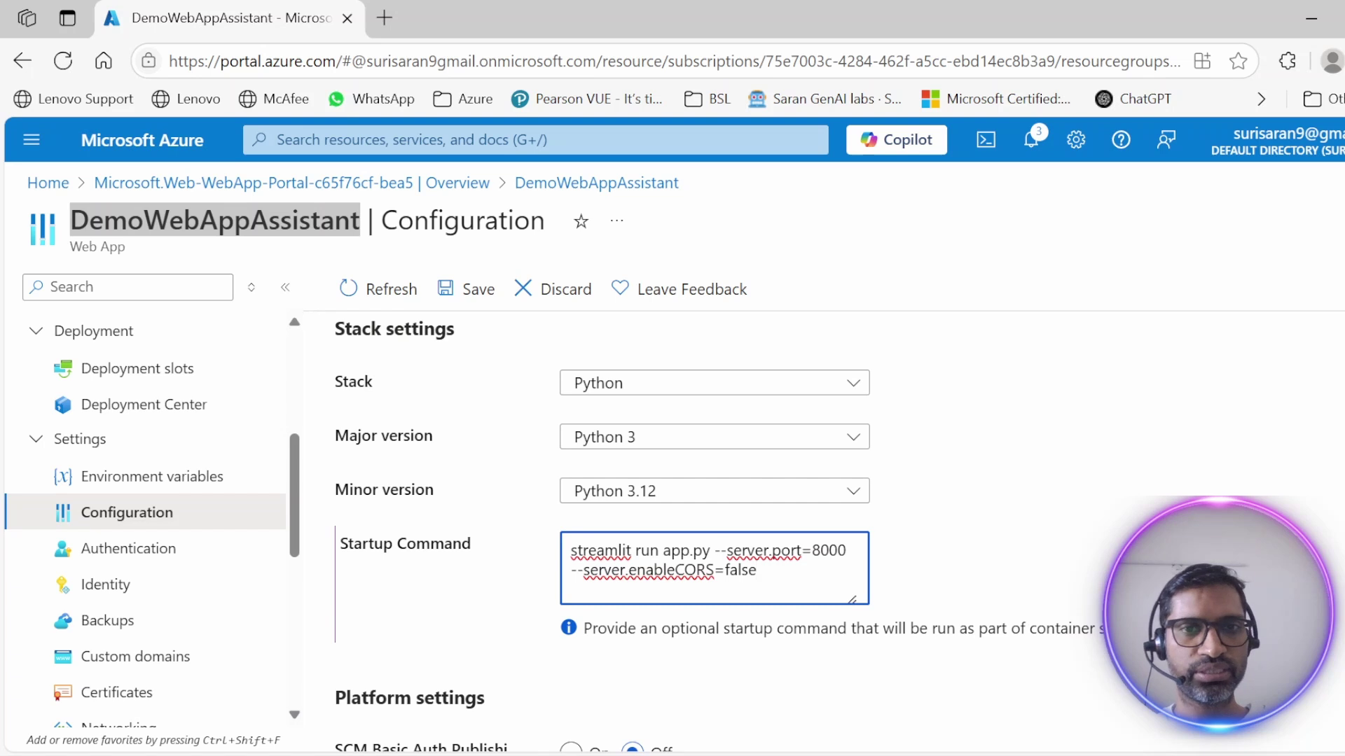
{"action": "scroll", "coordinate": [763, 560], "scroll_direction": "down", "scroll_amount": 1}
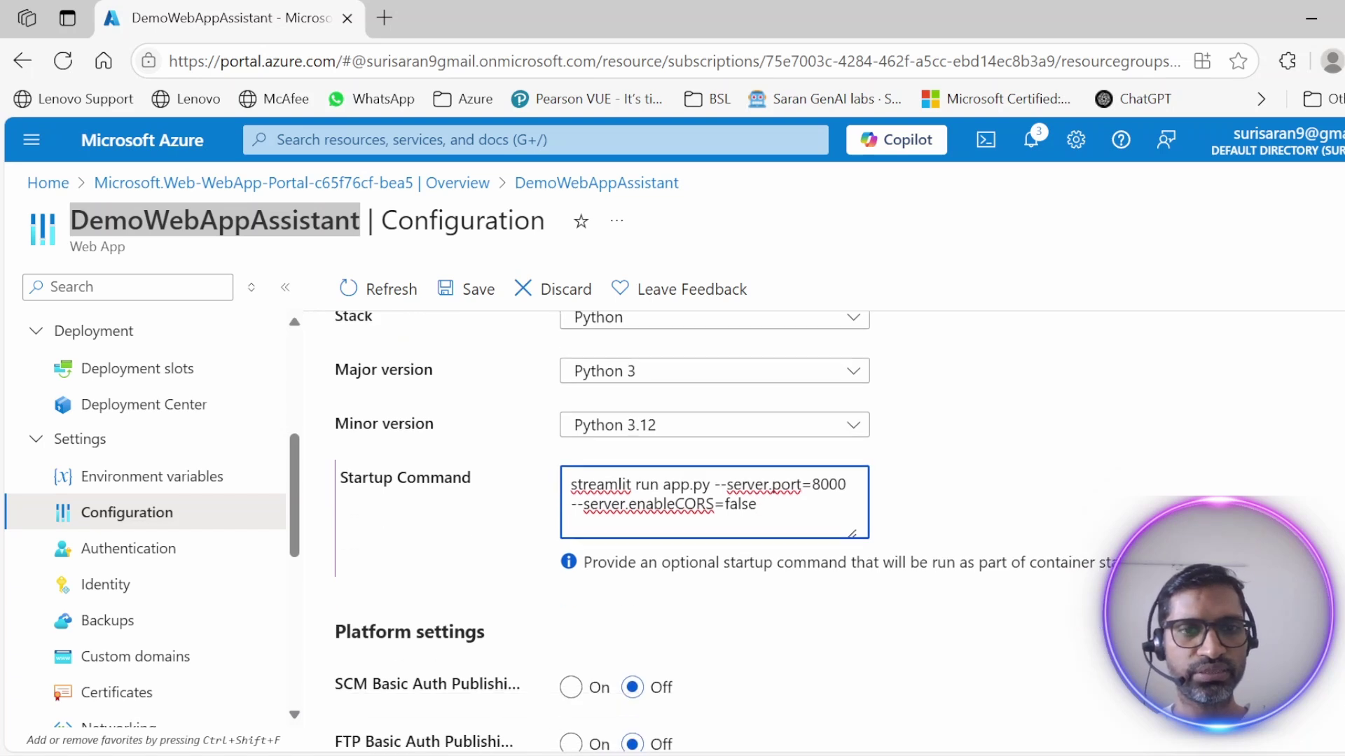
{"action": "scroll", "coordinate": [775, 564], "scroll_direction": "down", "scroll_amount": 4}
{"action": "scroll", "coordinate": [827, 567], "scroll_direction": "down", "scroll_amount": 2}
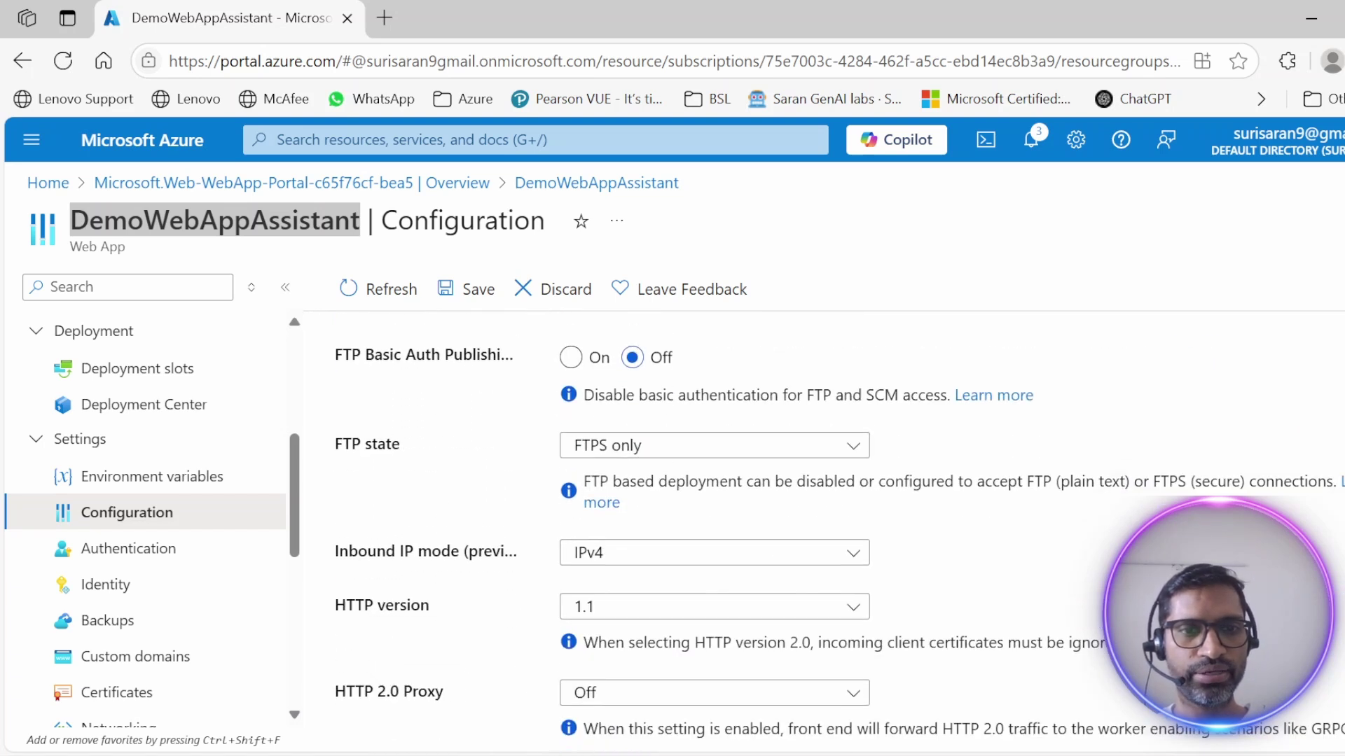
{"action": "scroll", "coordinate": [826, 567], "scroll_direction": "down", "scroll_amount": 8}
{"action": "scroll", "coordinate": [826, 567], "scroll_direction": "down", "scroll_amount": 5}
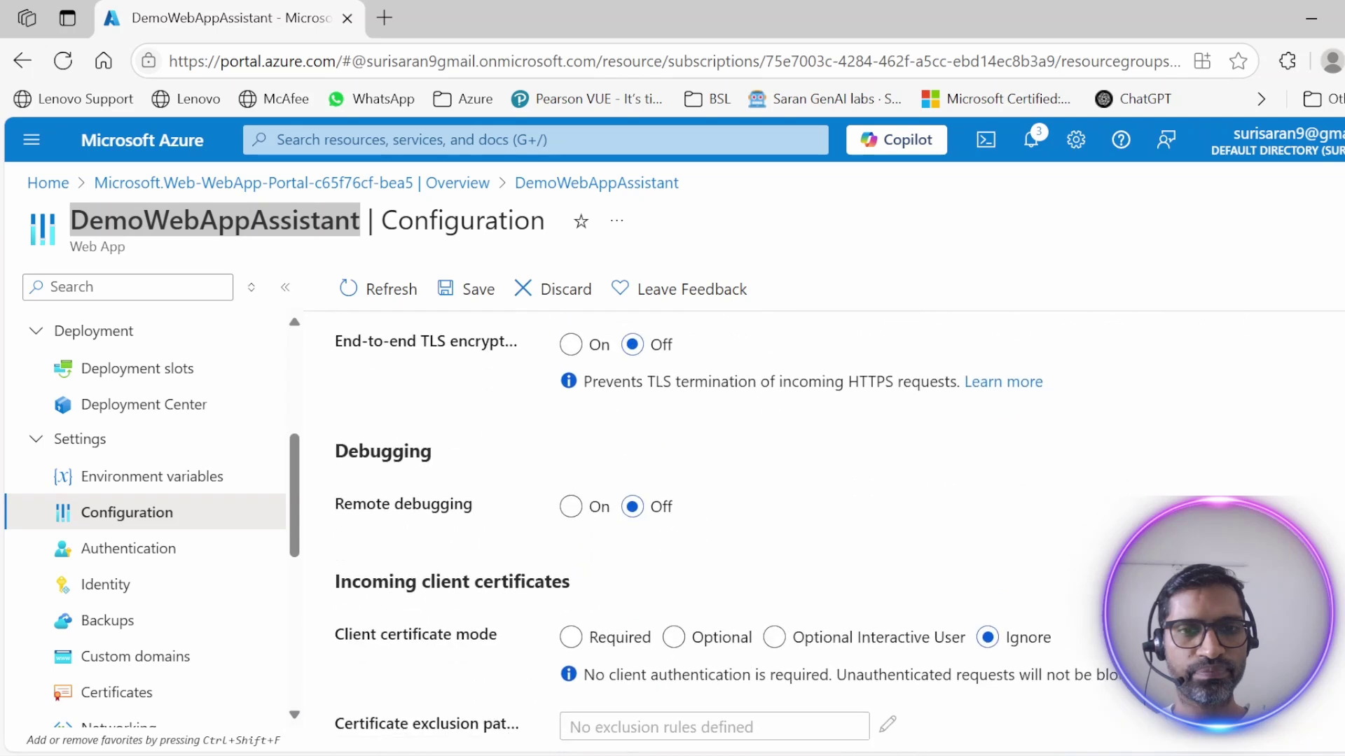
{"action": "scroll", "coordinate": [926, 620], "scroll_direction": "up", "scroll_amount": 6}
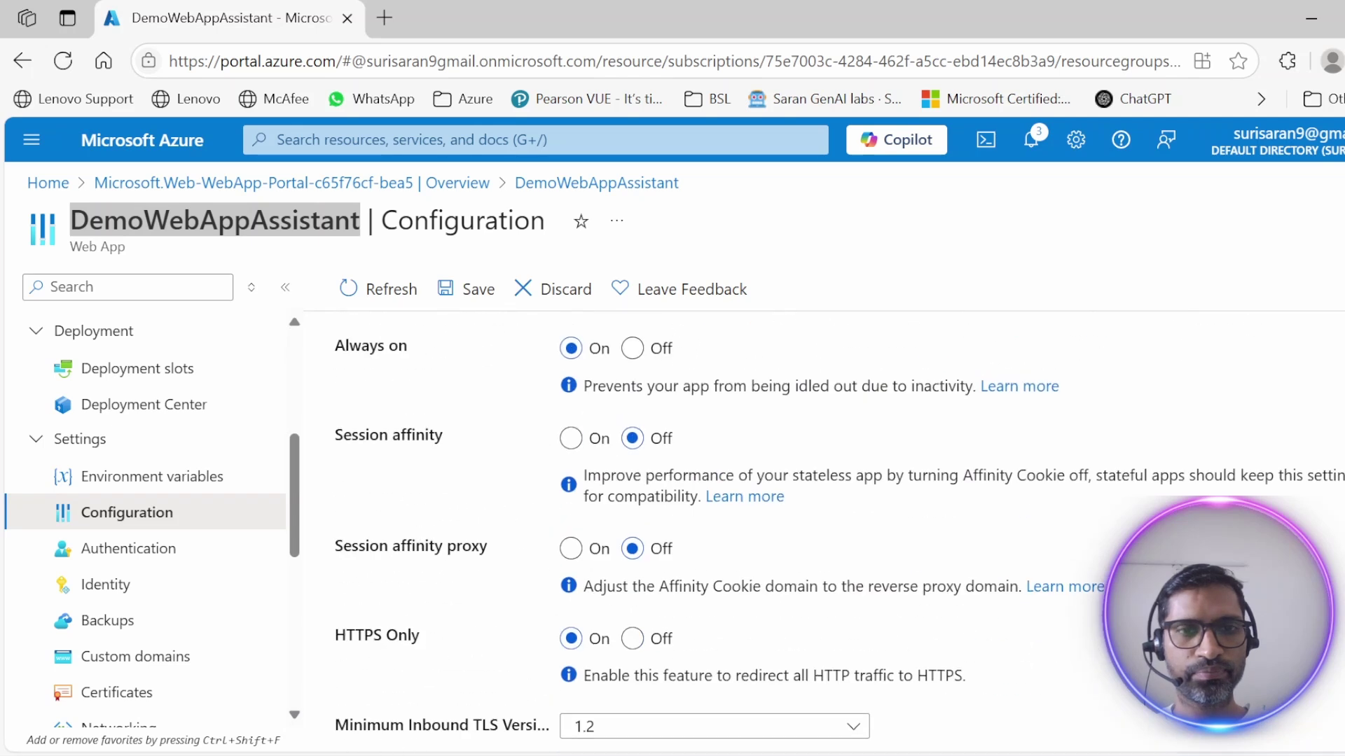
{"action": "scroll", "coordinate": [795, 441], "scroll_direction": "up", "scroll_amount": 5}
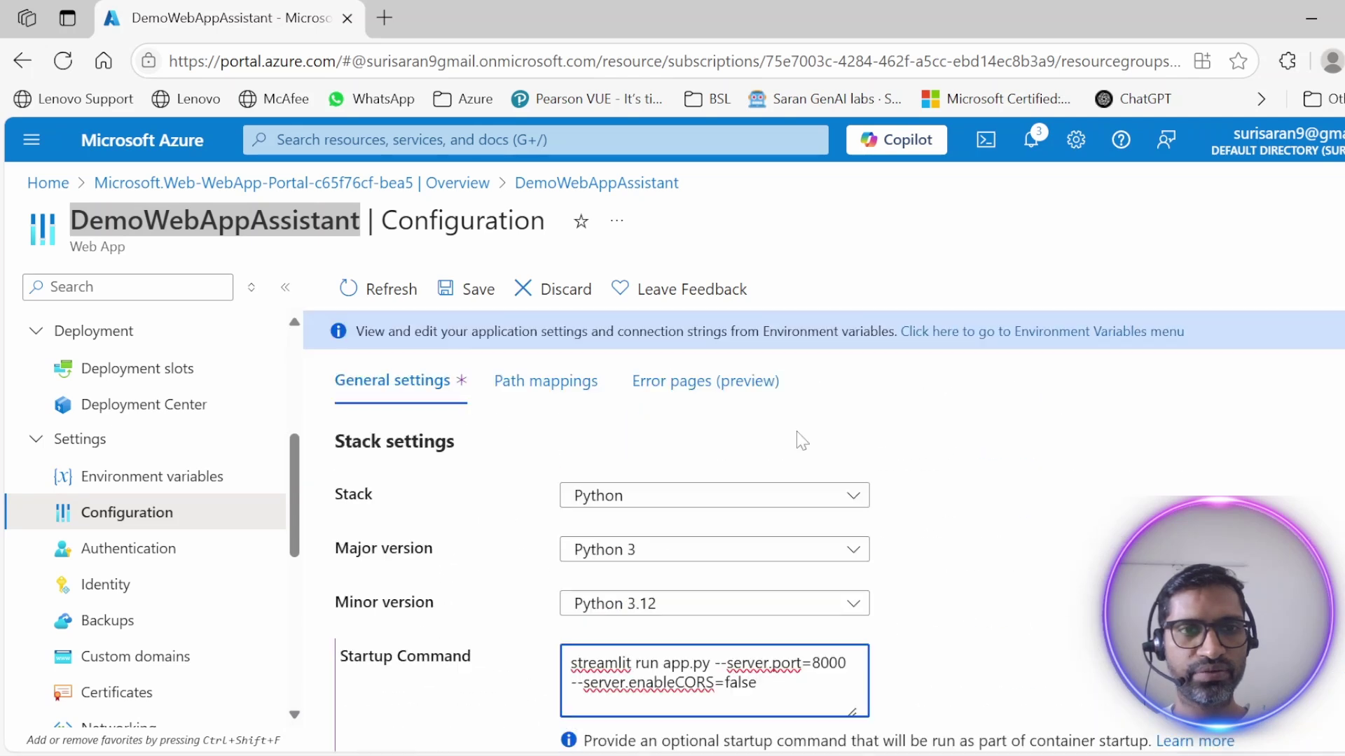
- Save the configuration changes, agree to the possible app restart, and open the web app's Deployment Center
{"action": "left_click", "coordinate": [479, 296]}
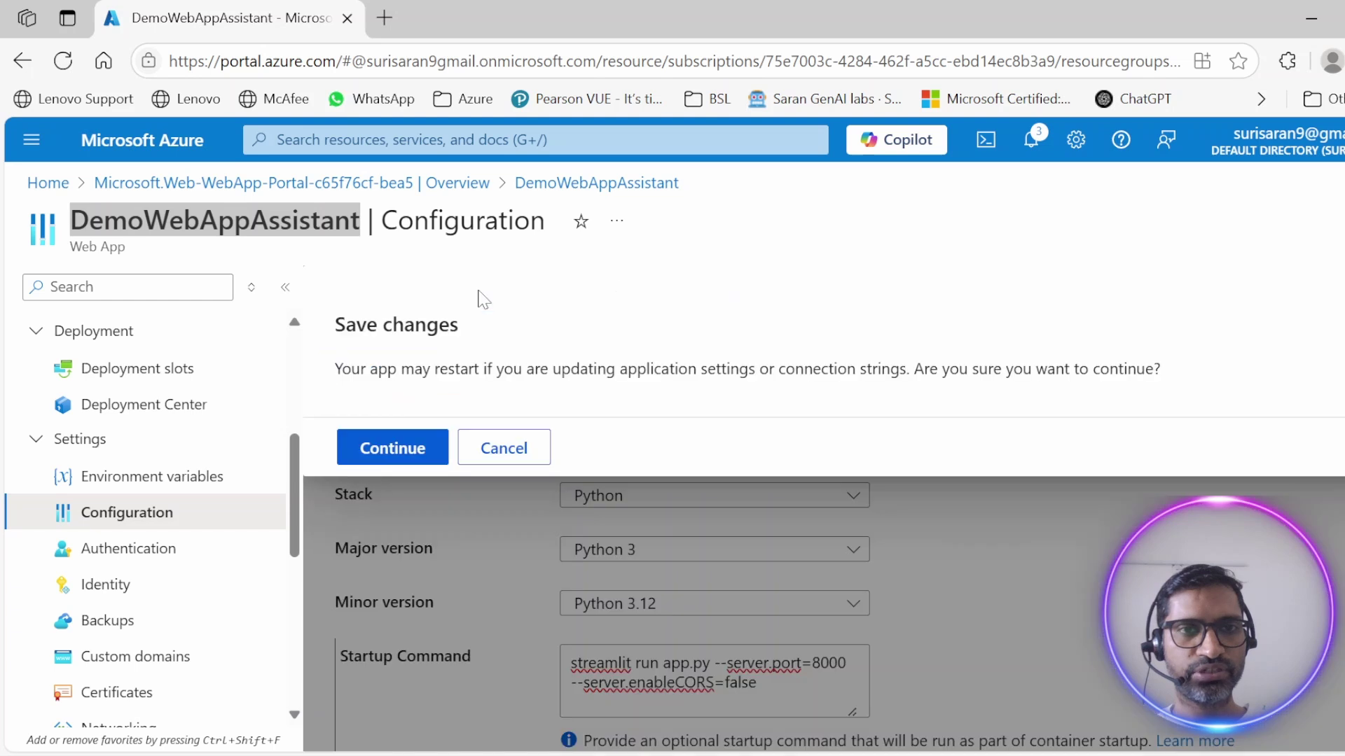
{"action": "left_click", "coordinate": [390, 449]}
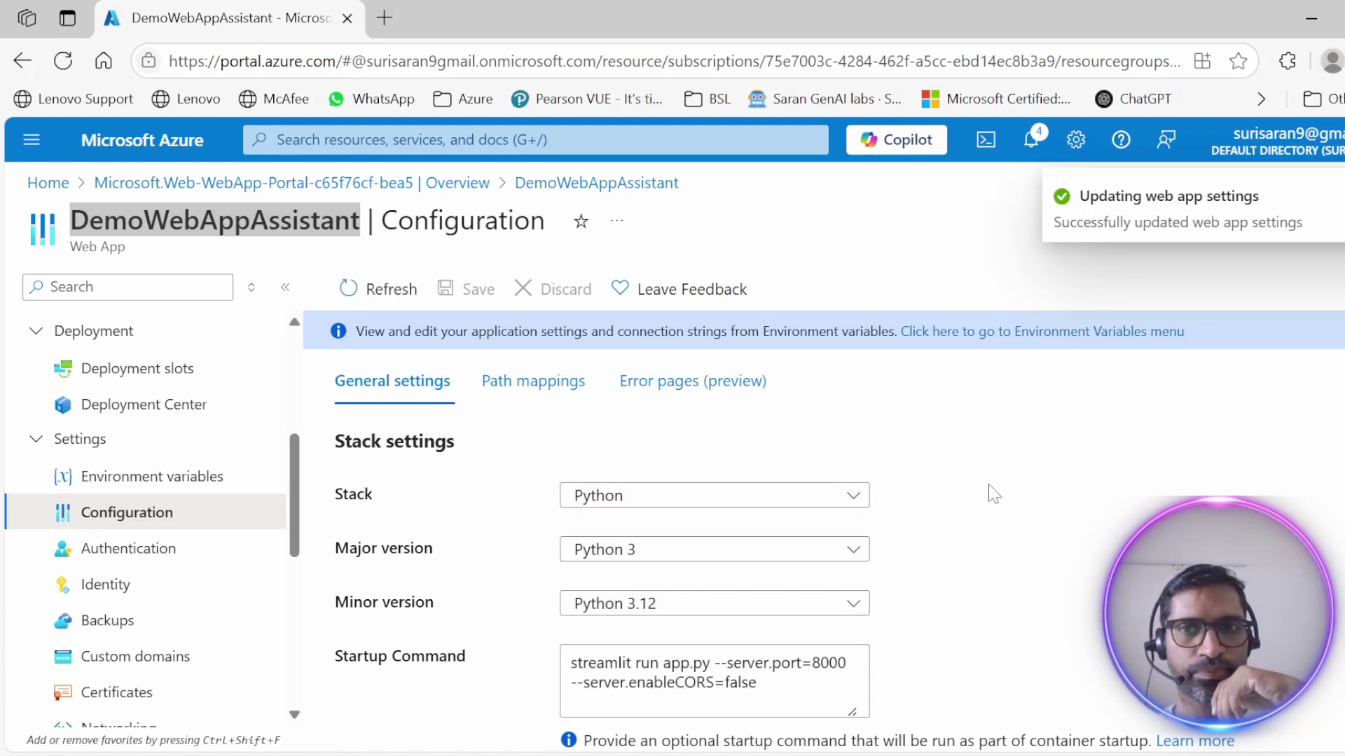
{"action": "left_click", "coordinate": [142, 413]}
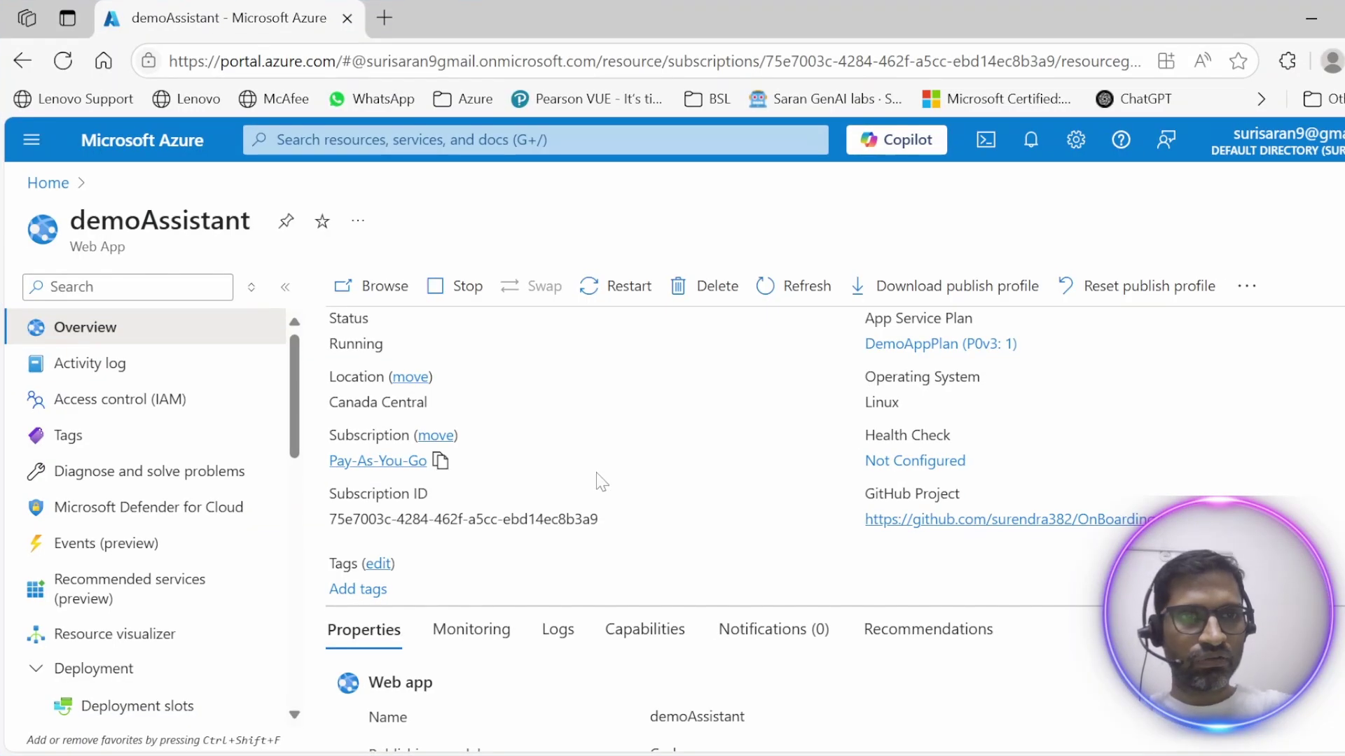
- Examine the demoAssistant web app's overview for its essentials, domain, hosting plan and last deployment status and time
{"action": "scroll", "coordinate": [601, 482], "scroll_direction": "up", "scroll_amount": 2}
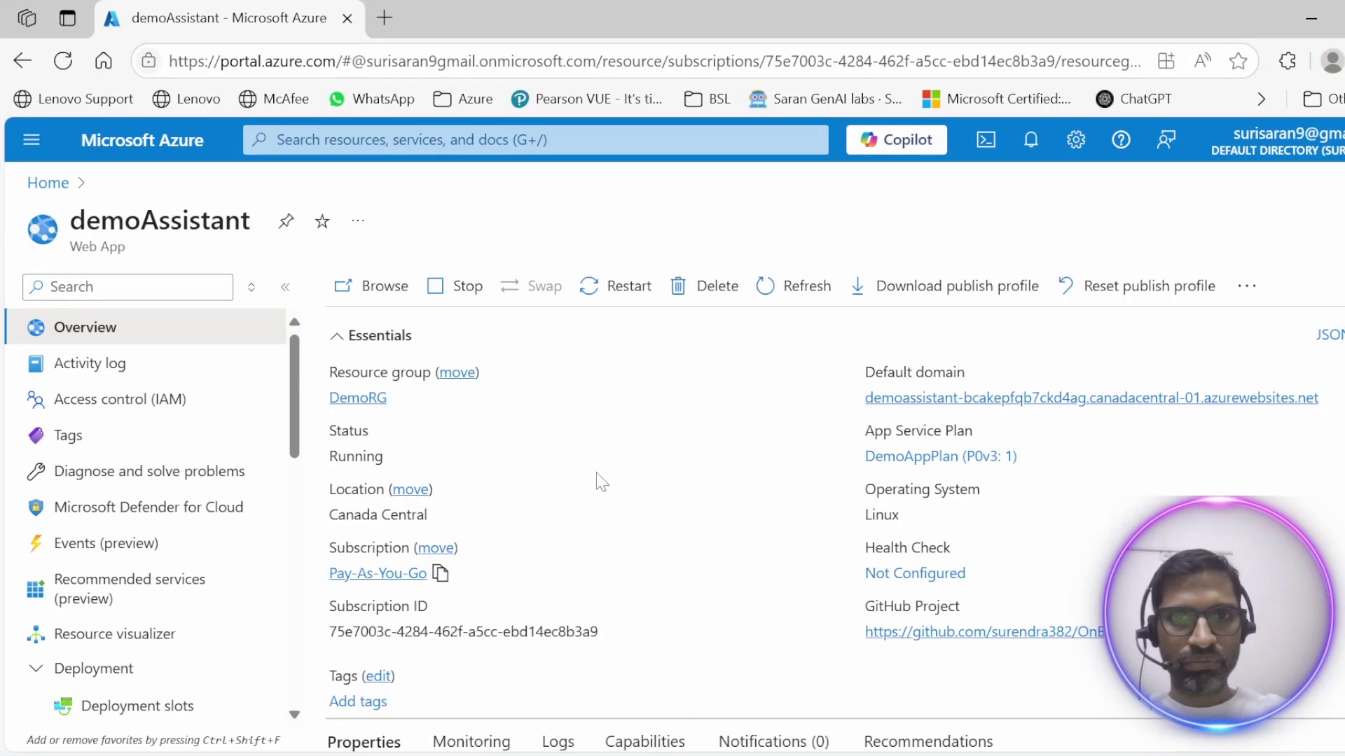
{"action": "scroll", "coordinate": [601, 482], "scroll_direction": "down", "scroll_amount": 10}
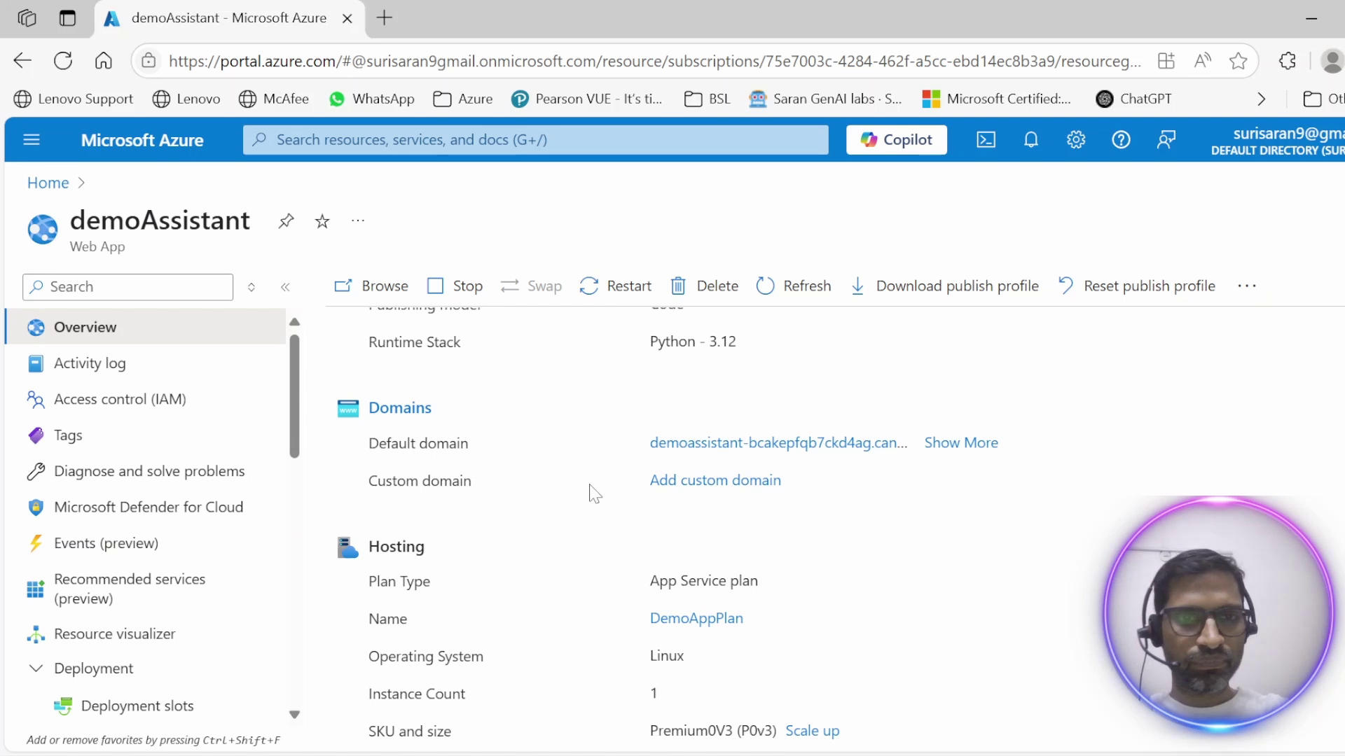
{"action": "scroll", "coordinate": [594, 494], "scroll_direction": "up", "scroll_amount": 10}
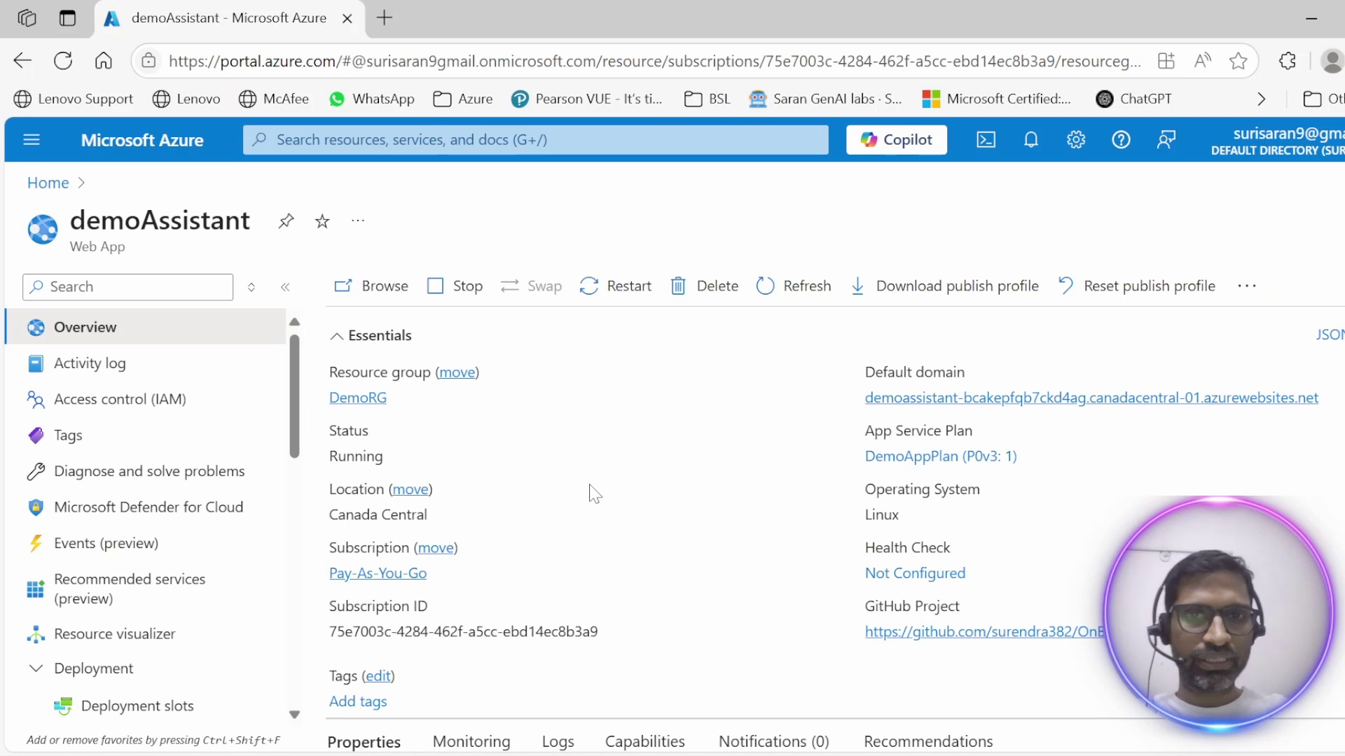
{"action": "scroll", "coordinate": [594, 494], "scroll_direction": "down", "scroll_amount": 10}
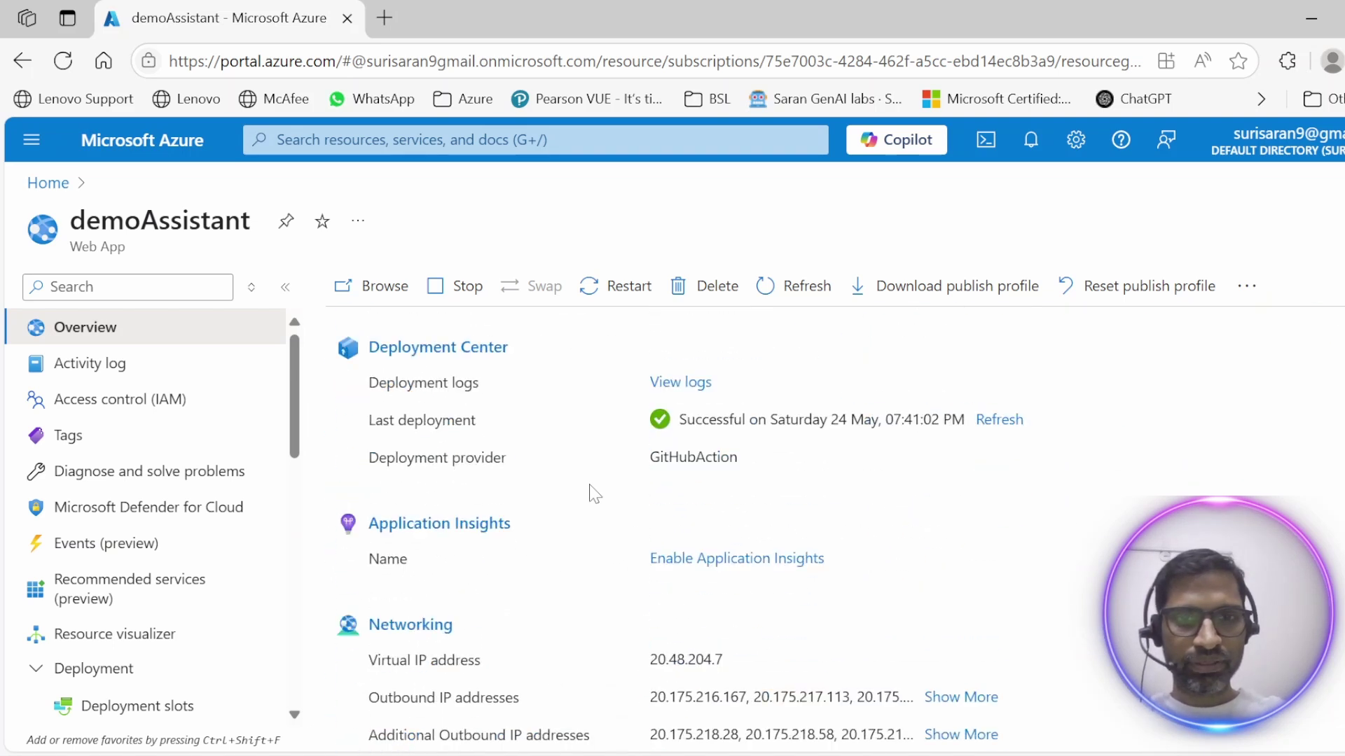
{"action": "scroll", "coordinate": [594, 494], "scroll_direction": "up", "scroll_amount": 5}
{"action": "scroll", "coordinate": [594, 494], "scroll_direction": "up", "scroll_amount": 5}
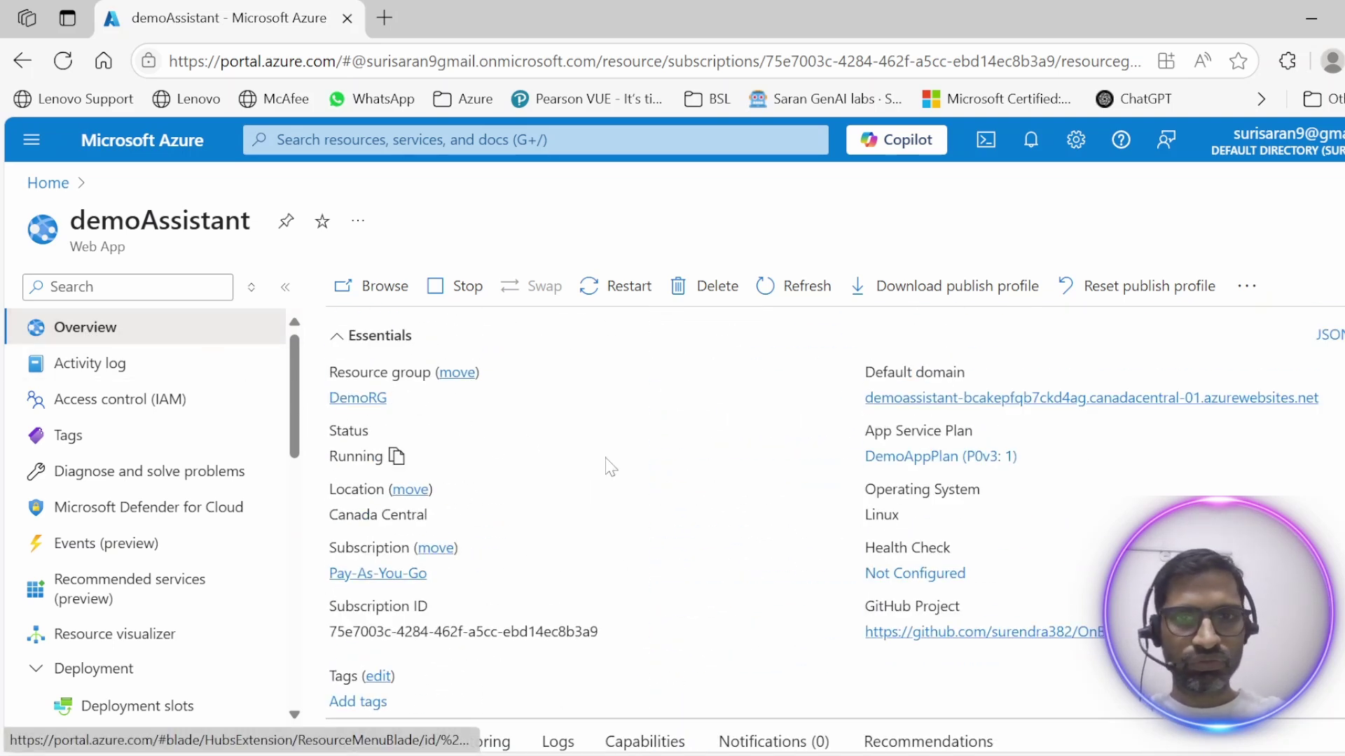
{"action": "scroll", "coordinate": [609, 465], "scroll_direction": "down", "scroll_amount": 5}
{"action": "scroll", "coordinate": [609, 465], "scroll_direction": "down", "scroll_amount": 5}
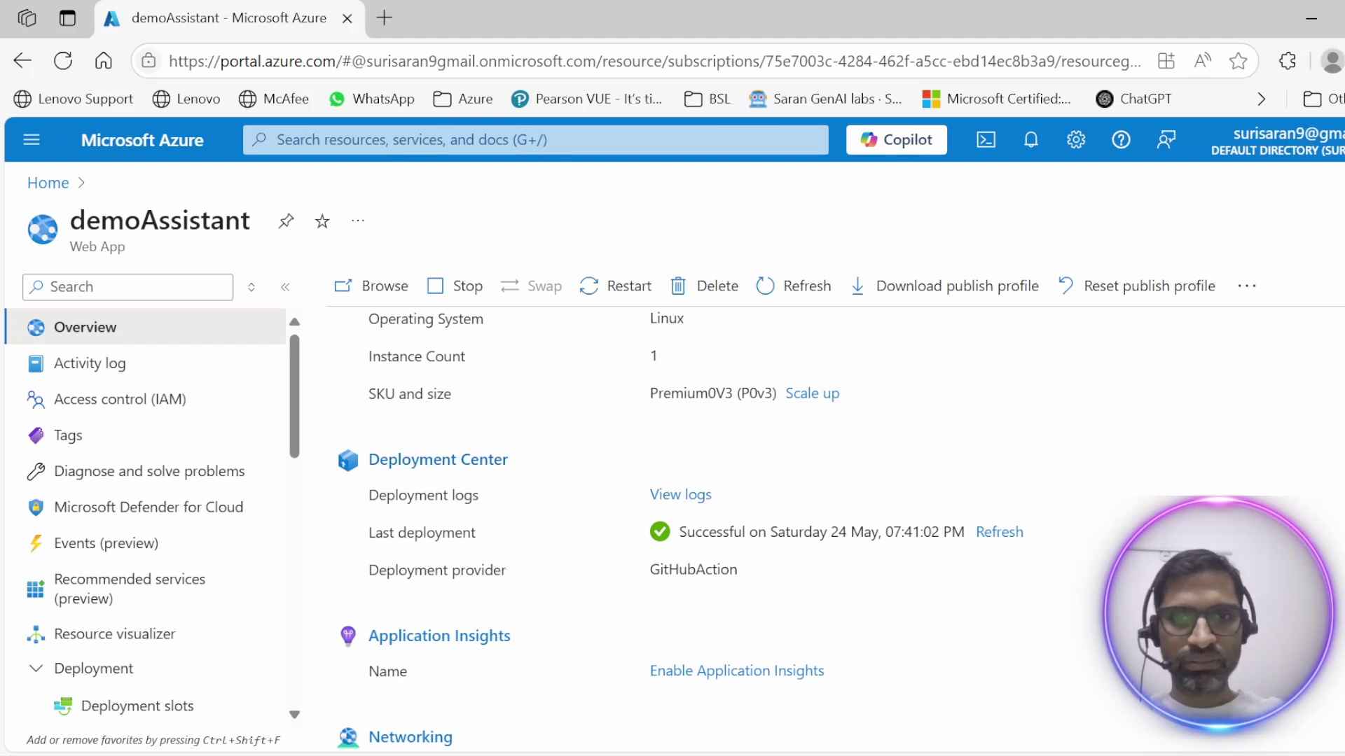
{"action": "left_click_drag", "start_coordinate": [885, 532], "coordinate": [931, 533]}
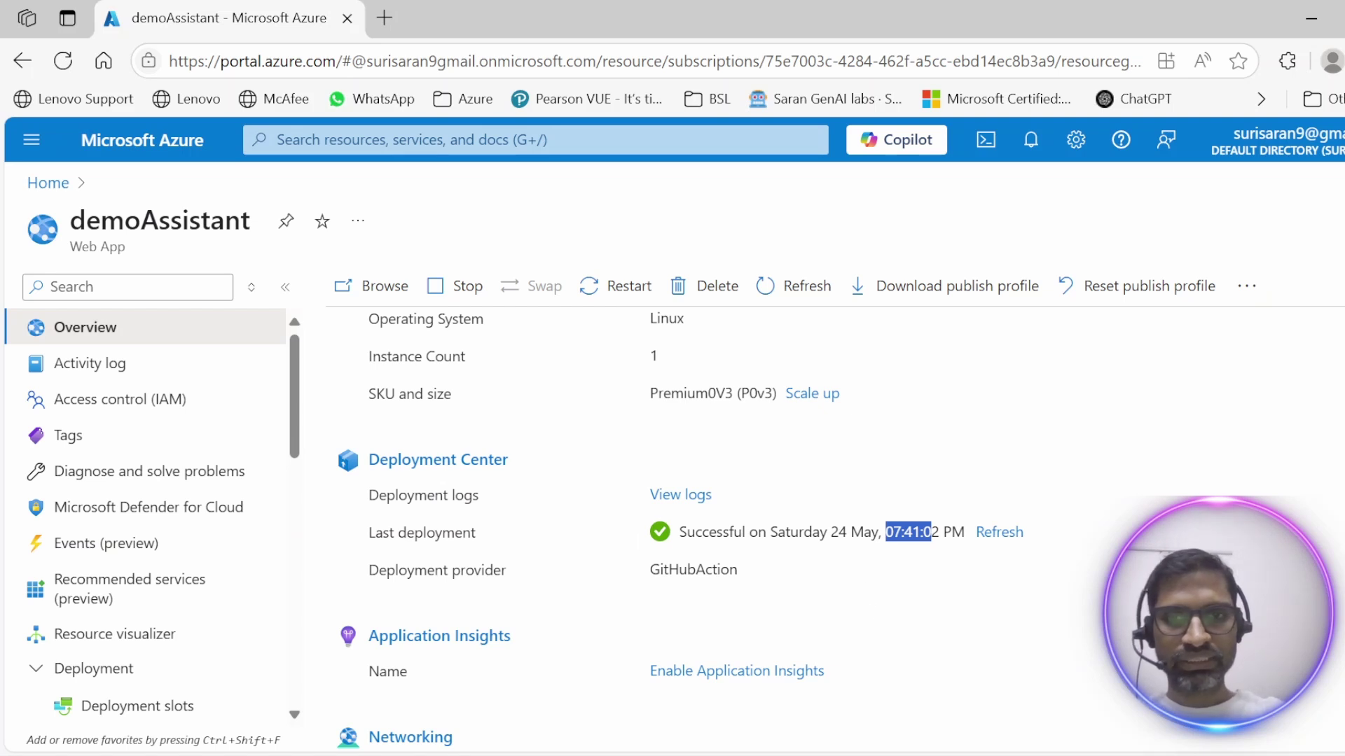
{"action": "scroll", "coordinate": [1048, 636], "scroll_direction": "up", "scroll_amount": 10}
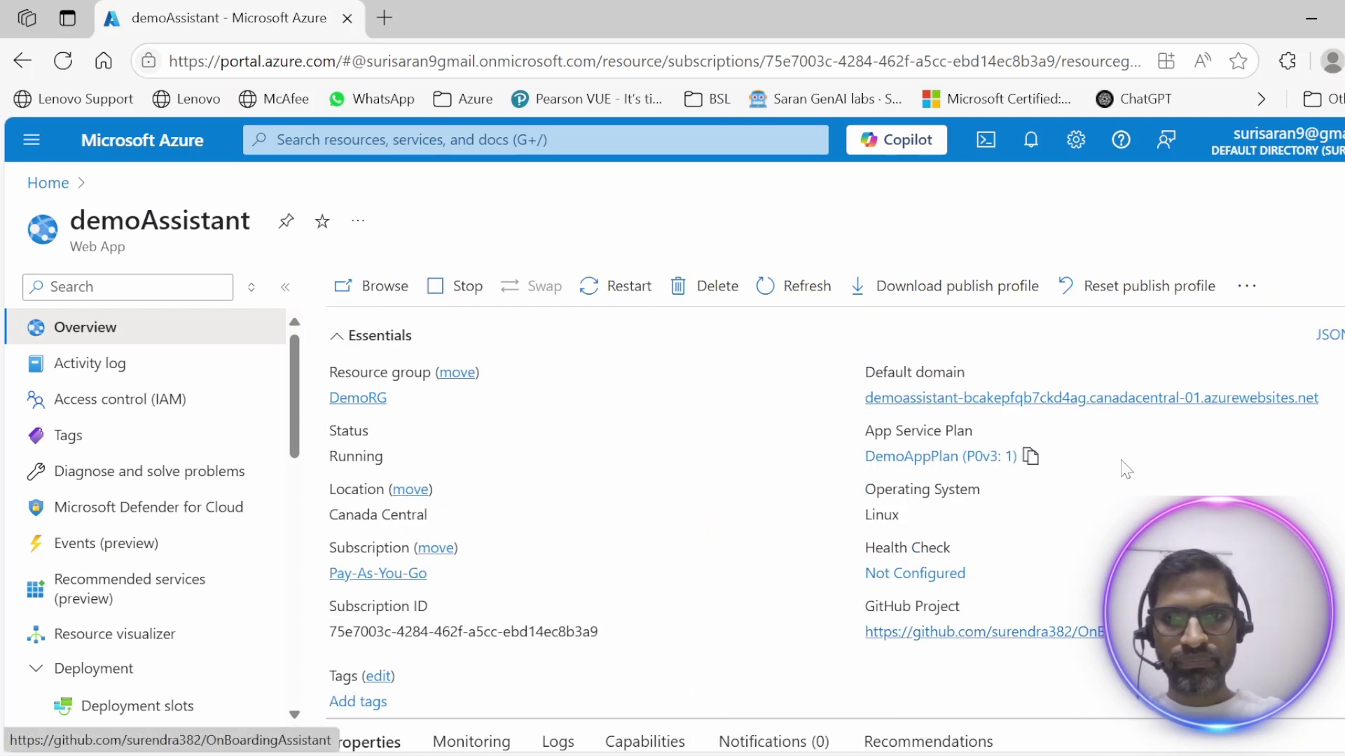
- Try the demoAssistant web app's default domain in a separate tab, close it, and check the Deployment Center logs
{"action": "left_click", "coordinate": [1166, 398]}
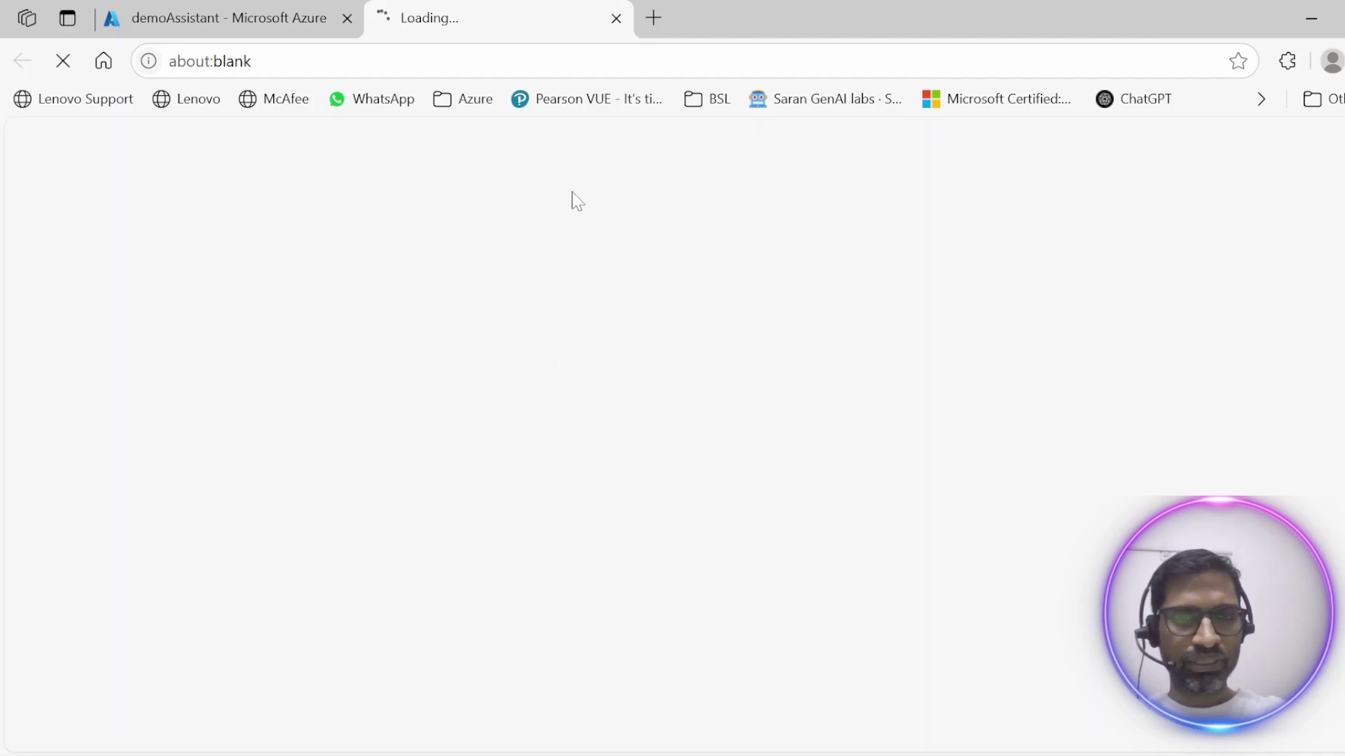
{"action": "left_click", "coordinate": [616, 19]}
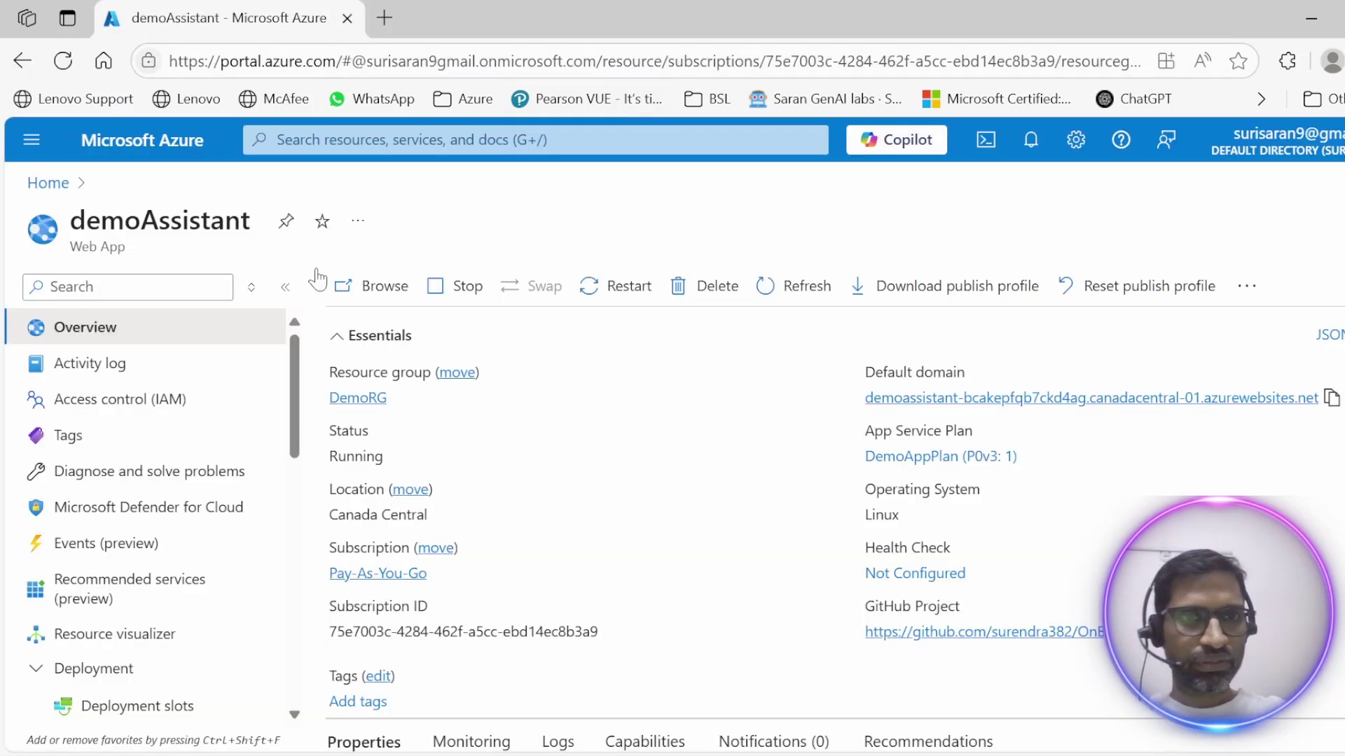
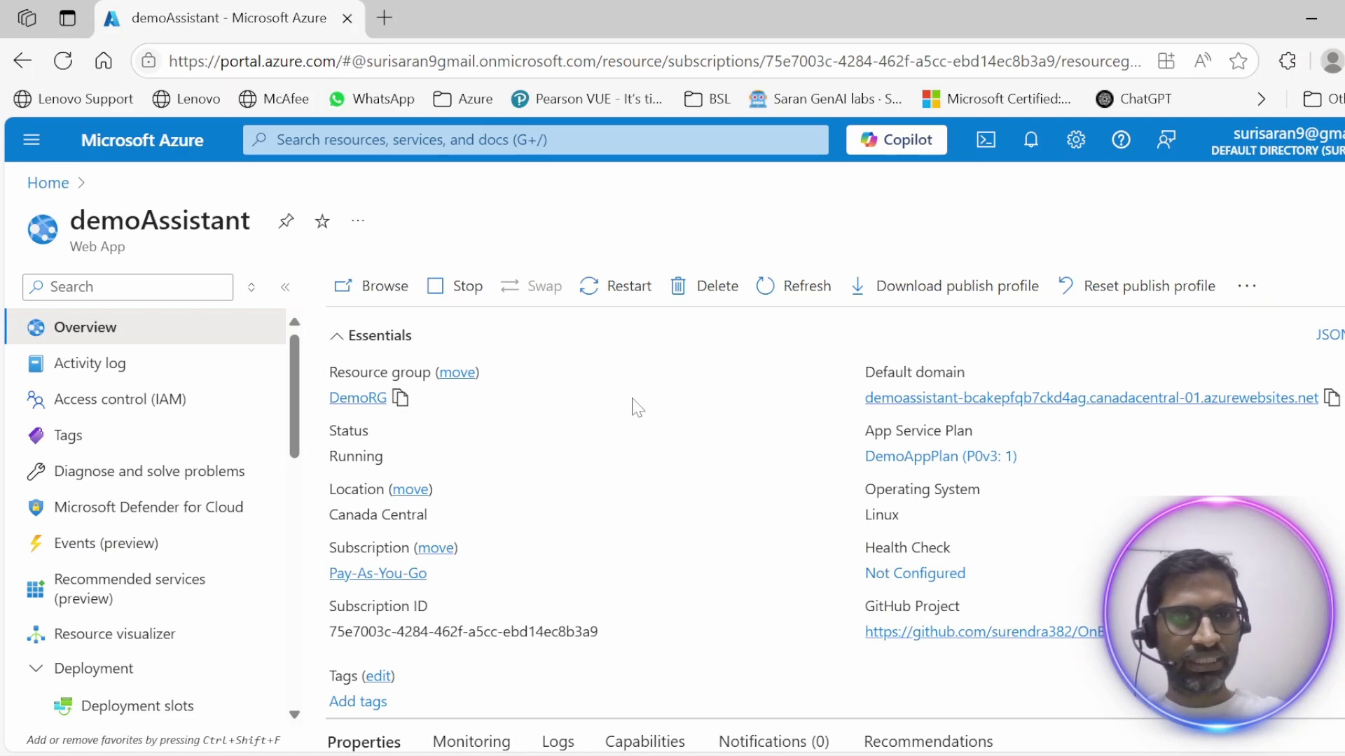
{"action": "scroll", "coordinate": [87, 546], "scroll_direction": "down", "scroll_amount": 3}
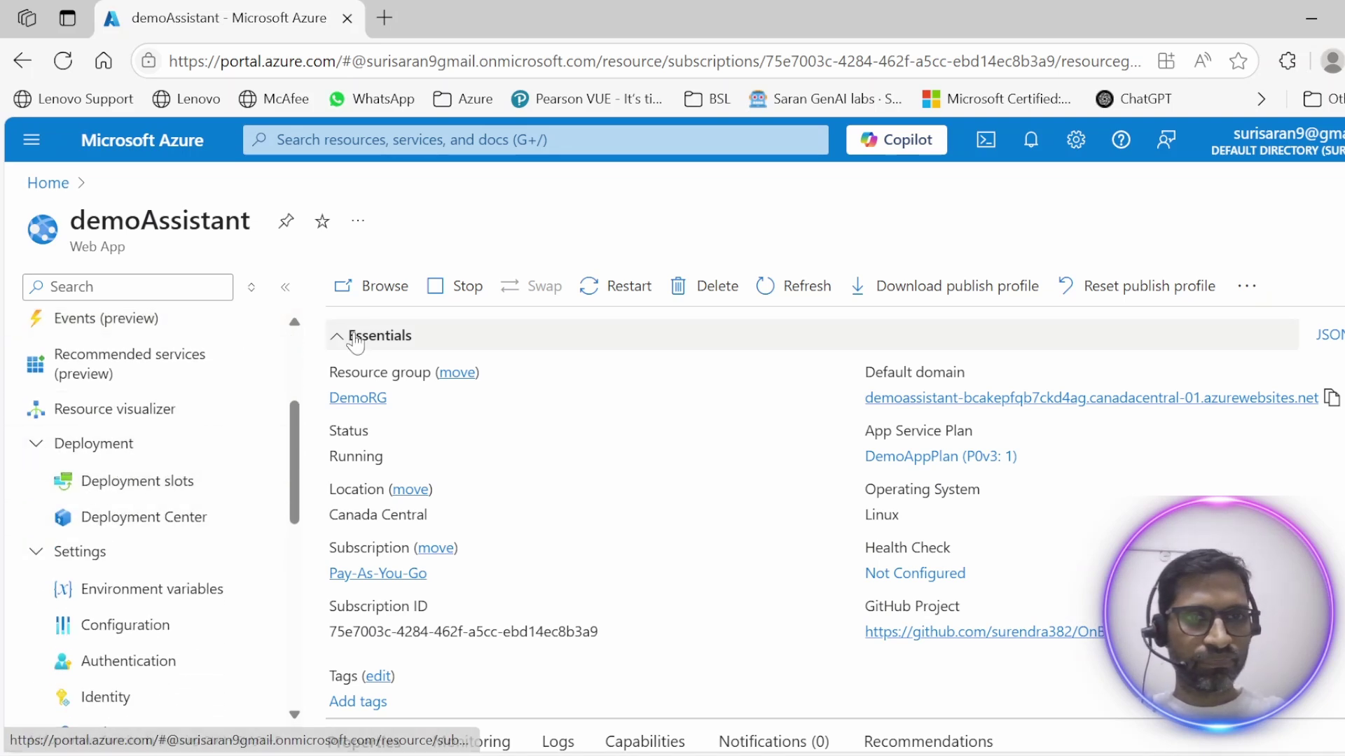
{"action": "left_click", "coordinate": [133, 523]}
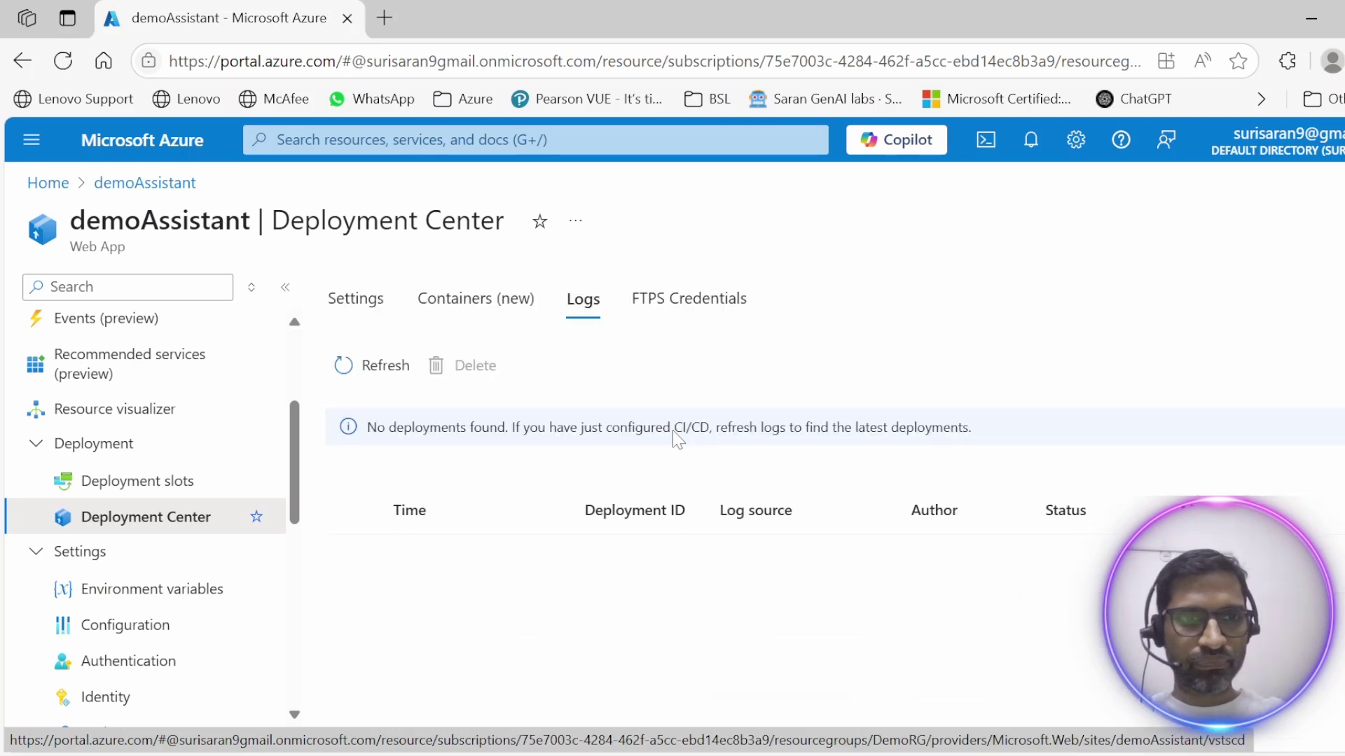
- Open the web app's configuration, switch to Chrome, and copy the startup command from ChatGPT's Streamlit Azure startup command chat
{"action": "scroll", "coordinate": [213, 525], "scroll_direction": "down", "scroll_amount": 1}
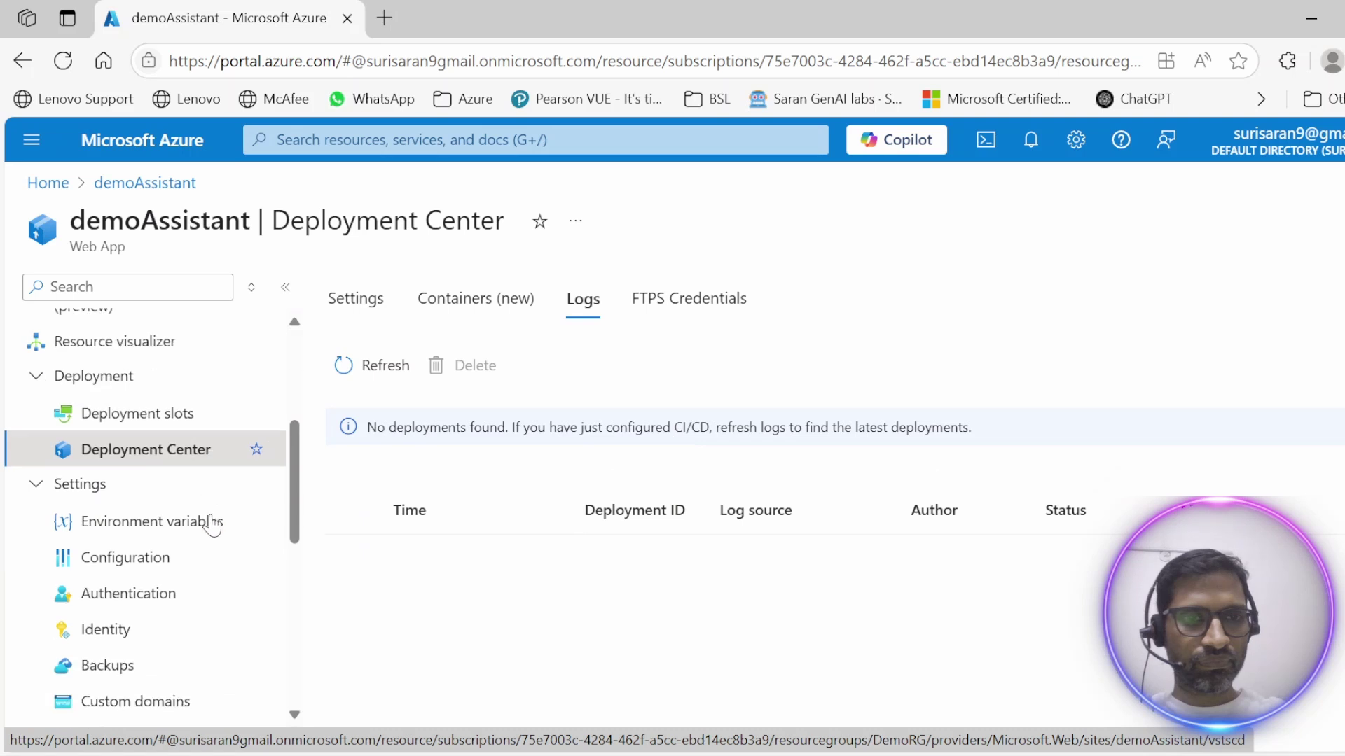
{"action": "scroll", "coordinate": [212, 525], "scroll_direction": "down", "scroll_amount": 1}
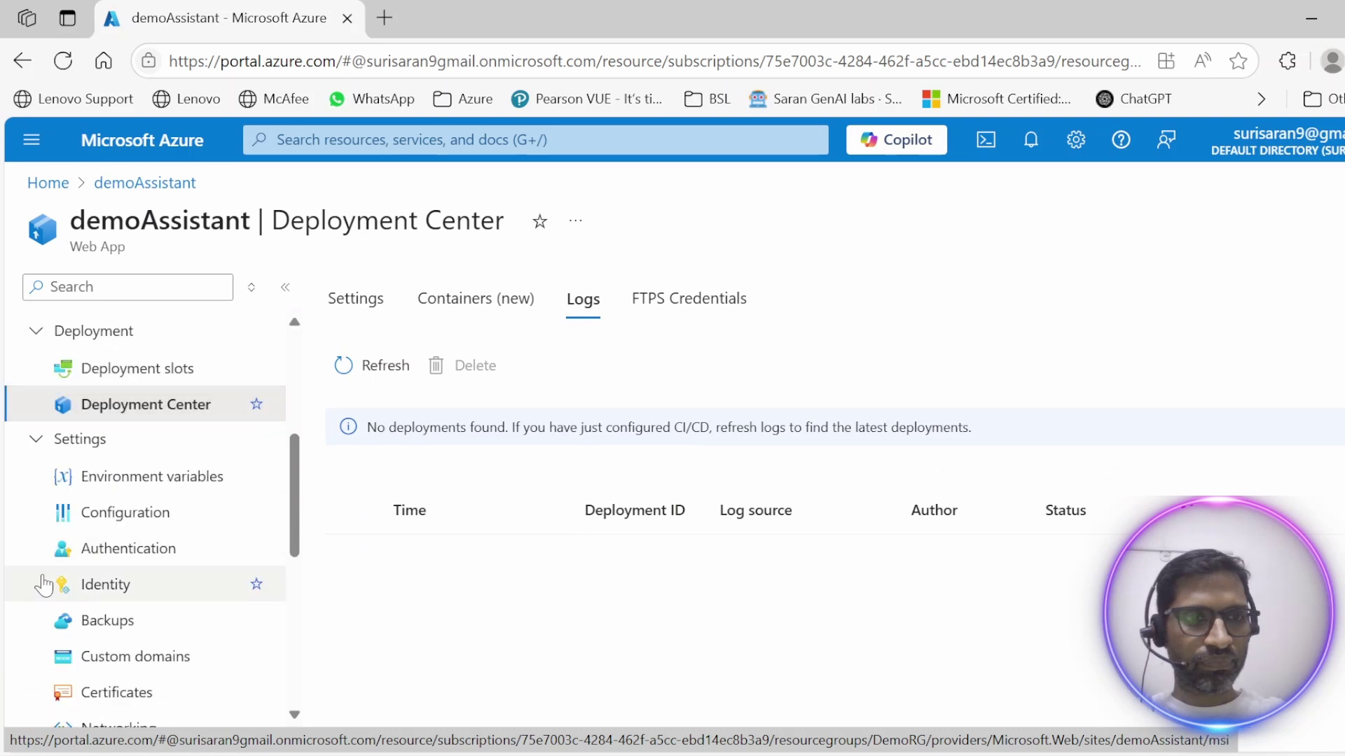
{"action": "left_click", "coordinate": [137, 513]}
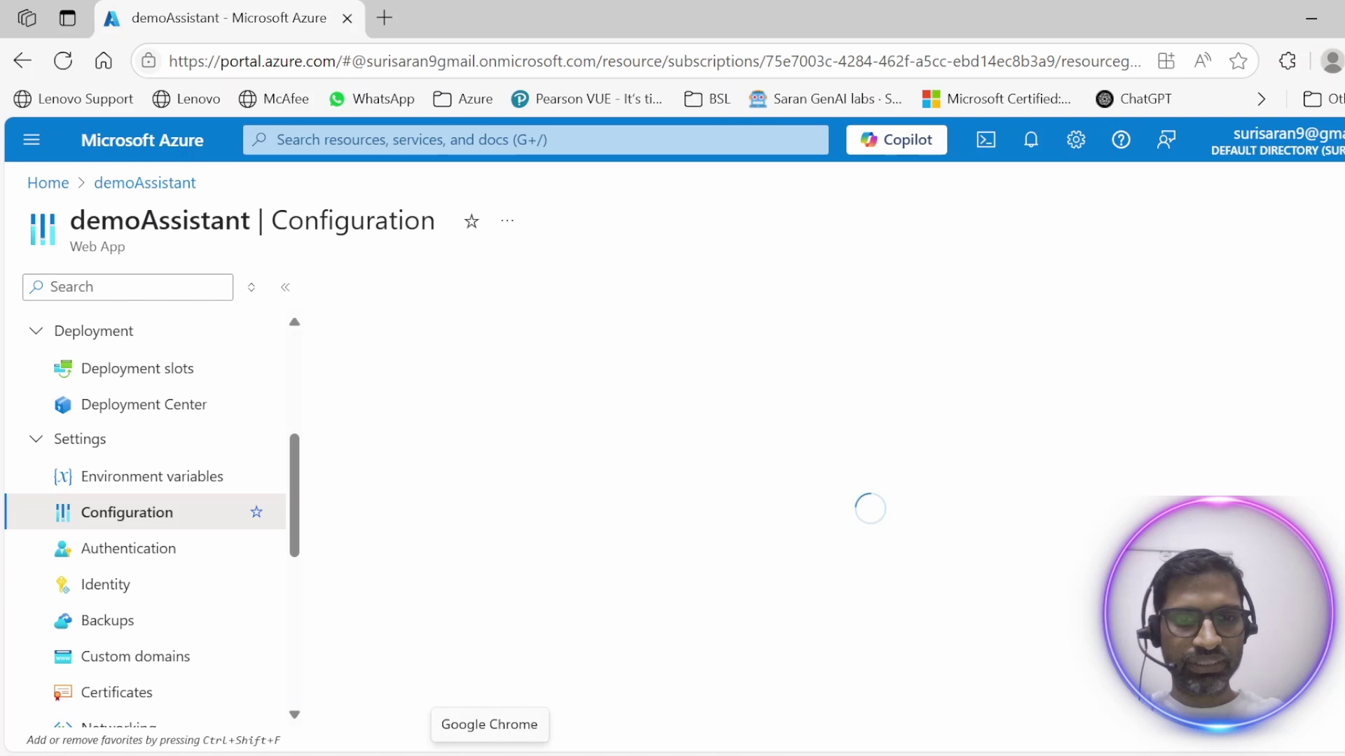
{"action": "mouse_move", "coordinate": [686, 755]}
{"action": "left_click", "coordinate": [616, 723]}
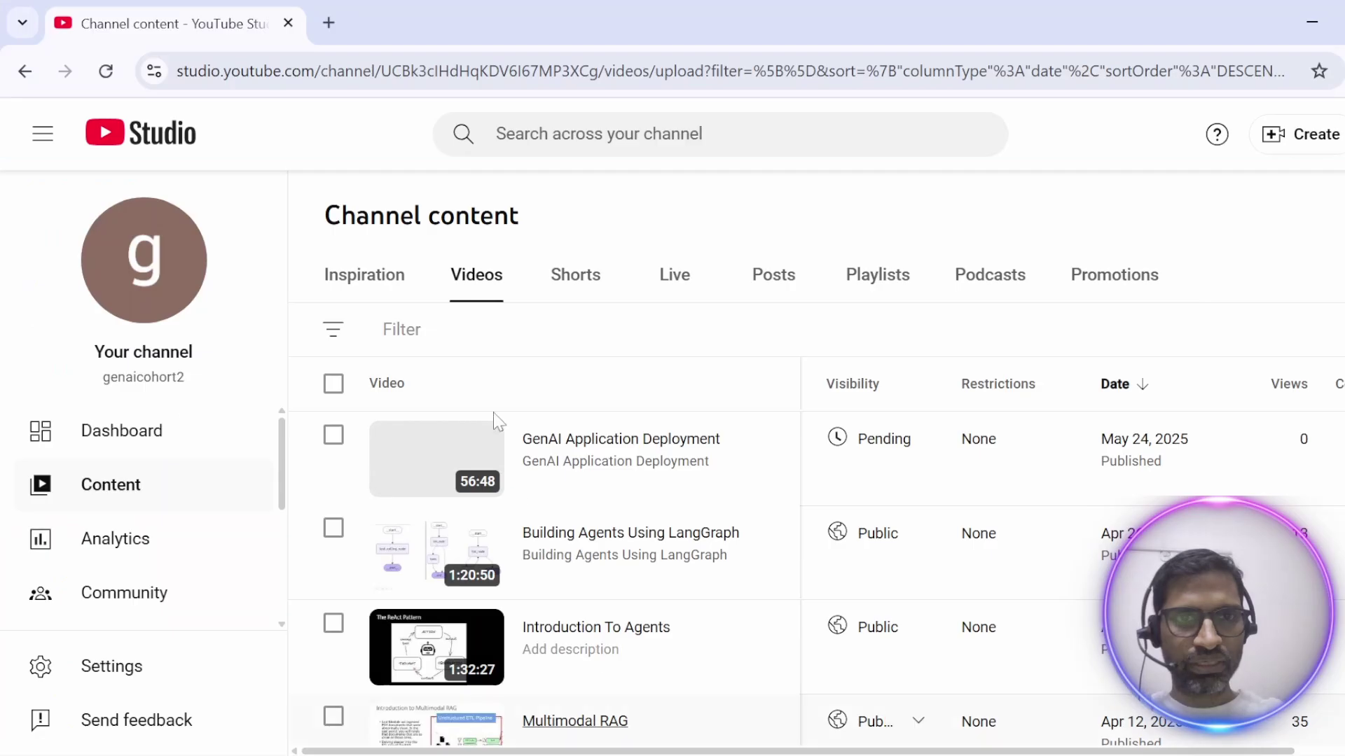
{"action": "left_click", "coordinate": [329, 26]}
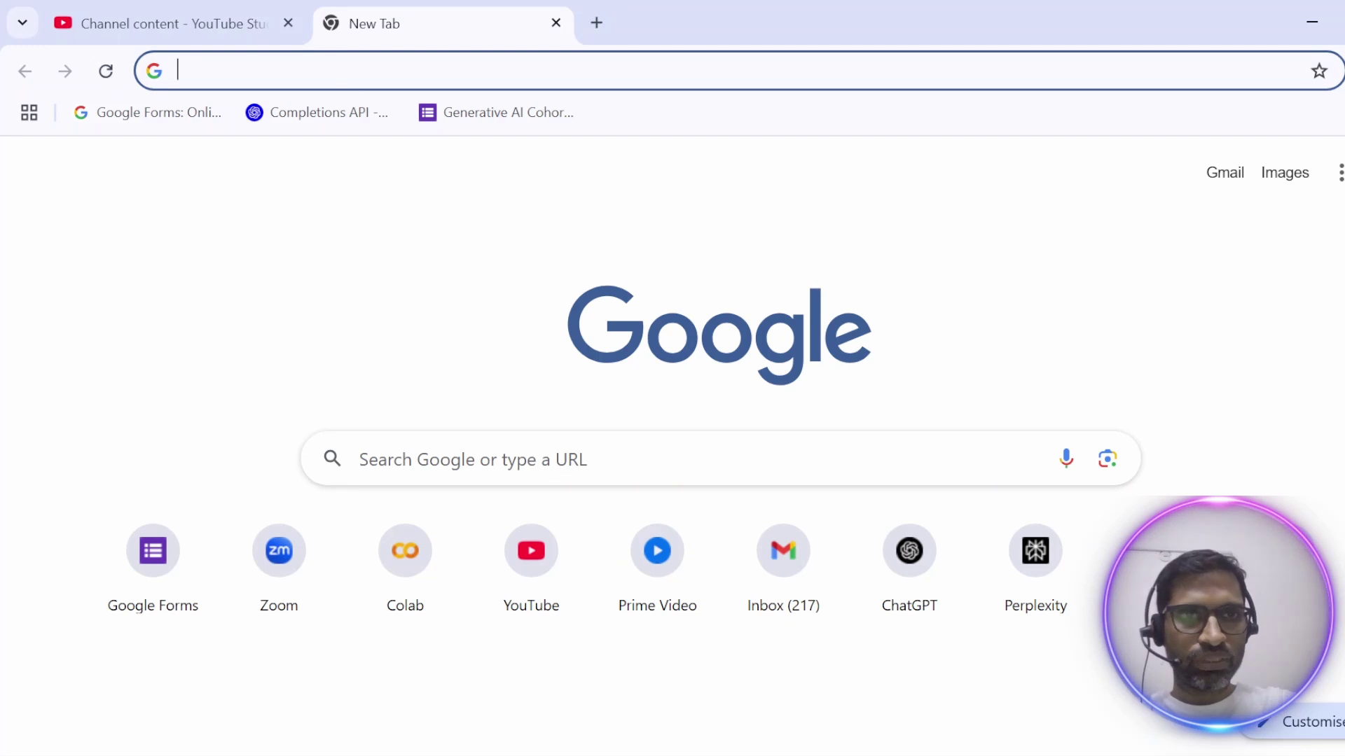
{"action": "type", "text": "chatgpt.com"}
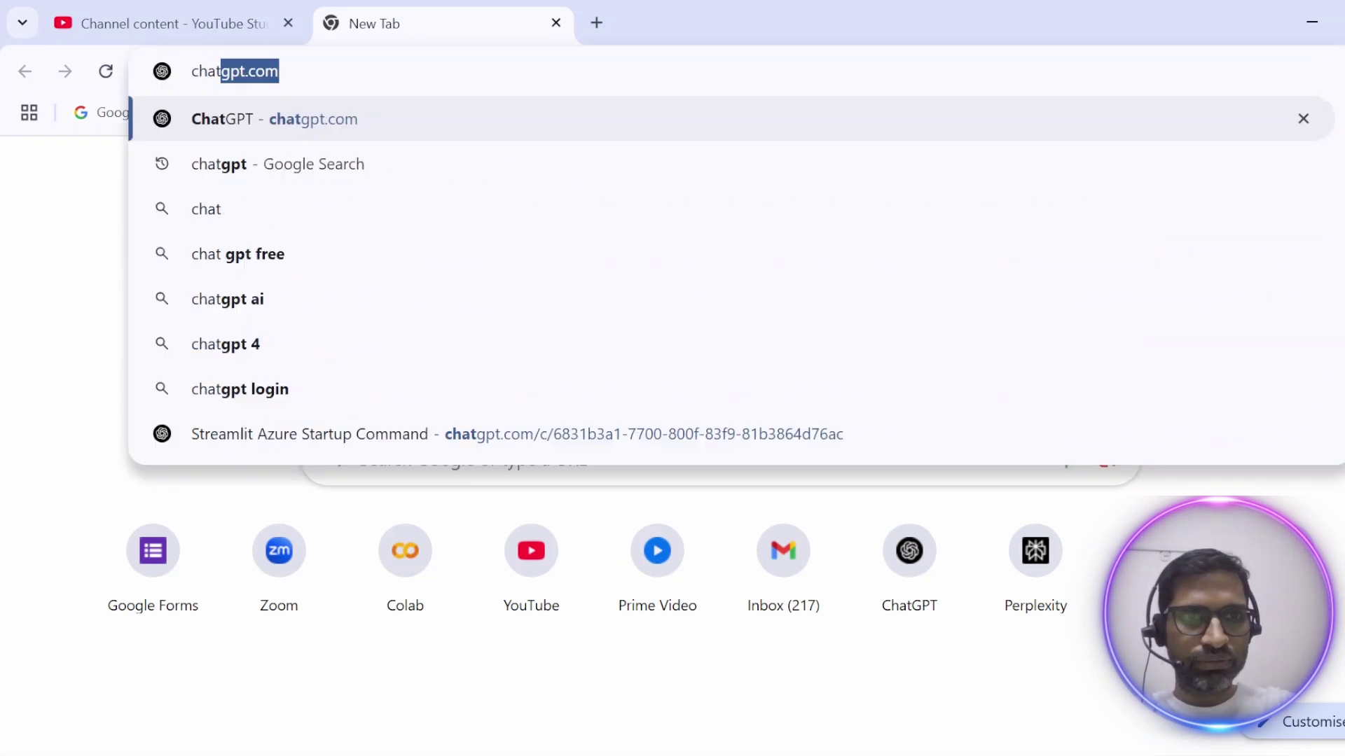
{"action": "key", "text": "Return"}
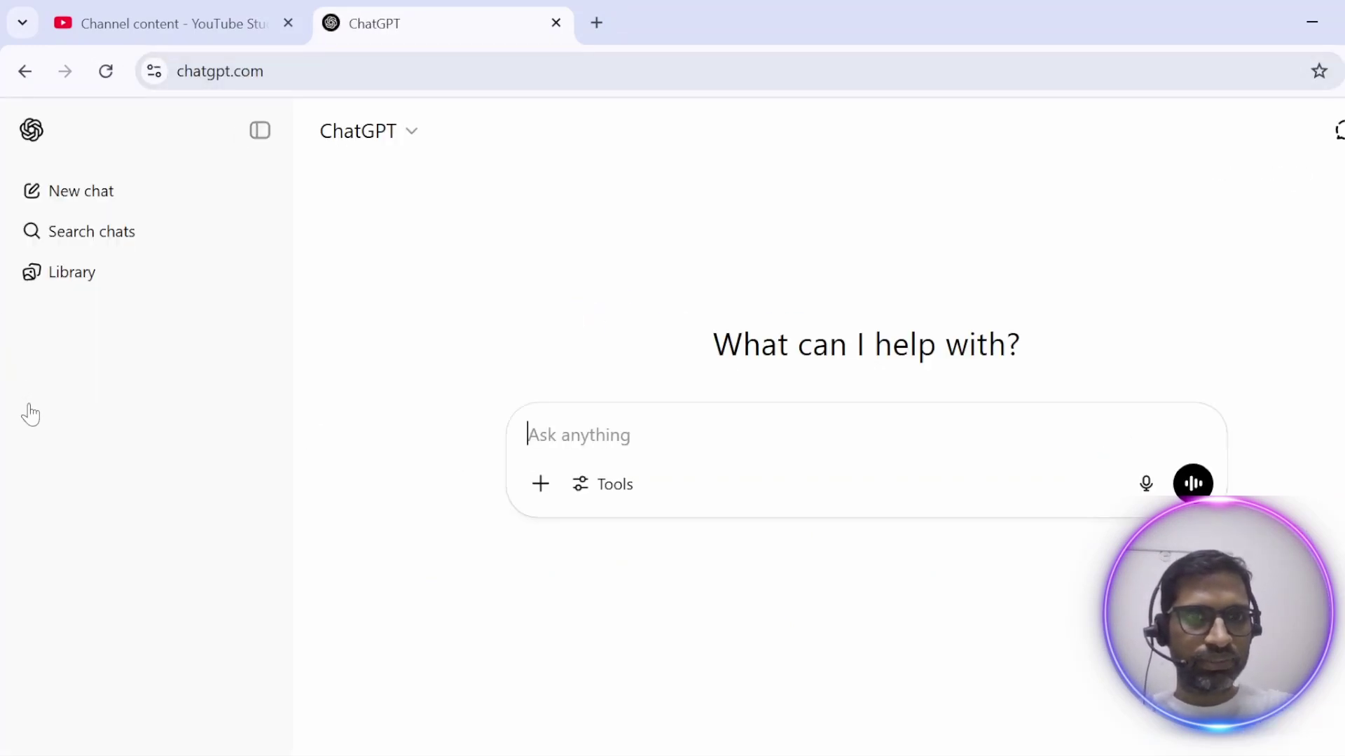
{"action": "left_click", "coordinate": [125, 497]}
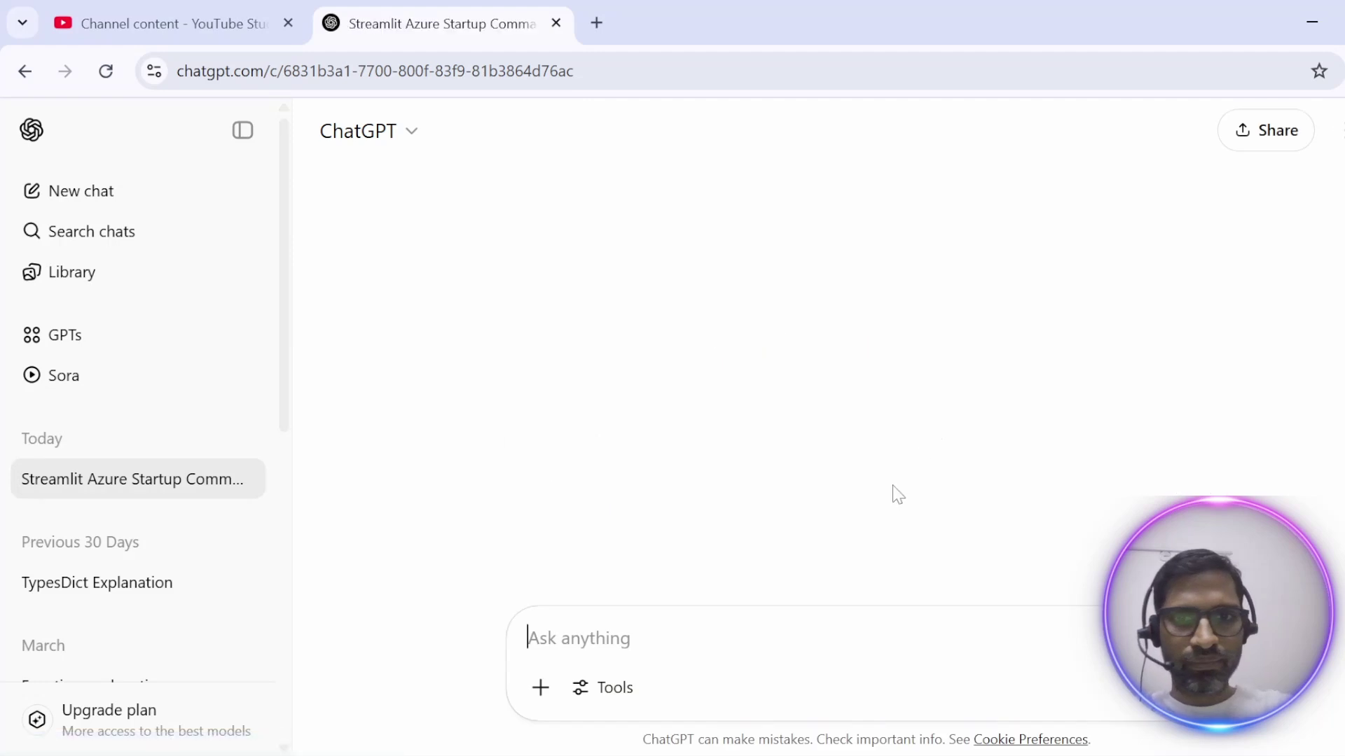
{"action": "left_click", "coordinate": [1095, 231]}
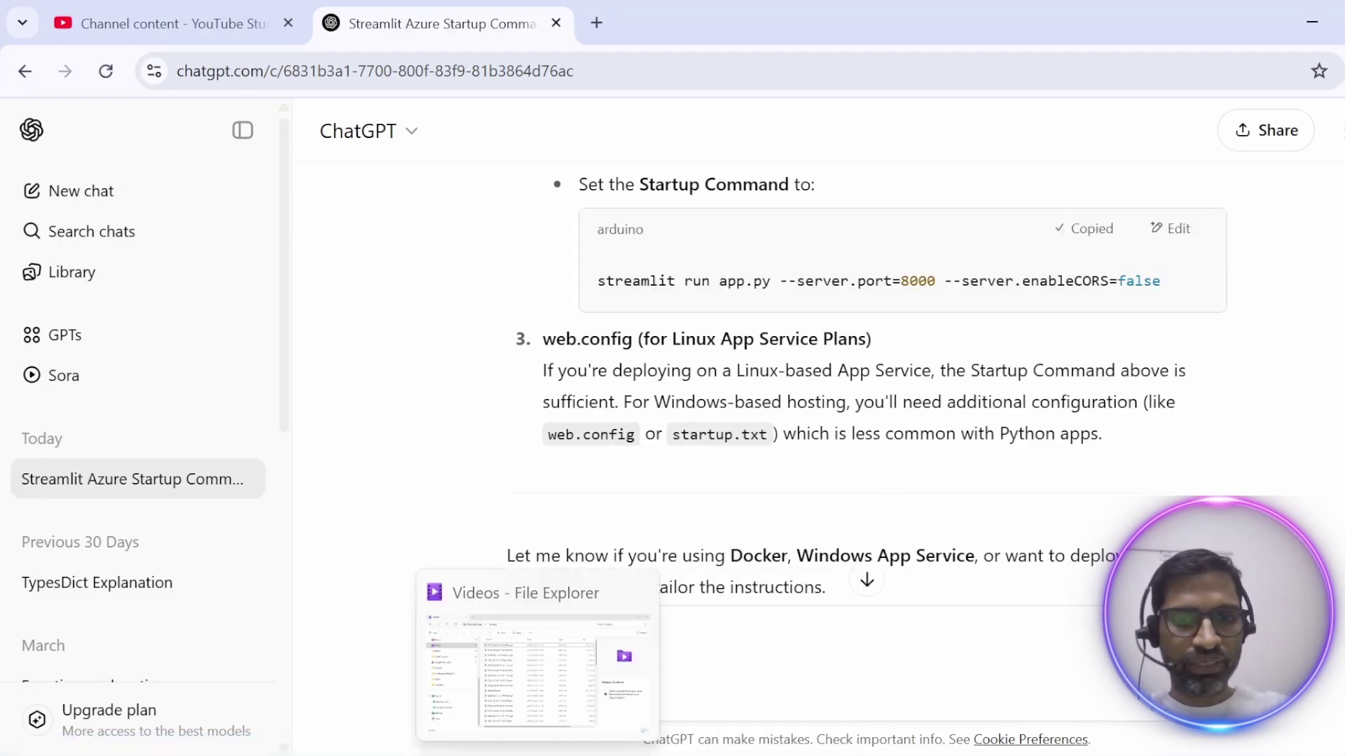
- Back in the Azure portal, set the startup command to "streamlit run app.py --server.port=8000 --server.enableCORS=false" without a trailing line break
{"action": "left_click", "coordinate": [438, 672]}
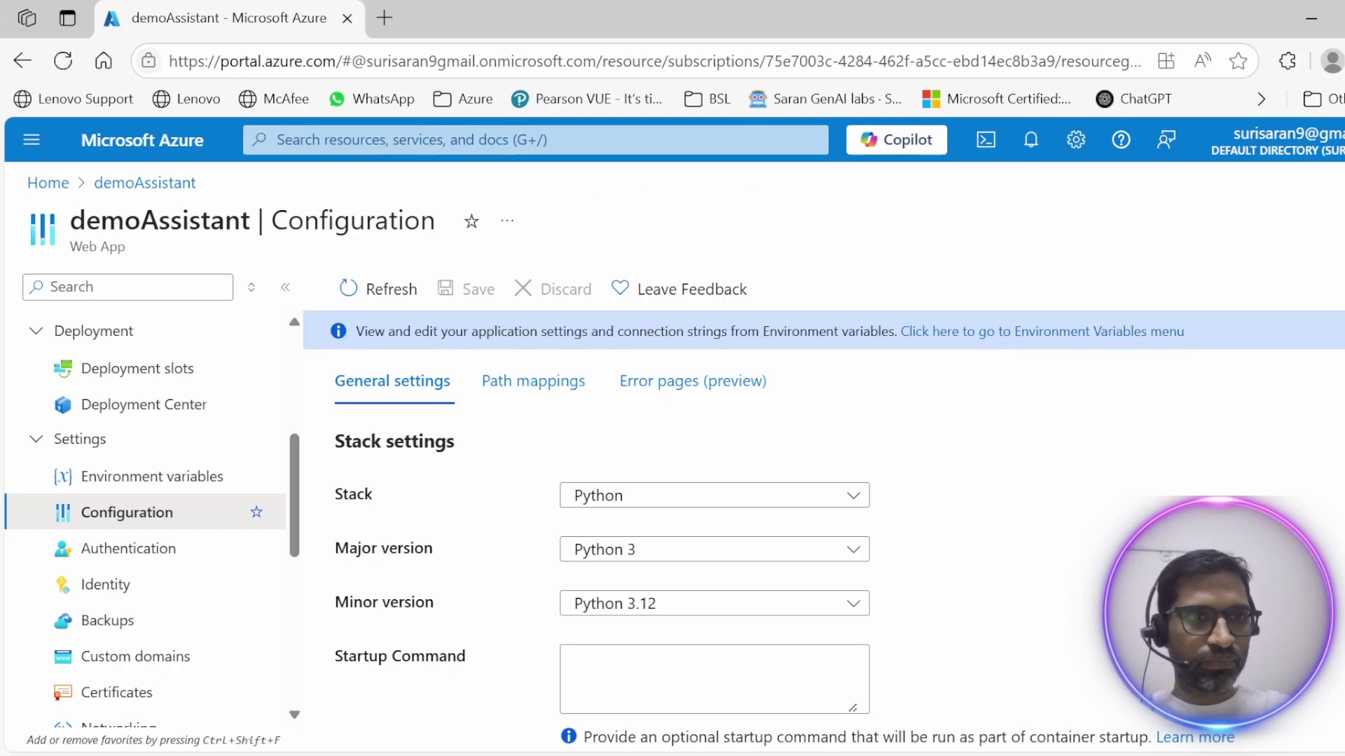
{"action": "scroll", "coordinate": [384, 557], "scroll_direction": "down", "scroll_amount": 5}
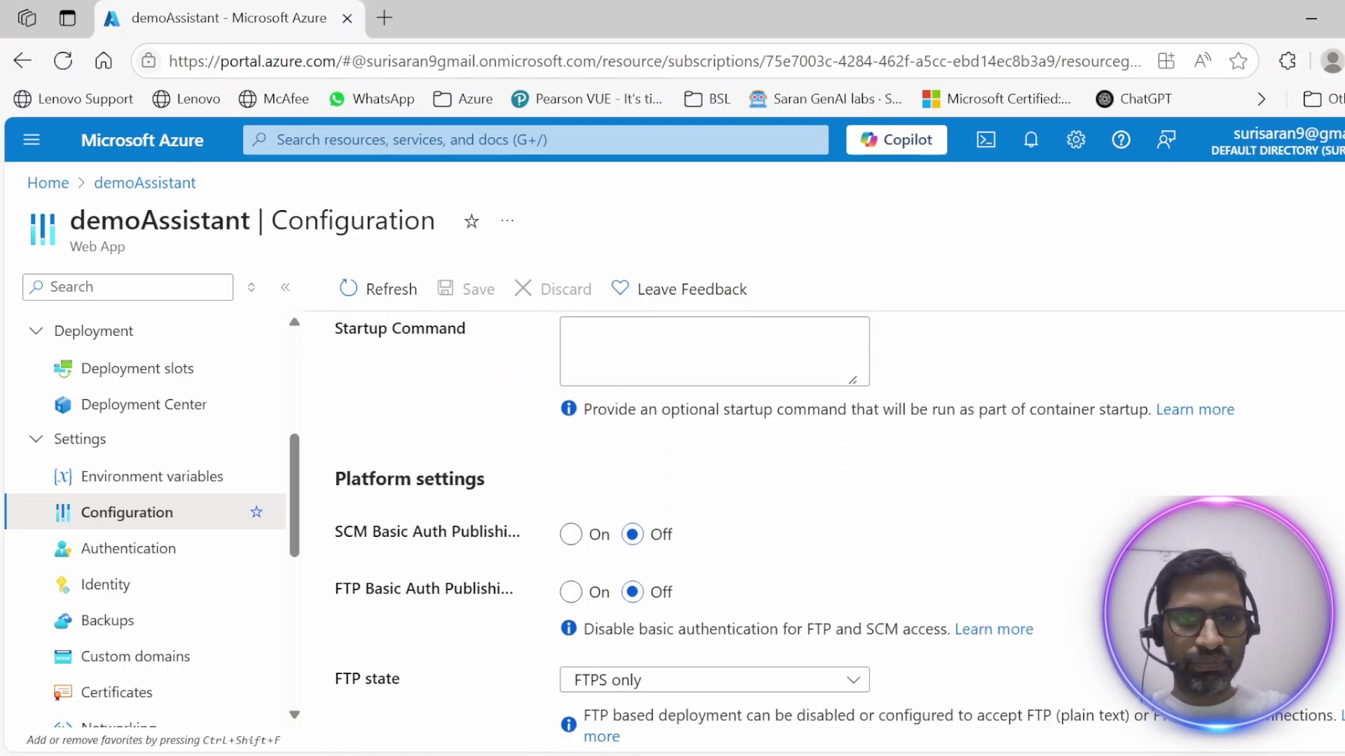
{"action": "scroll", "coordinate": [384, 557], "scroll_direction": "up", "scroll_amount": 4}
{"action": "left_click", "coordinate": [631, 560]}
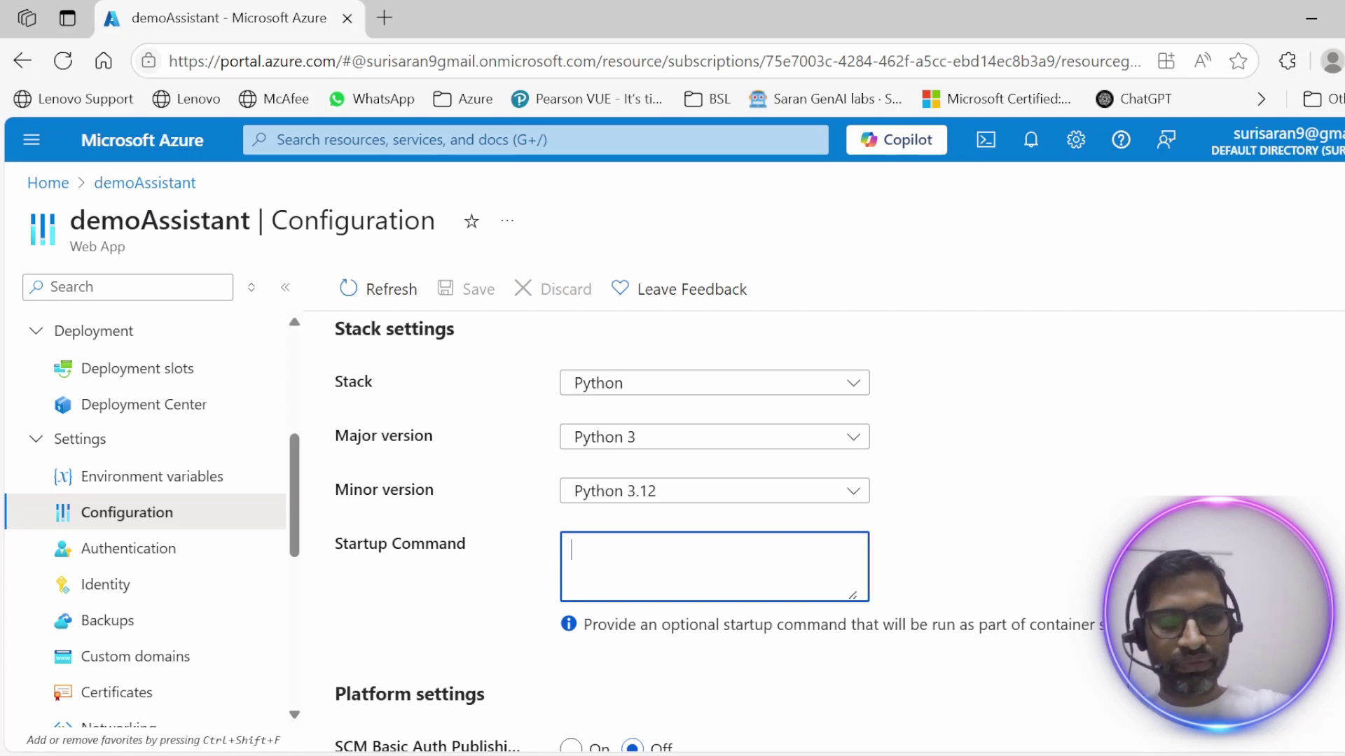
{"action": "key", "text": "ctrl+v"}
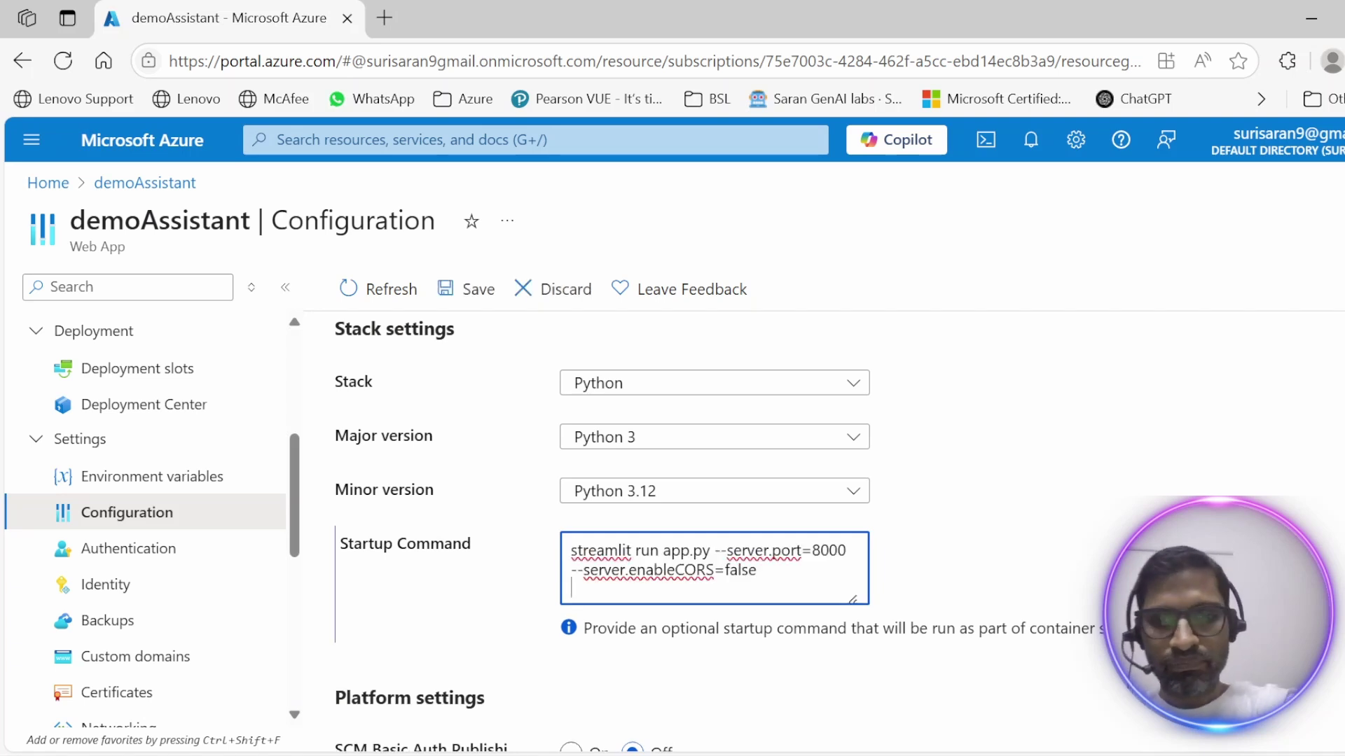
{"action": "key", "text": "BackSpace"}
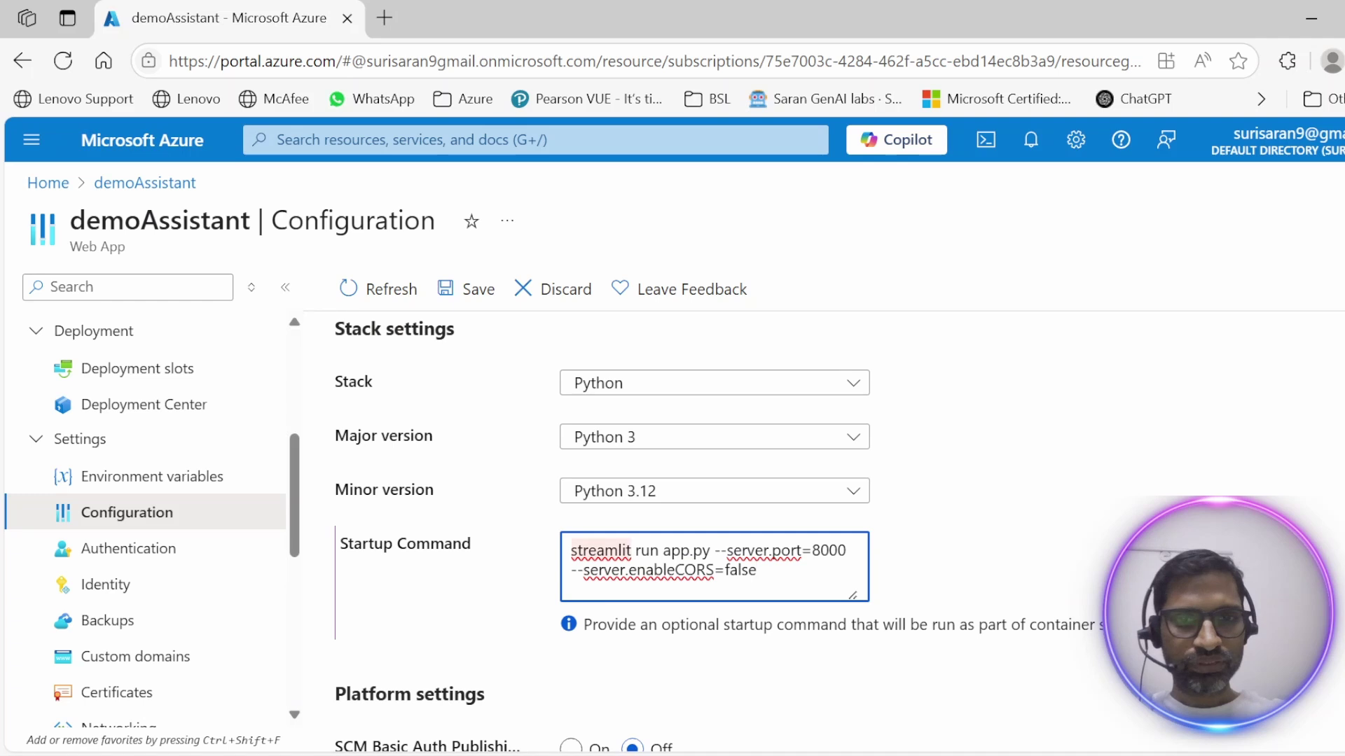
{"action": "left_click", "coordinate": [989, 509]}
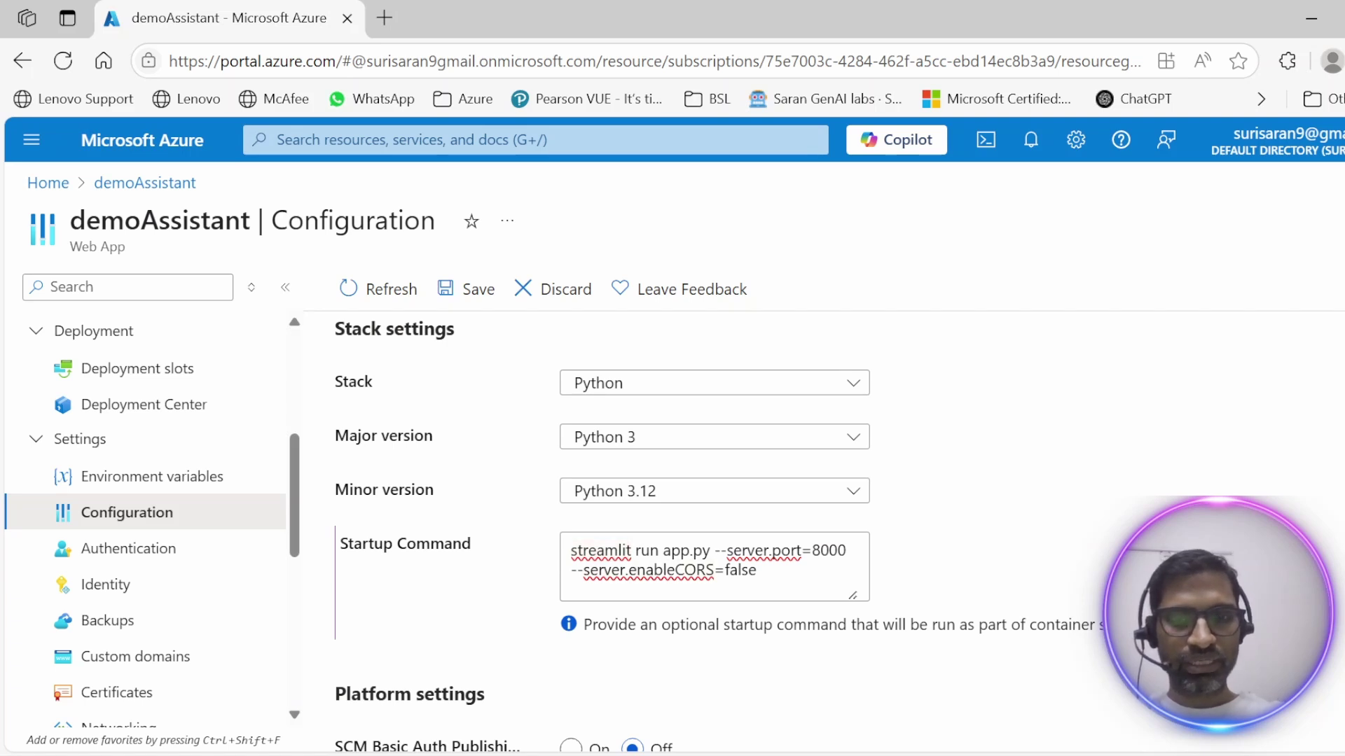
- Review the startup command's port and the platform settings, then save the configuration and agree to the possible app restart
{"action": "double_click", "coordinate": [829, 551]}
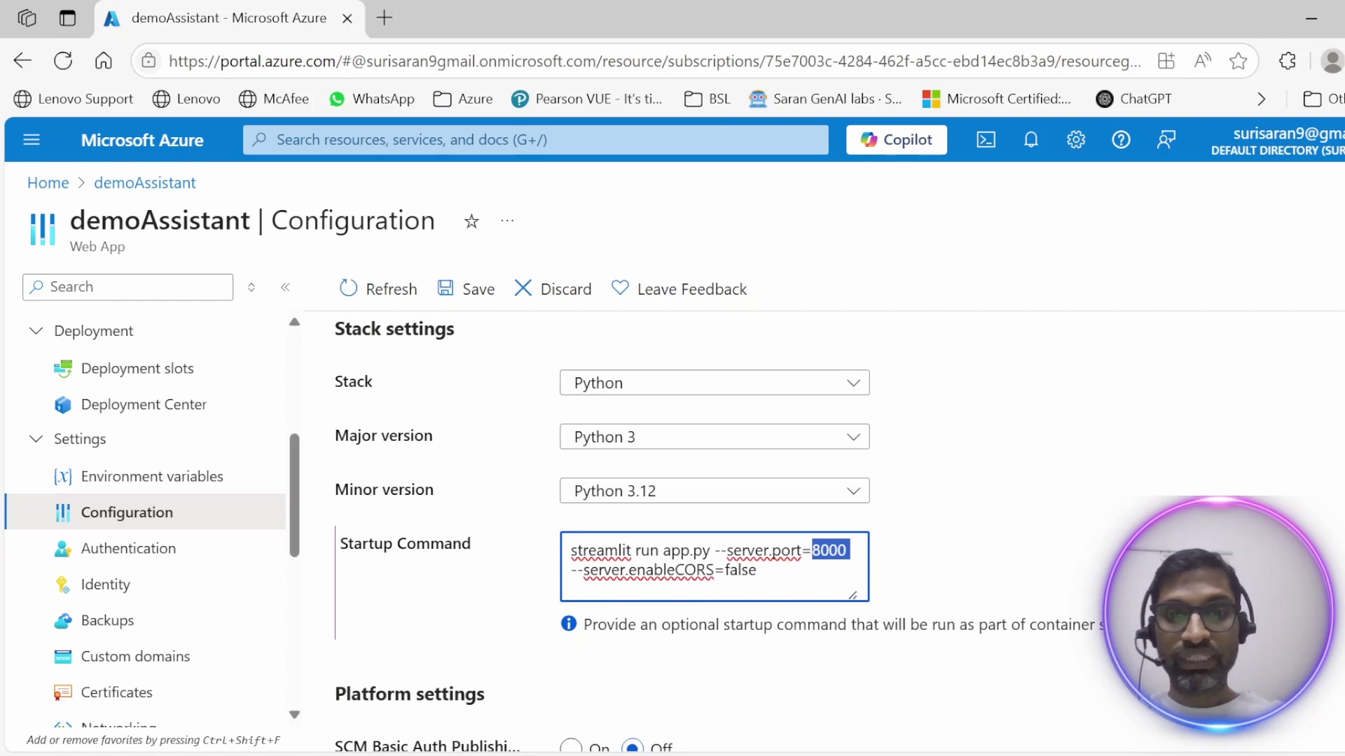
{"action": "scroll", "coordinate": [744, 580], "scroll_direction": "down", "scroll_amount": 10}
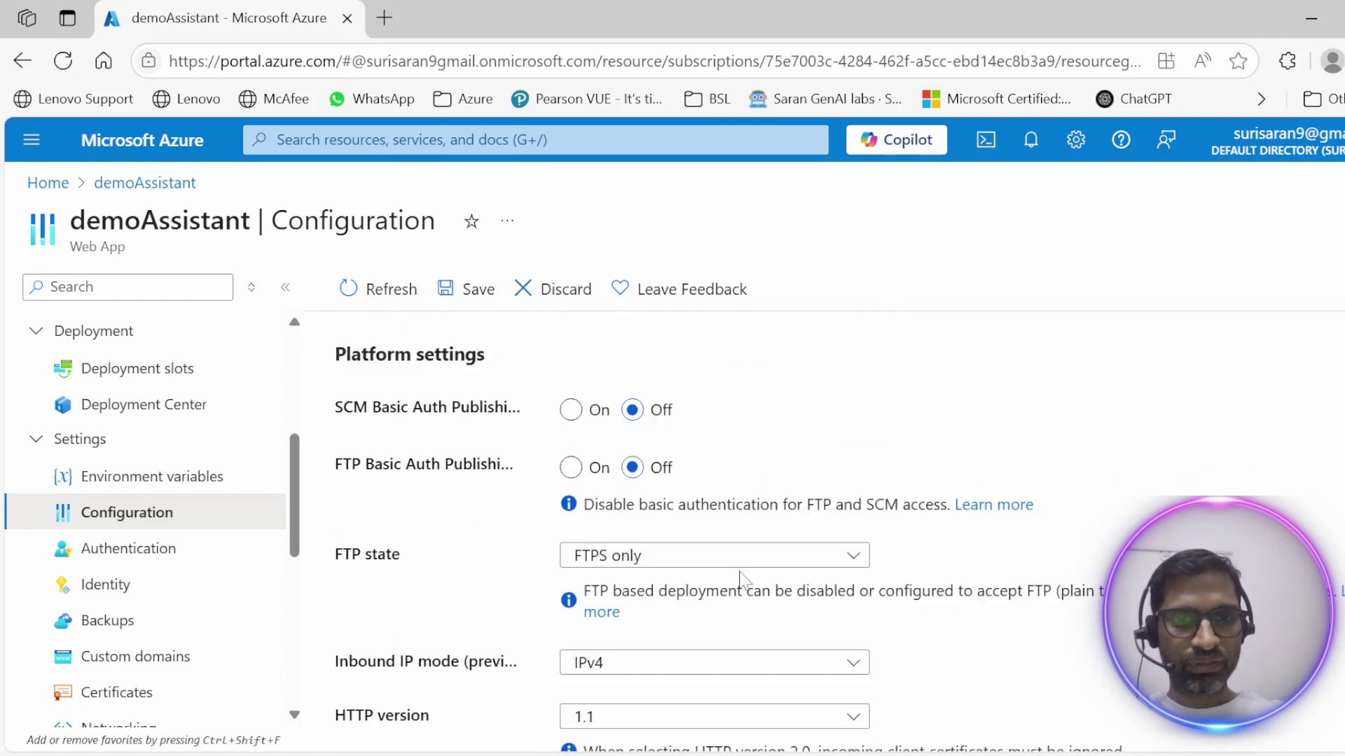
{"action": "scroll", "coordinate": [744, 580], "scroll_direction": "up", "scroll_amount": 10}
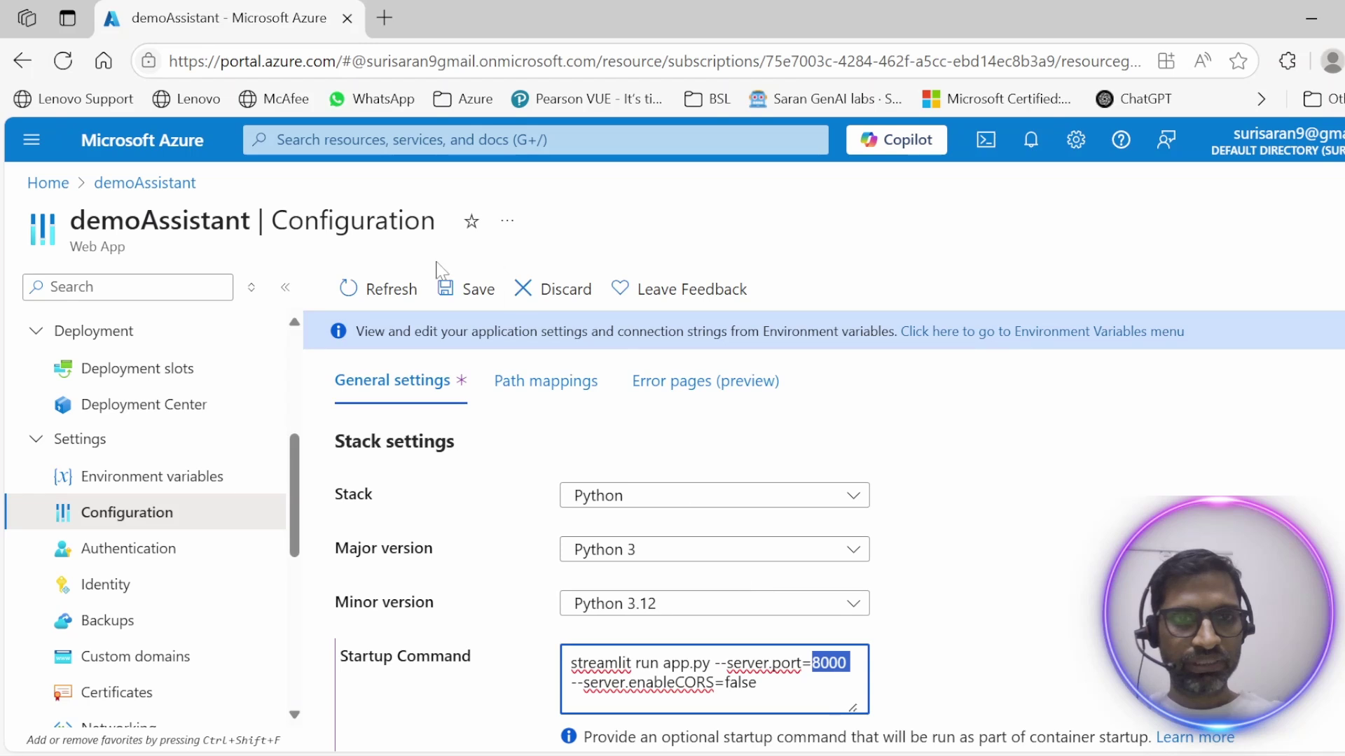
{"action": "left_click", "coordinate": [480, 292]}
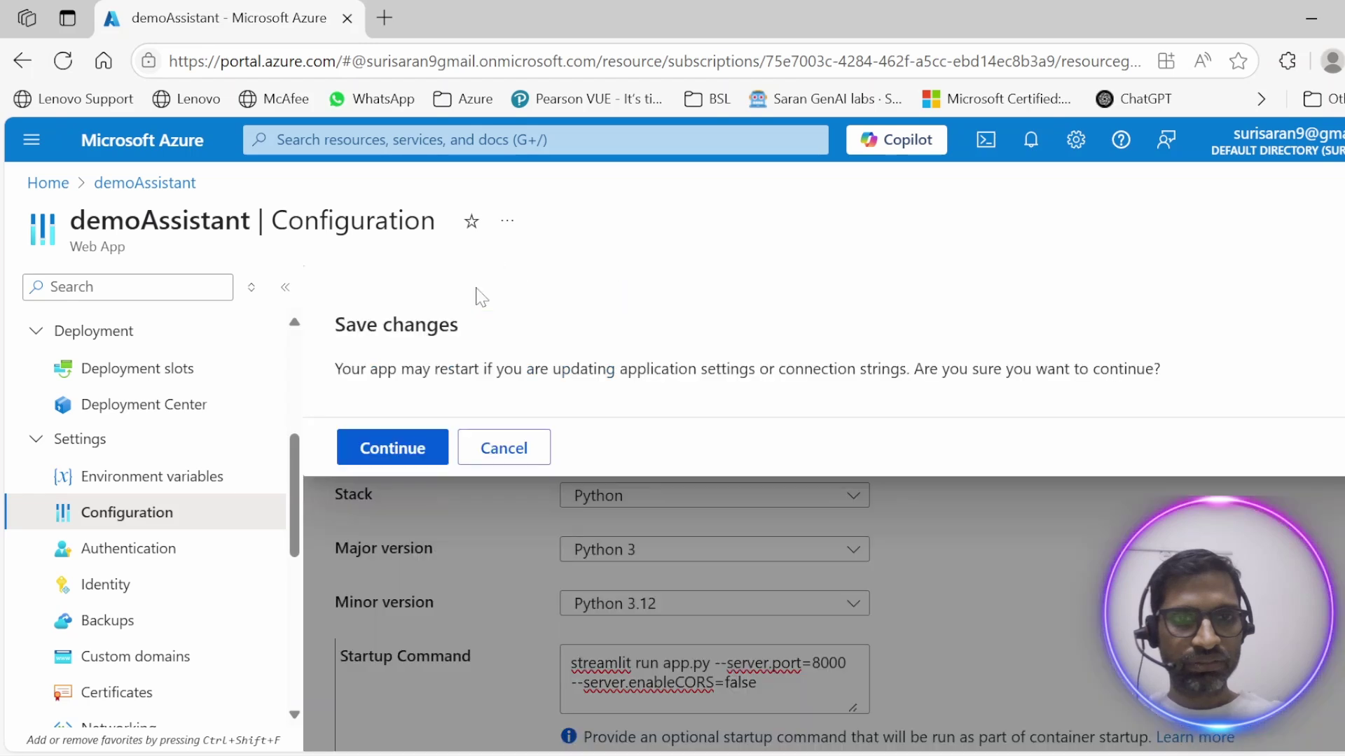
{"action": "left_click", "coordinate": [396, 452]}
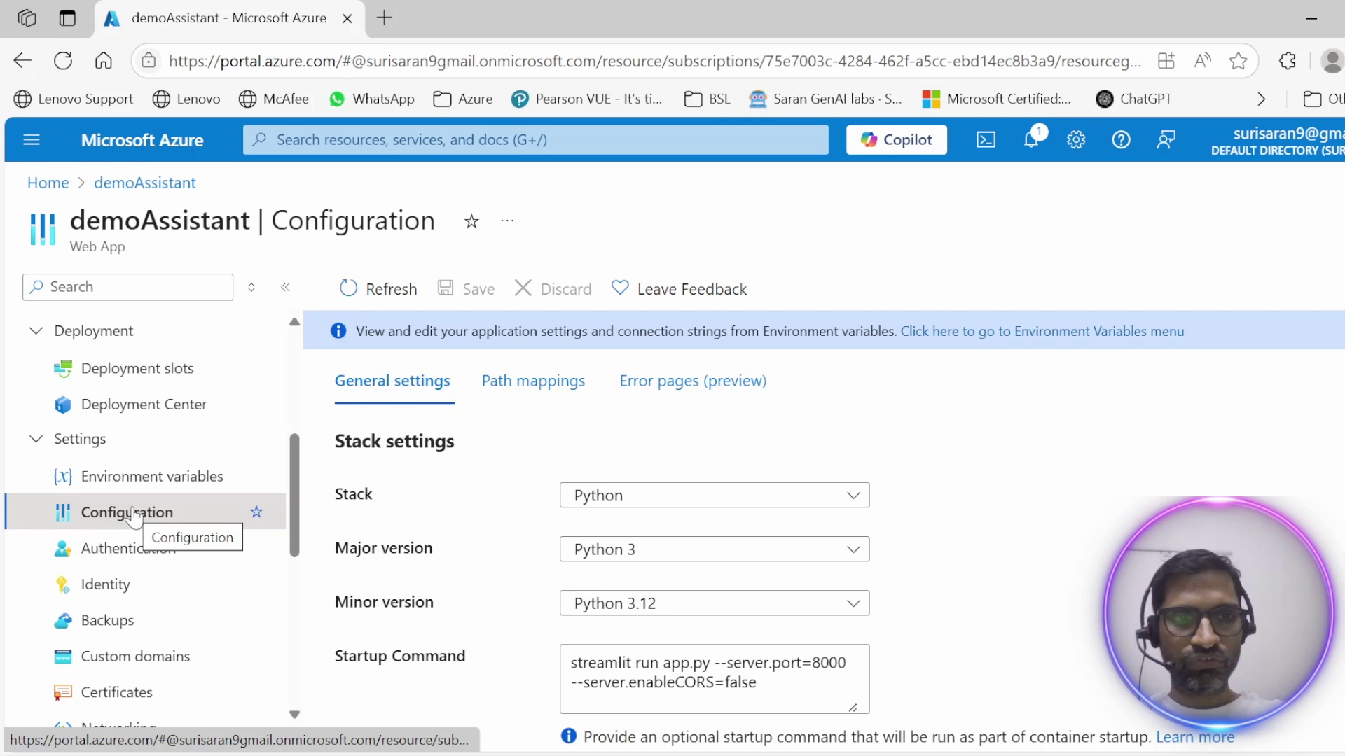
{"action": "scroll", "coordinate": [980, 508], "scroll_direction": "down", "scroll_amount": 3}
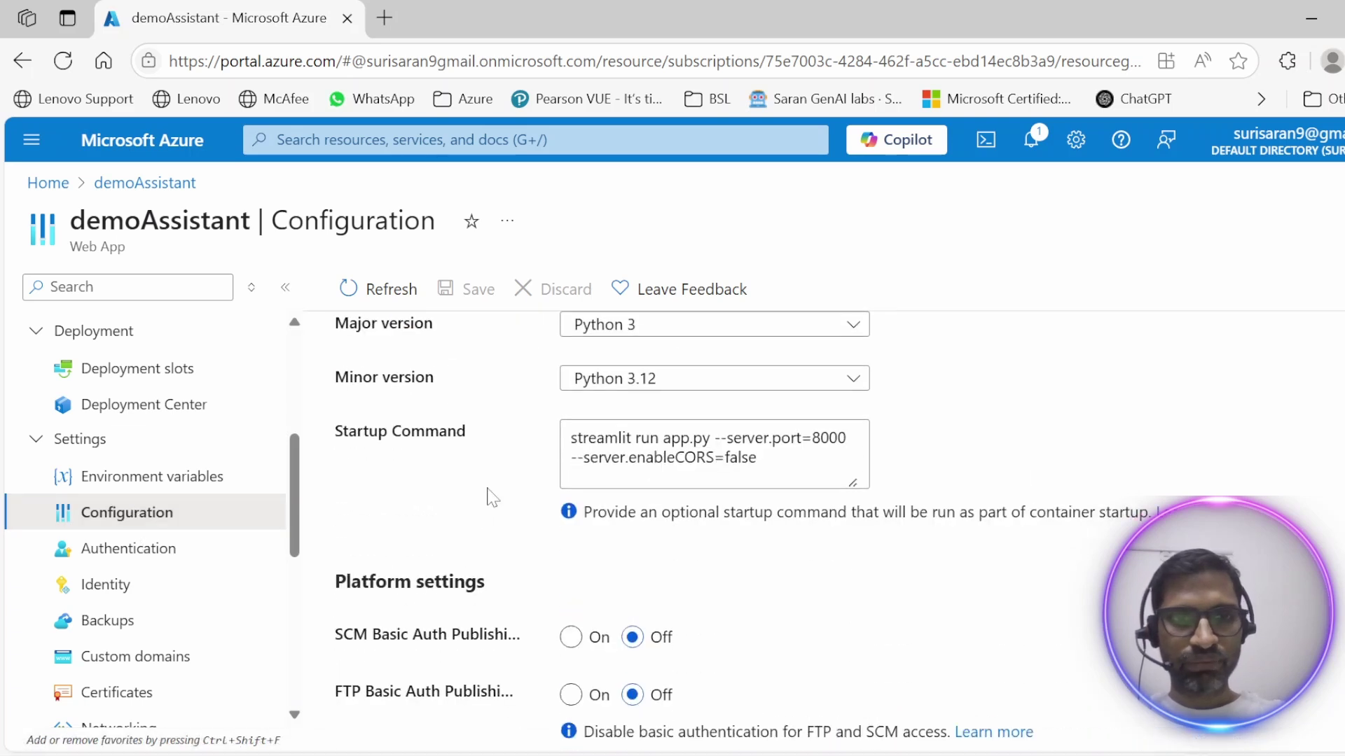
{"action": "scroll", "coordinate": [802, 545], "scroll_direction": "up", "scroll_amount": 3}
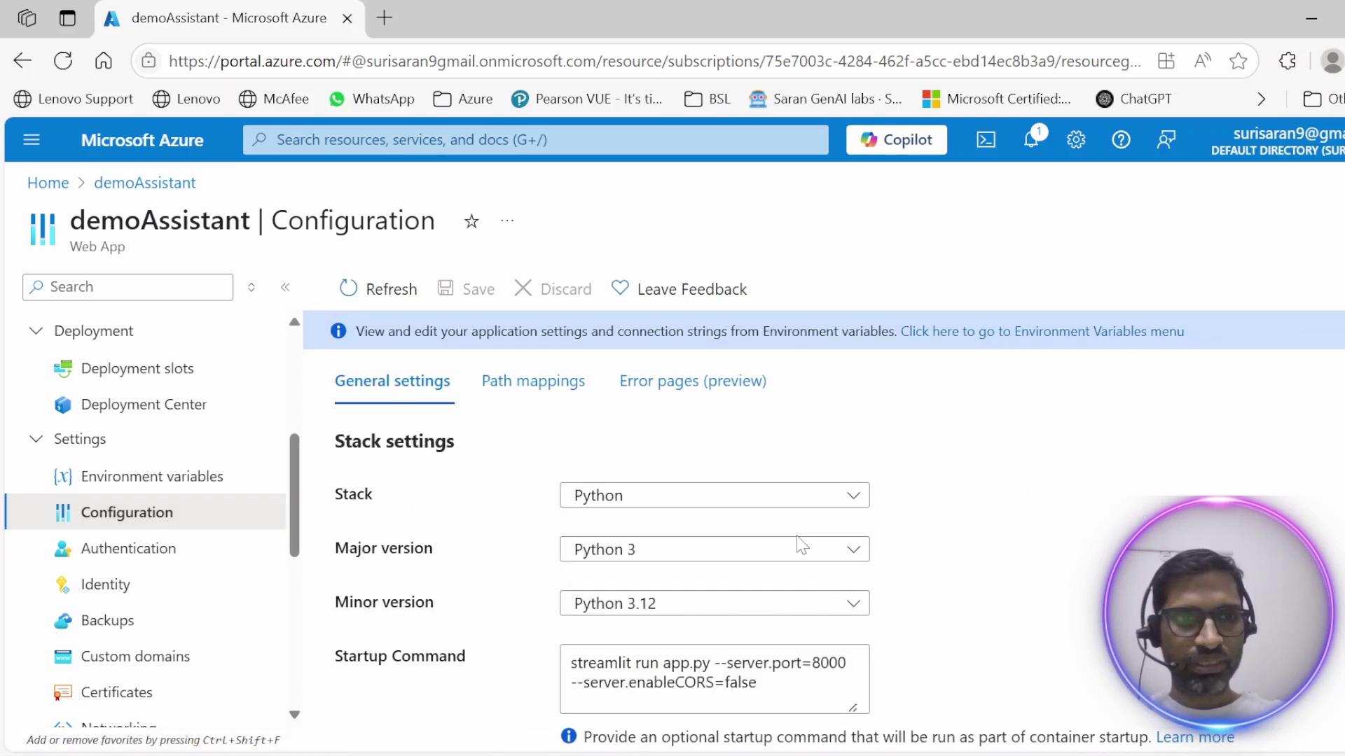
- Add an application setting to the web app's environment variables, naming it GROQ_API_KEY as copied from the .env file in VS Code
{"action": "left_click", "coordinate": [175, 486]}
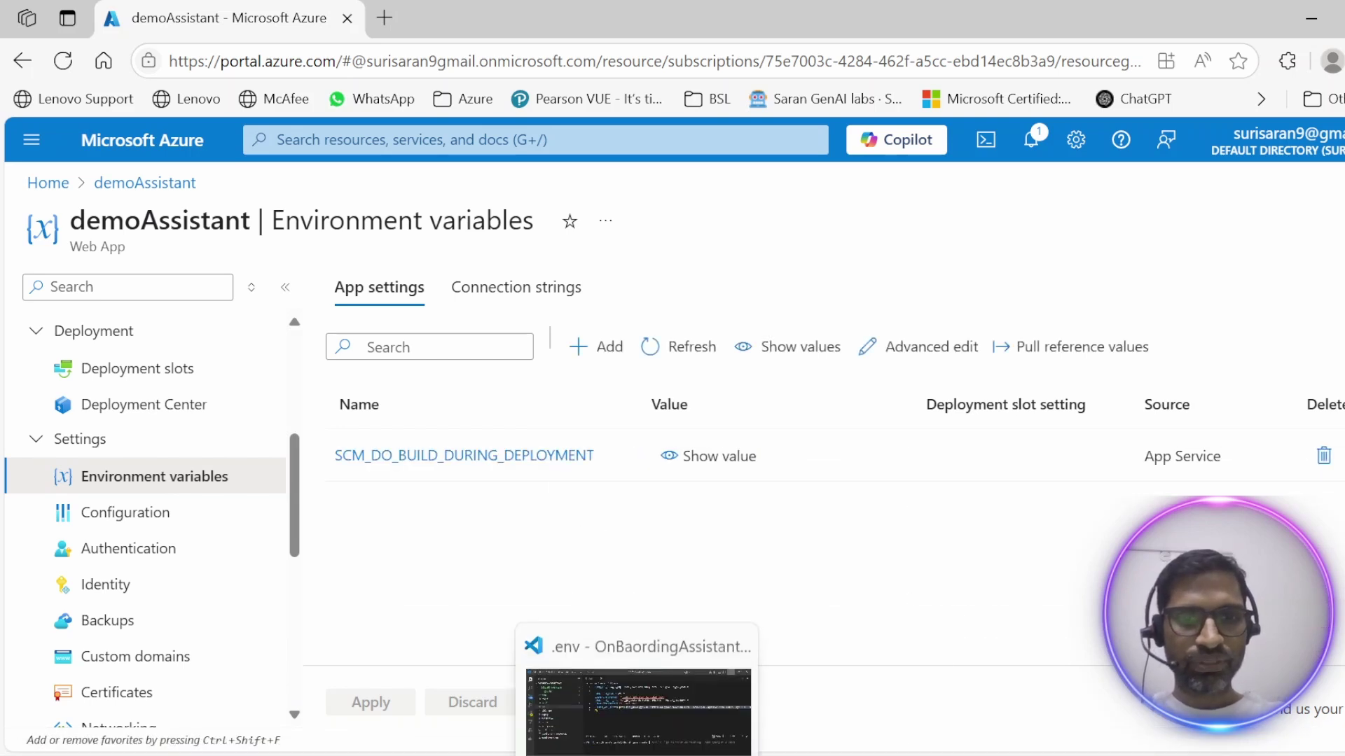
{"action": "left_click", "coordinate": [634, 754]}
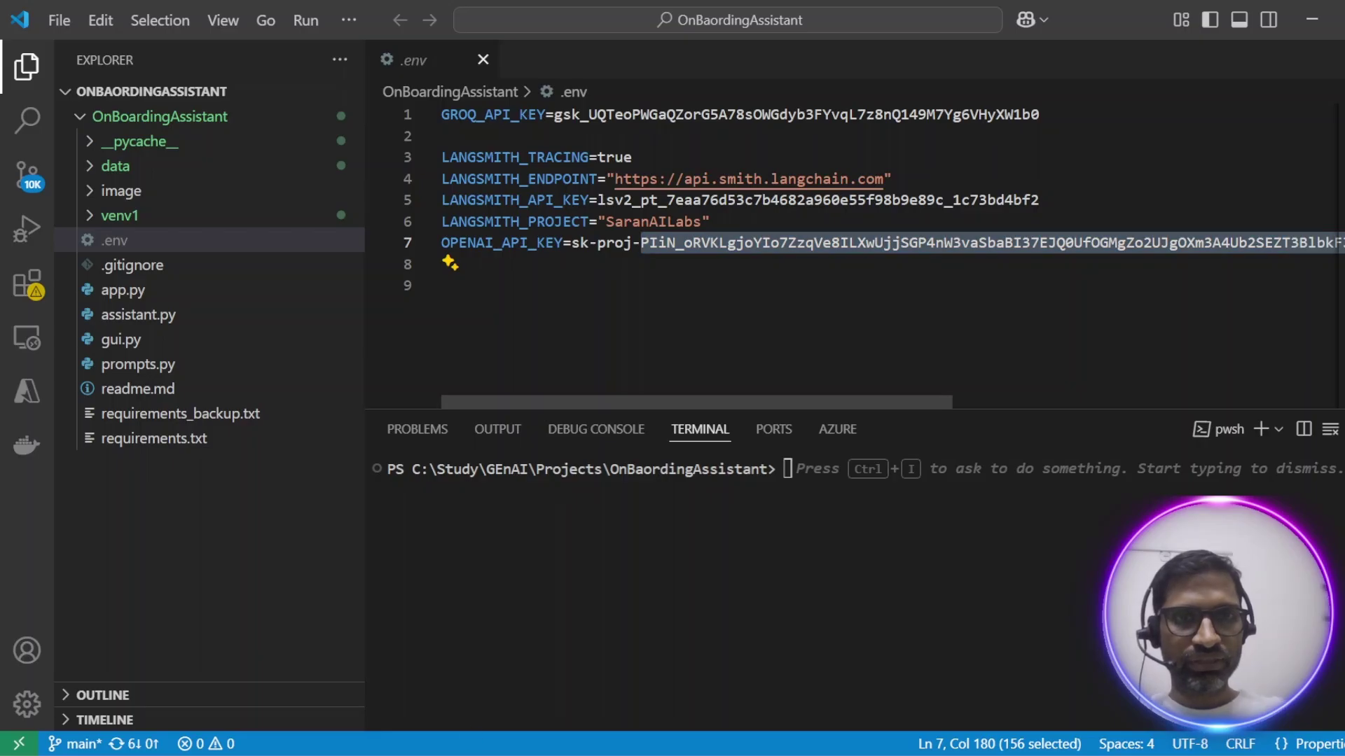
{"action": "double_click", "coordinate": [503, 114]}
{"action": "key", "text": "ctrl+c"}
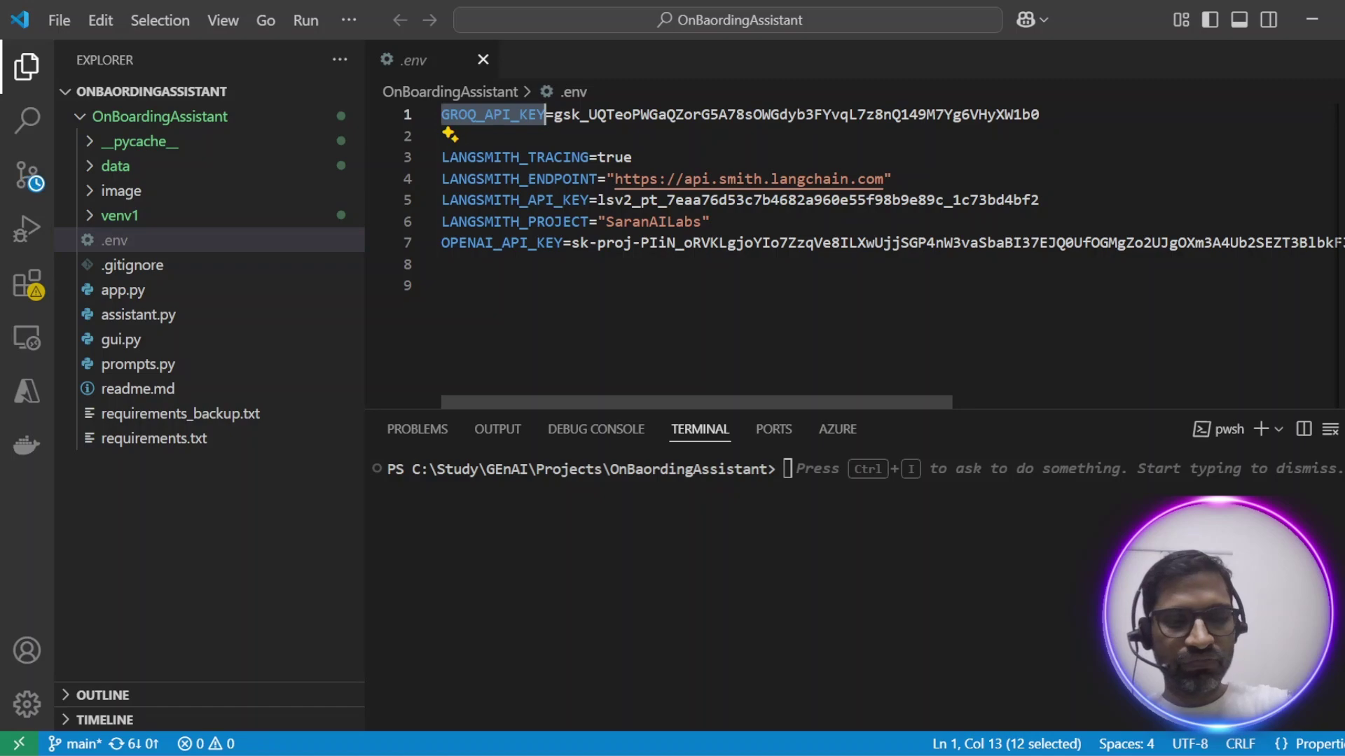
{"action": "key", "text": "alt+Tab"}
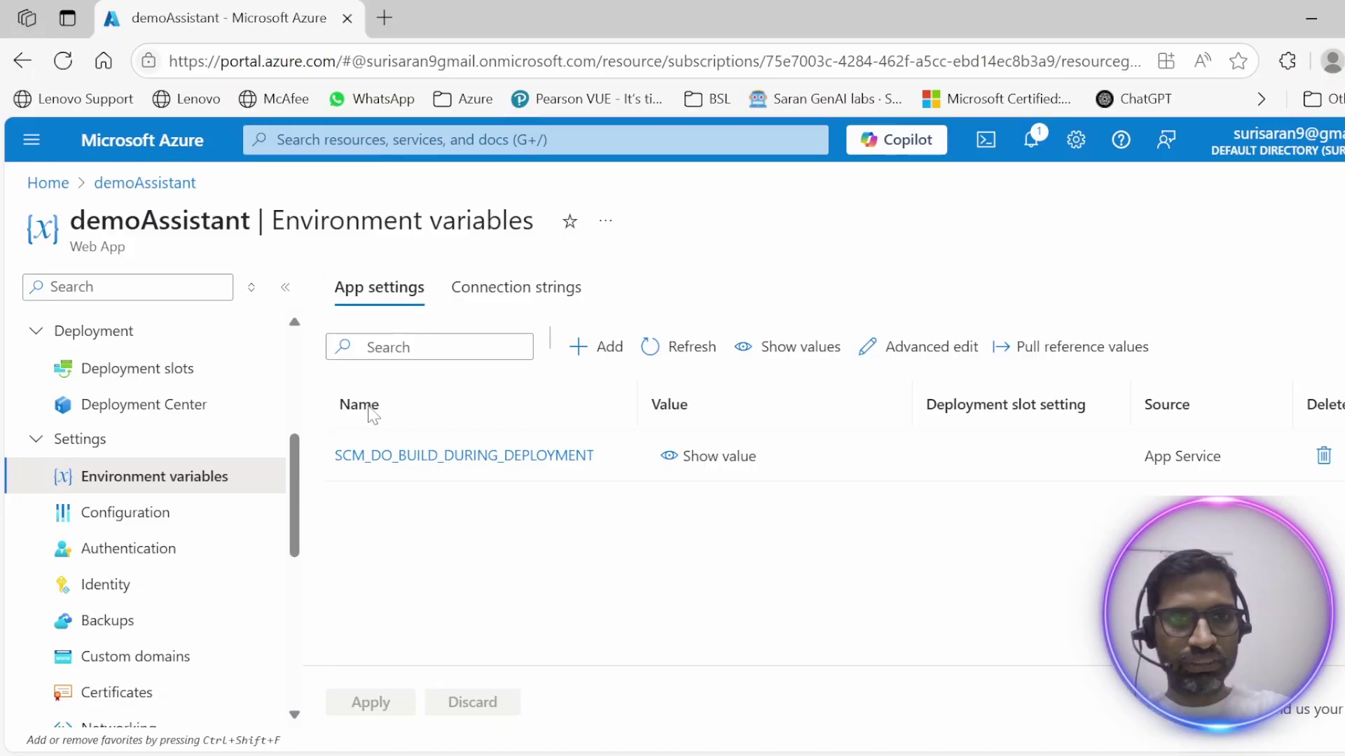
{"action": "left_click", "coordinate": [591, 346]}
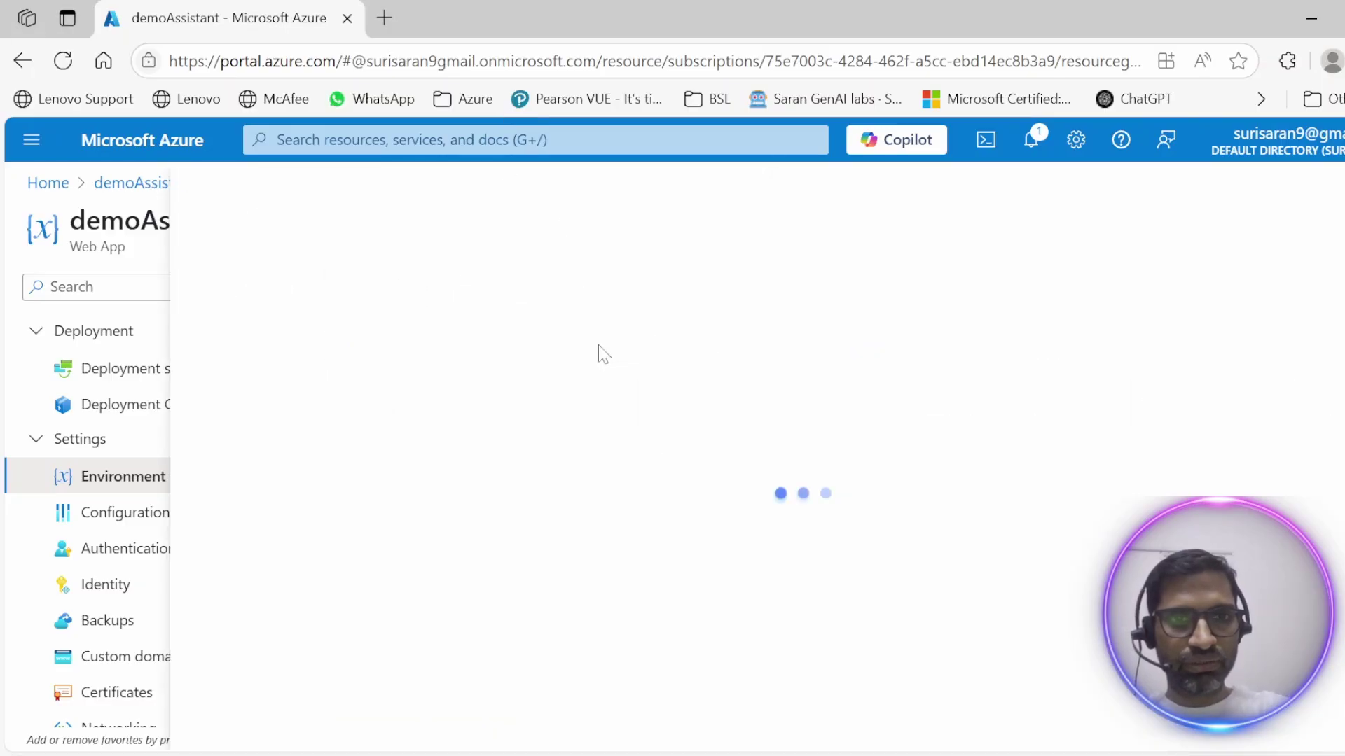
{"action": "left_click", "coordinate": [574, 260]}
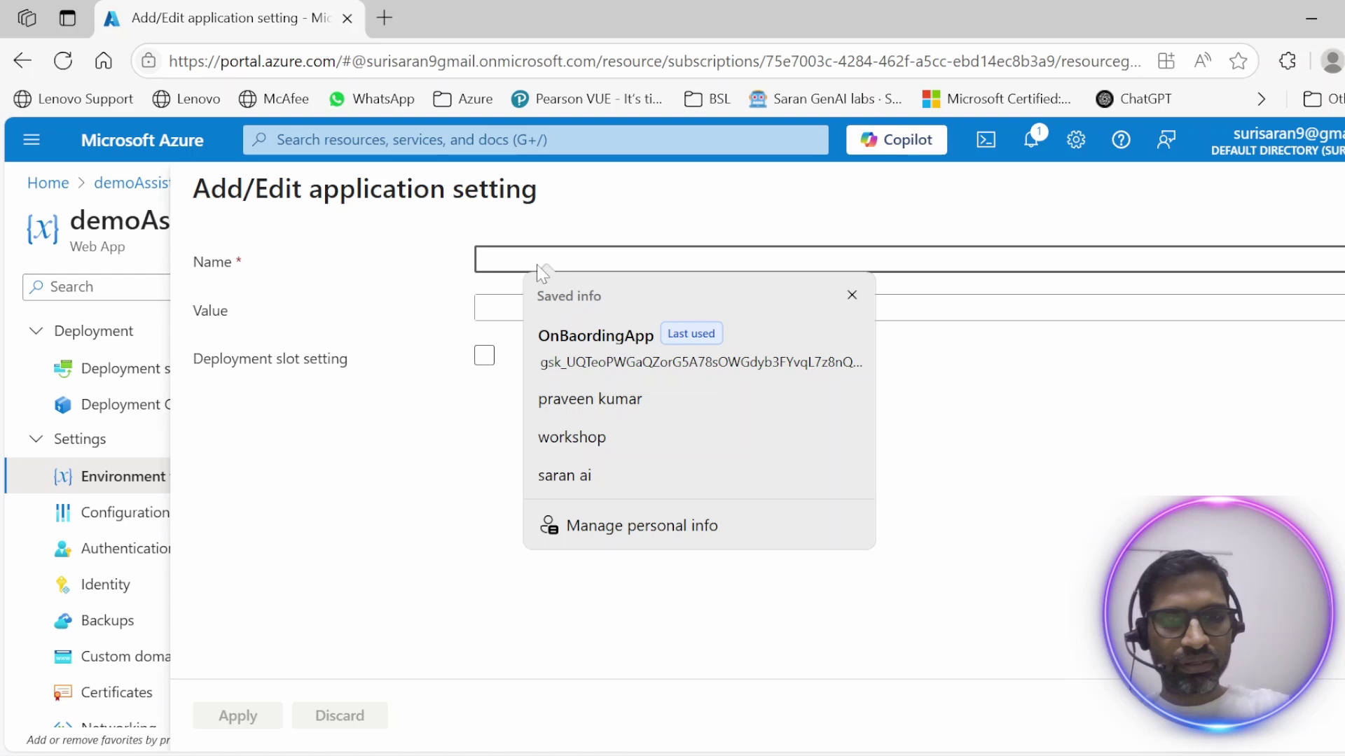
{"action": "key", "text": "ctrl+v"}
- Copy the Groq API key from the .env file in VS Code, enter it as the GROQ_API_KEY value in the Azure portal, and apply the setting
{"action": "key", "text": "Tab"}
{"action": "key", "text": "alt+Tab"}
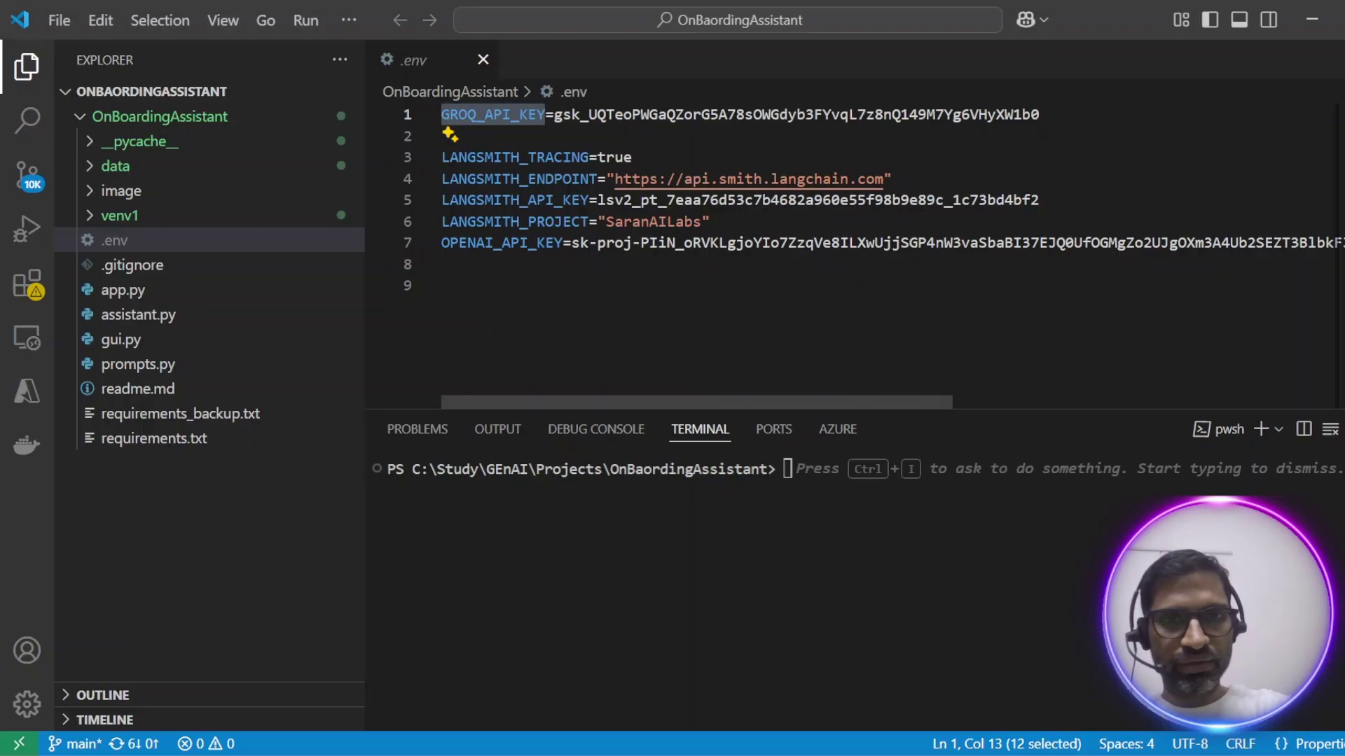
{"action": "double_click", "coordinate": [796, 114]}
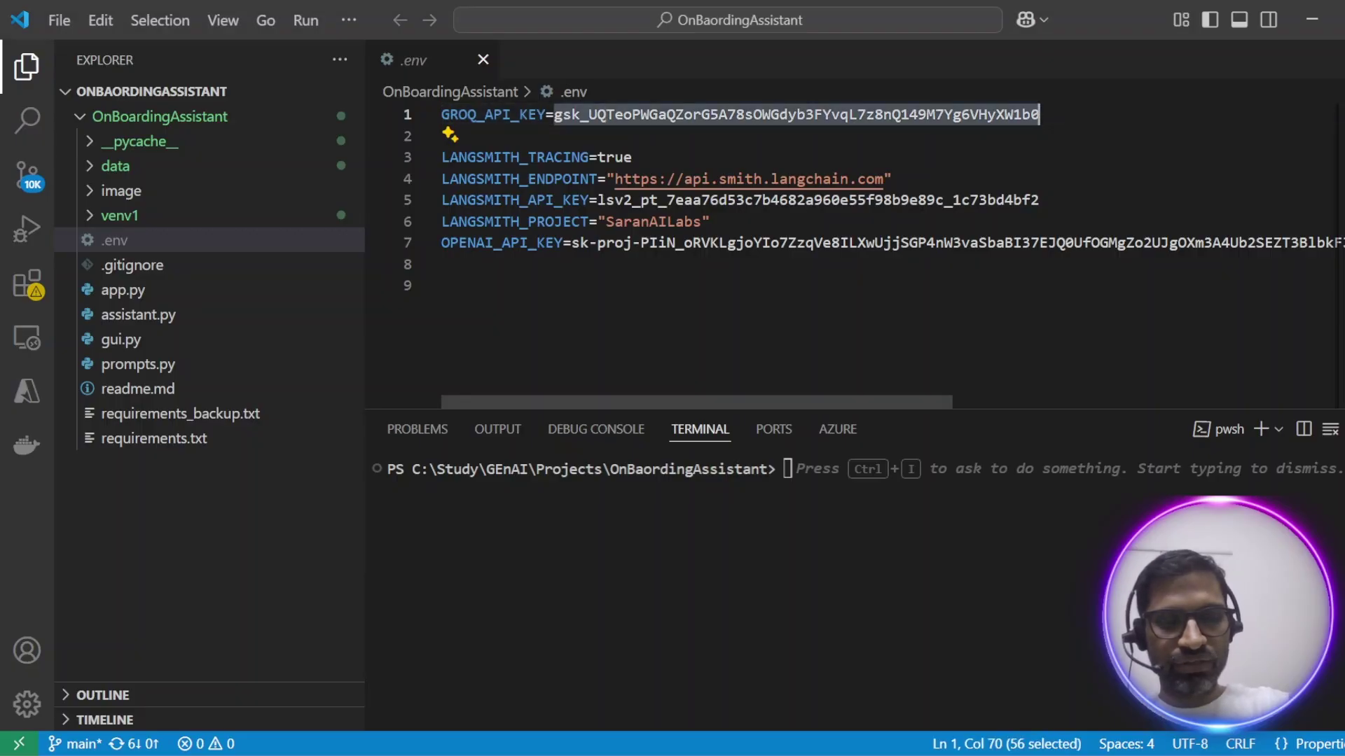
{"action": "key", "text": "ctrl+c"}
{"action": "key", "text": "alt+Tab"}
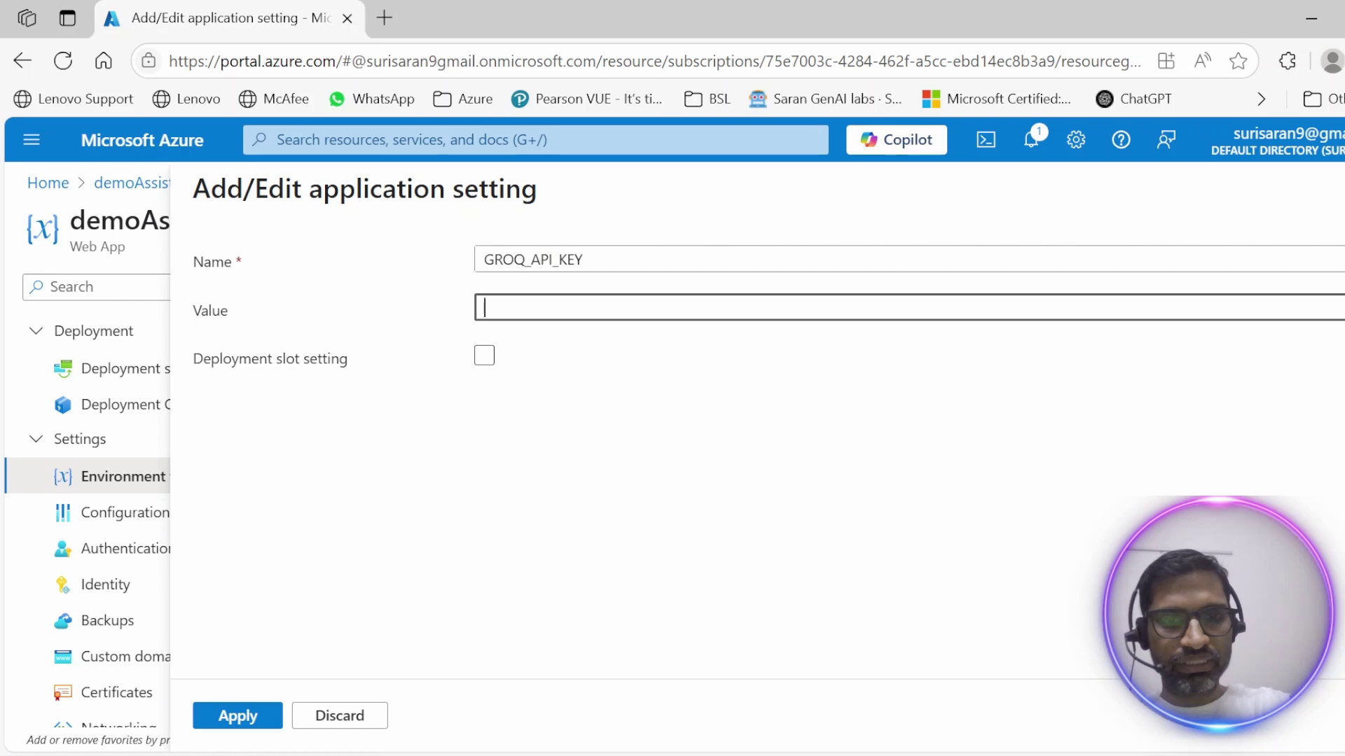
{"action": "key", "text": "ctrl+v"}
{"action": "left_click", "coordinate": [241, 724]}
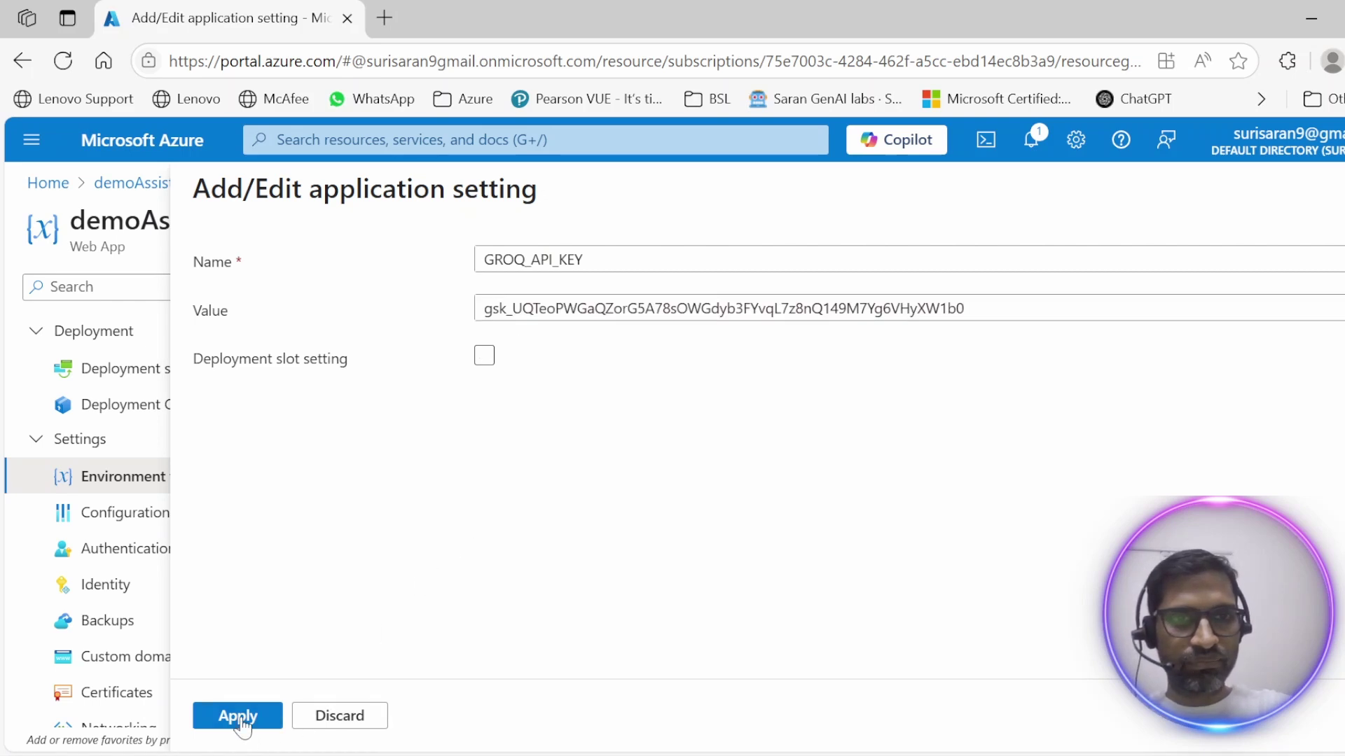
- Add another application setting in the Azure portal, naming it LANGSMITH_TRACING as copied from the .env file in VS Code
{"action": "left_click", "coordinate": [611, 348]}
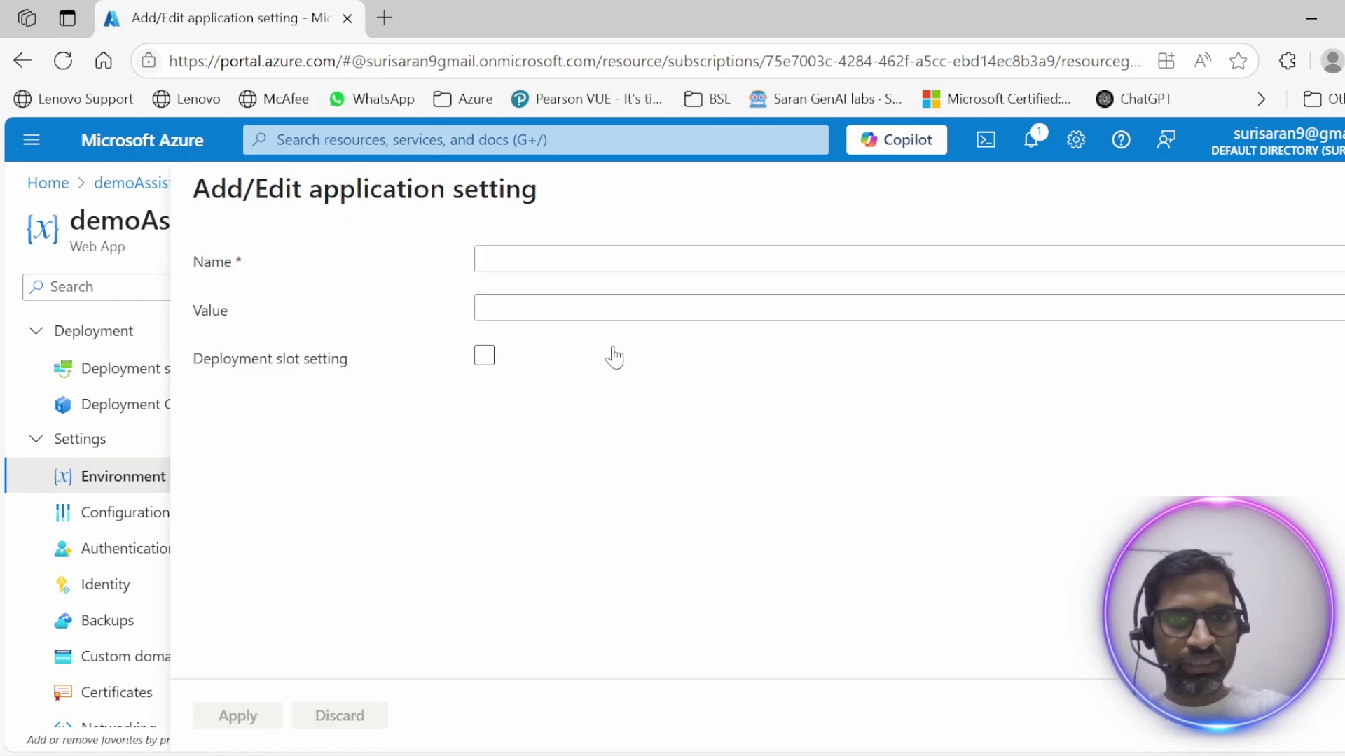
{"action": "left_click", "coordinate": [553, 259]}
{"action": "key", "text": "alt+Tab"}
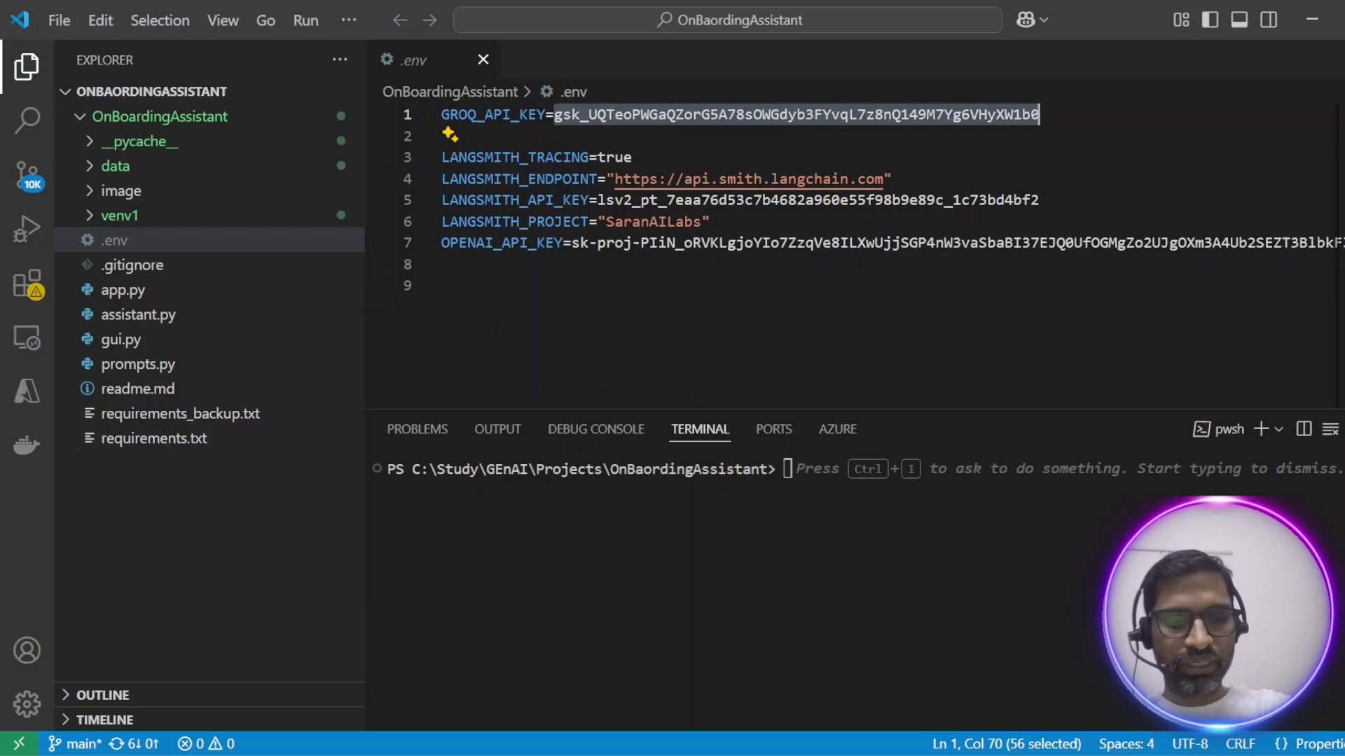
{"action": "double_click", "coordinate": [527, 157]}
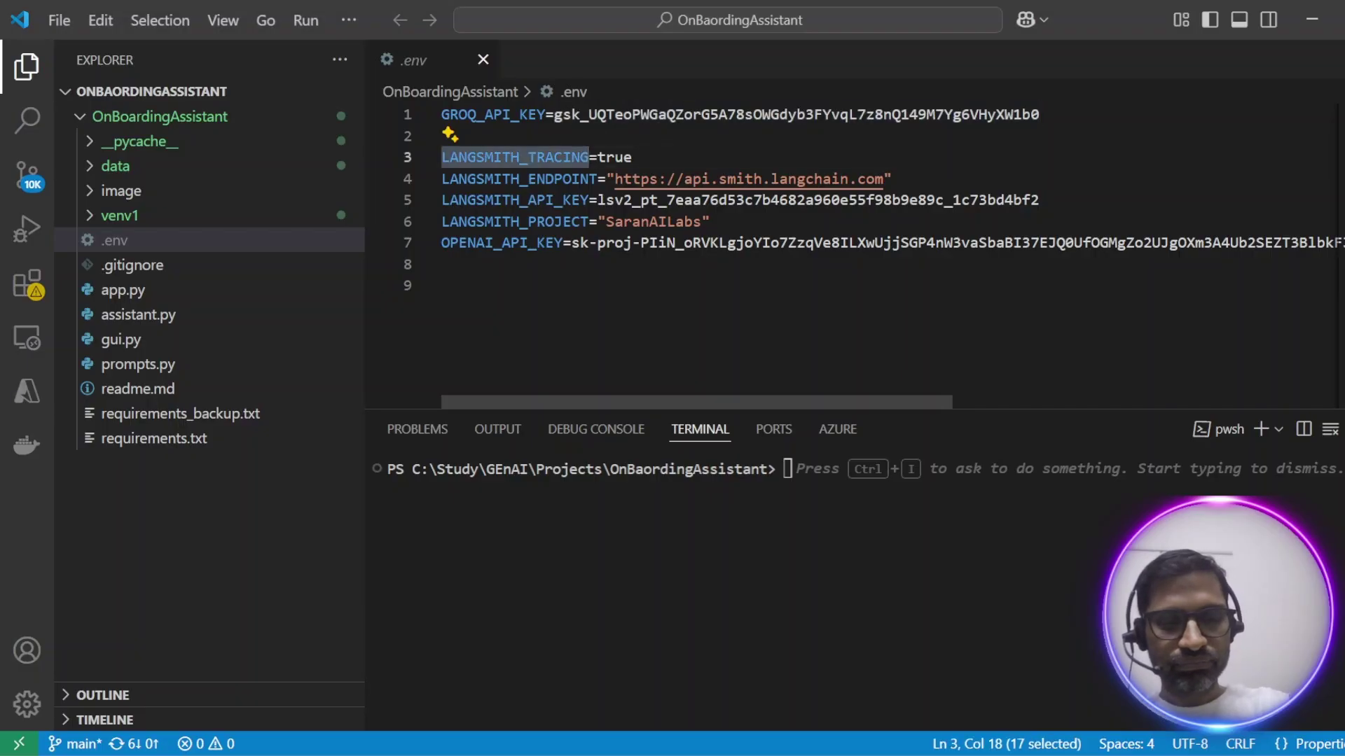
{"action": "key", "text": "alt+Tab"}
{"action": "key", "text": "ctrl+v"}
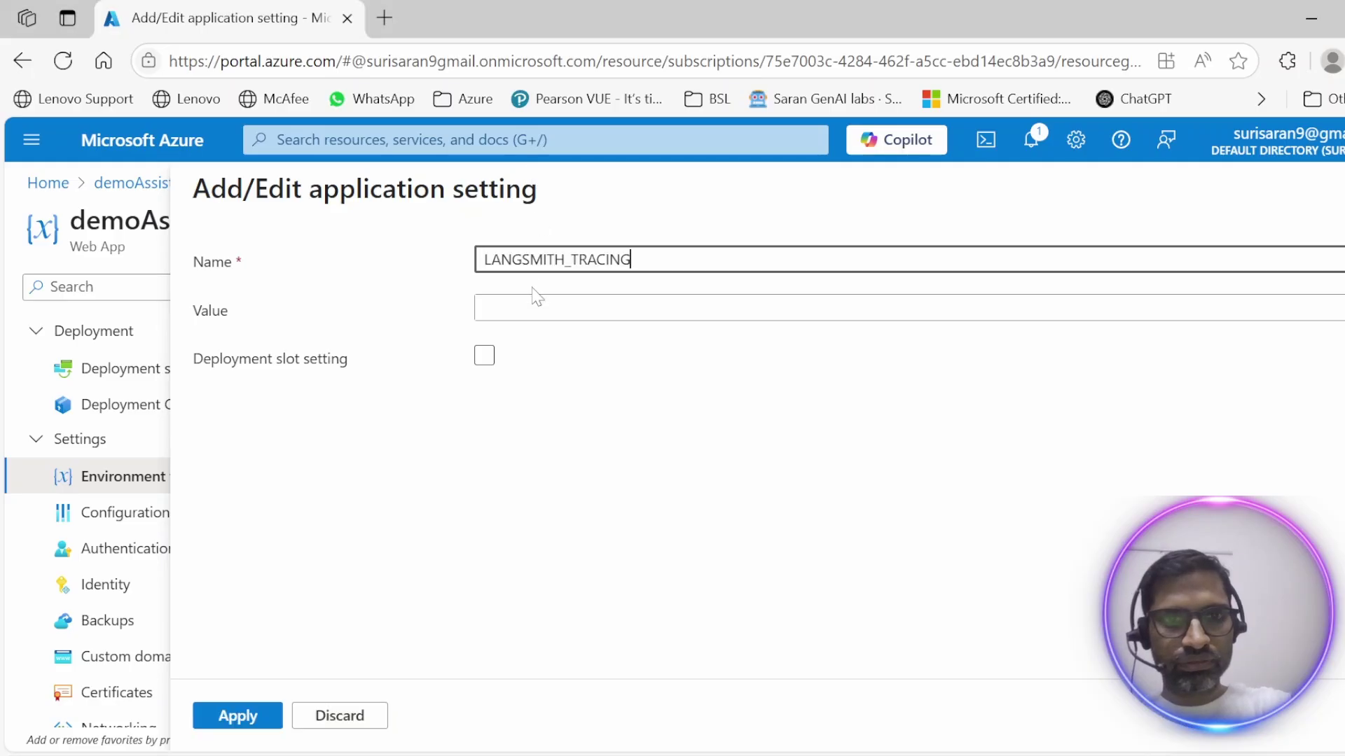
- Give LANGSMITH_TRACING the value true, copied from the .env file in VS Code, and apply the setting in the Azure portal
{"action": "left_click", "coordinate": [537, 300]}
{"action": "key", "text": "alt+Tab"}
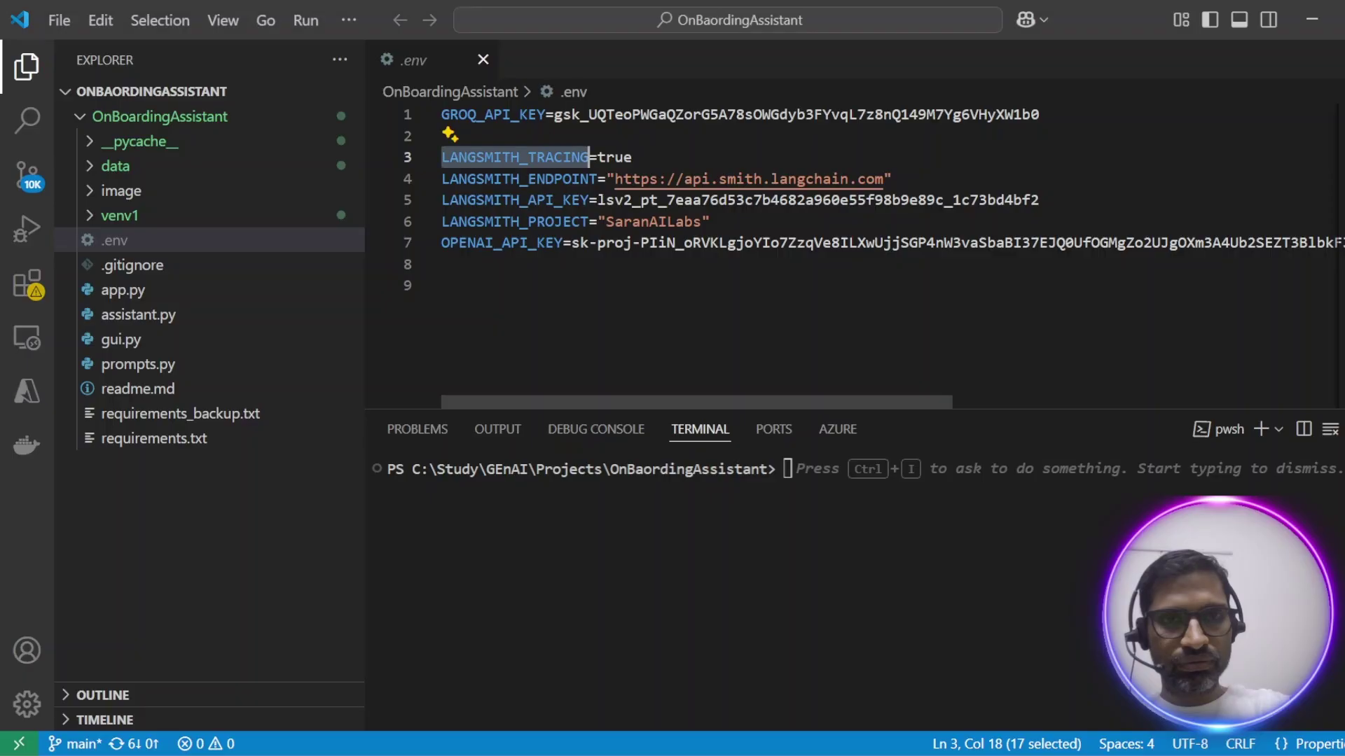
{"action": "double_click", "coordinate": [615, 158]}
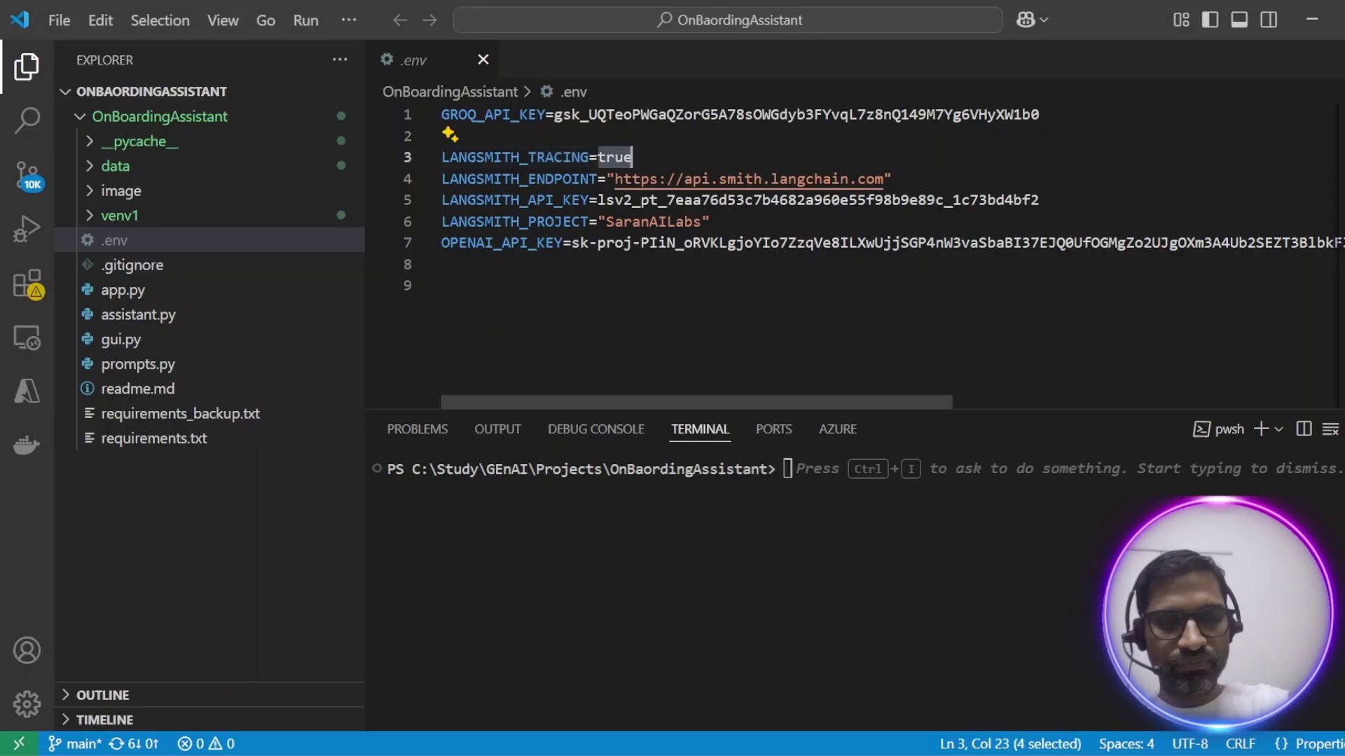
{"action": "key", "text": "ctrl+c"}
{"action": "key", "text": "alt+Tab"}
{"action": "key", "text": "ctrl+v"}
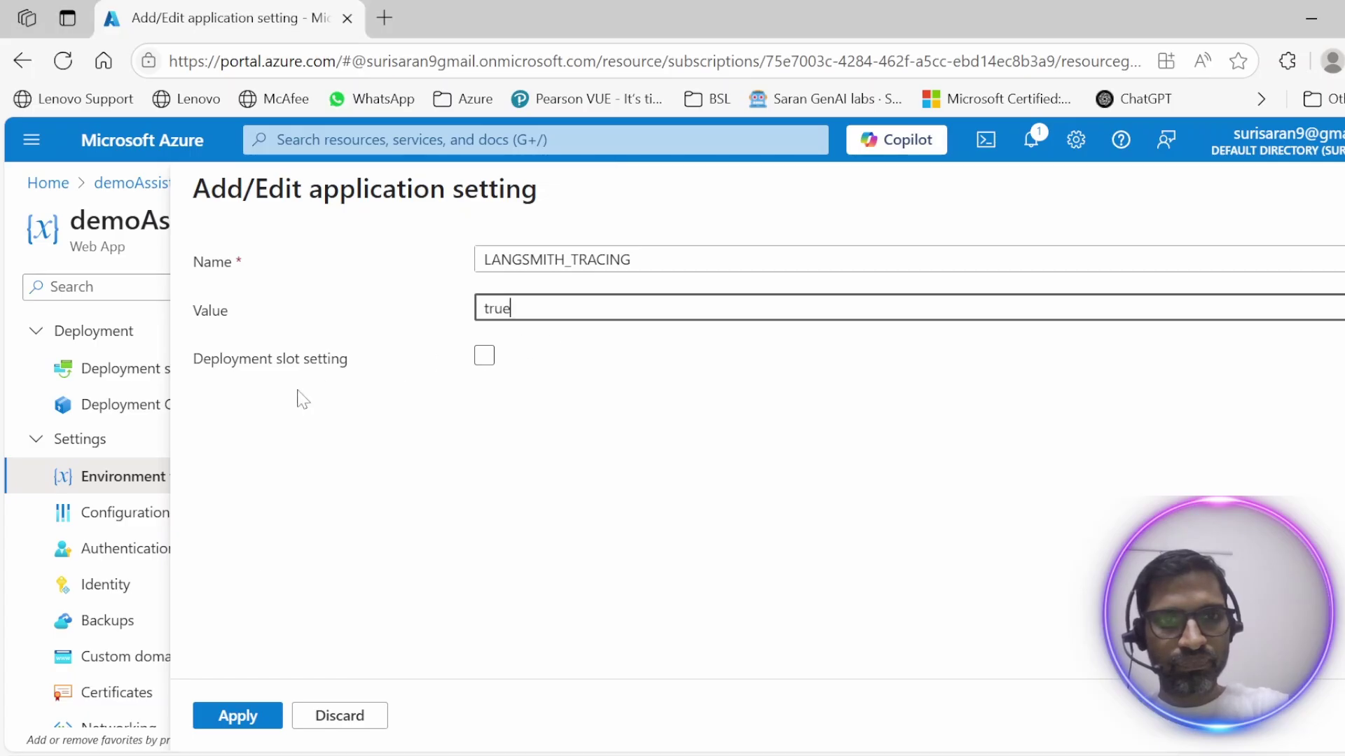
{"action": "left_click", "coordinate": [250, 716]}
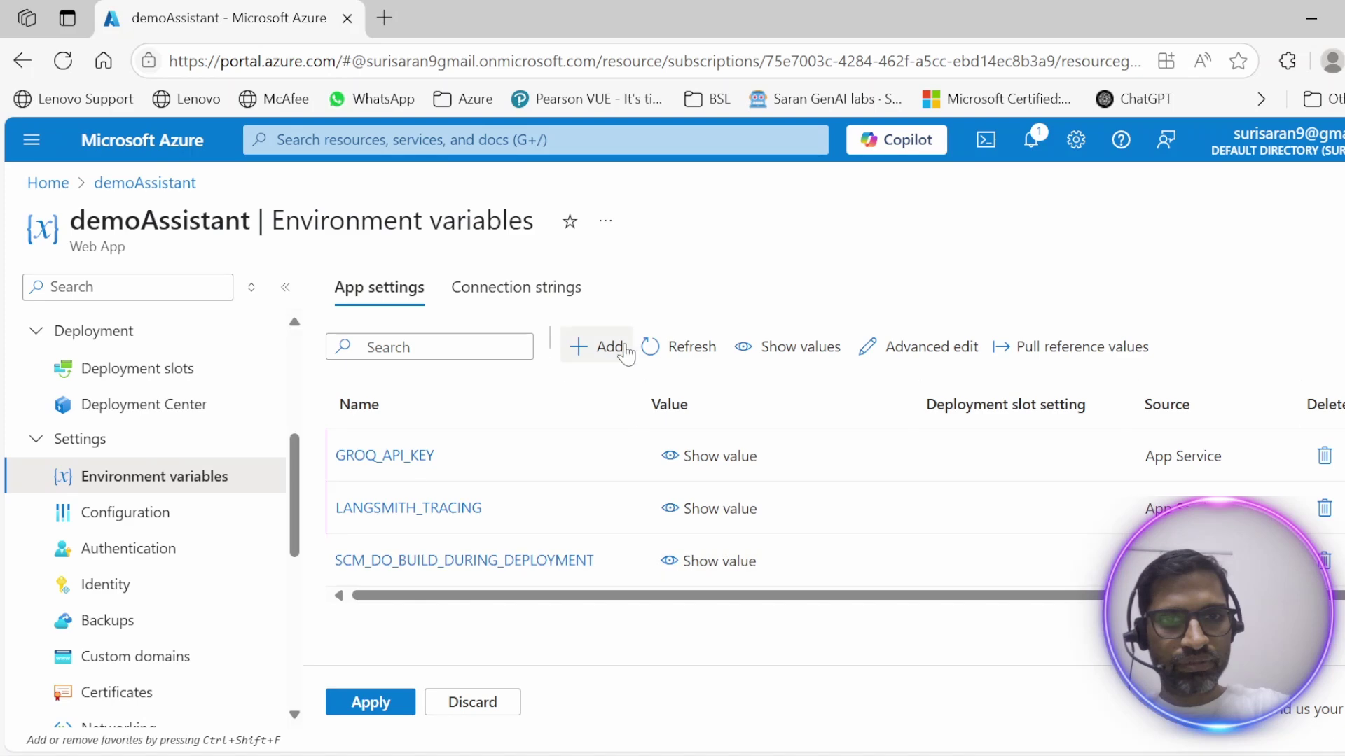
- Add a new application setting in the Azure portal, naming it LANGSMITH_ENDPOINT as copied from VS Code's .env file
{"action": "left_click", "coordinate": [623, 350]}
{"action": "key", "text": "alt+Tab"}
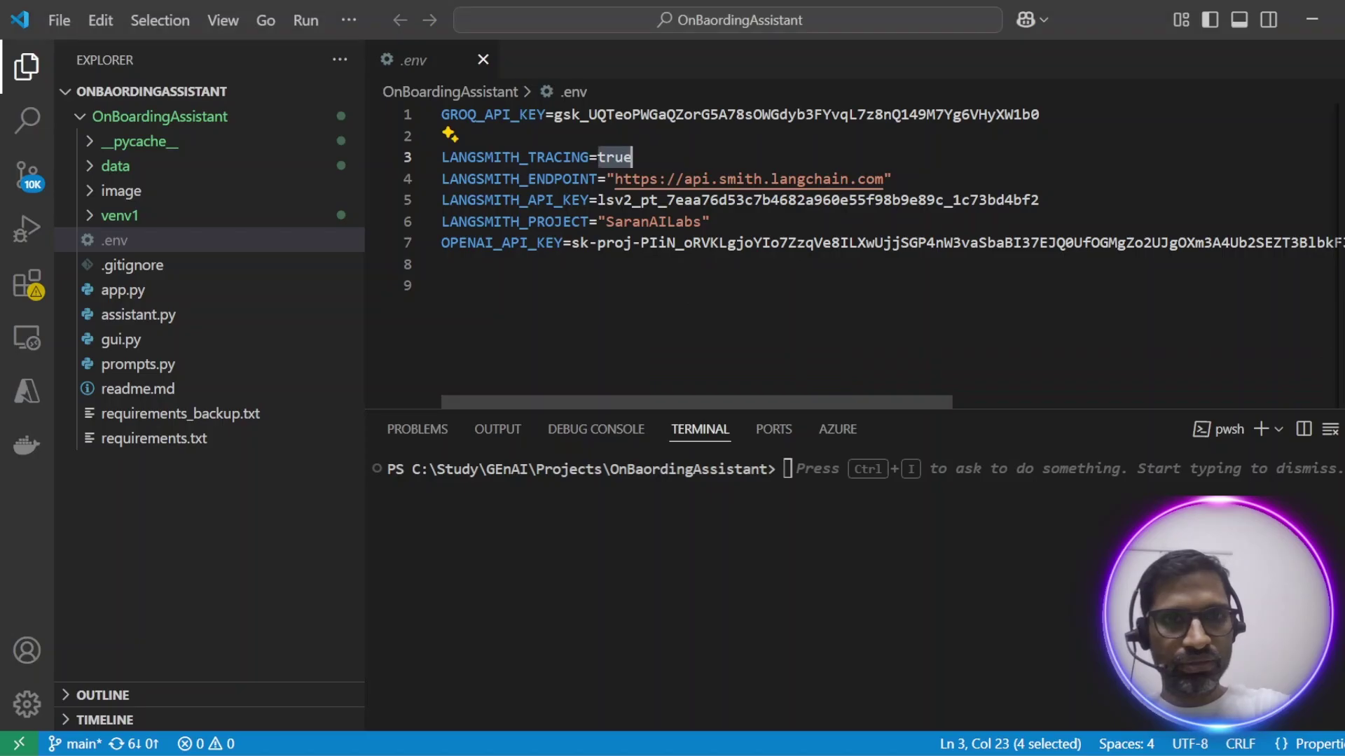
{"action": "double_click", "coordinate": [529, 179]}
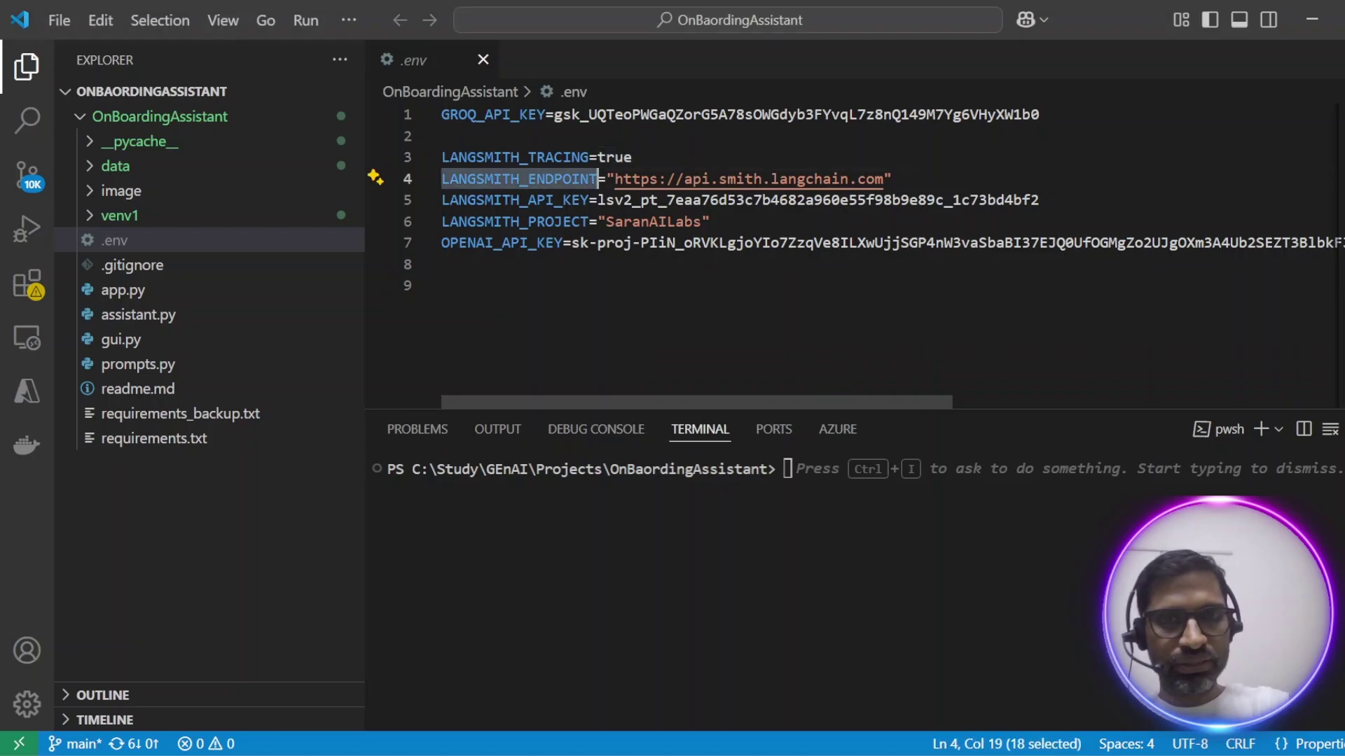
{"action": "key", "text": "alt+Tab"}
{"action": "left_click", "coordinate": [551, 261]}
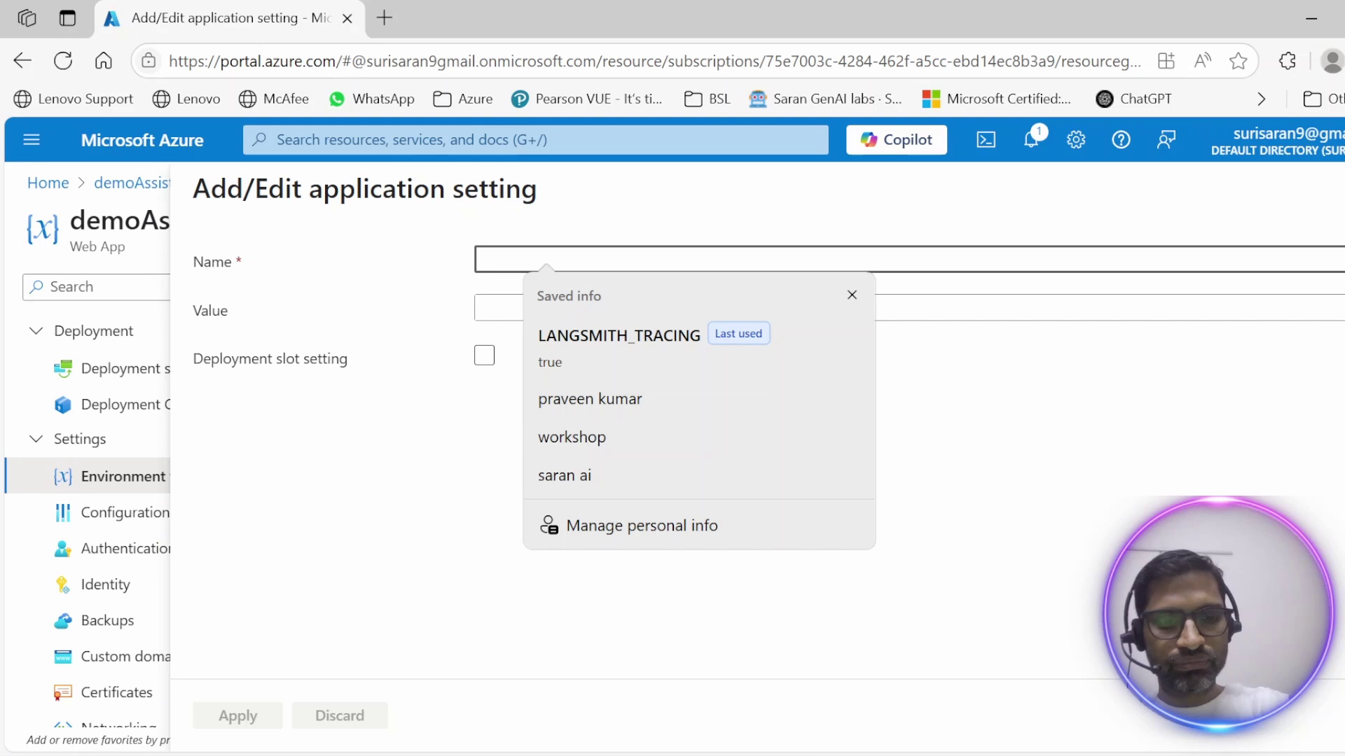
{"action": "key", "text": "ctrl+v"}
{"action": "key", "text": "Tab"}
{"action": "key", "text": "alt+Tab"}
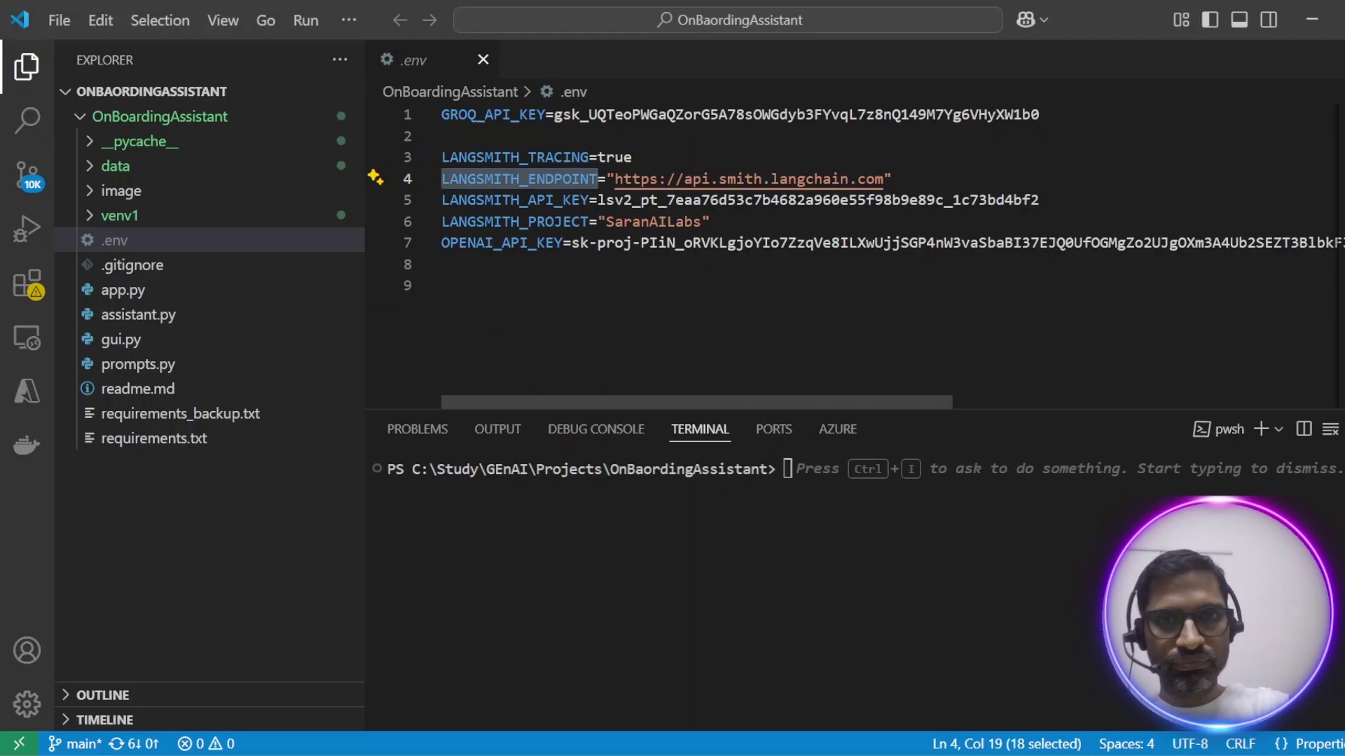
{"action": "double_click", "coordinate": [813, 179]}
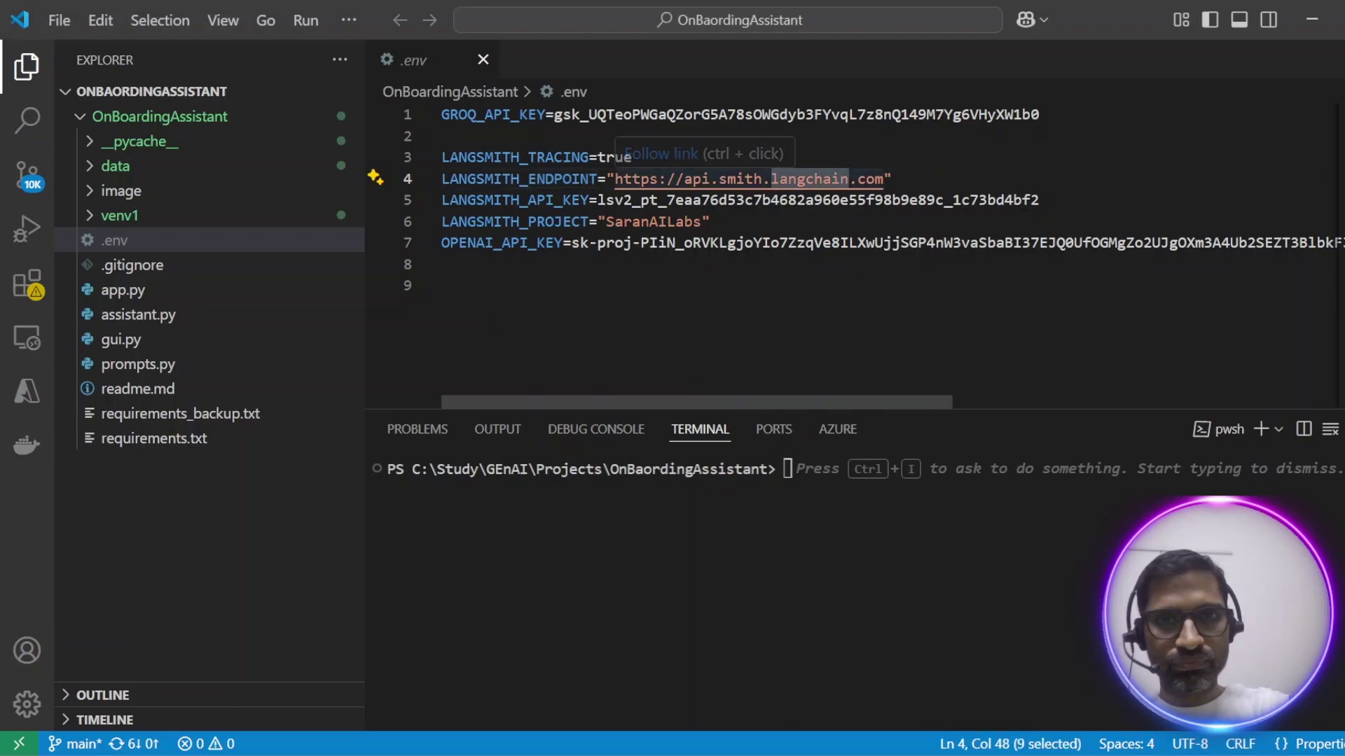
{"action": "left_click_drag", "start_coordinate": [615, 179], "coordinate": [884, 180]}
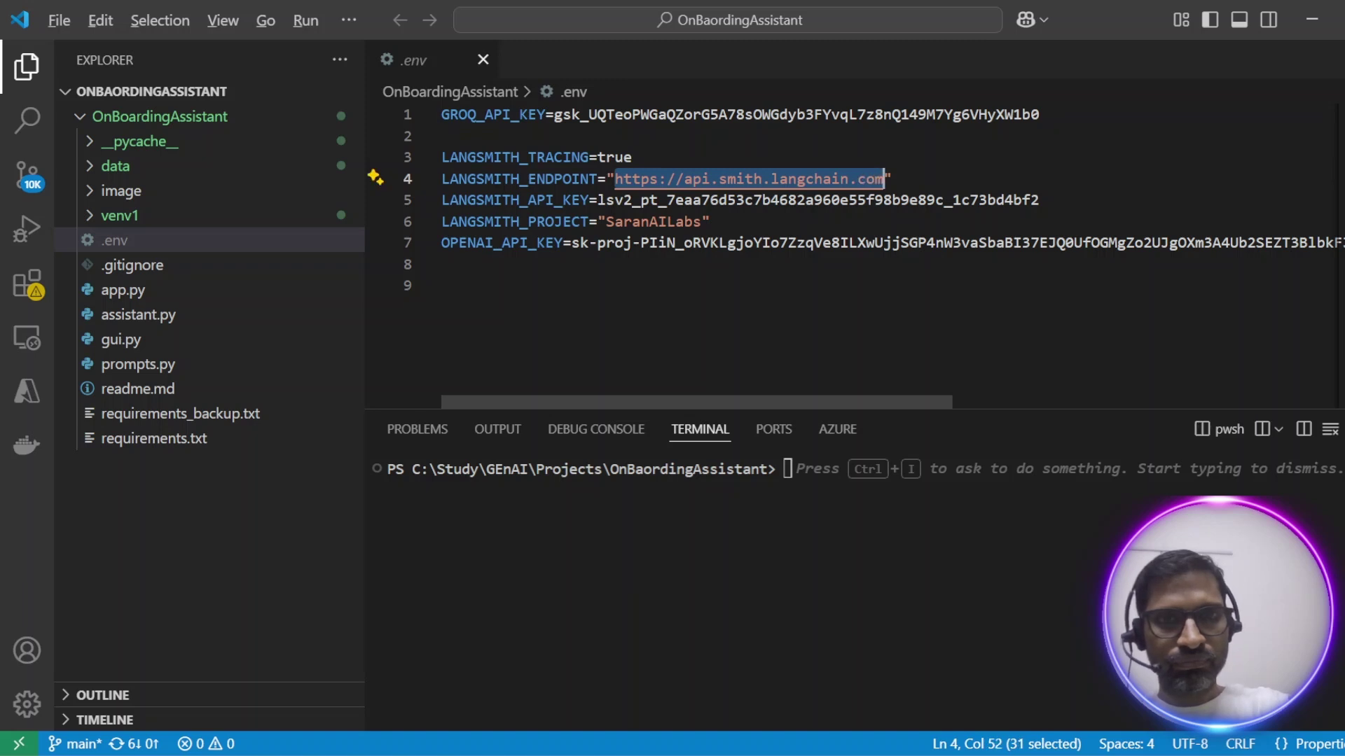
{"action": "key", "text": "alt+Tab"}
{"action": "key", "text": "ctrl+v"}
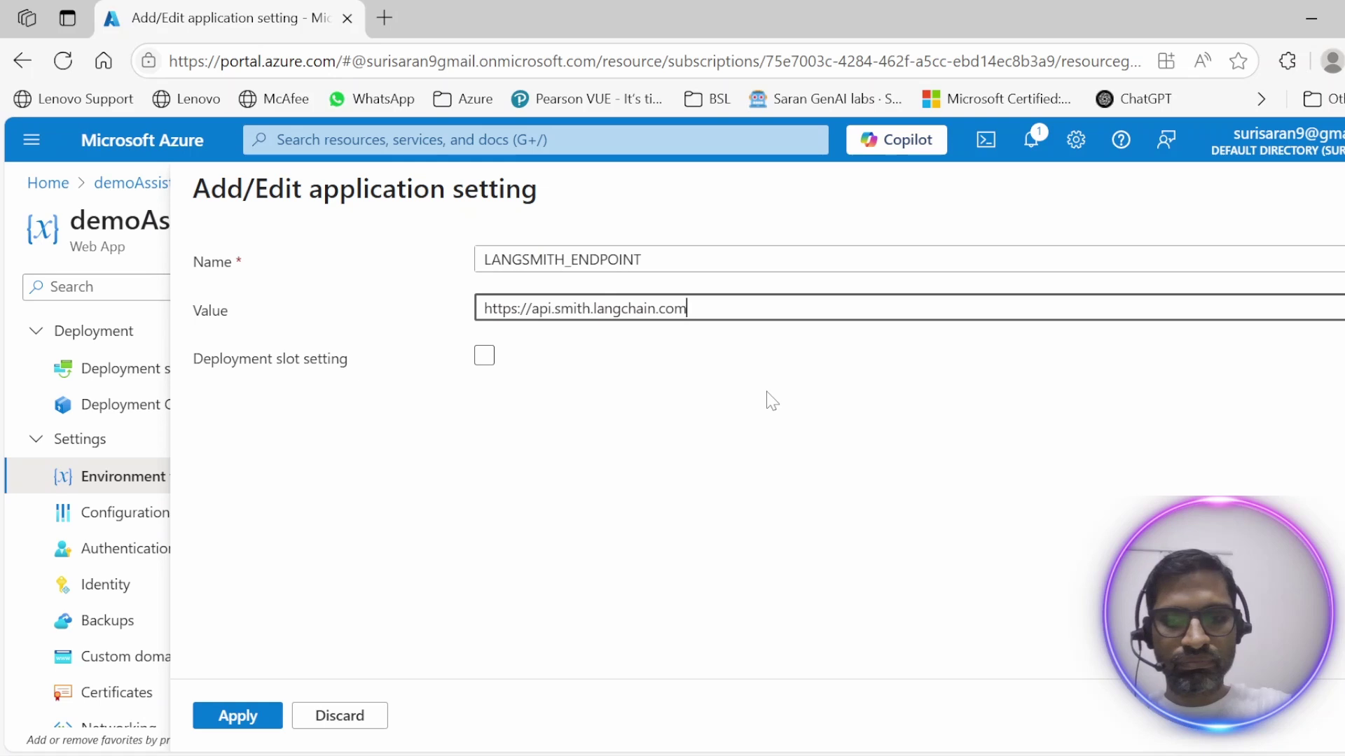
{"action": "type", "text": "\""}
{"action": "key", "text": "Home"}
{"action": "type", "text": "\""}
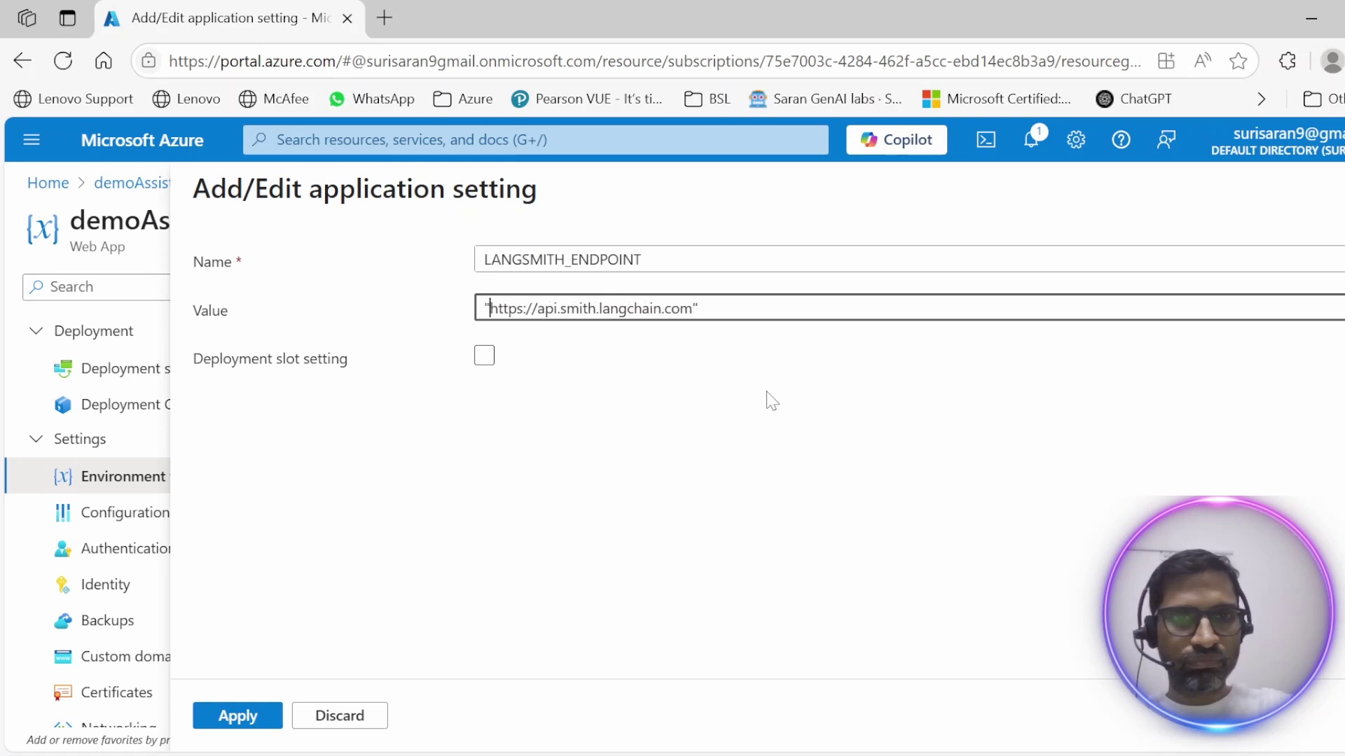
{"action": "left_click", "coordinate": [231, 717]}
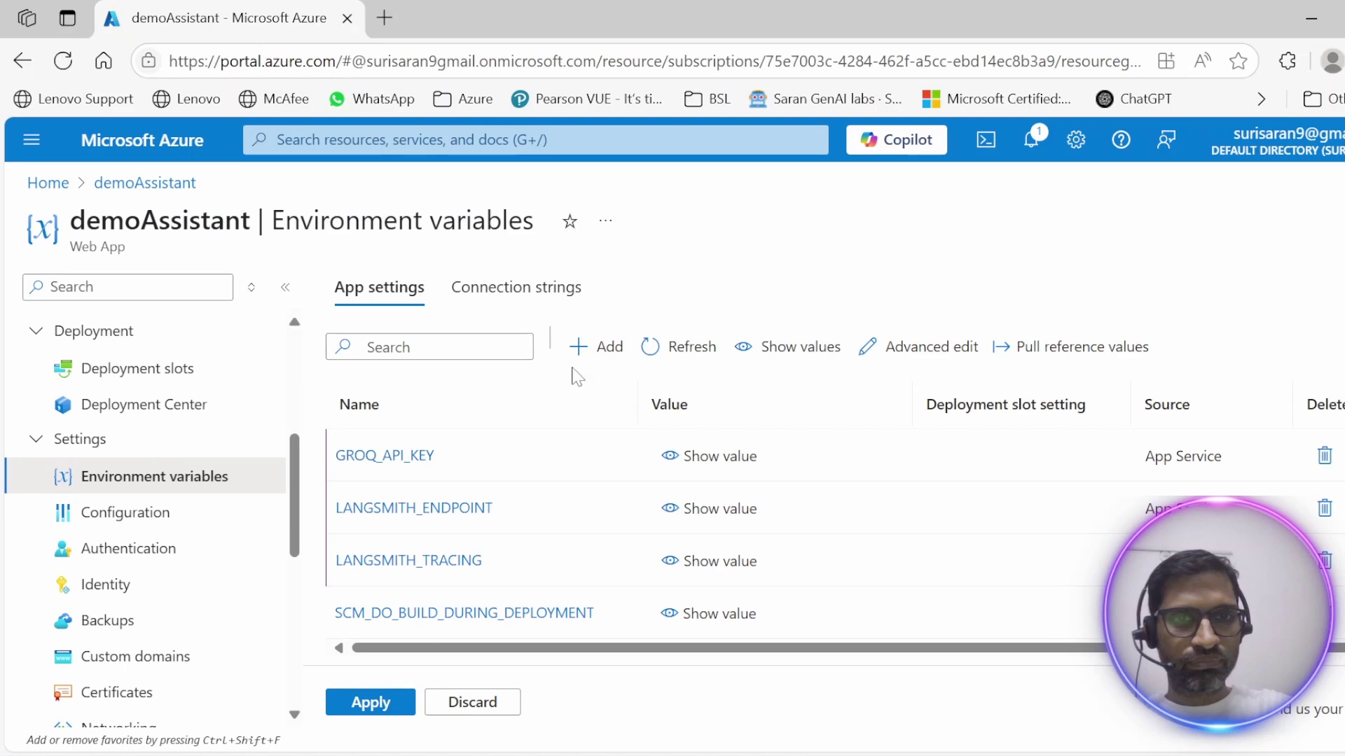
- Add an application setting named LANGSMITH_API_KEY in the Azure portal, copying the name from the .env file in VS Code
{"action": "left_click", "coordinate": [594, 347]}
{"action": "key", "text": "alt+Tab"}
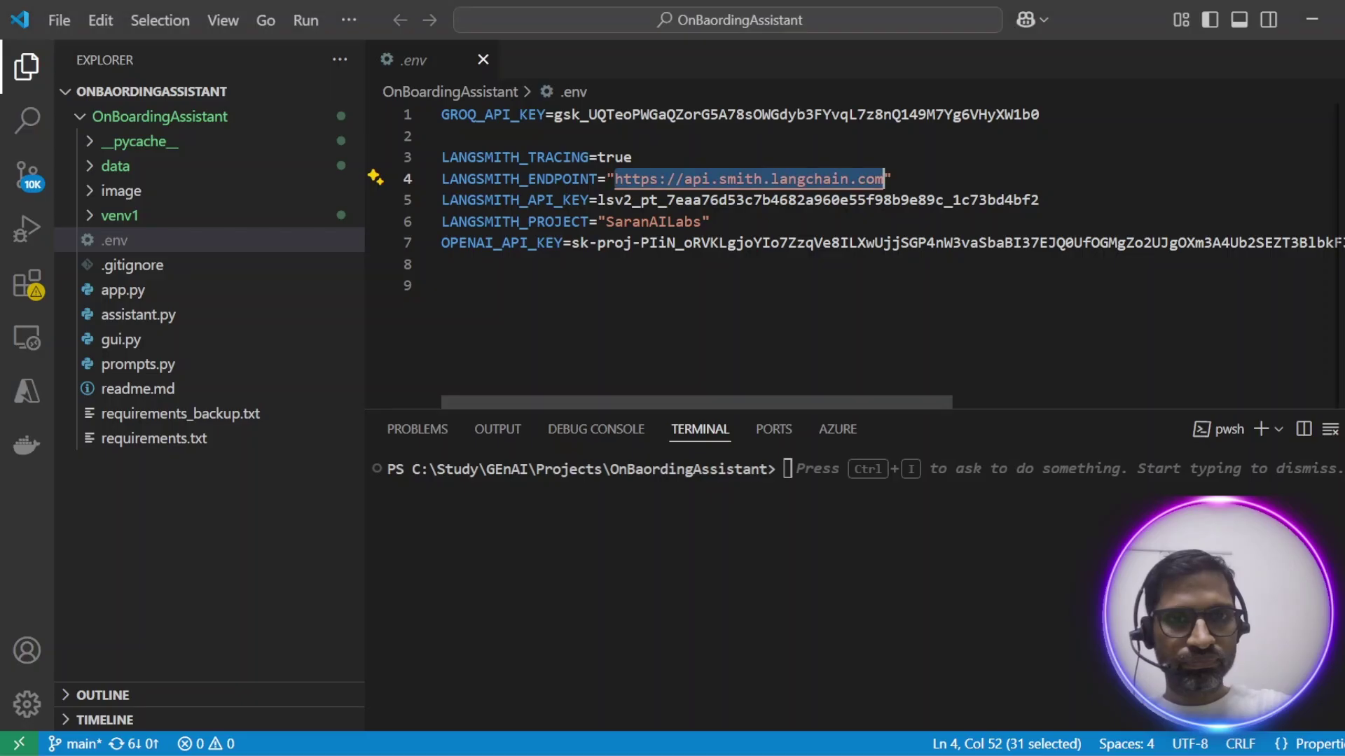
{"action": "double_click", "coordinate": [516, 200]}
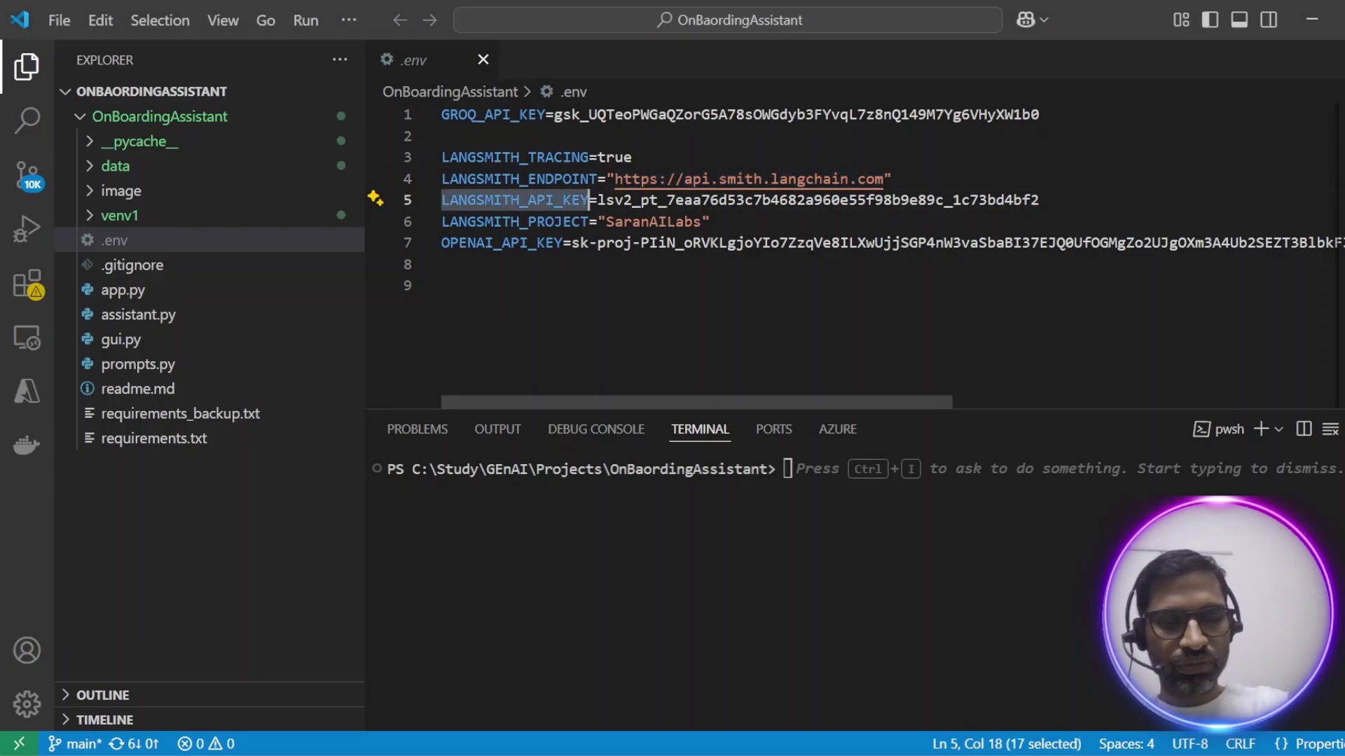
{"action": "key", "text": "alt+Tab"}
{"action": "left_click", "coordinate": [536, 259]}
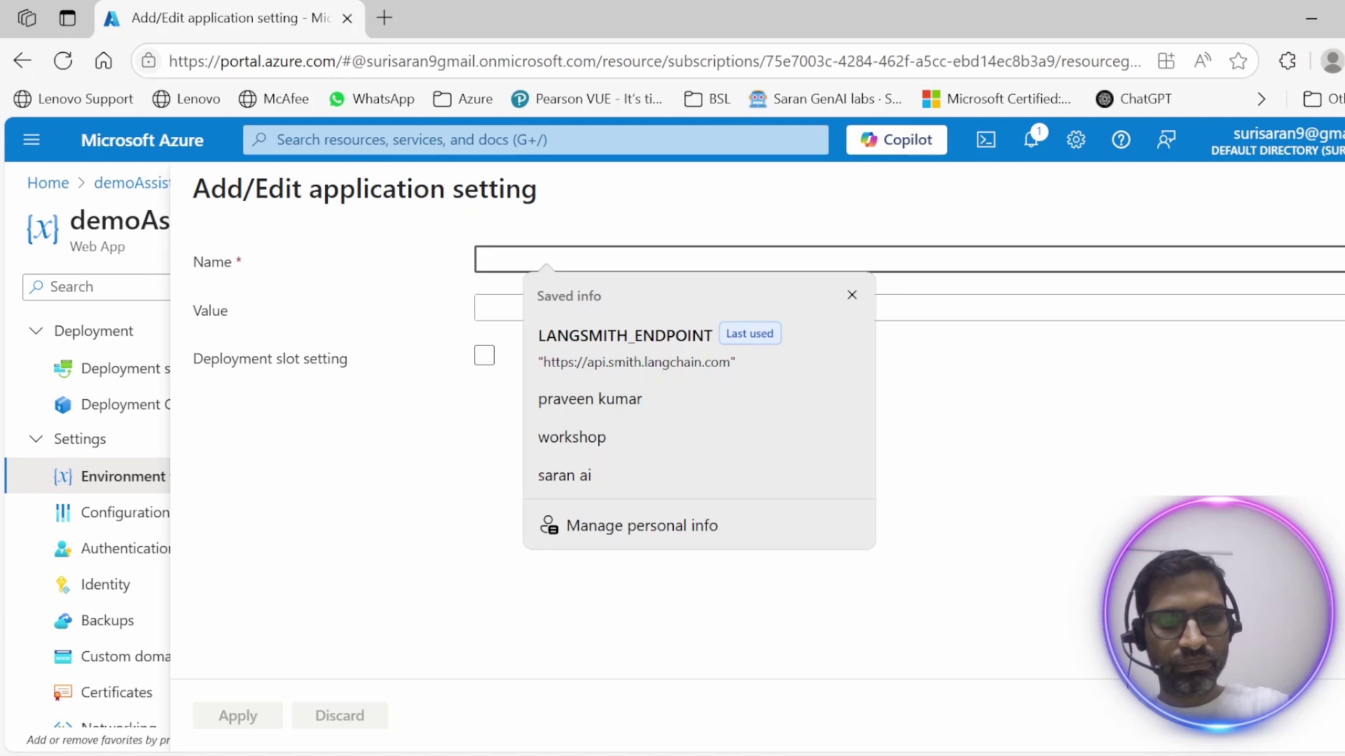
{"action": "key", "text": "ctrl+v"}
{"action": "left_click", "coordinate": [552, 308]}
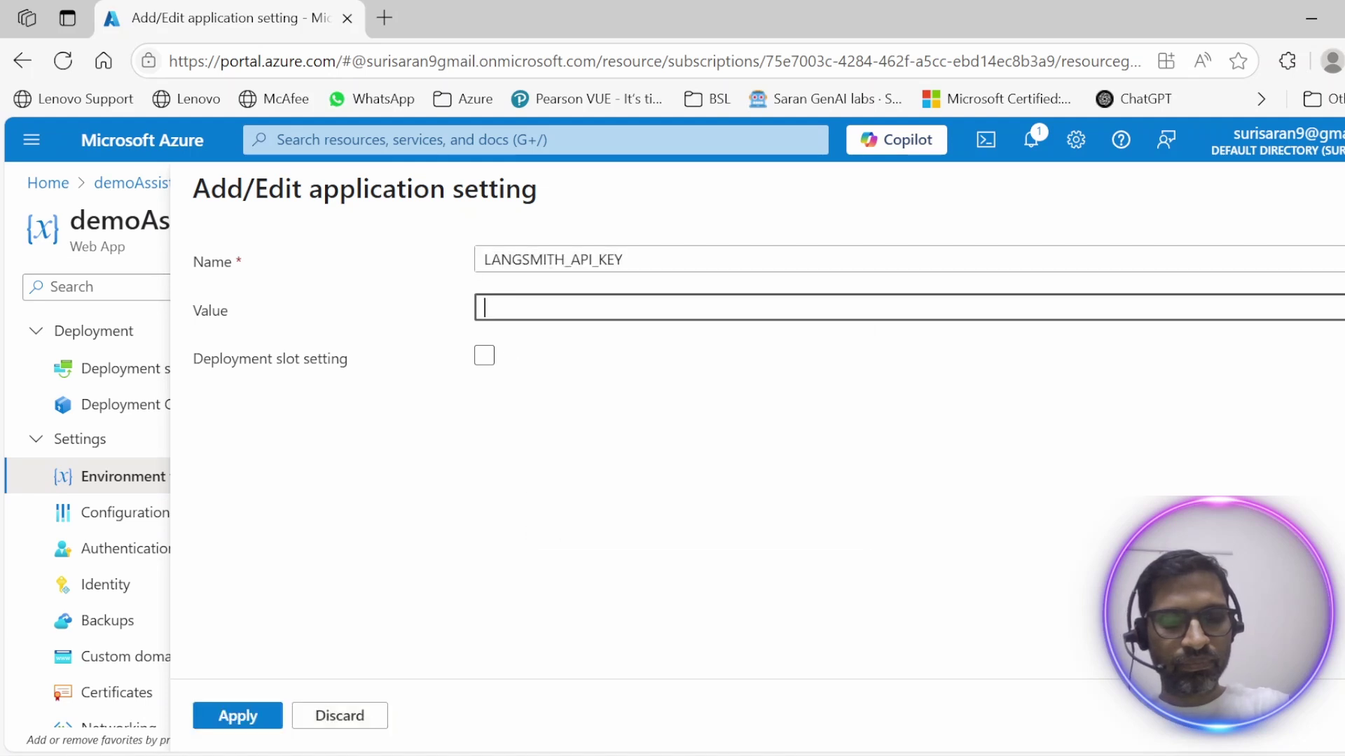
- Copy the LangSmith API key from VS Code's .env file, enter it as the LANGSMITH_API_KEY value in the Azure portal, and apply the setting
{"action": "key", "text": "alt+Tab"}
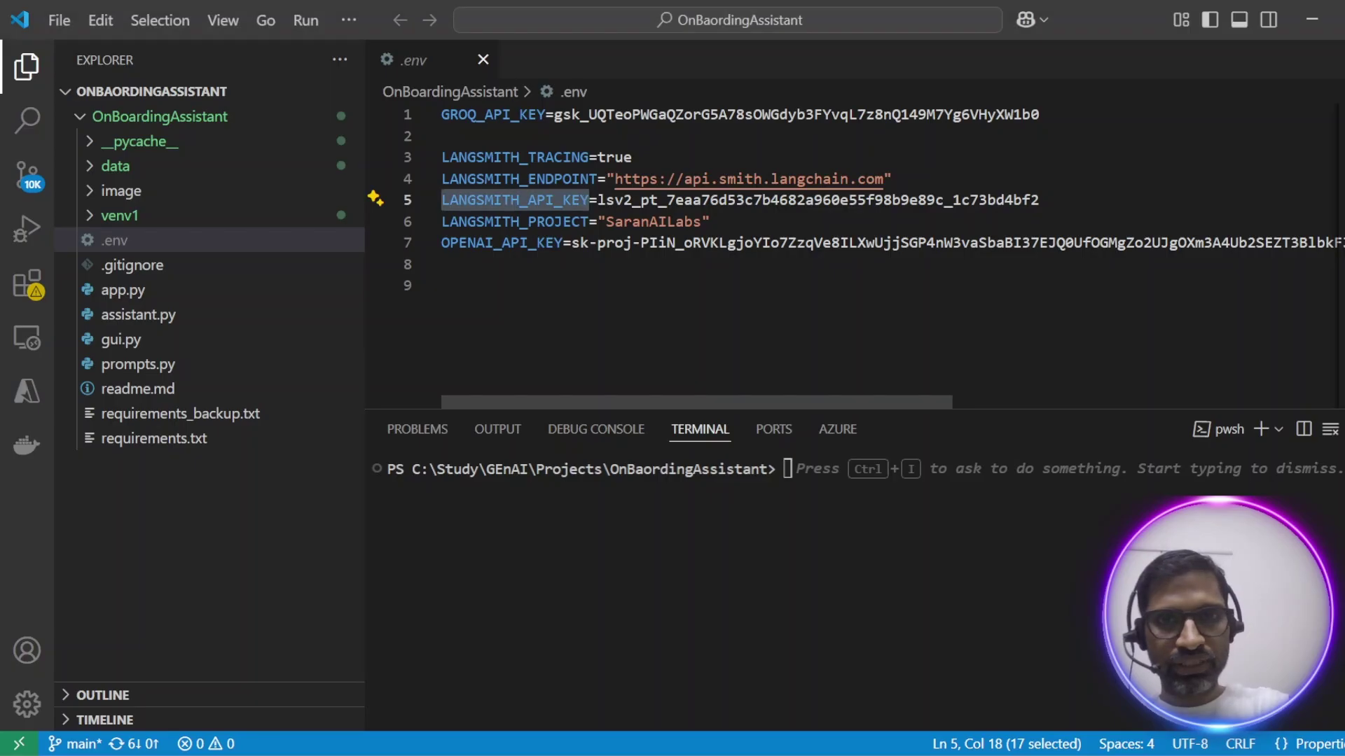
{"action": "double_click", "coordinate": [818, 200]}
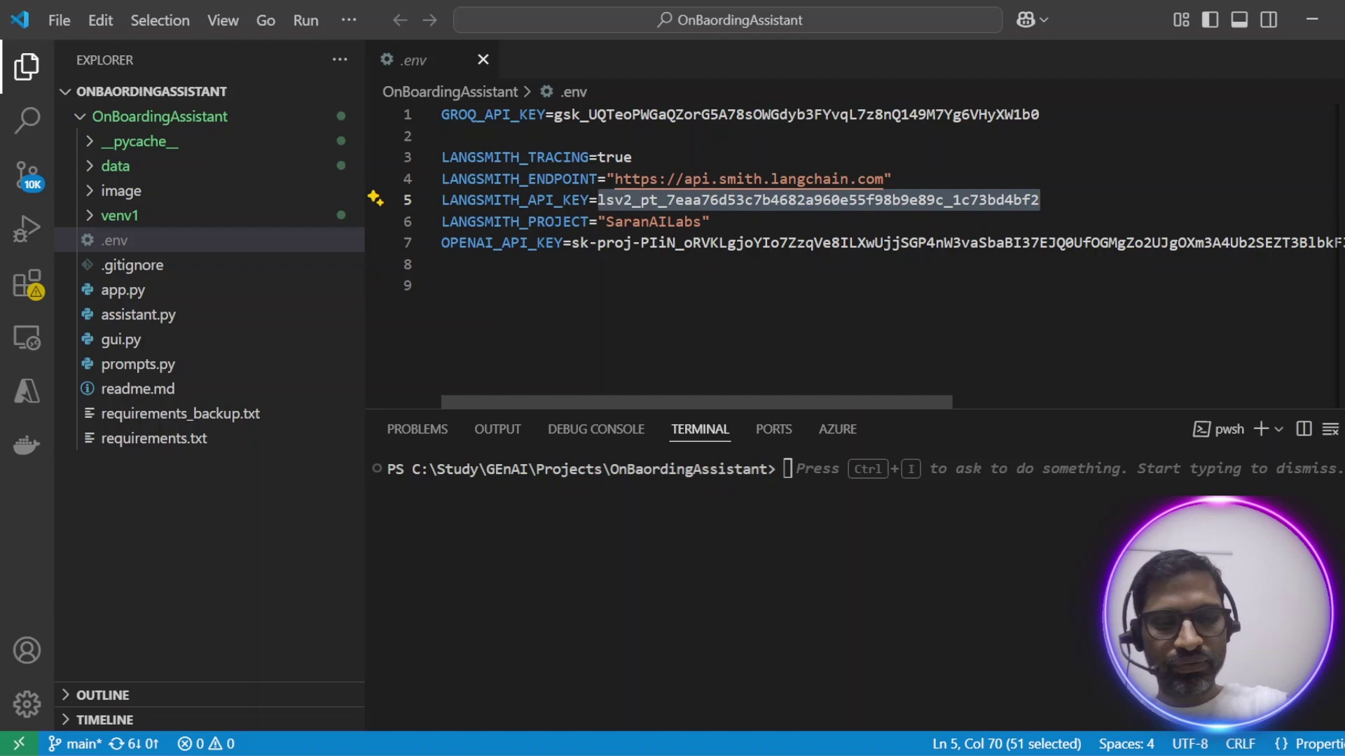
{"action": "key", "text": "alt+Tab"}
{"action": "key", "text": "ctrl+v"}
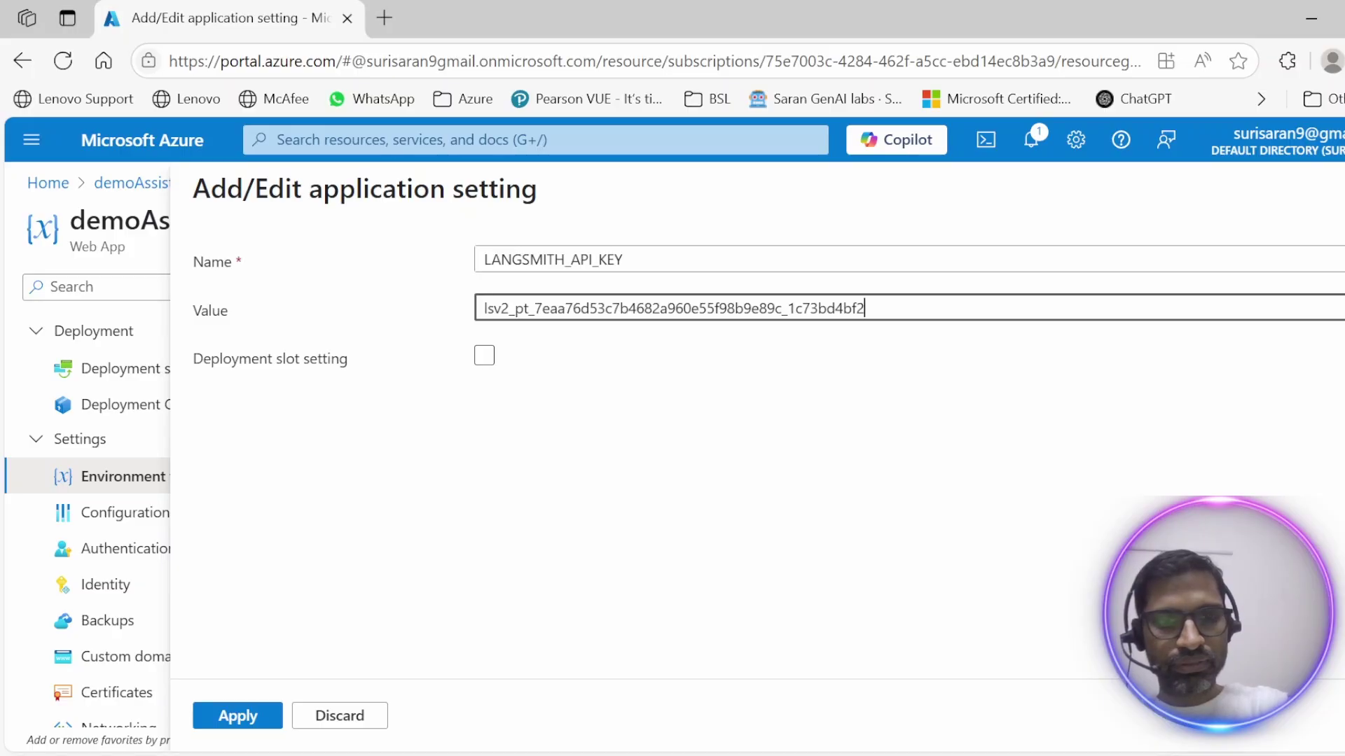
{"action": "left_click", "coordinate": [235, 716]}
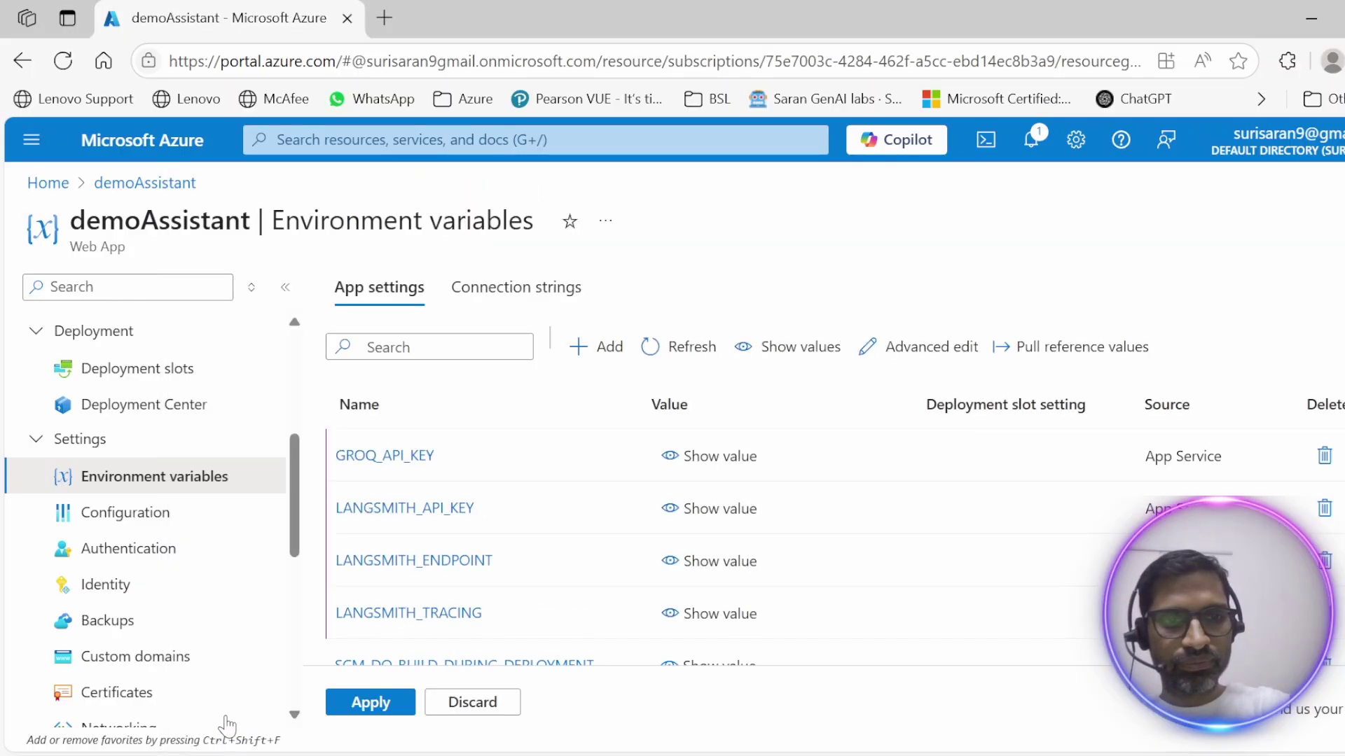
- Add an application setting named LANGSMITH_PROJECT in the Azure portal, using the variable name copied from VS Code's .env file
{"action": "left_click", "coordinate": [597, 347]}
{"action": "key", "text": "alt+Tab"}
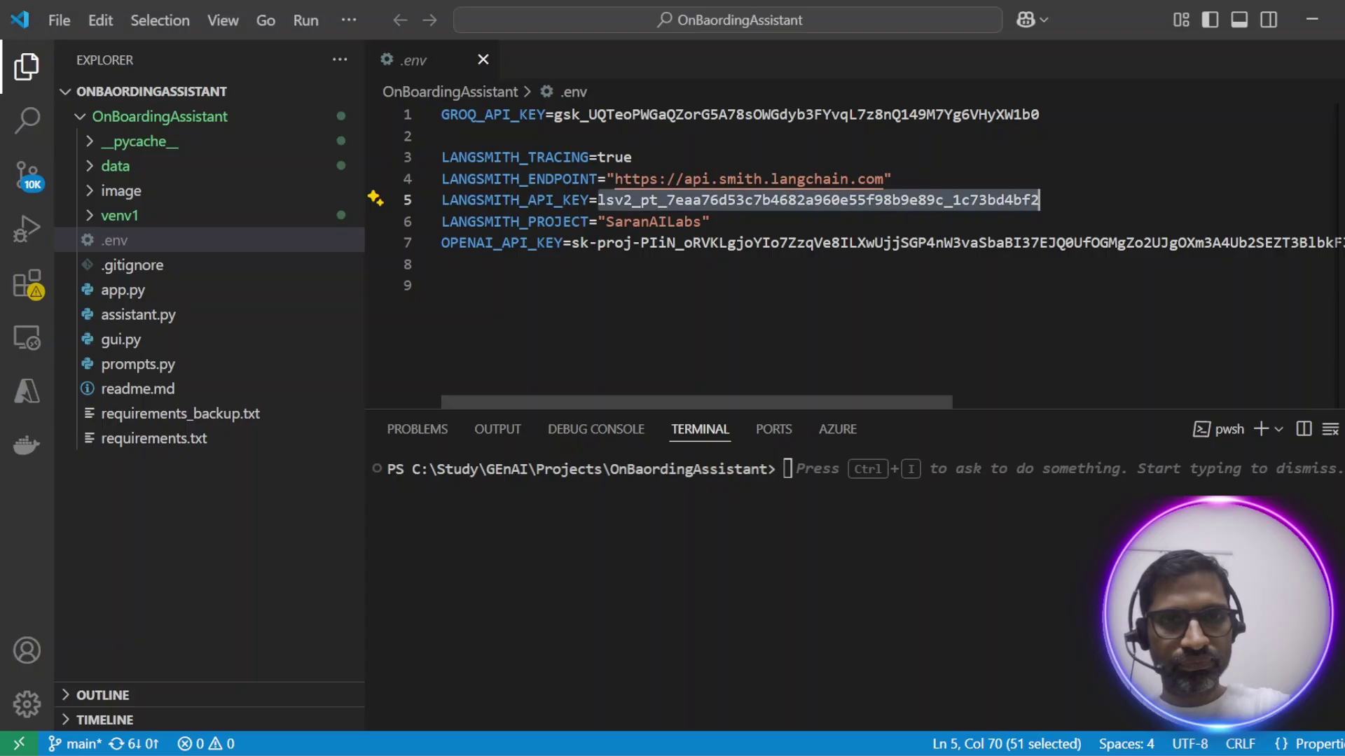
{"action": "double_click", "coordinate": [516, 222]}
{"action": "key", "text": "ctrl+c"}
{"action": "key", "text": "alt+Tab"}
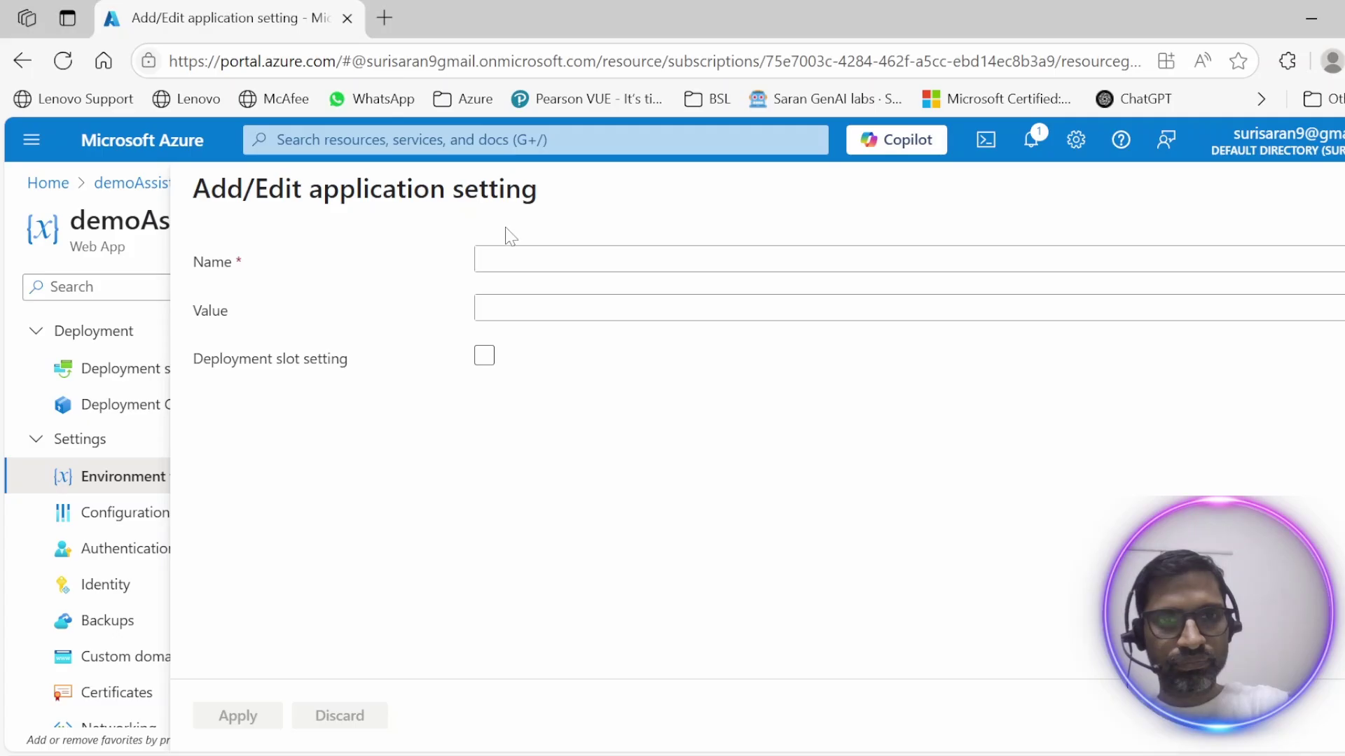
{"action": "left_click", "coordinate": [519, 260]}
{"action": "key", "text": "ctrl+v"}
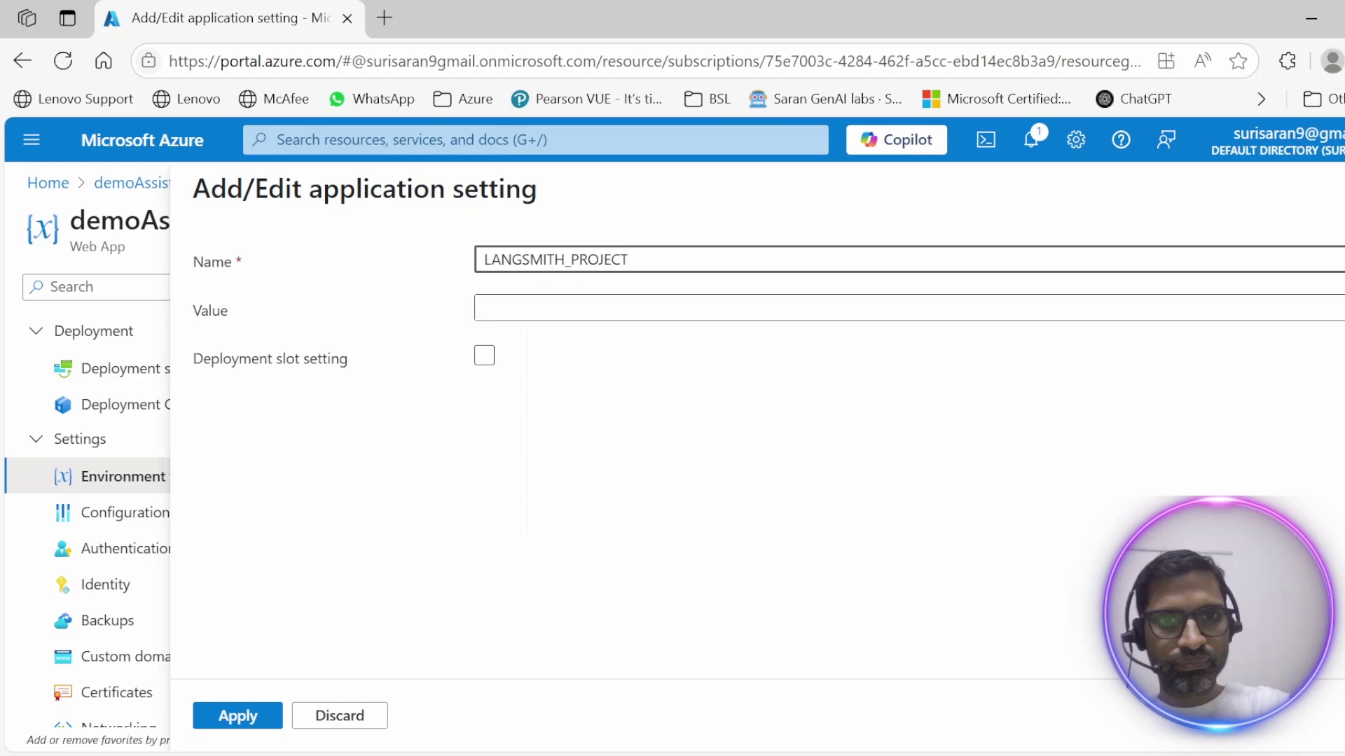
- Set the LANGSMITH_PROJECT value to SaranAILabs, copied from VS Code's .env file without its quotes, and apply the setting in the Azure portal
{"action": "left_click", "coordinate": [548, 308]}
{"action": "key", "text": "alt+Tab"}
{"action": "left_click", "coordinate": [631, 222]}
{"action": "double_click", "coordinate": [631, 222]}
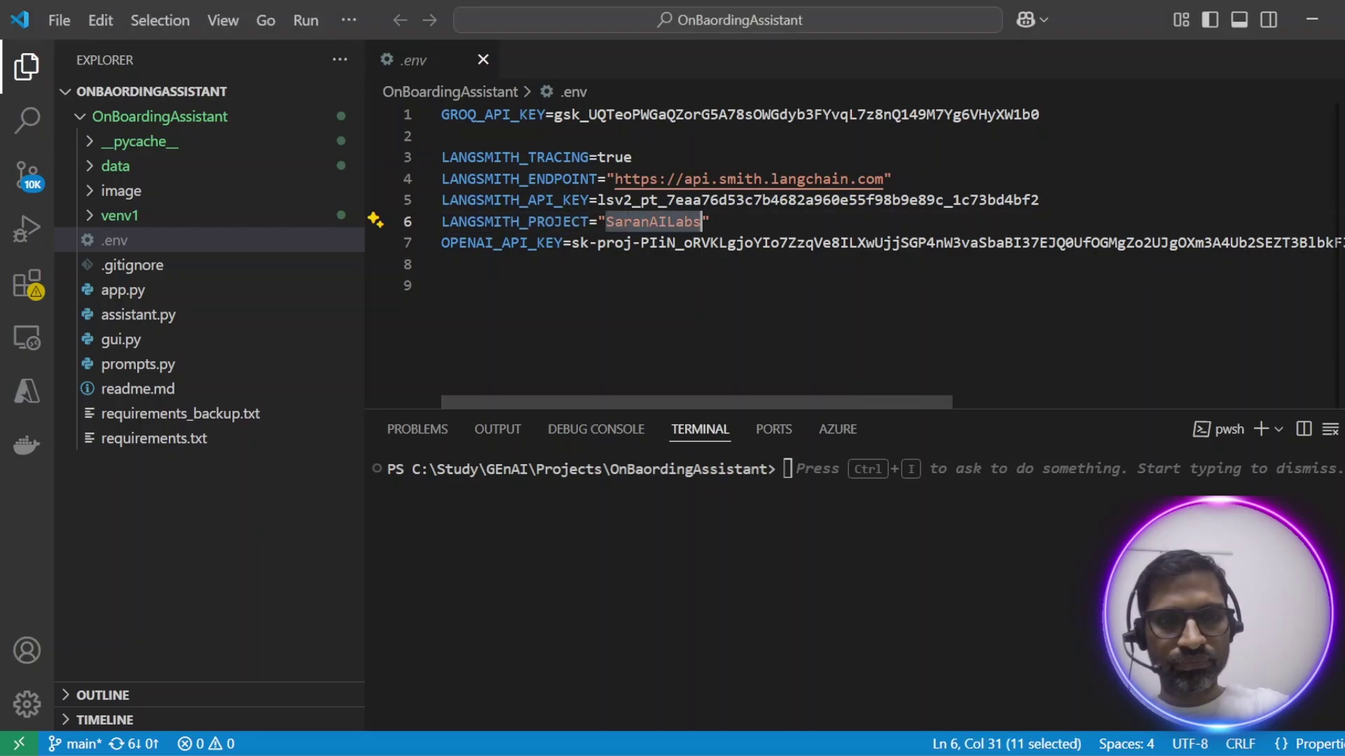
{"action": "key", "text": "ctrl+c"}
{"action": "key", "text": "alt+Tab"}
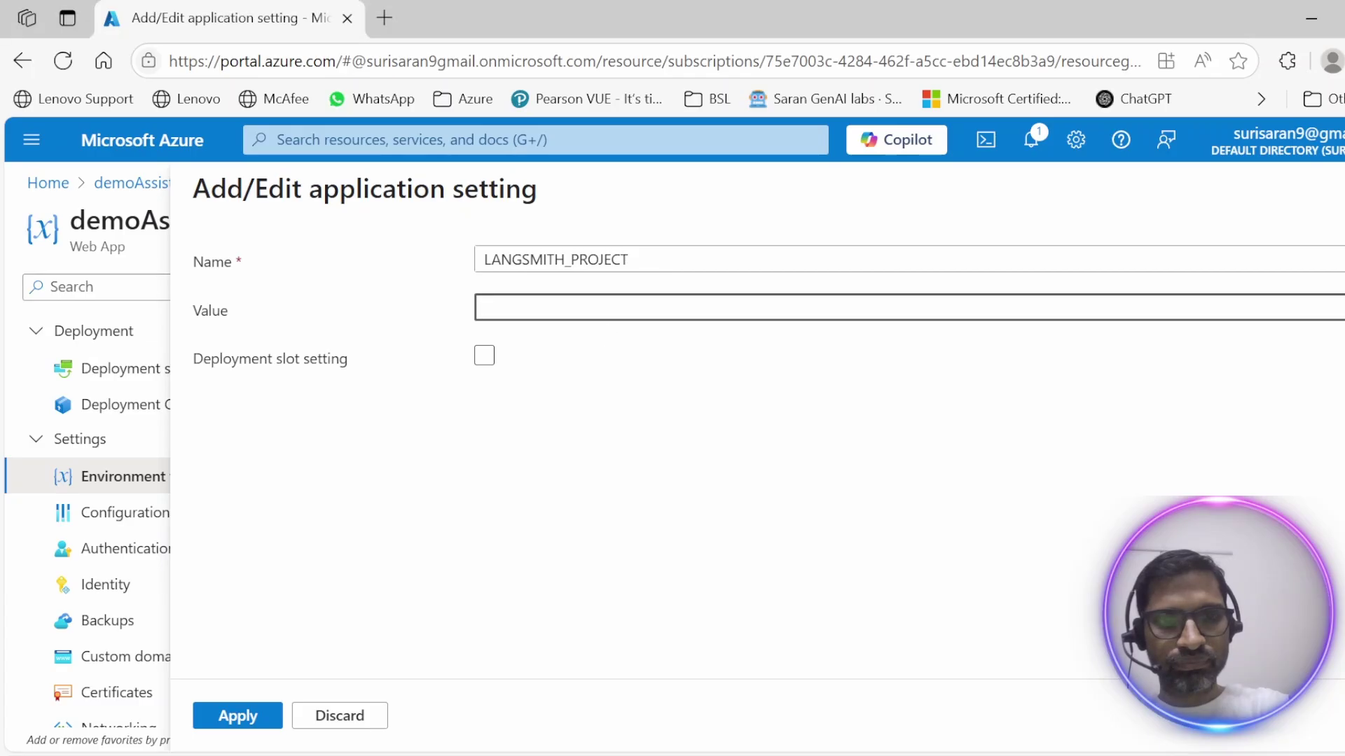
{"action": "key", "text": "ctrl+v"}
{"action": "left_click", "coordinate": [266, 714]}
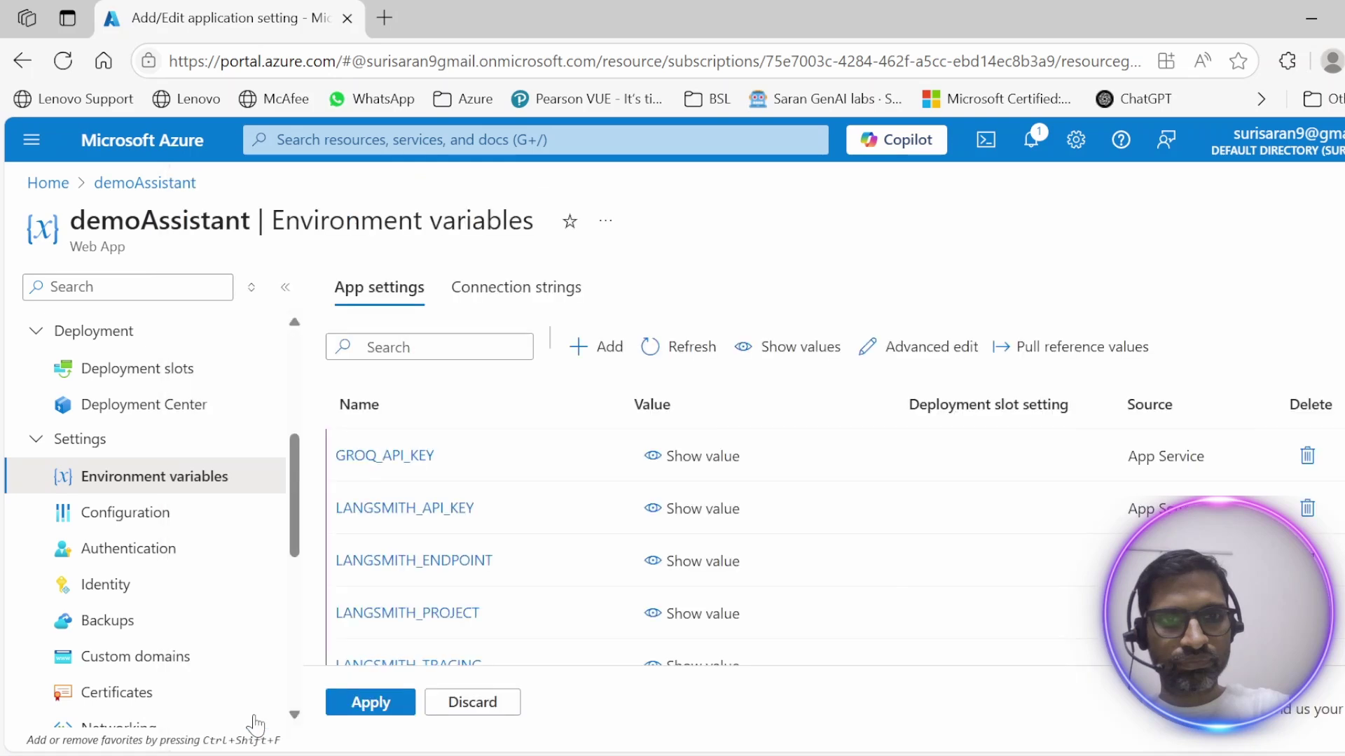
- Add an application setting named OPENAI_API_KEY in the Azure portal, copying the name from the .env file in VS Code
{"action": "left_click", "coordinate": [595, 351]}
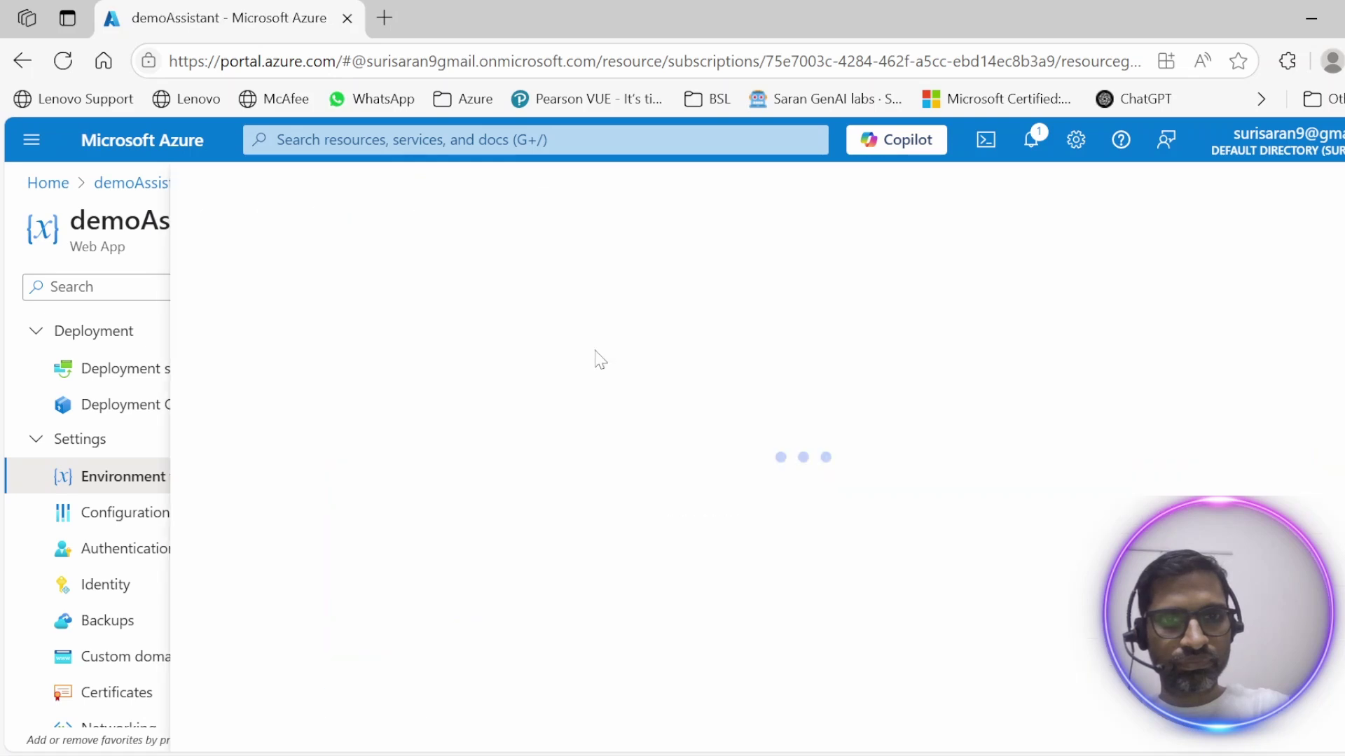
{"action": "key", "text": "alt+Tab"}
{"action": "double_click", "coordinate": [501, 243]}
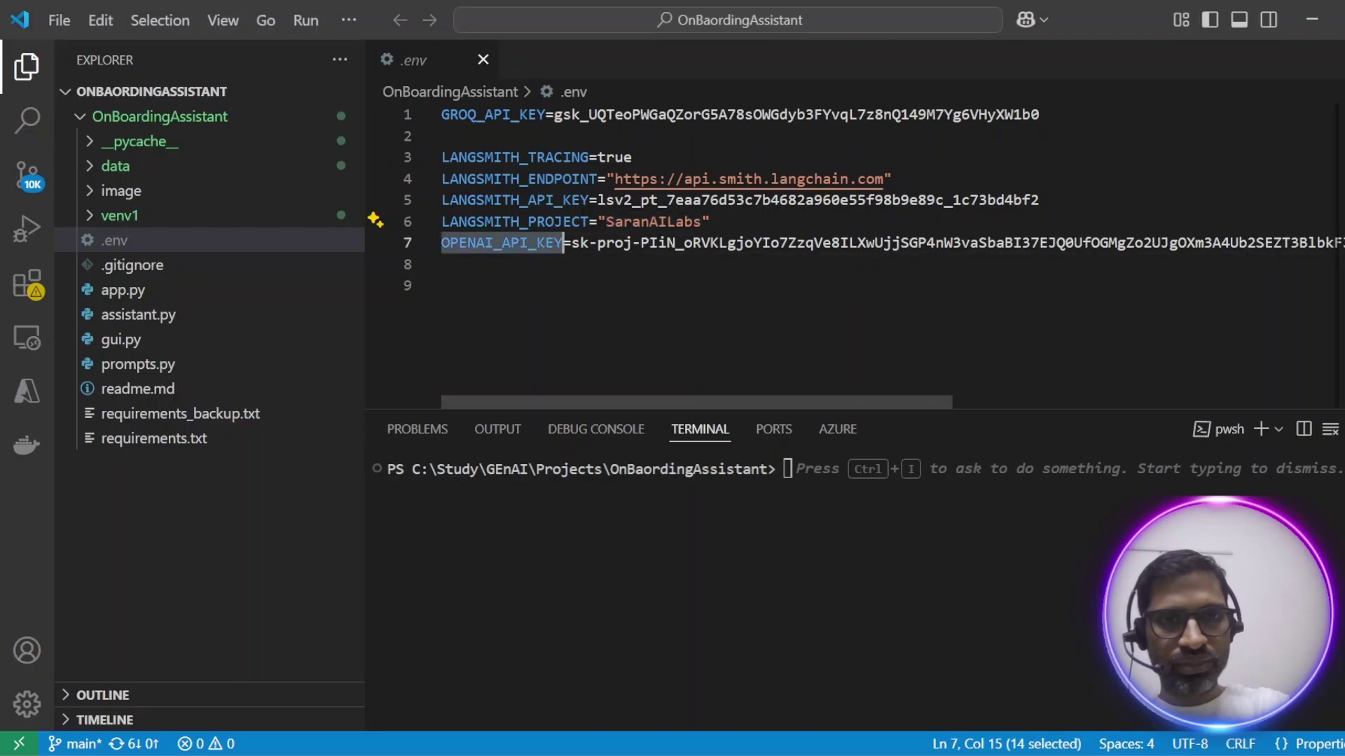
{"action": "key", "text": "alt+Tab"}
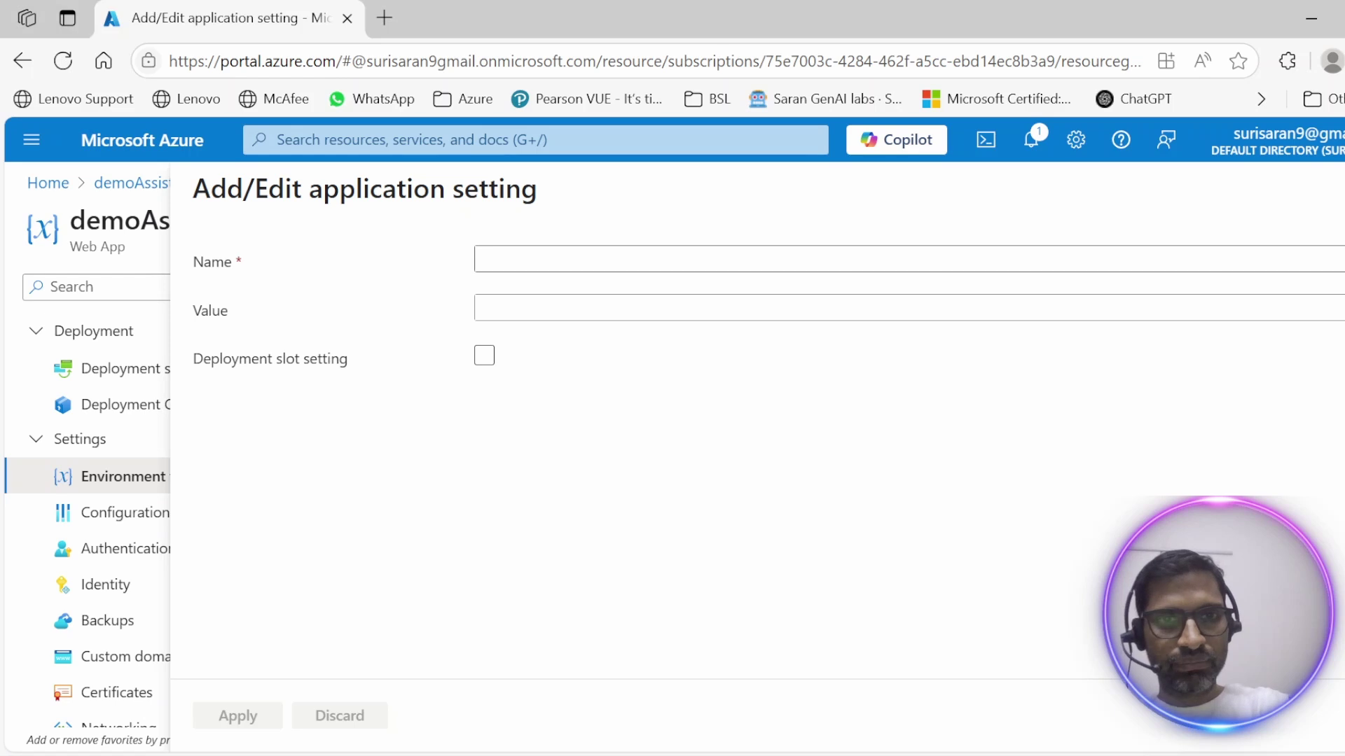
{"action": "left_click", "coordinate": [539, 258]}
{"action": "key", "text": "ctrl+v"}
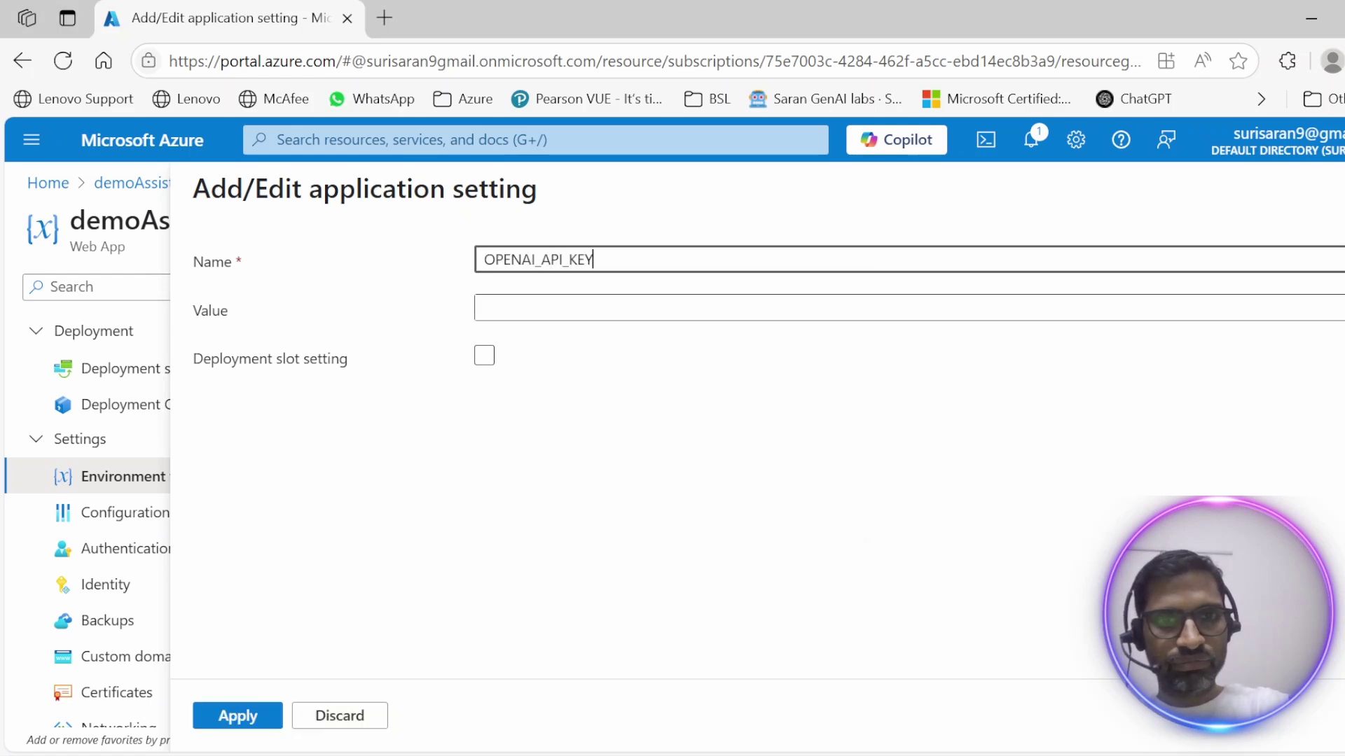
- Copy the OpenAI API key from VS Code's .env file and enter it as the OPENAI_API_KEY value in the Azure portal
{"action": "key", "text": "Tab"}
{"action": "key", "text": "alt+Tab"}
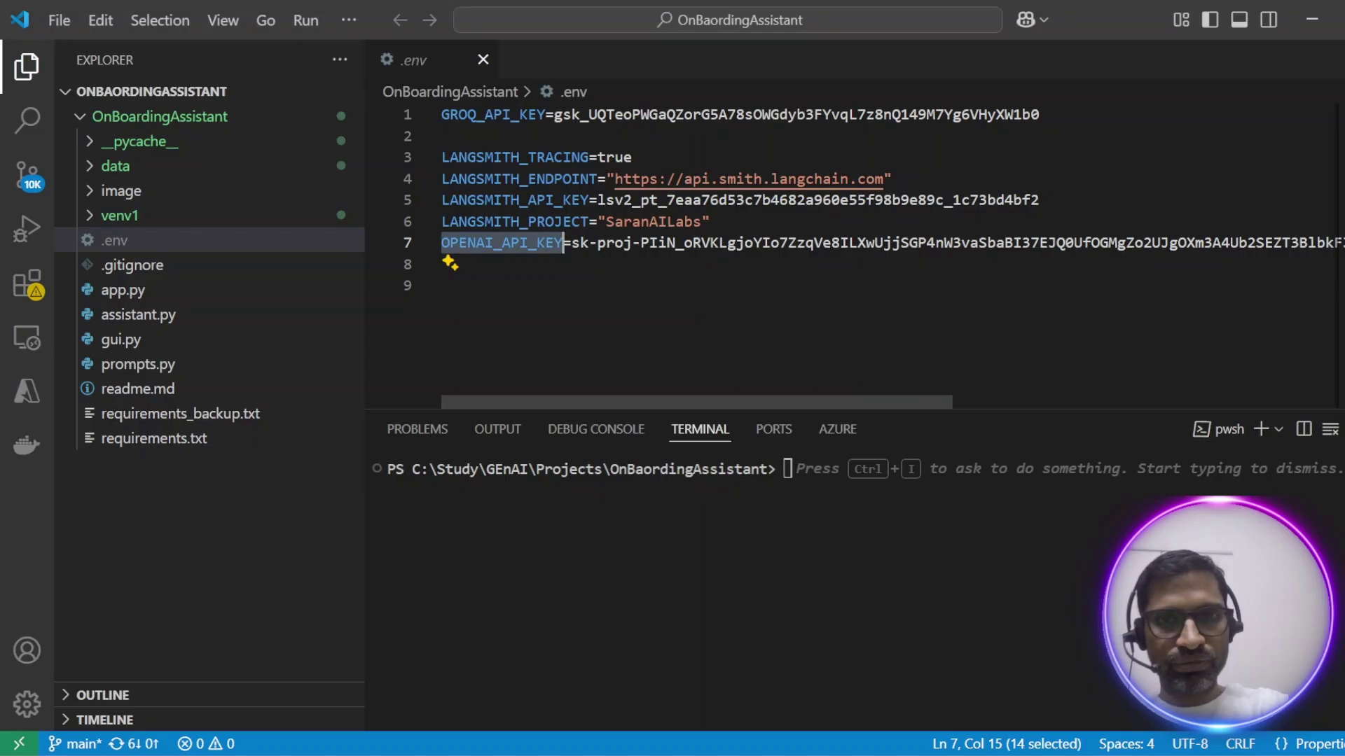
{"action": "left_click", "coordinate": [571, 243]}
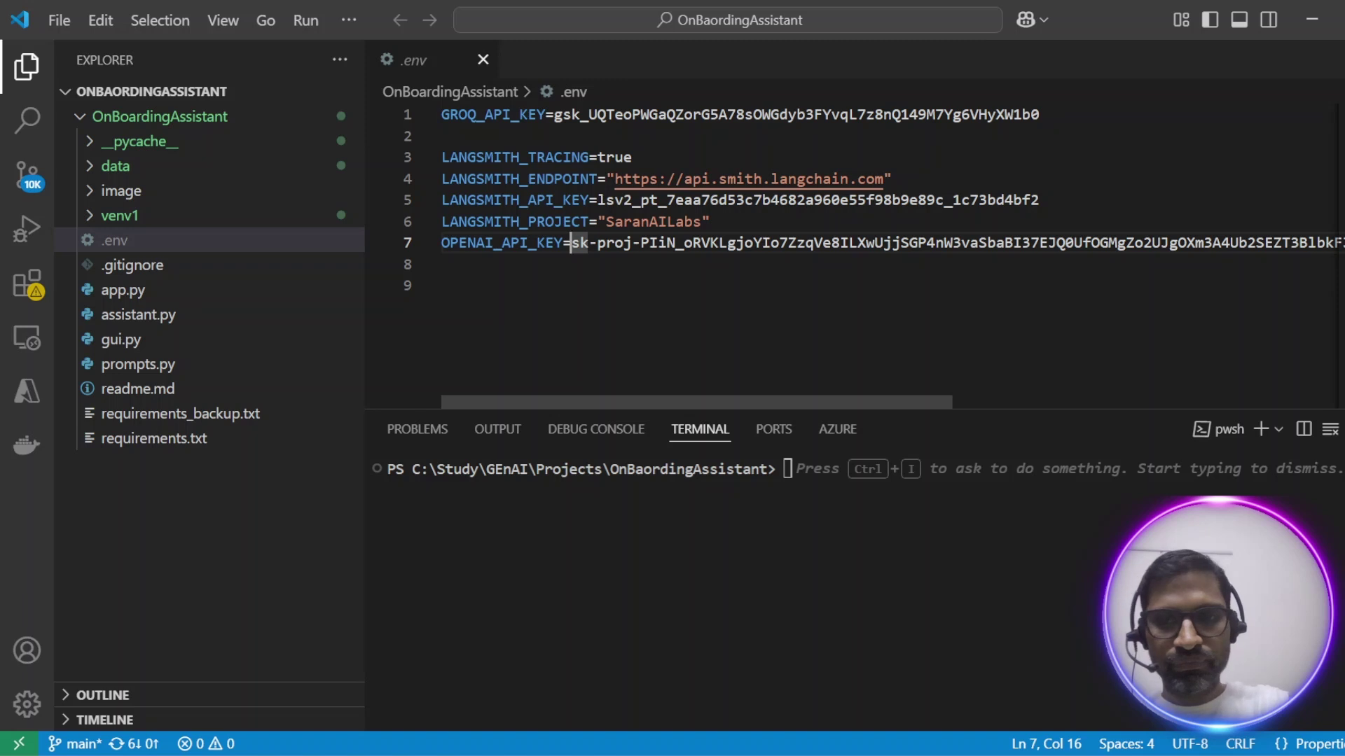
{"action": "key", "text": "shift+End"}
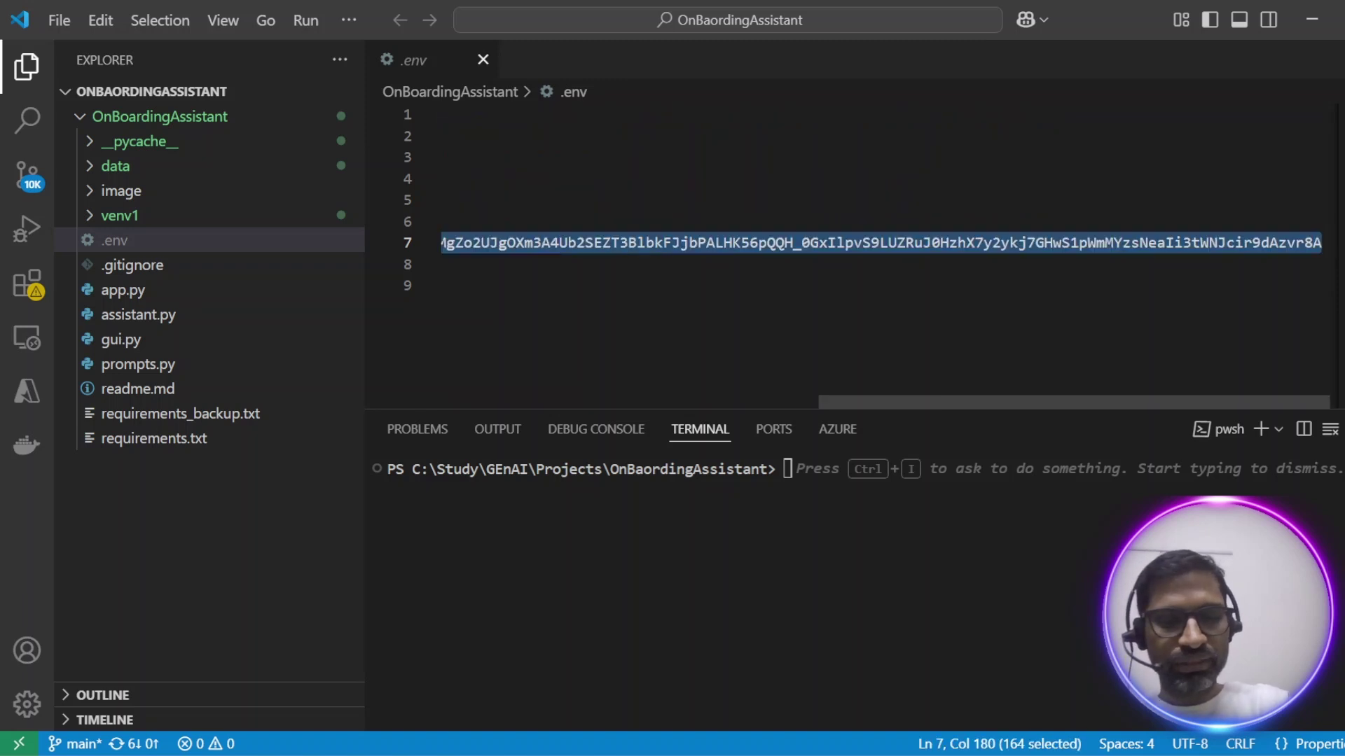
{"action": "key", "text": "alt+Tab"}
{"action": "key", "text": "ctrl+v"}
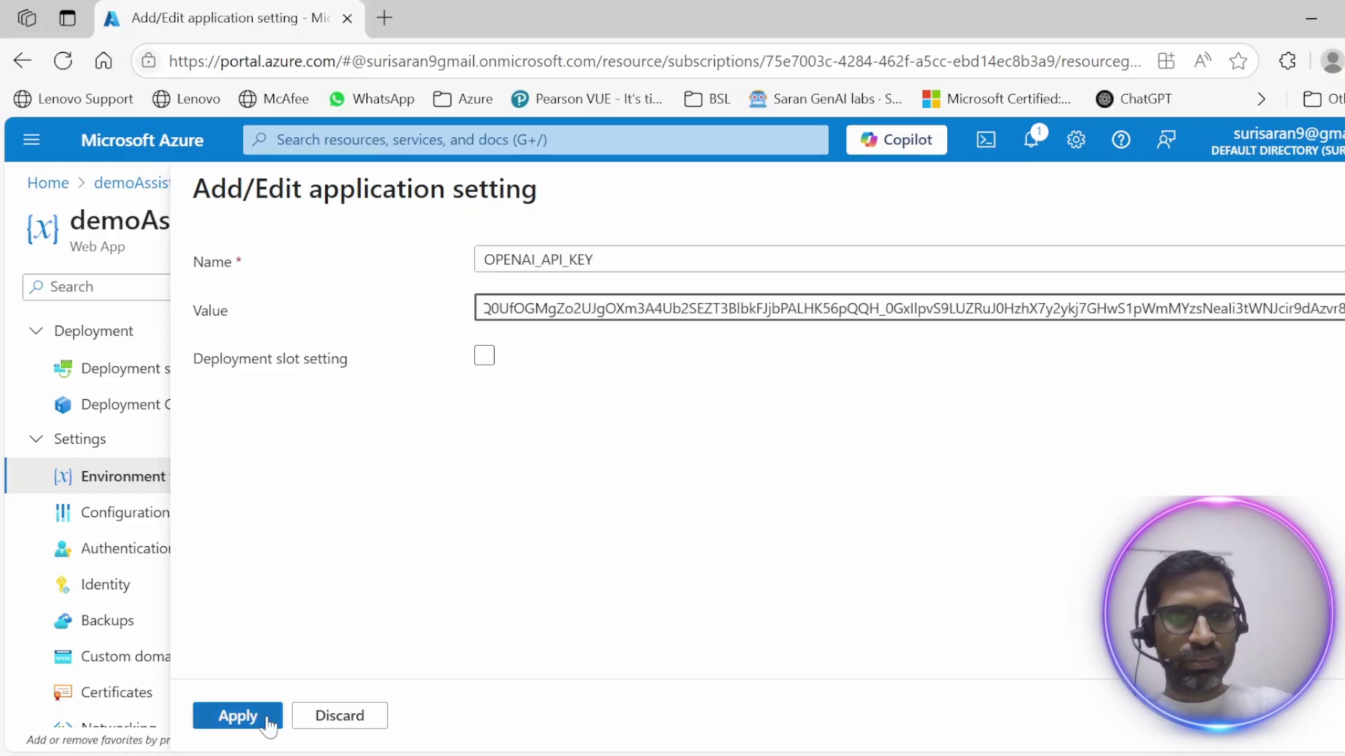
- Apply the OPENAI_API_KEY setting and save the web app's environment variable changes, confirming the save
{"action": "left_click", "coordinate": [240, 723]}
{"action": "left_click", "coordinate": [368, 704]}
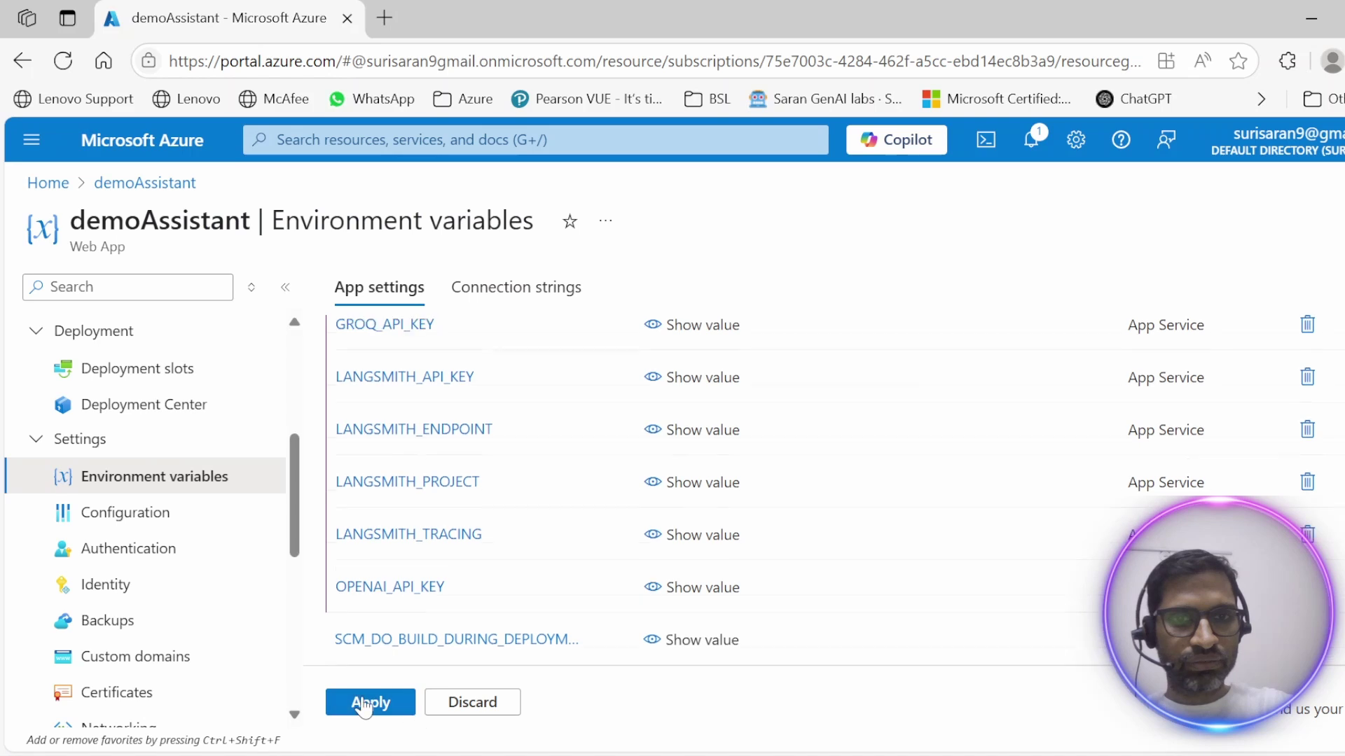
{"action": "left_click", "coordinate": [386, 464]}
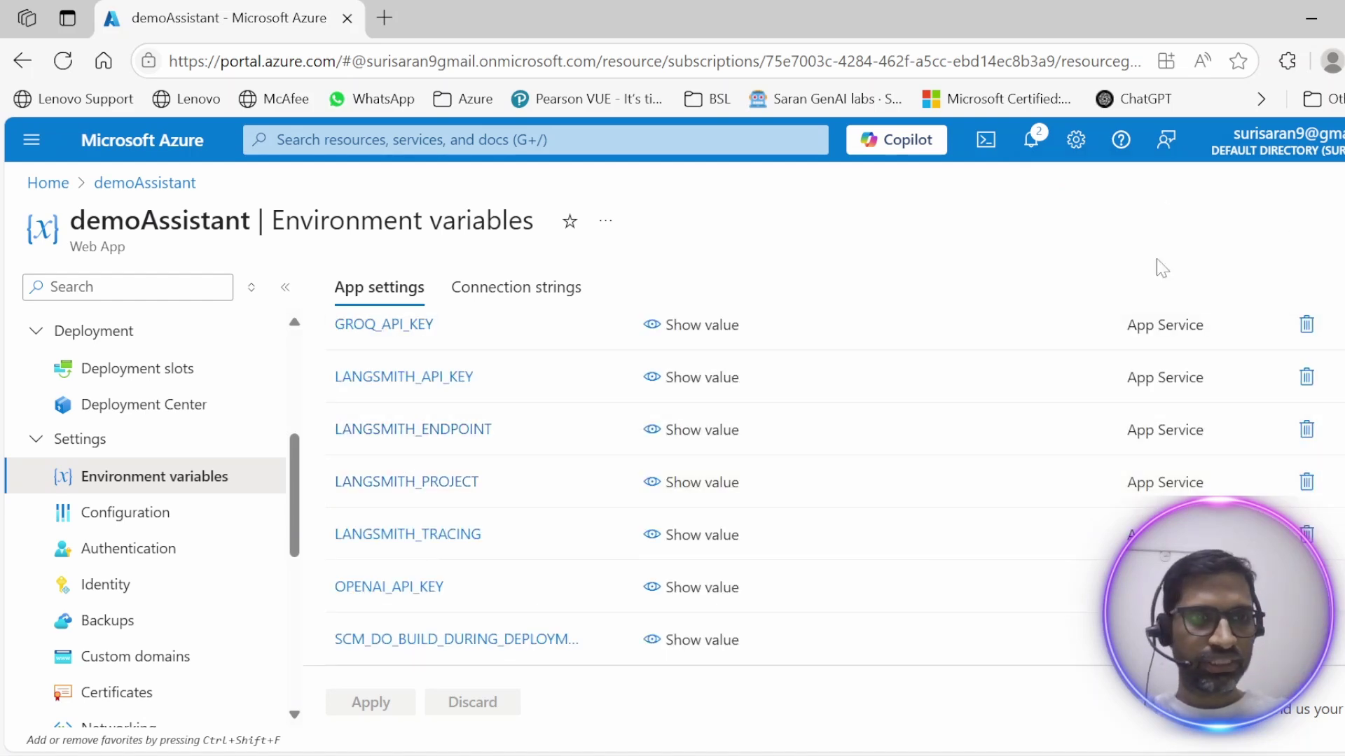
- Open the deployed demoAssistant site through the default domain link on the web app's overview page
{"action": "scroll", "coordinate": [231, 525], "scroll_direction": "up", "scroll_amount": 5}
{"action": "left_click", "coordinate": [87, 328]}
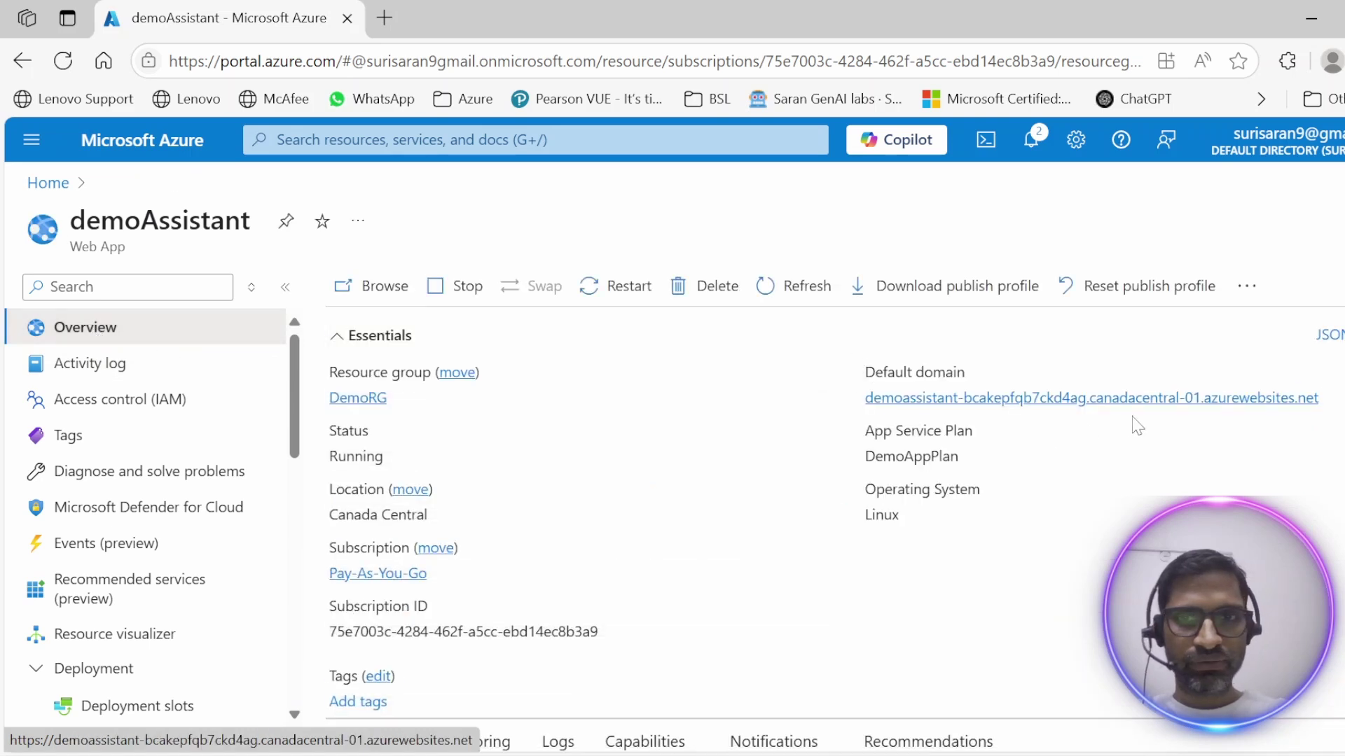
{"action": "left_click", "coordinate": [1136, 398]}
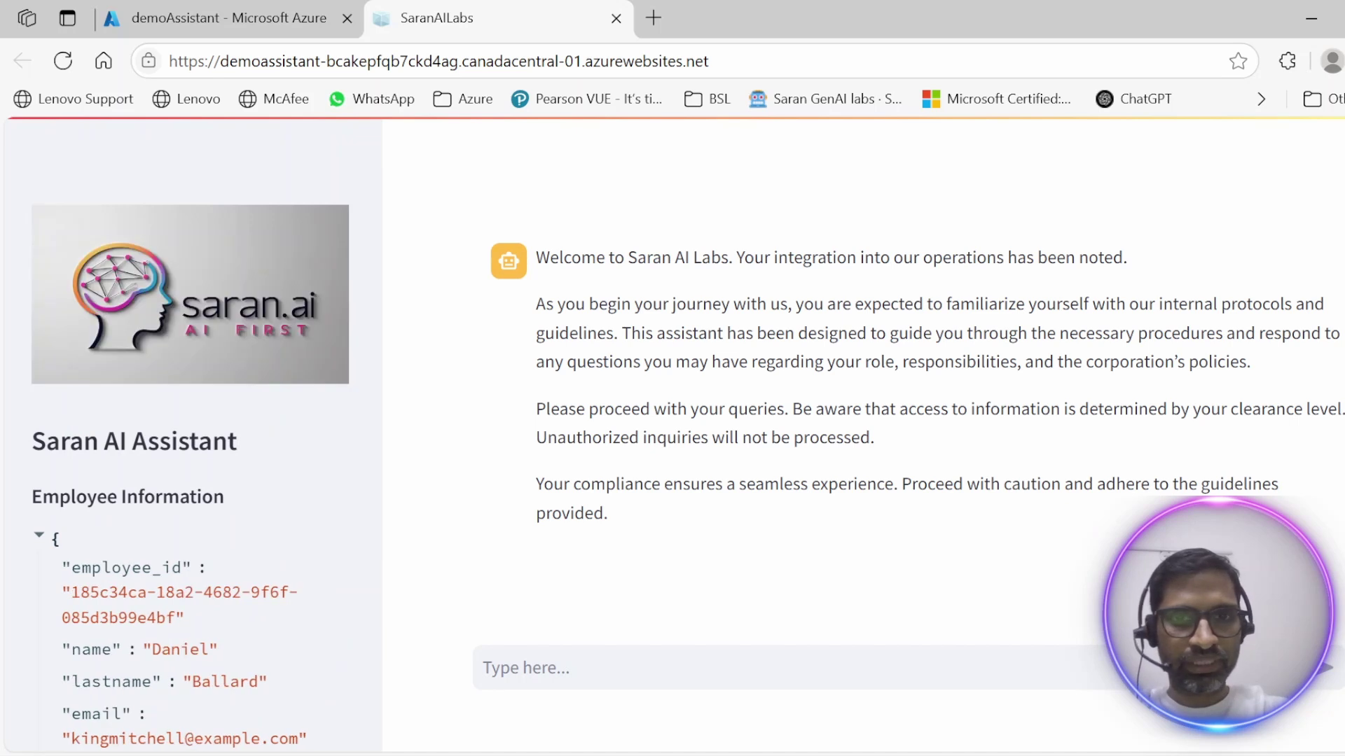
- Test the deployed assistant by sending the chat messages "hi" and "tell me about saran AI labs"
{"action": "left_click", "coordinate": [490, 667]}
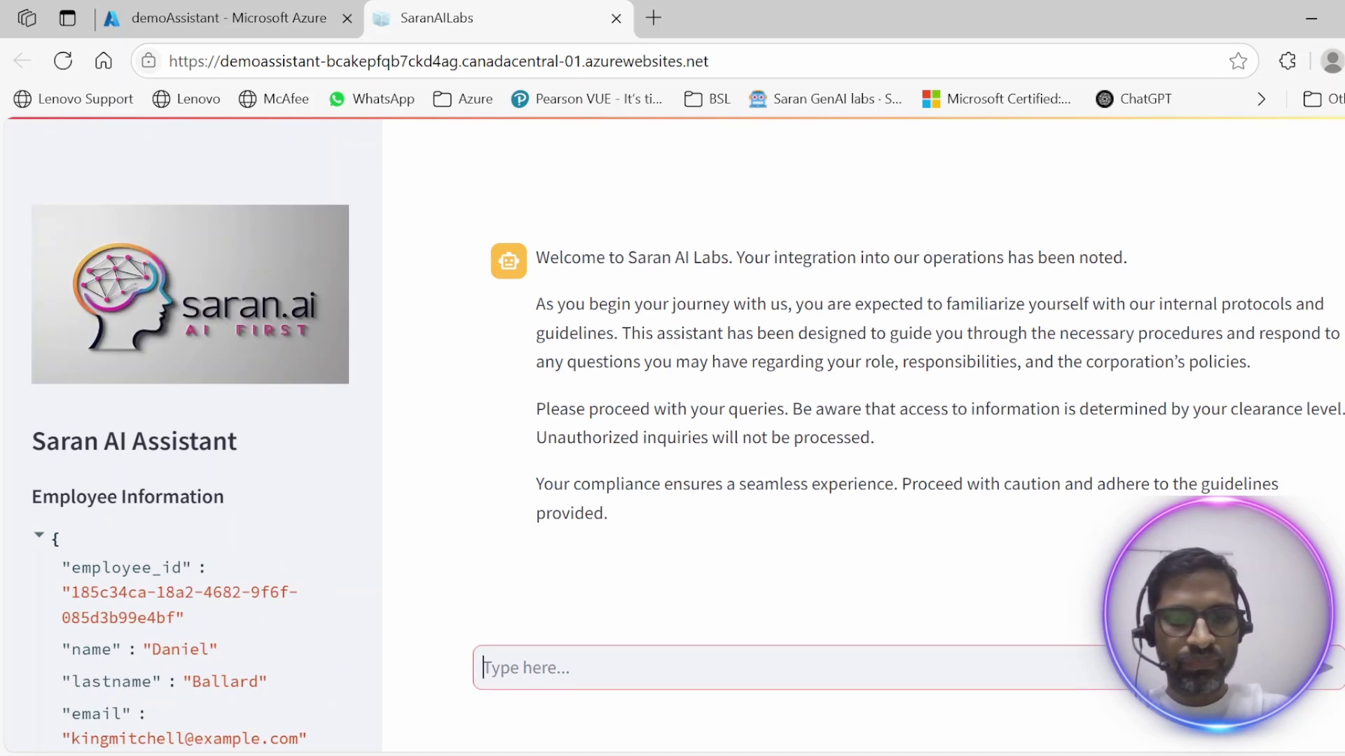
{"action": "type", "text": "hi"}
{"action": "key", "text": "Return"}
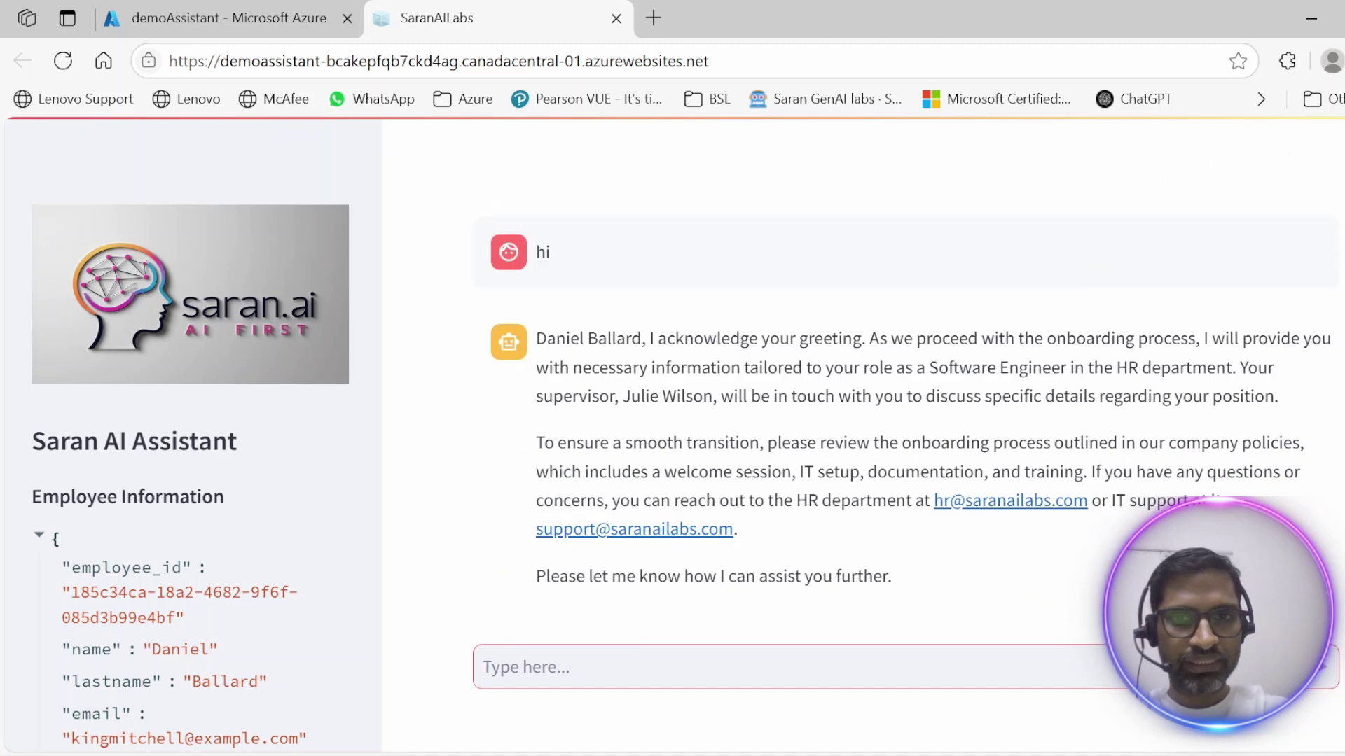
{"action": "type", "text": "tell me about "}
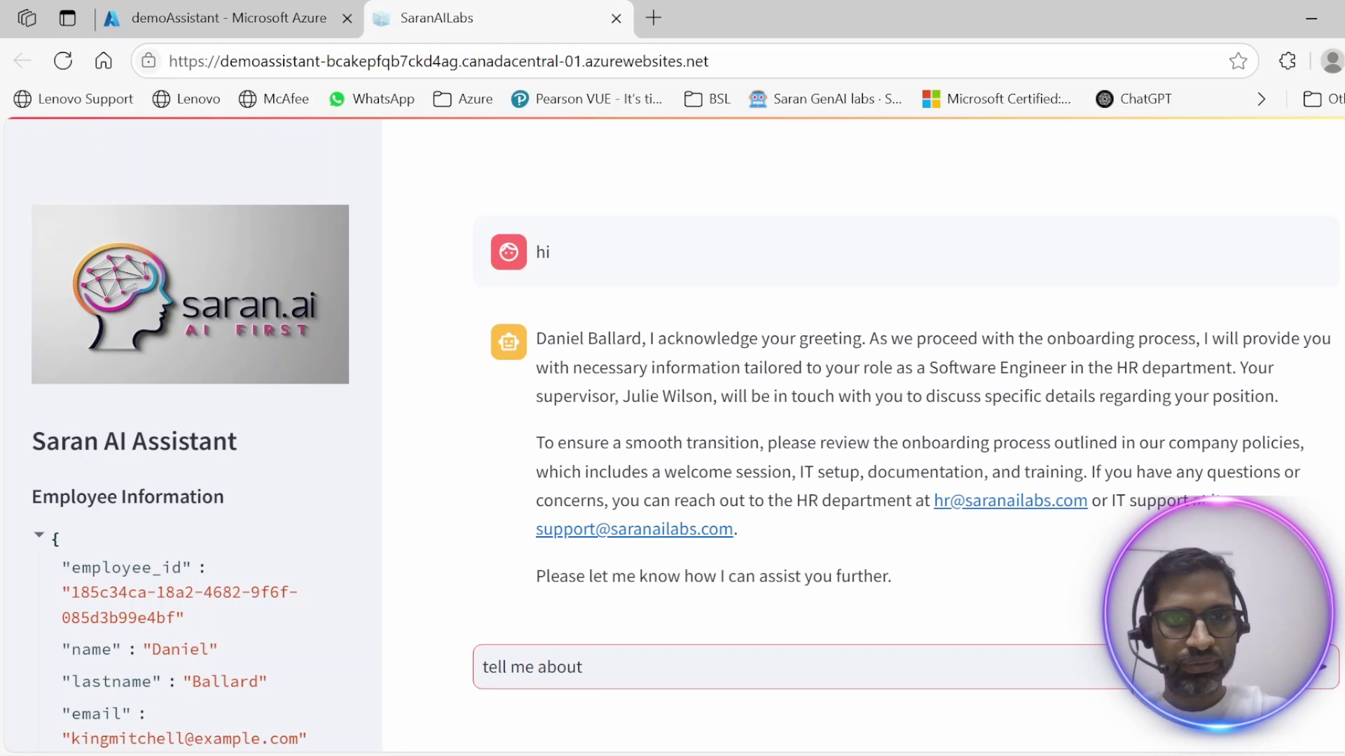
{"action": "type", "text": "saran "}
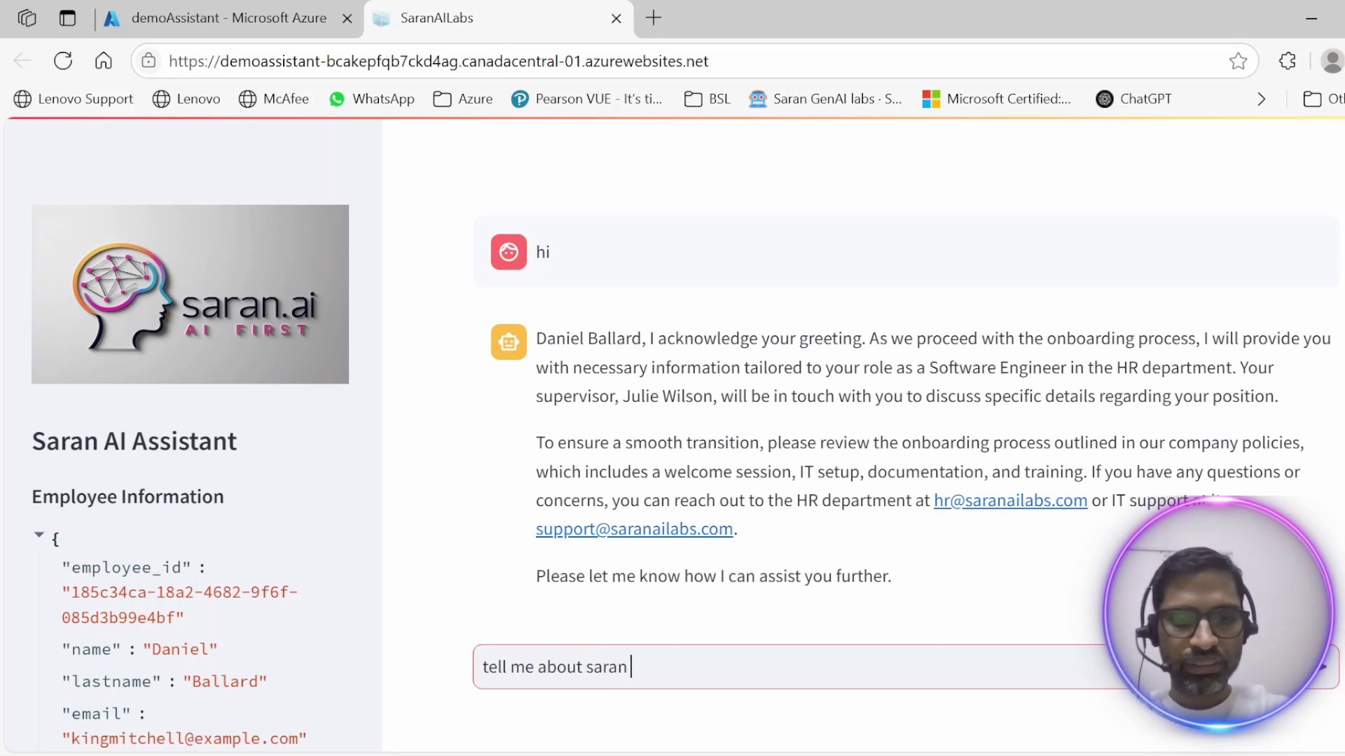
{"action": "type", "text": "AI labs"}
{"action": "key", "text": "Return"}
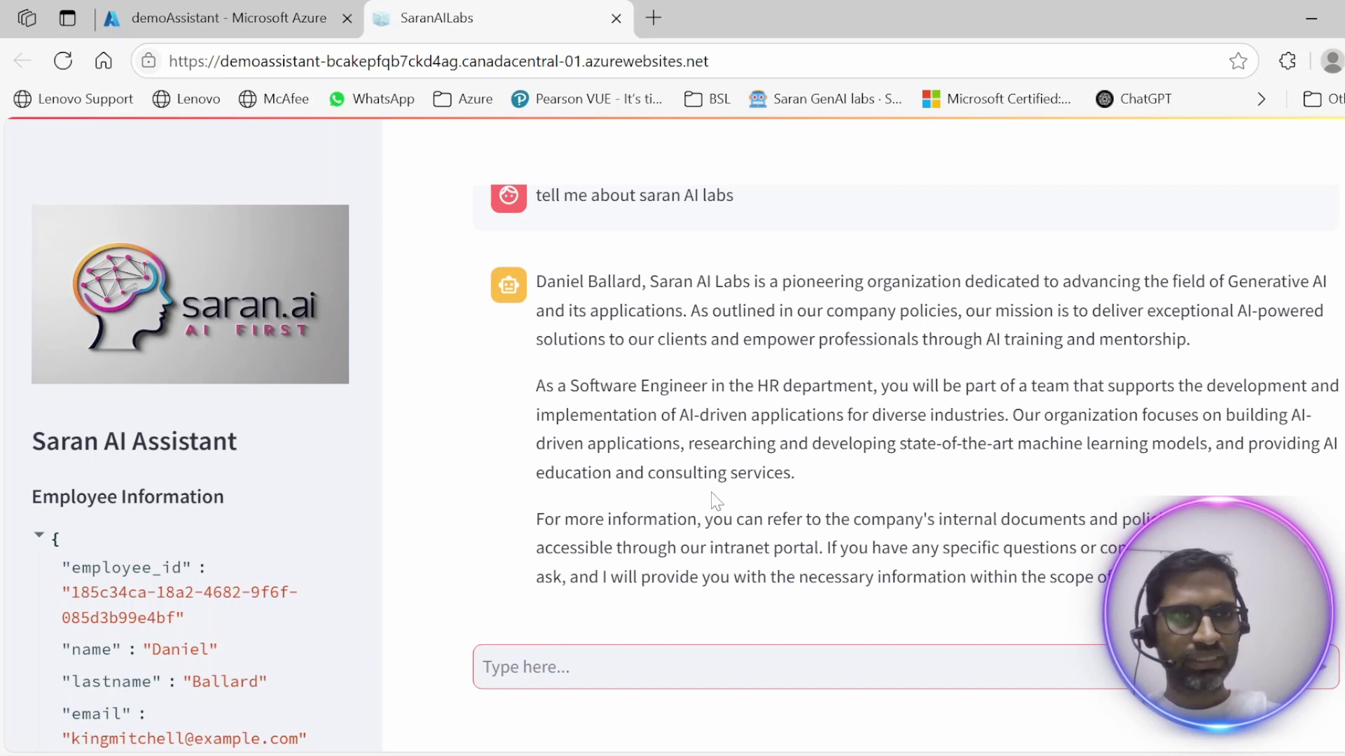
- Copy the deployed app's URL, open it in a new browser tab, and place the cursor in the chat message box
{"action": "left_click", "coordinate": [785, 61]}
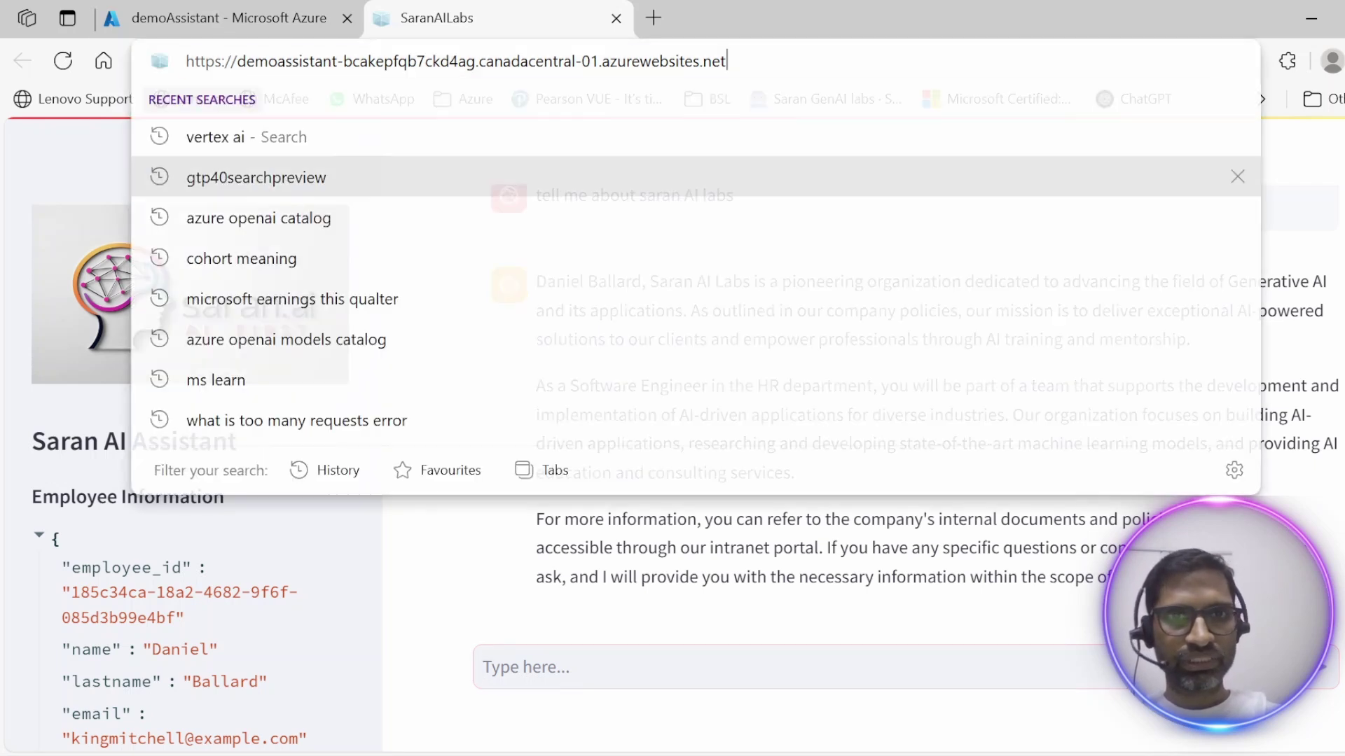
{"action": "key", "text": "ctrl+c"}
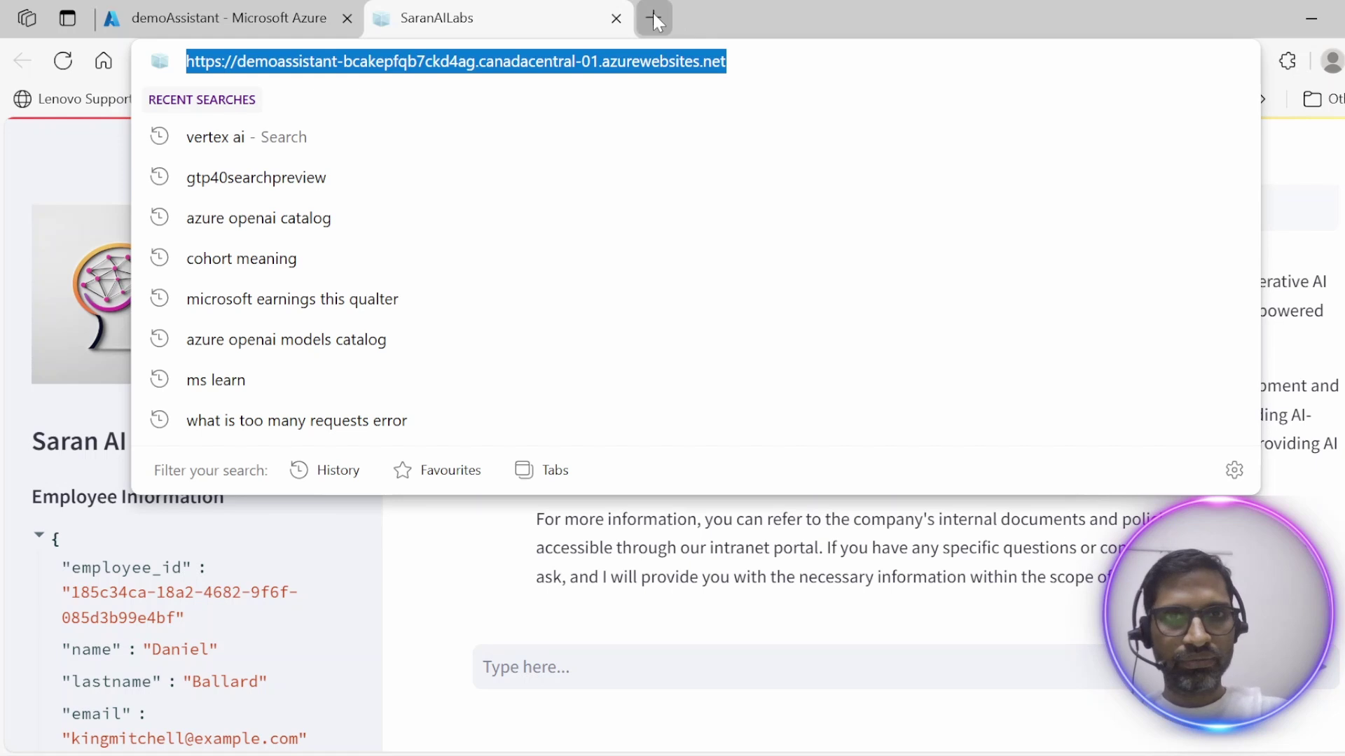
{"action": "left_click", "coordinate": [652, 18]}
{"action": "key", "text": "ctrl+v"}
{"action": "key", "text": "Return"}
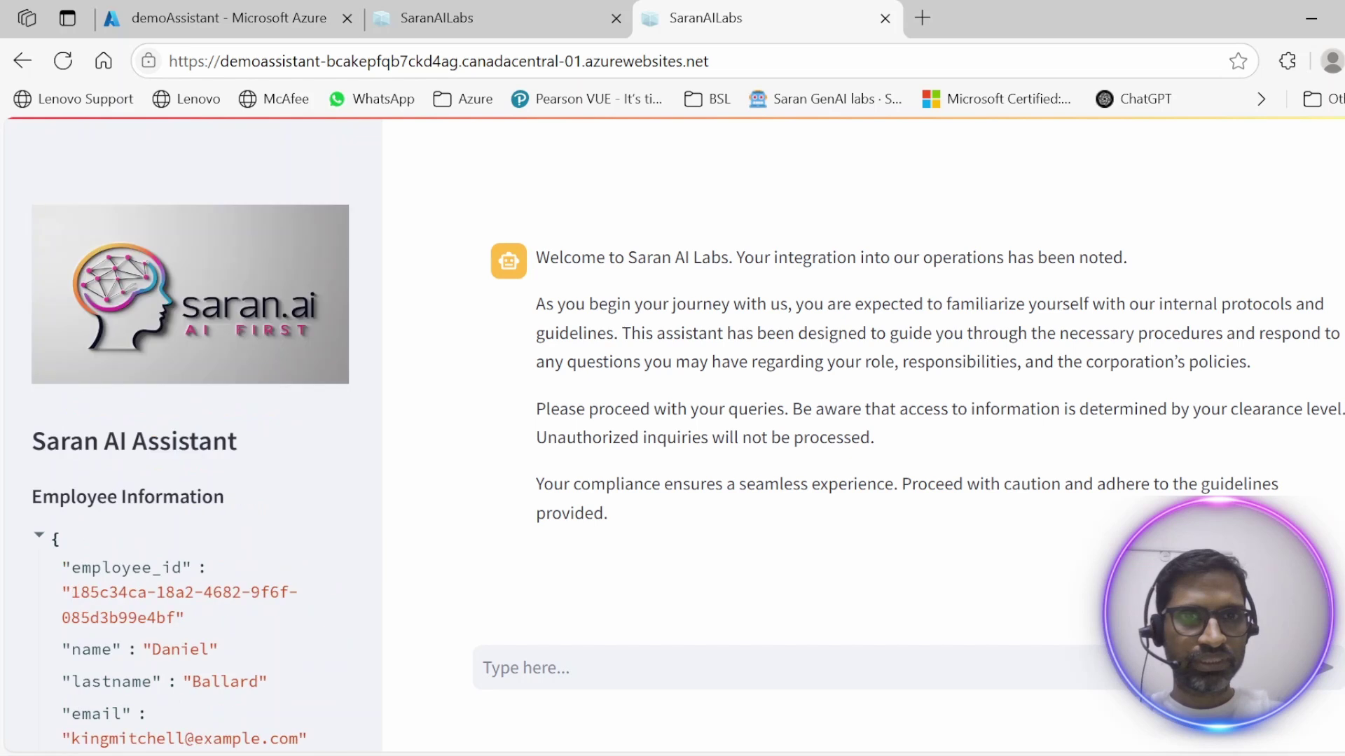
{"action": "left_click", "coordinate": [614, 668]}
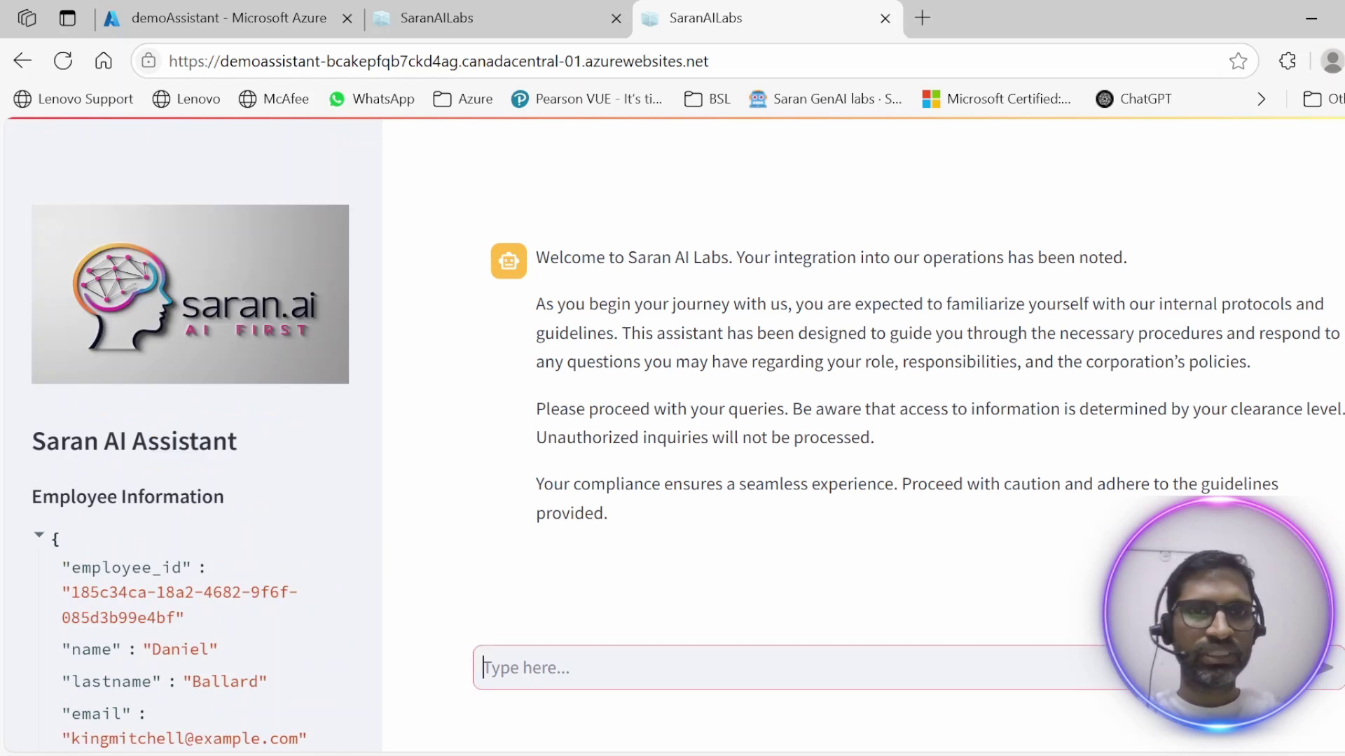